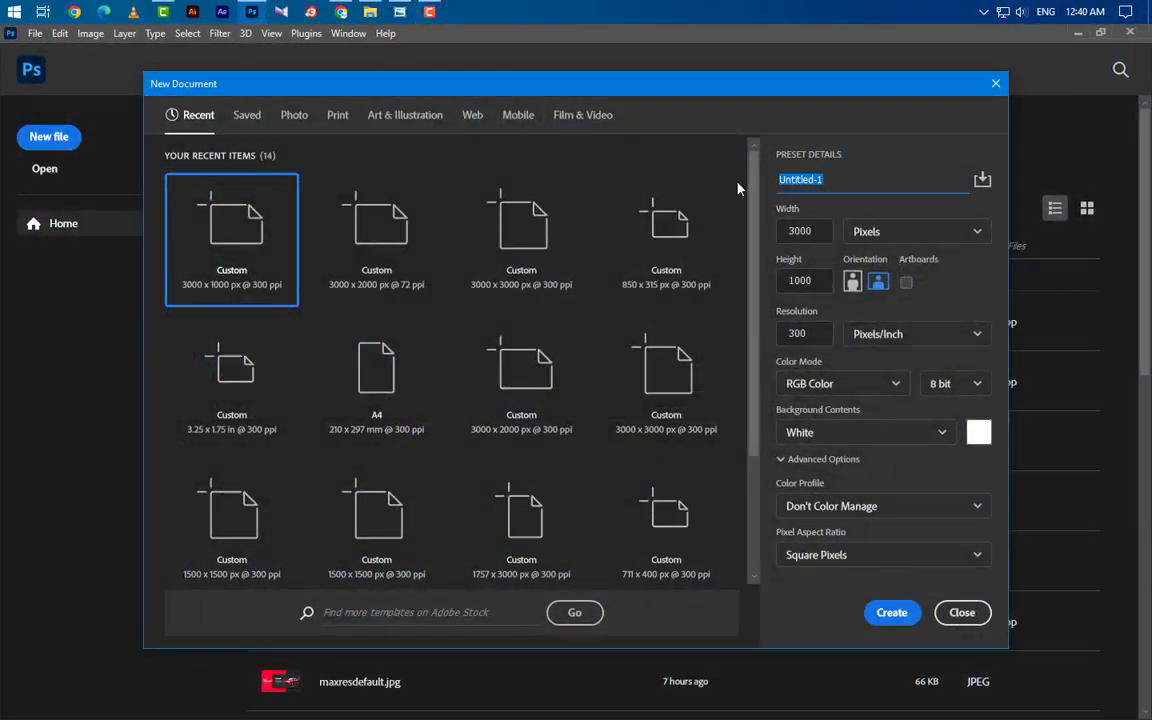
Create a new 3000 × 1000 px, 300 ppi document named 'Web Banner Design'
type("Web Ba")
type("nner Des")
type("ign")
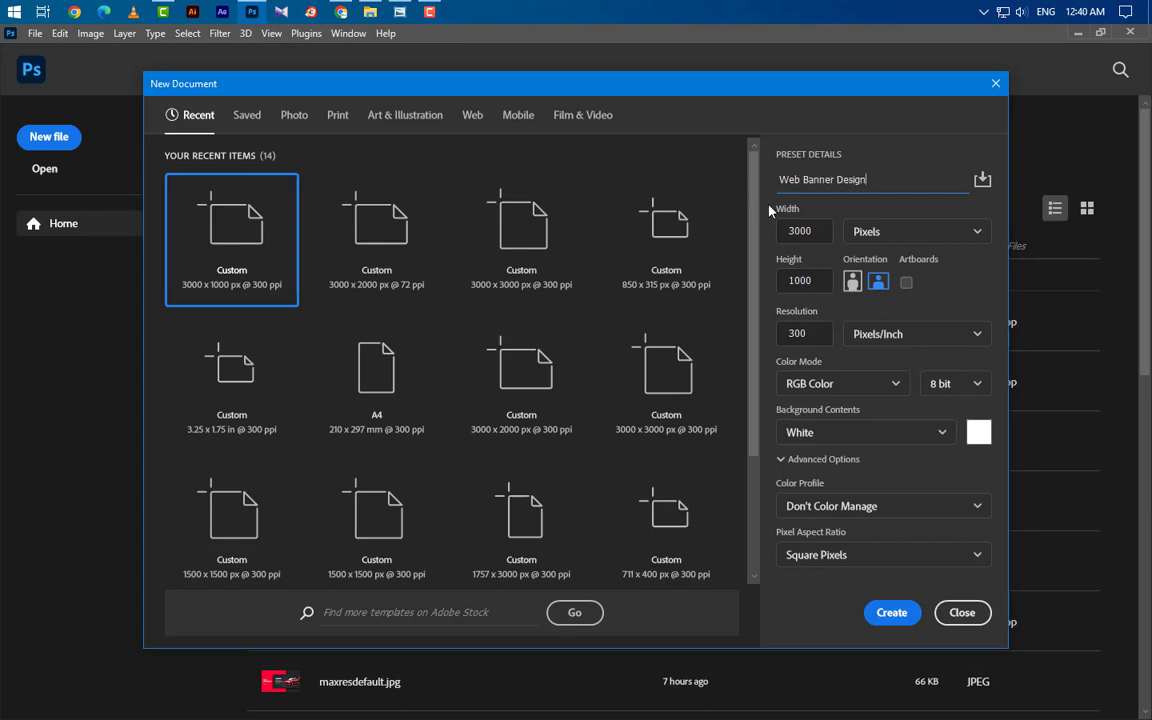
left_click(822, 234)
left_click(882, 613)
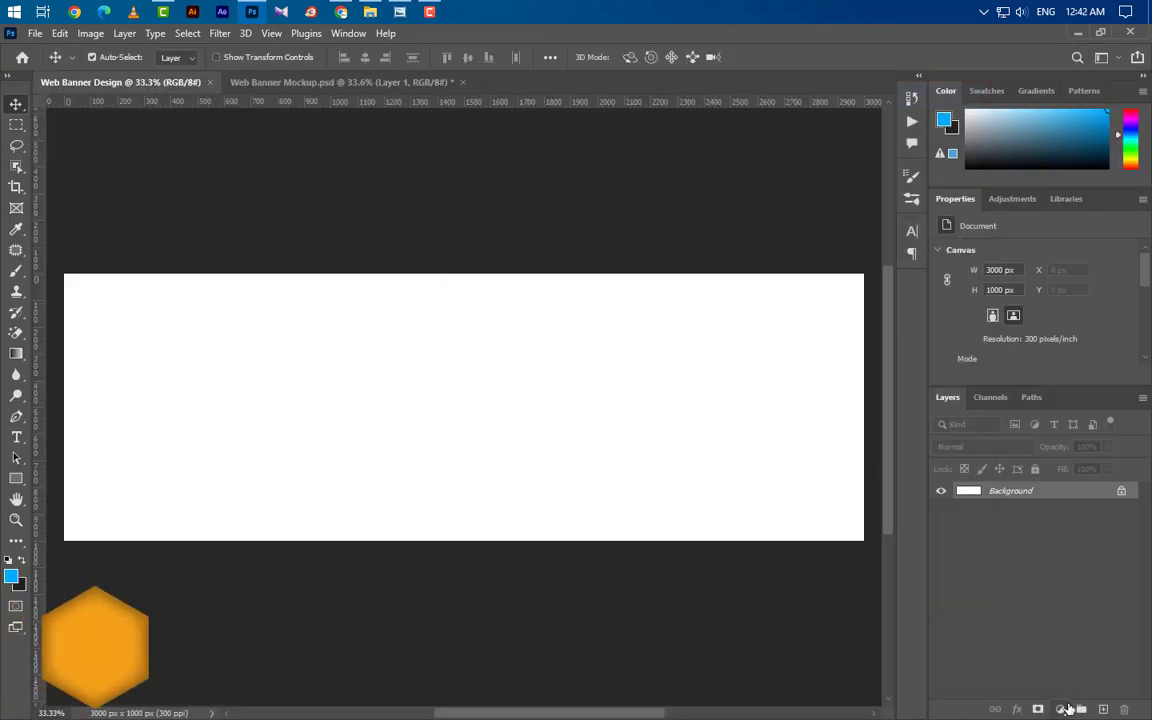
Cover the canvas with a dark charcoal solid-colour fill layer, Color Fill 1
left_click(1063, 710)
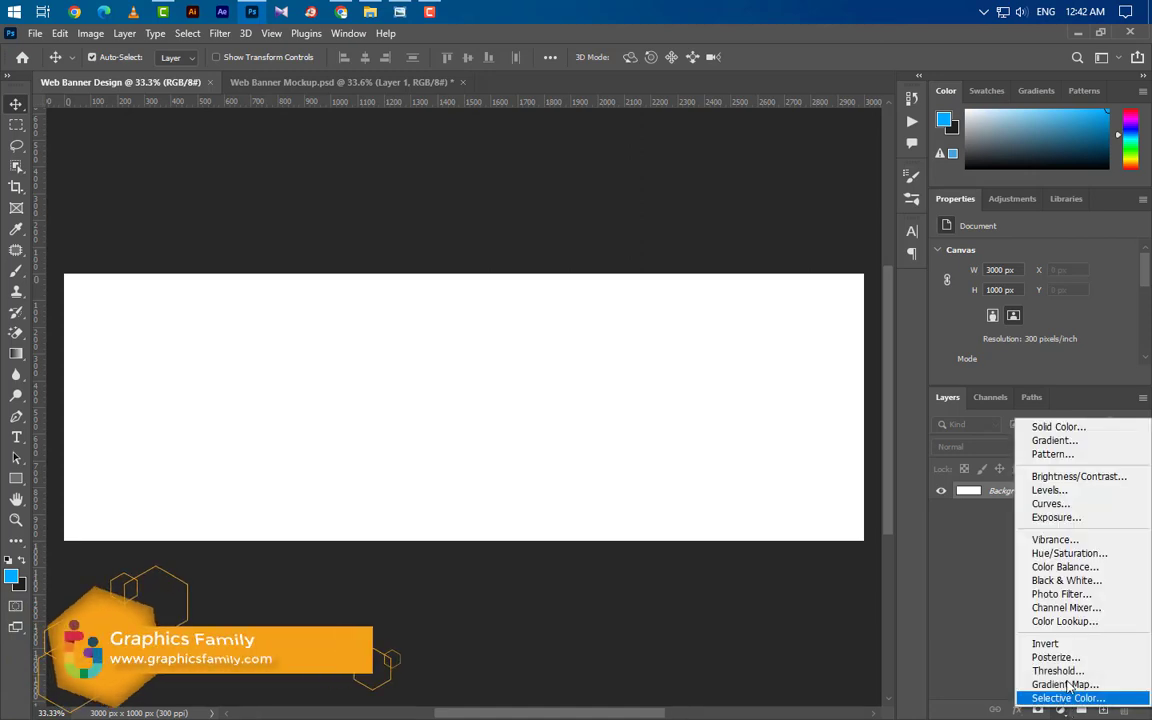
left_click(1078, 428)
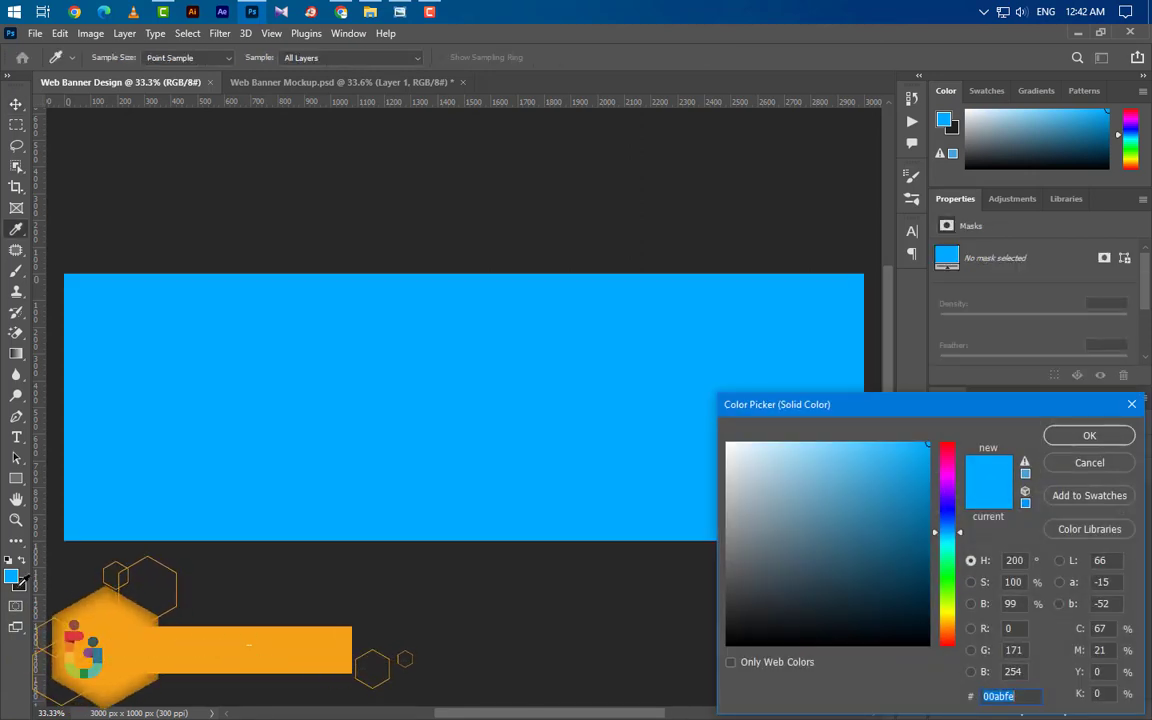
left_click(406, 617)
left_click(1128, 437)
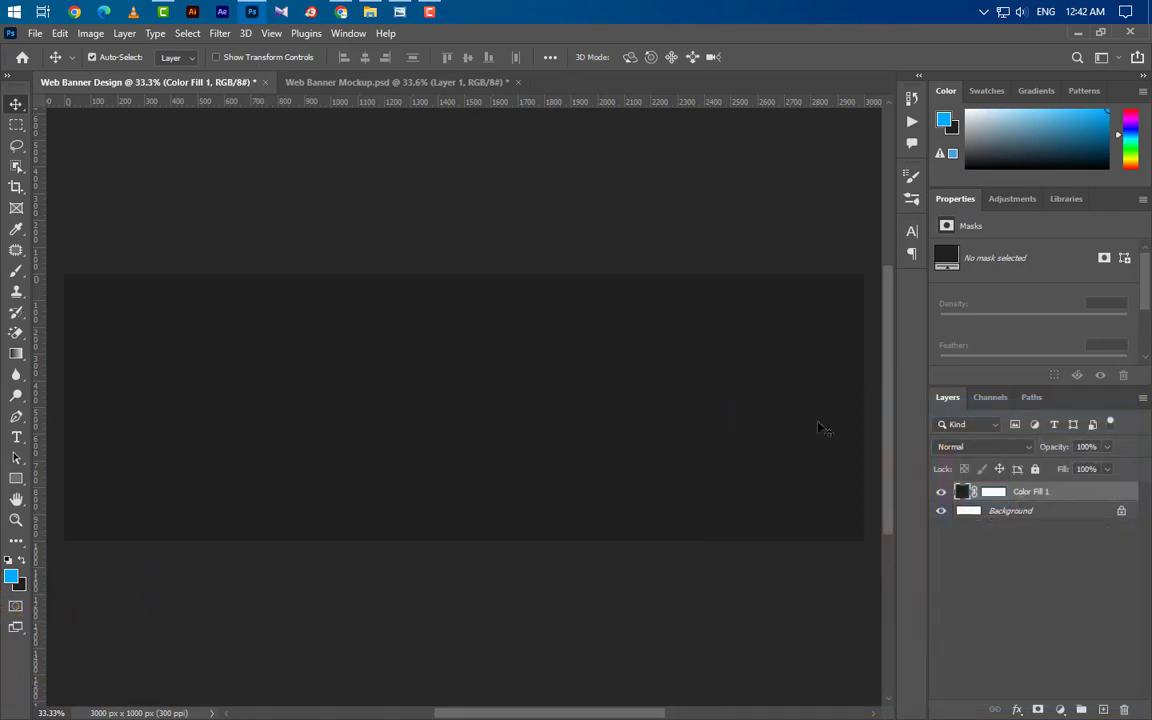
left_click(16, 272)
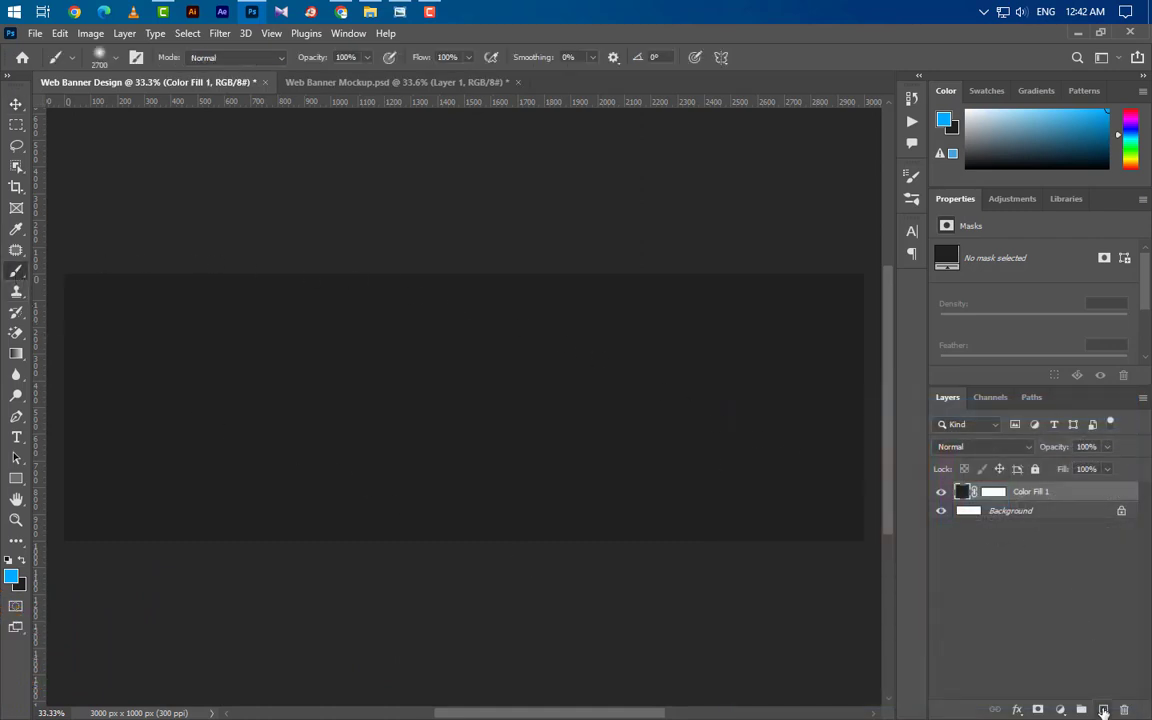
Paint a soft glow in the banner centre on a new Layer 1 with a large soft brush
left_click(1103, 710)
scroll(592, 384, "down", 2)
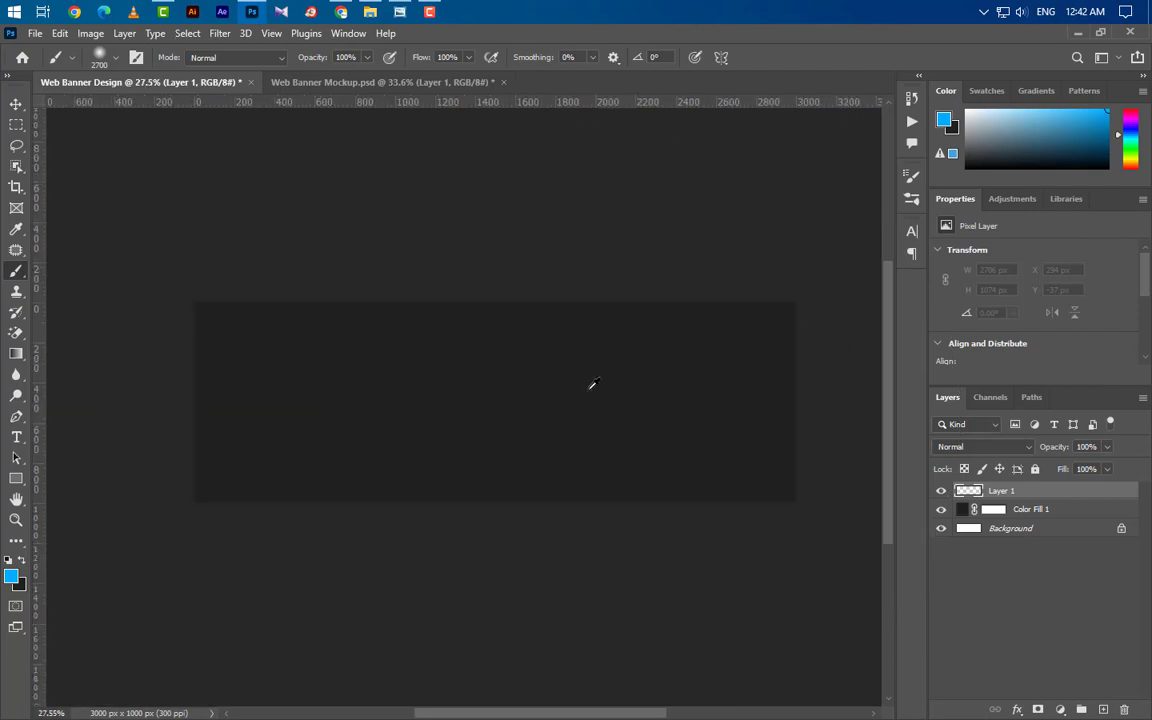
key("bracketleft")
key("bracketleft")
key("bracketleft")
key("bracketleft")
key("bracketleft")
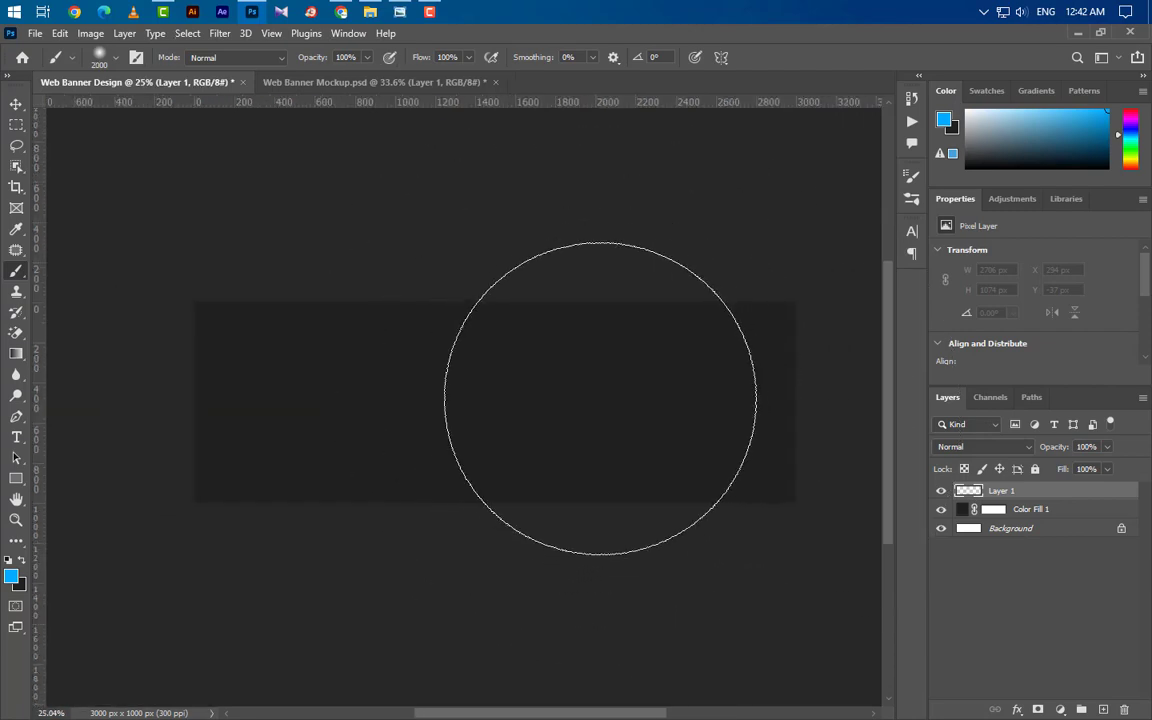
left_click(600, 398)
key("bracketleft")
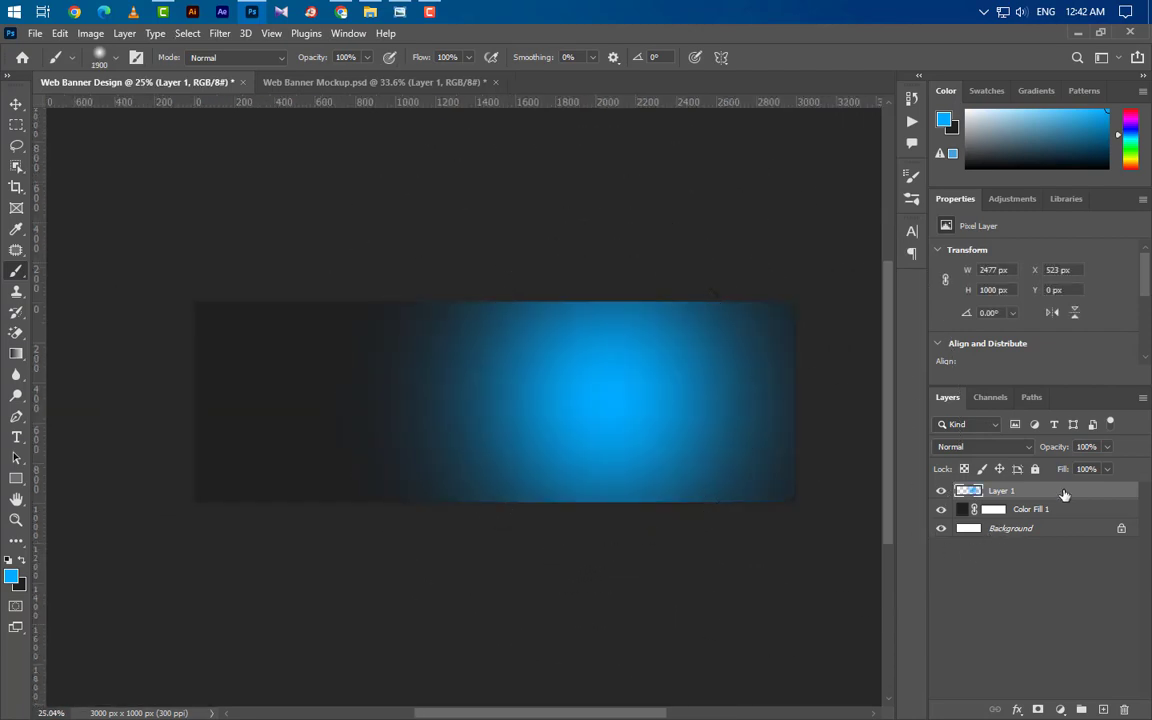
Give Layer 1 a Color Overlay of grey #a3a3a3
double_click(1038, 497)
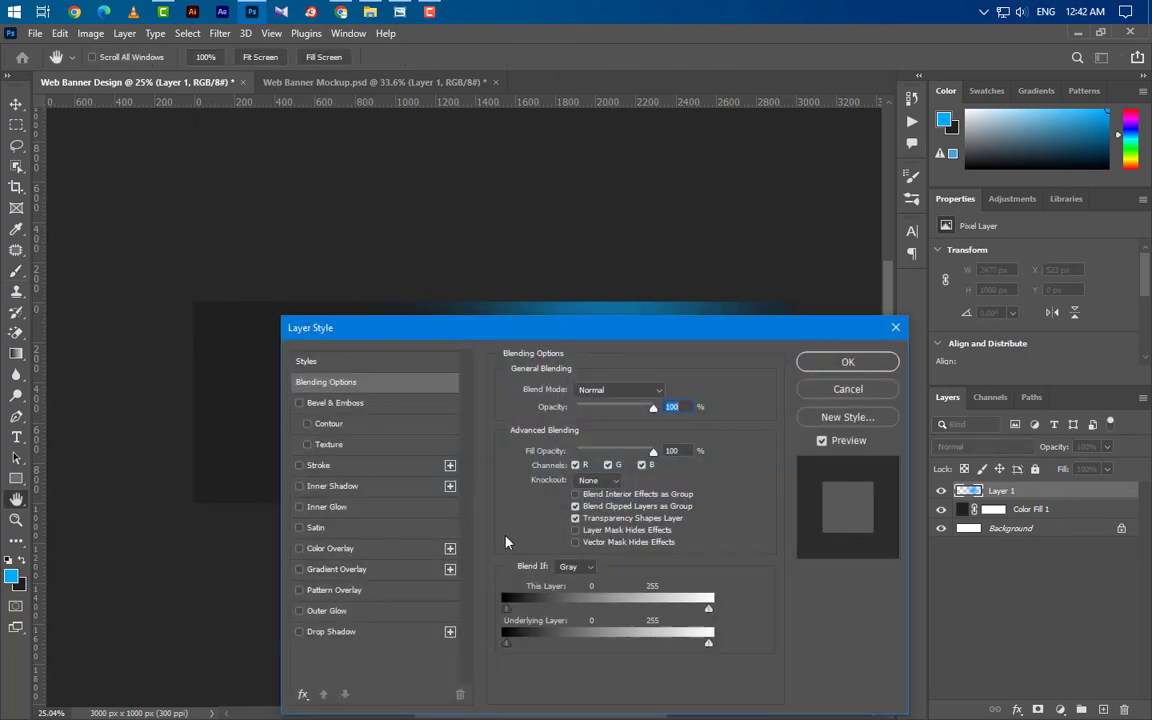
left_click(391, 557)
left_click(668, 391)
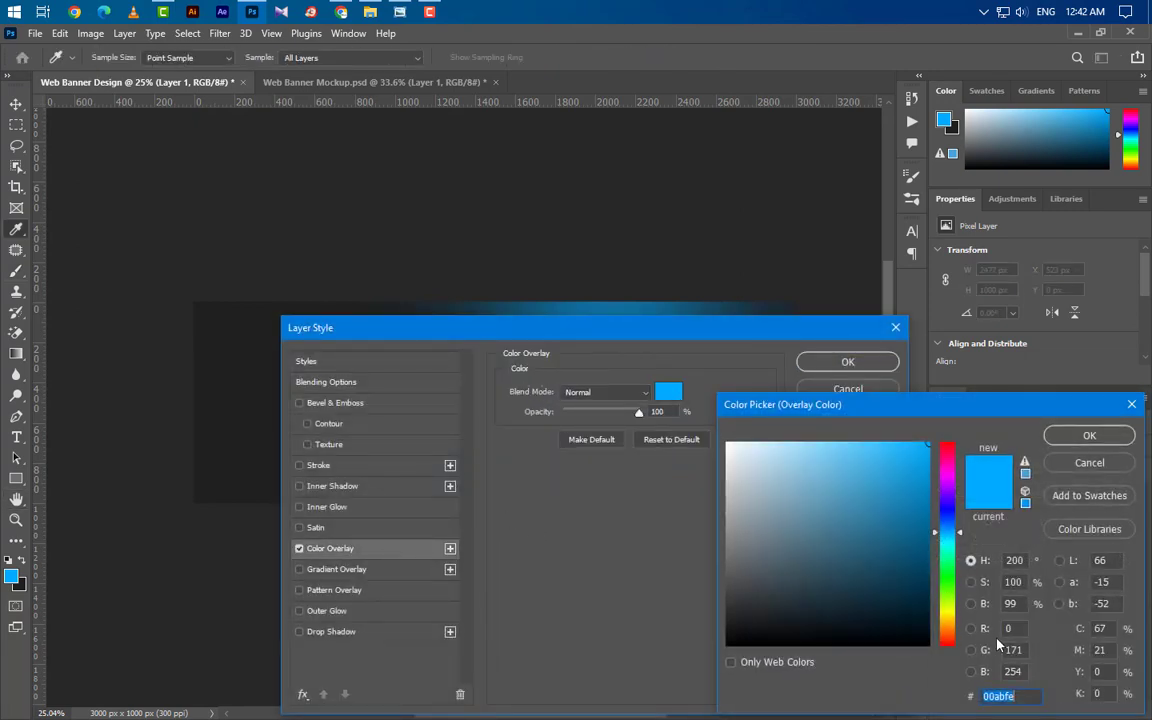
type("a3a3a3")
double_click(1000, 695)
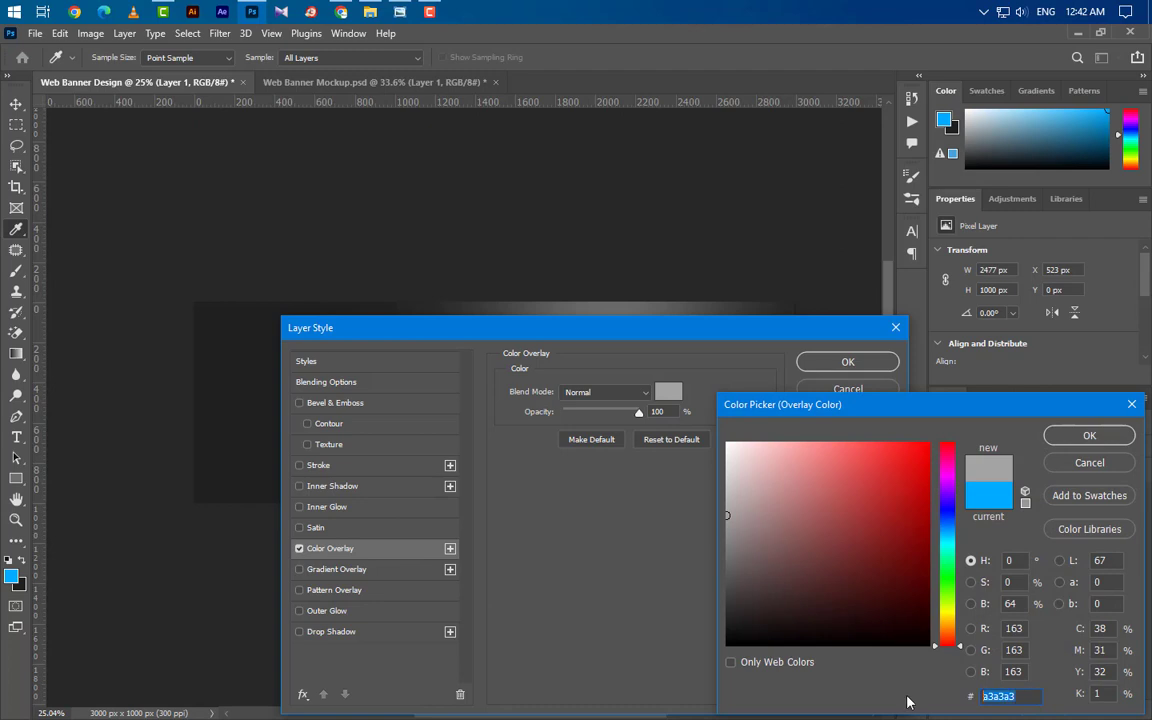
left_click(1060, 440)
left_click_drag(600, 327, 692, 481)
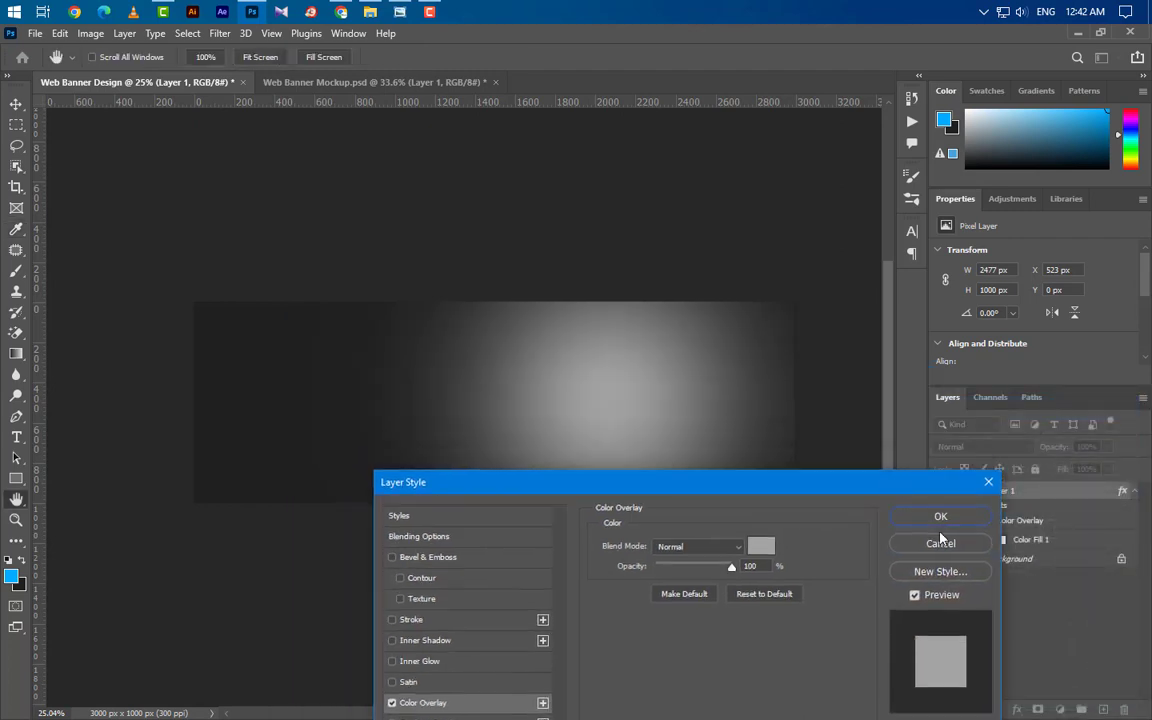
left_click(944, 445)
Stretch the glow slightly wider to the left with Free Transform, to 2615 × 1056 px
key("ctrl+t")
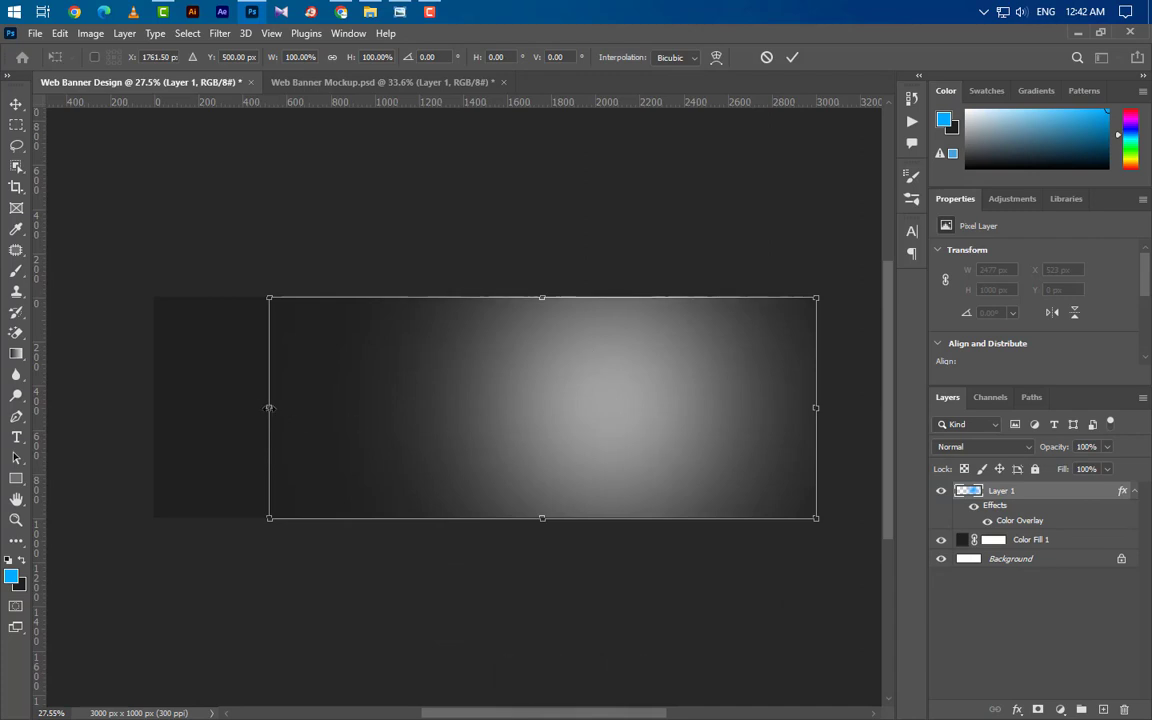
left_click_drag(269, 408, 239, 408)
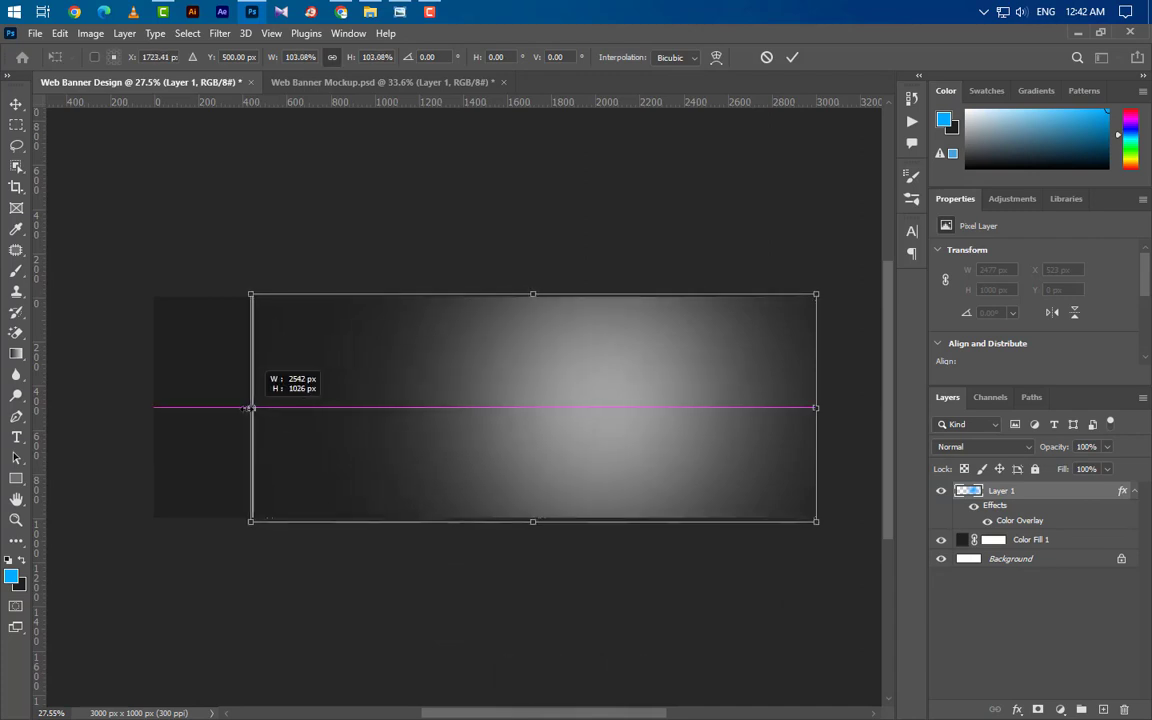
left_click(792, 58)
scroll(509, 369, "up", 1)
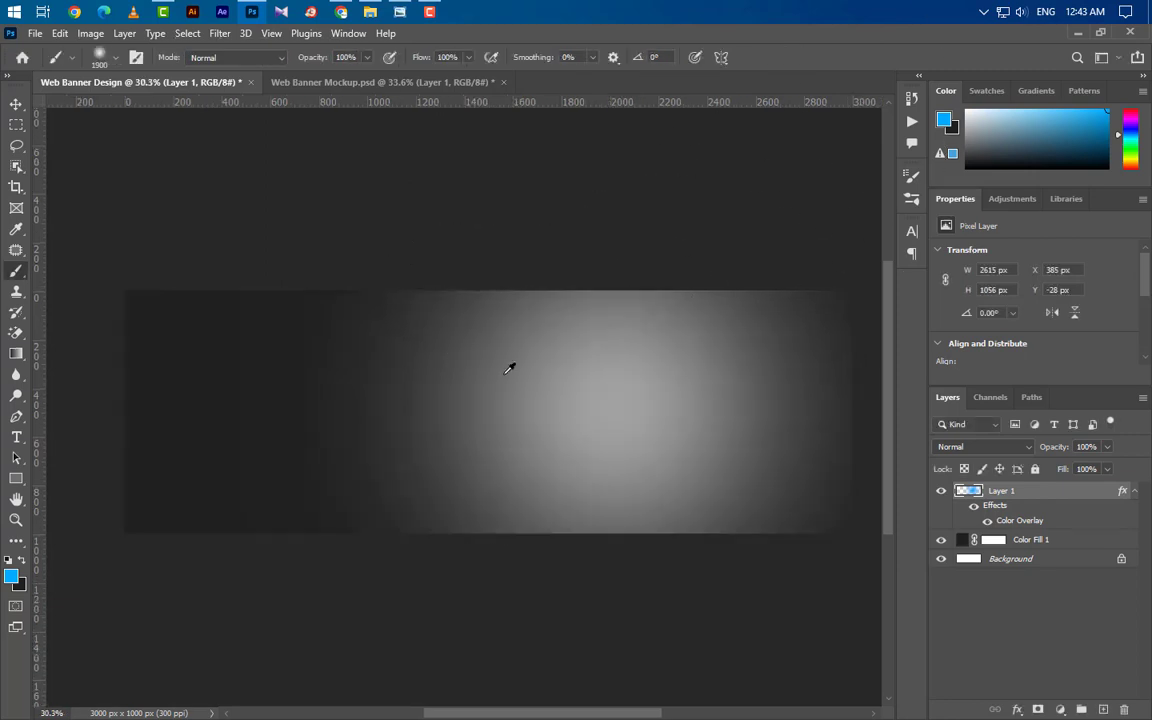
left_click(13, 106)
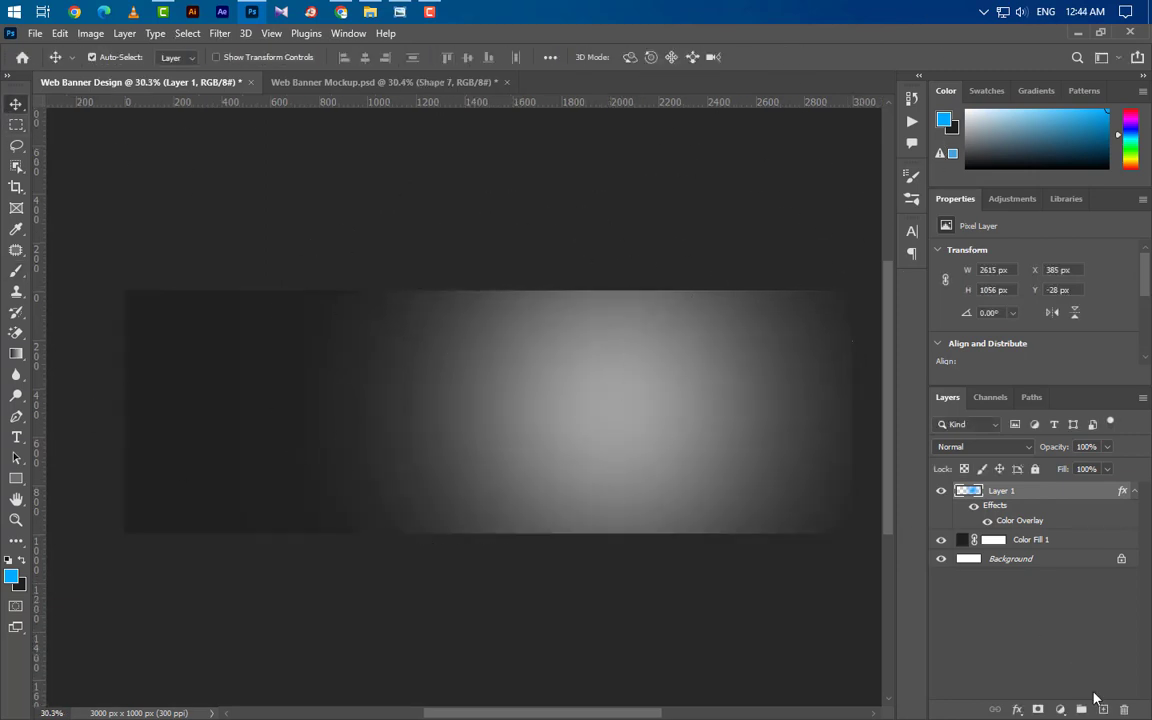
Add a new empty layer and switch to the Pen tool in Shape mode
left_click(1101, 708)
scroll(344, 486, "down", 1)
scroll(343, 487, "down", 3)
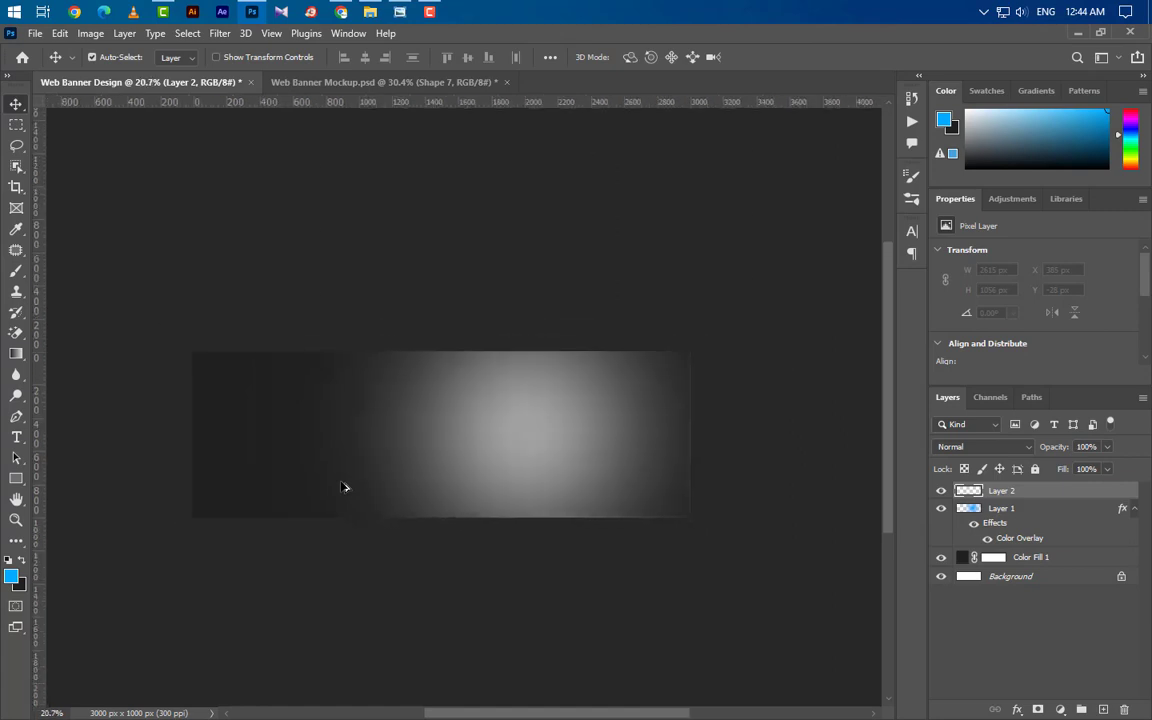
scroll(343, 487, "down", 2)
left_click_drag(505, 717, 535, 714)
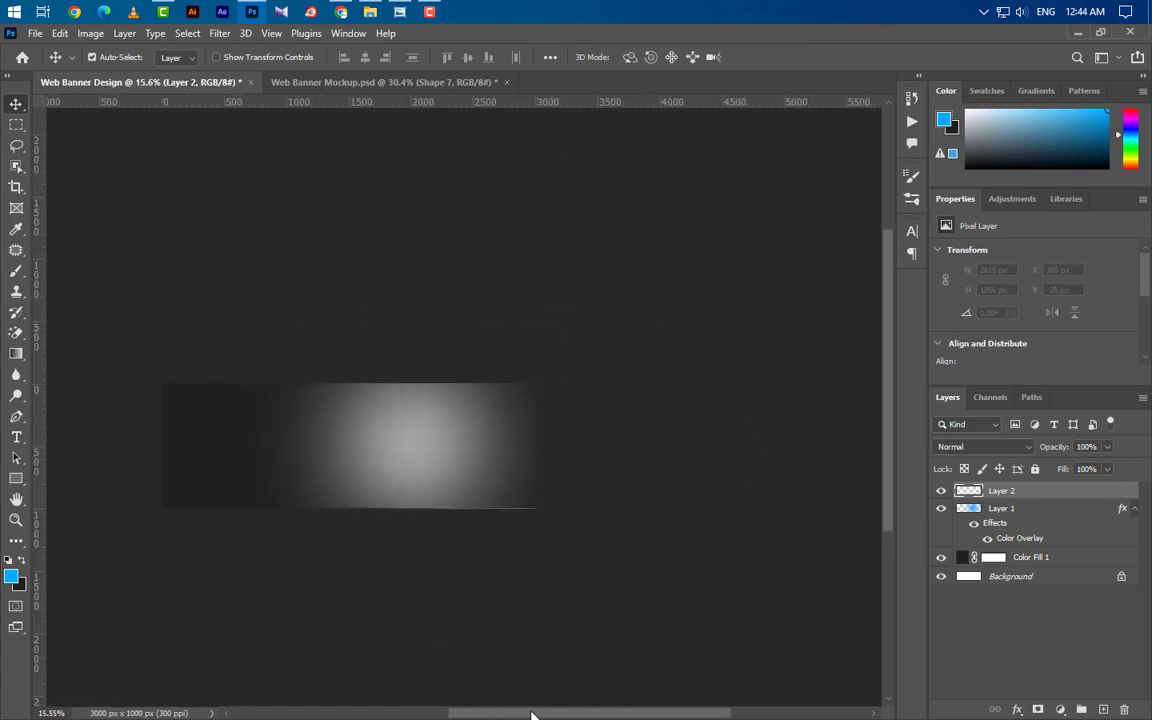
left_click(15, 420)
scroll(350, 609, "up", 1)
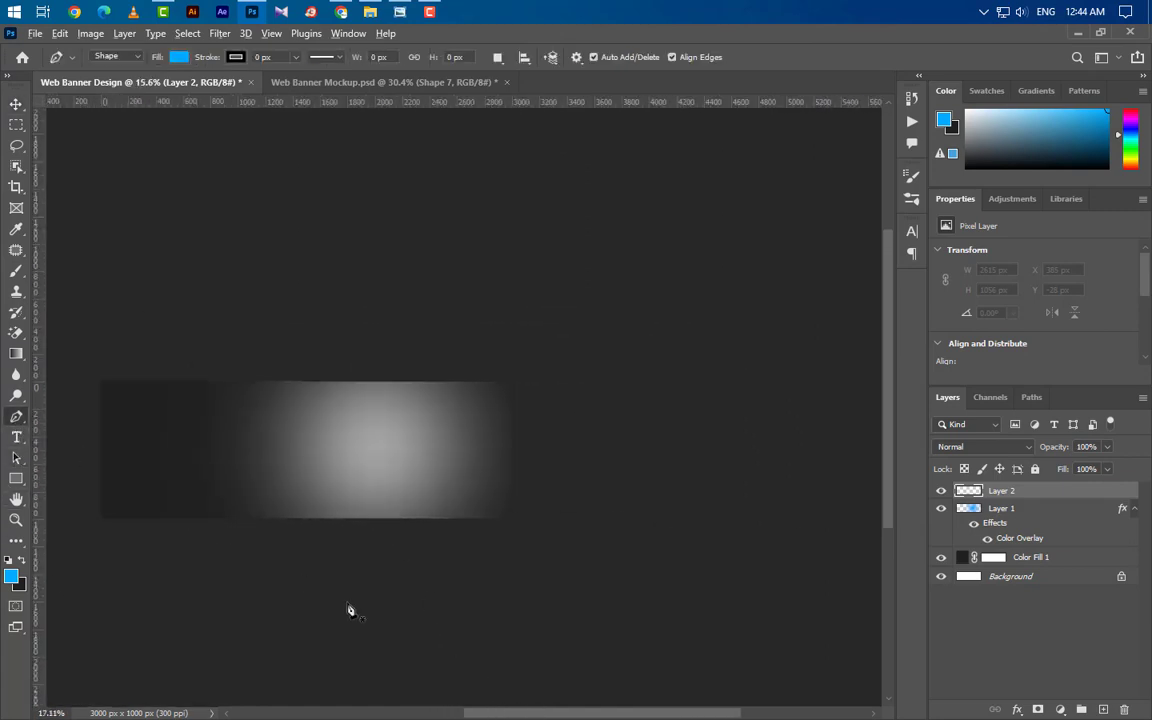
Draw the curved blue Shape 1 across the banner's lower right and open its Layer Style
left_click(129, 541)
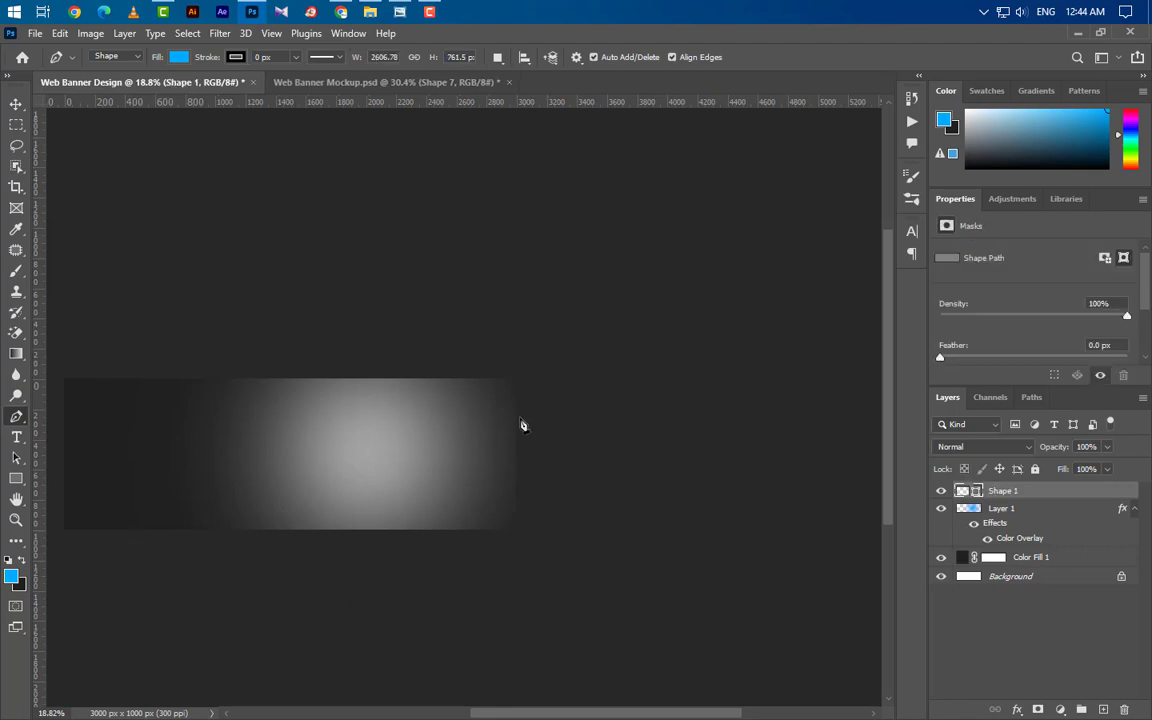
left_click_drag(521, 425, 813, 425)
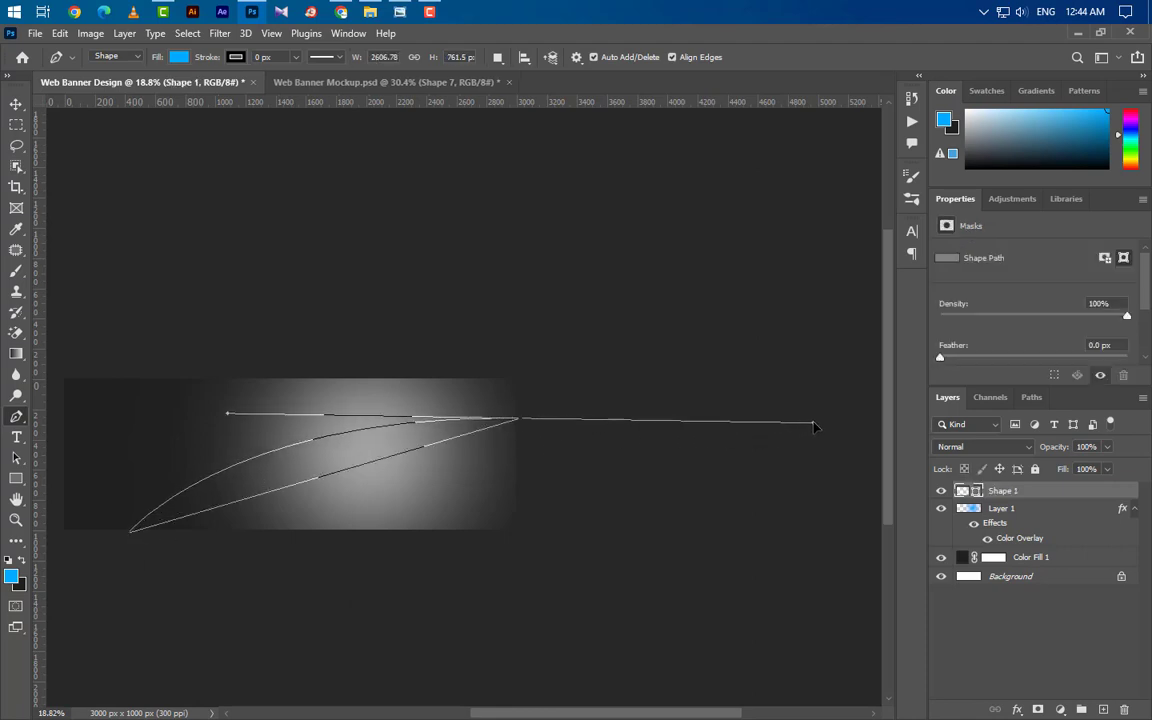
left_click_drag(813, 425, 828, 418)
left_click(132, 531)
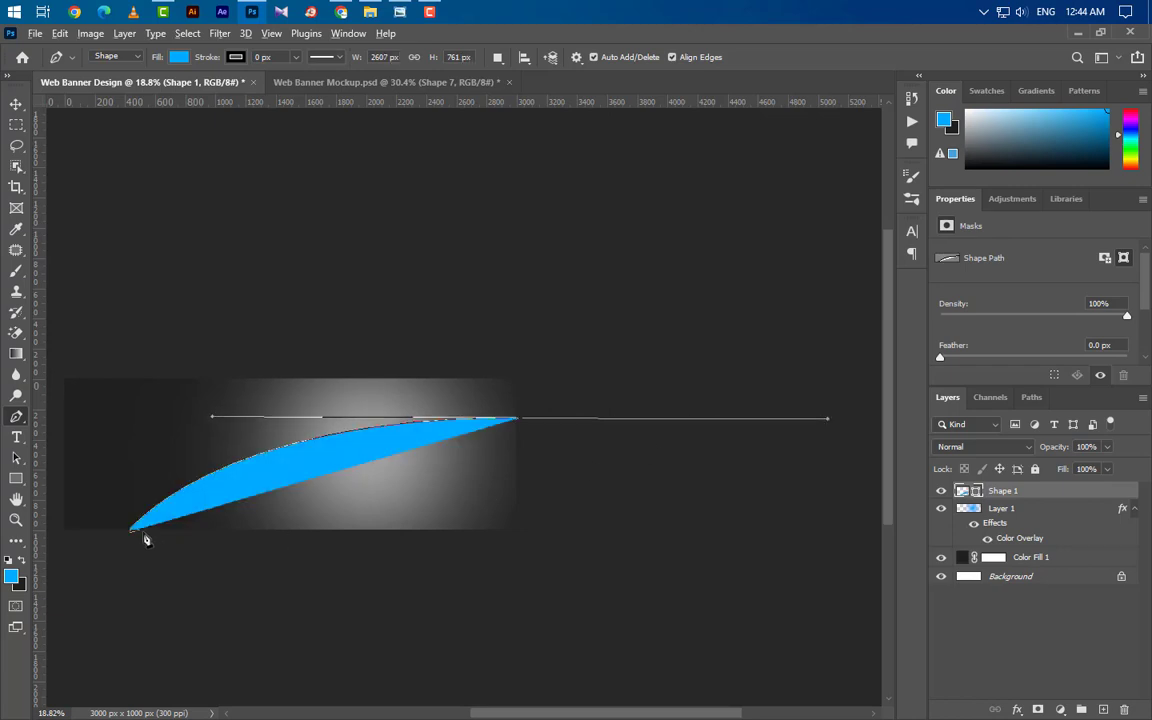
scroll(270, 490, "up", 3)
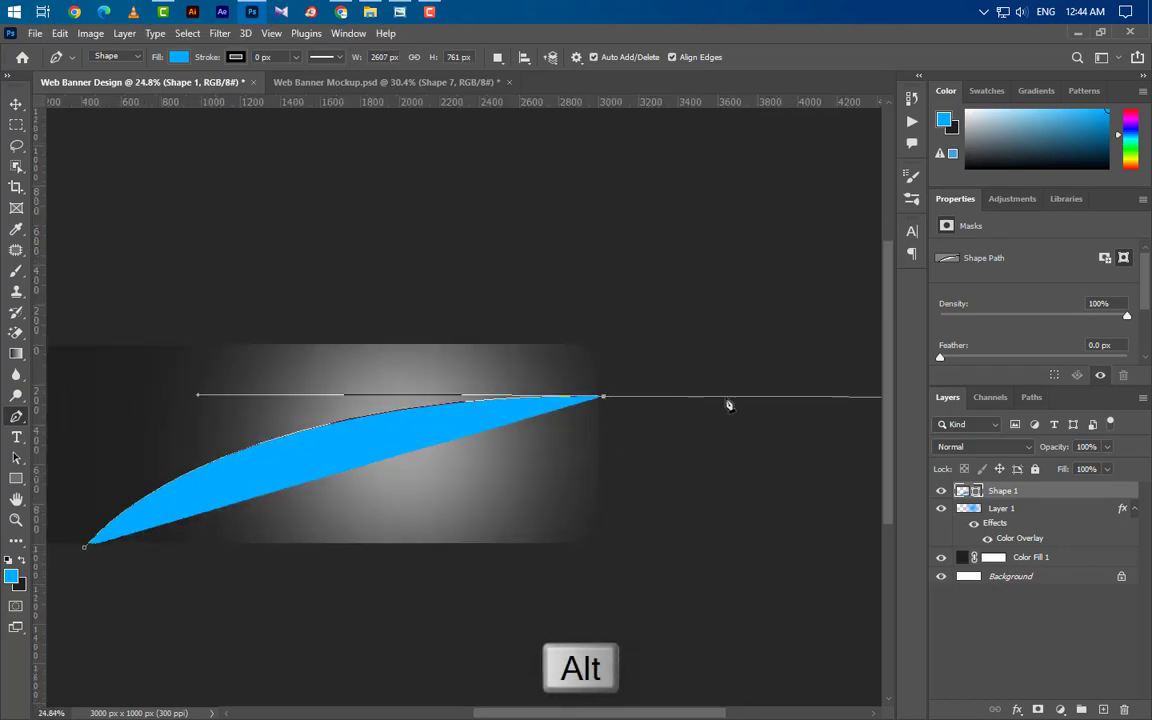
scroll(740, 410, "down", 3)
left_click(566, 511)
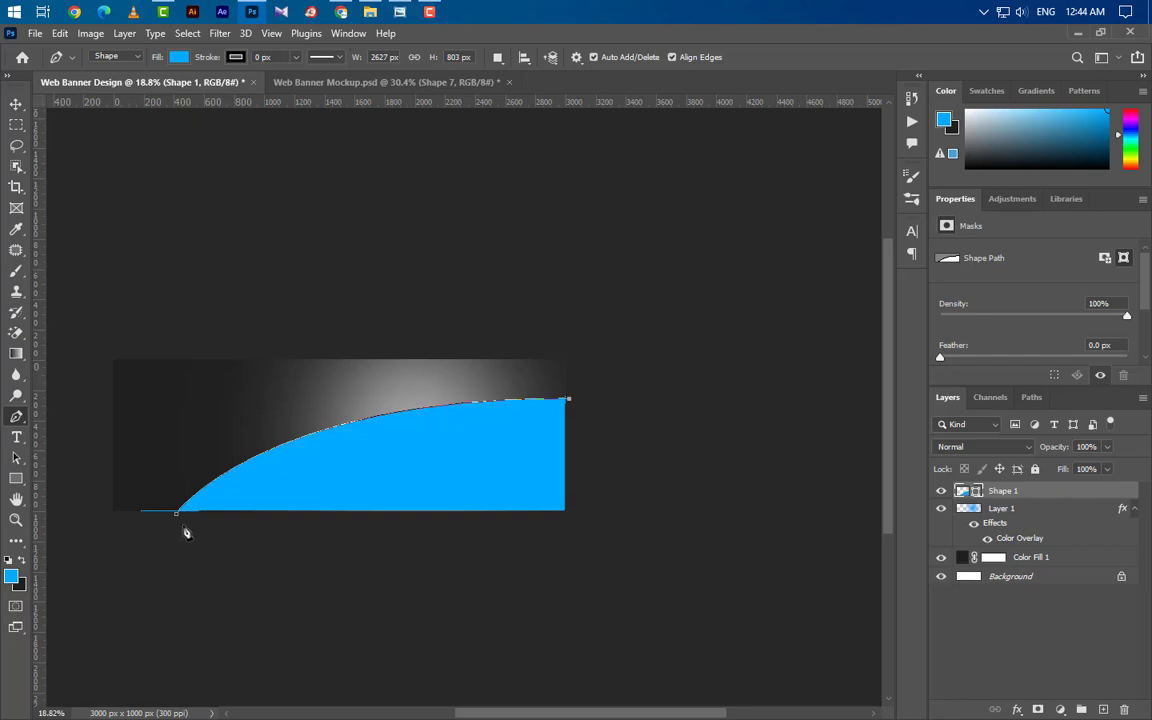
scroll(128, 505, "up", 2)
scroll(198, 510, "up", 3)
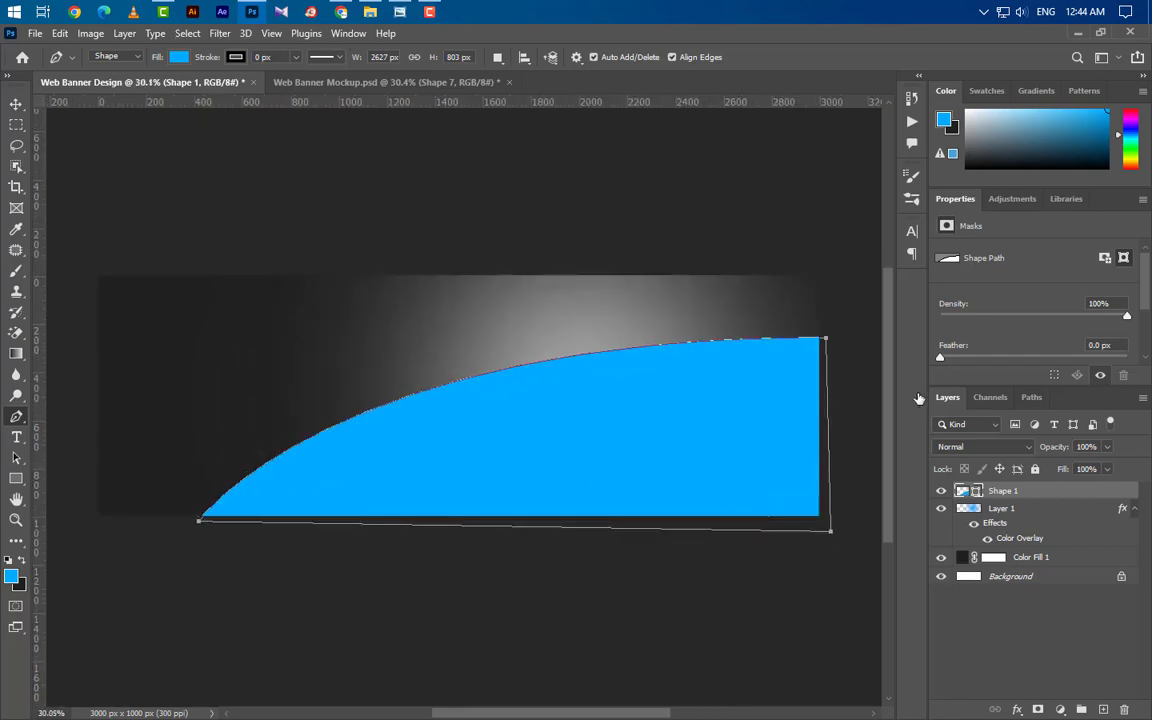
left_click_drag(528, 320, 762, 255)
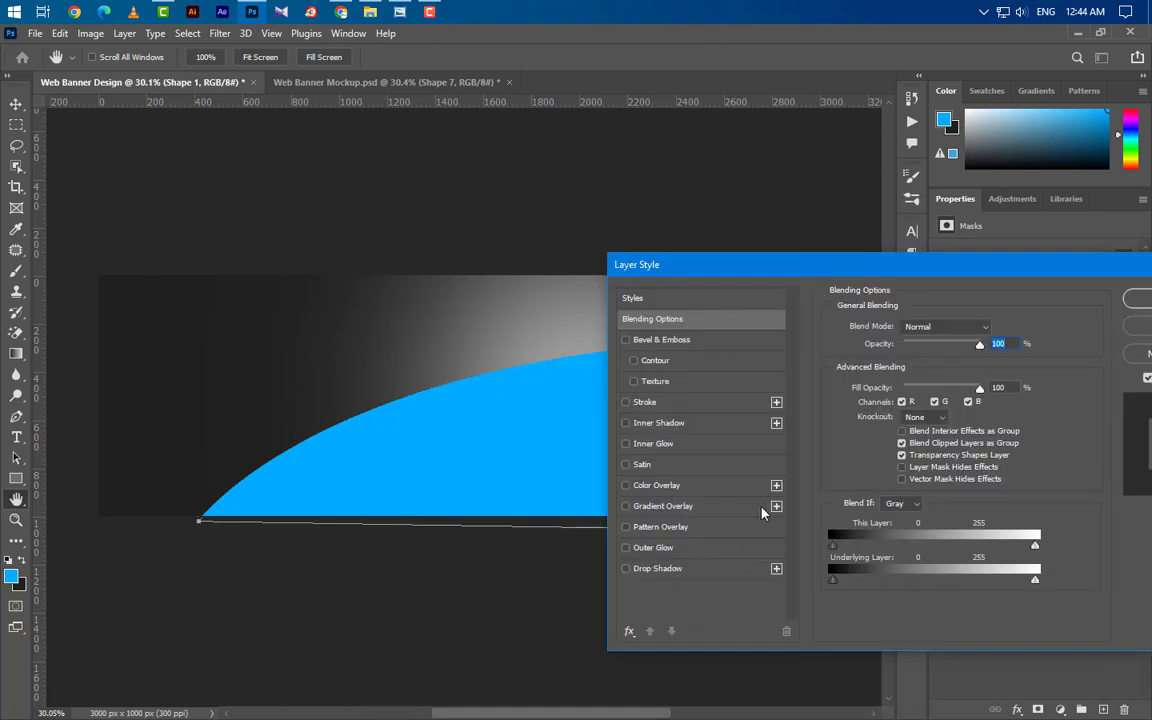
Add a Gradient Overlay with stops dark blue 013a55 and 006da2 at 45%
left_click(730, 510)
left_click(955, 364)
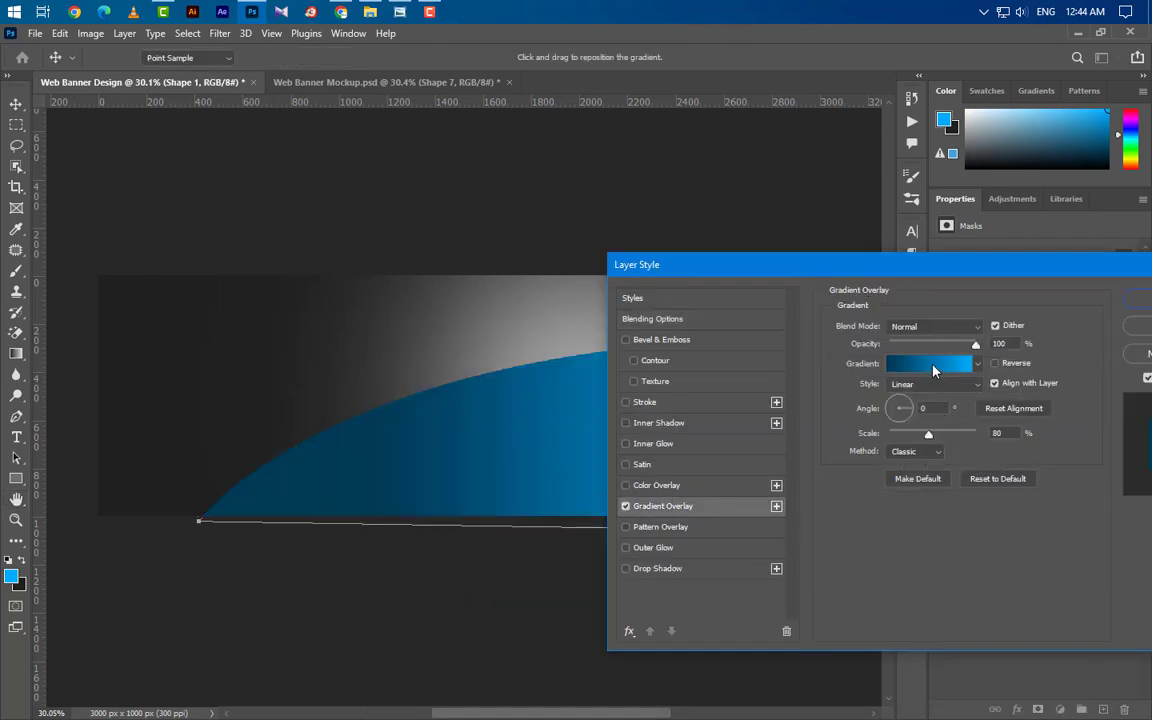
double_click(778, 596)
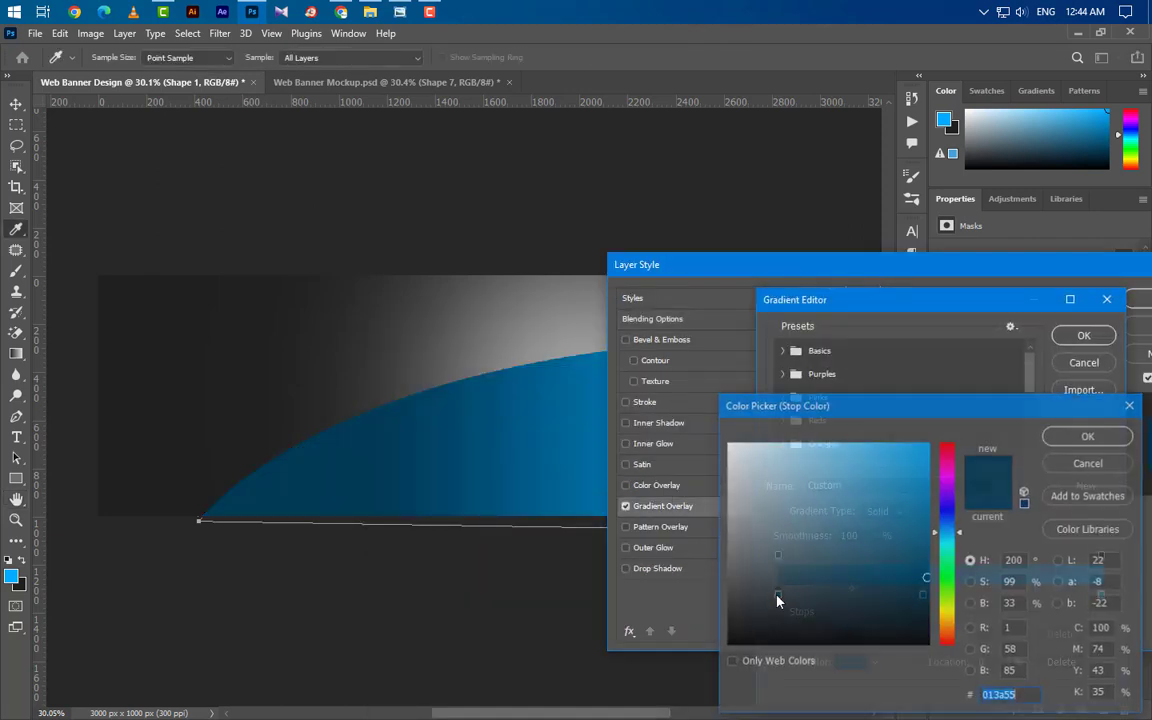
left_click(1049, 445)
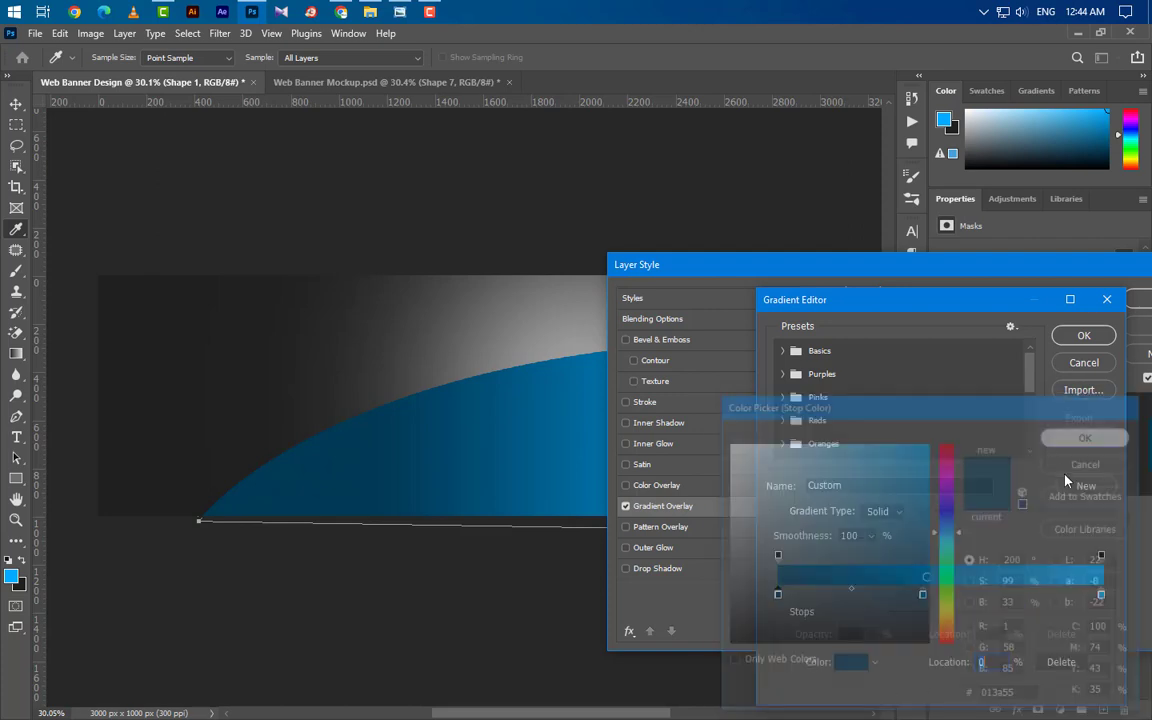
left_click(922, 595)
double_click(922, 595)
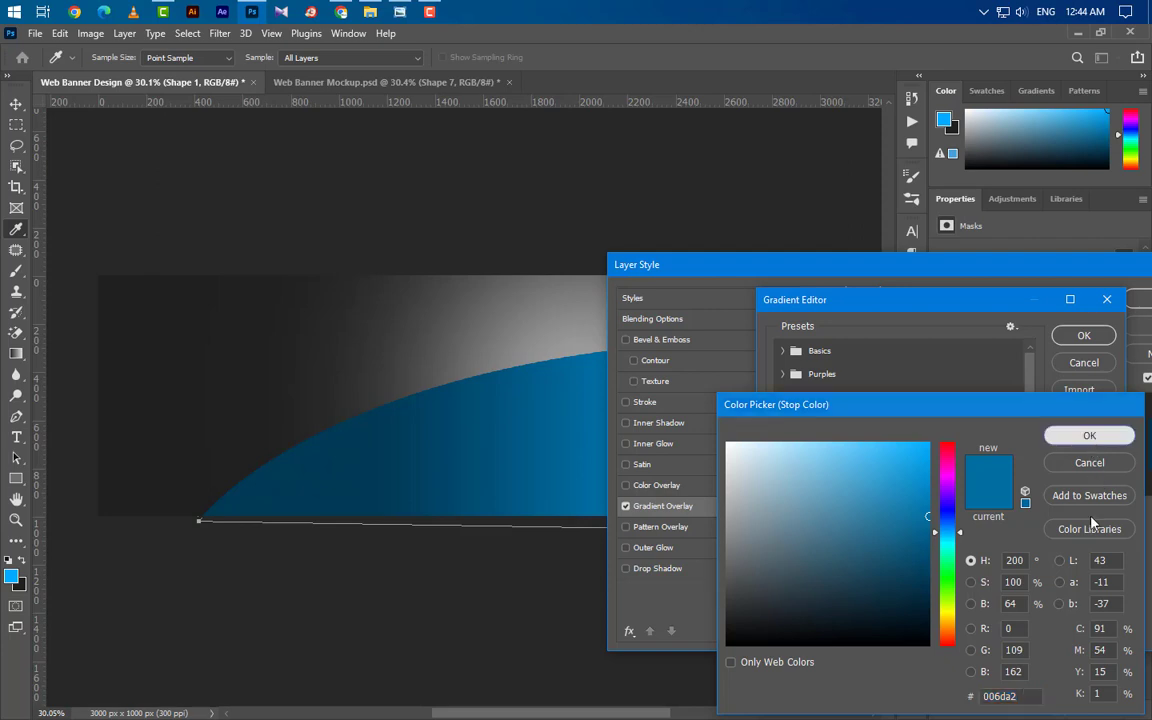
left_click(1089, 462)
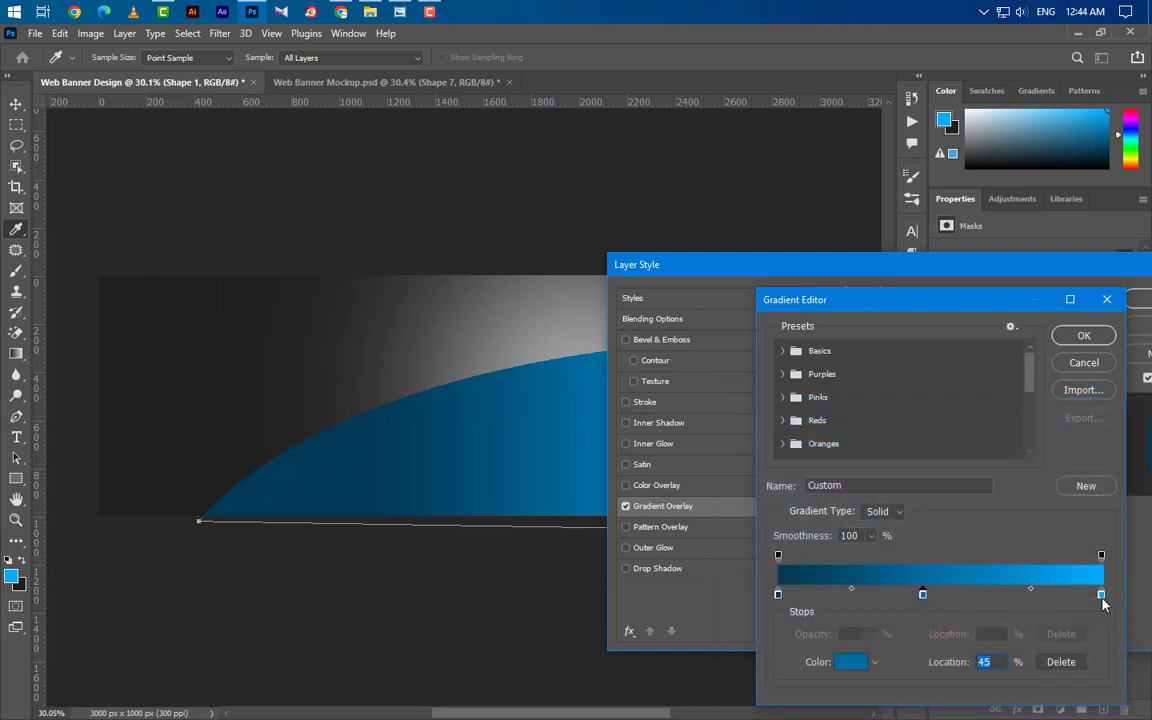
Set the right gradient stop to bright blue 00abfe and apply the overlay to Shape 1
double_click(1101, 595)
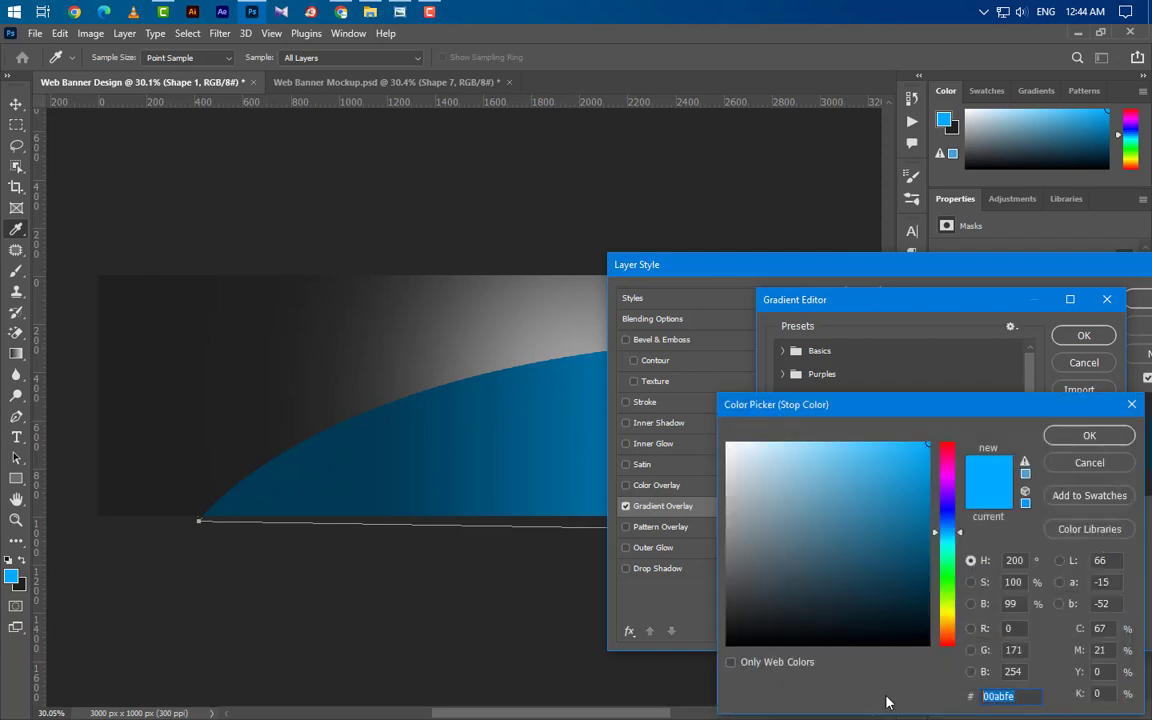
left_click(1089, 436)
left_click(1084, 335)
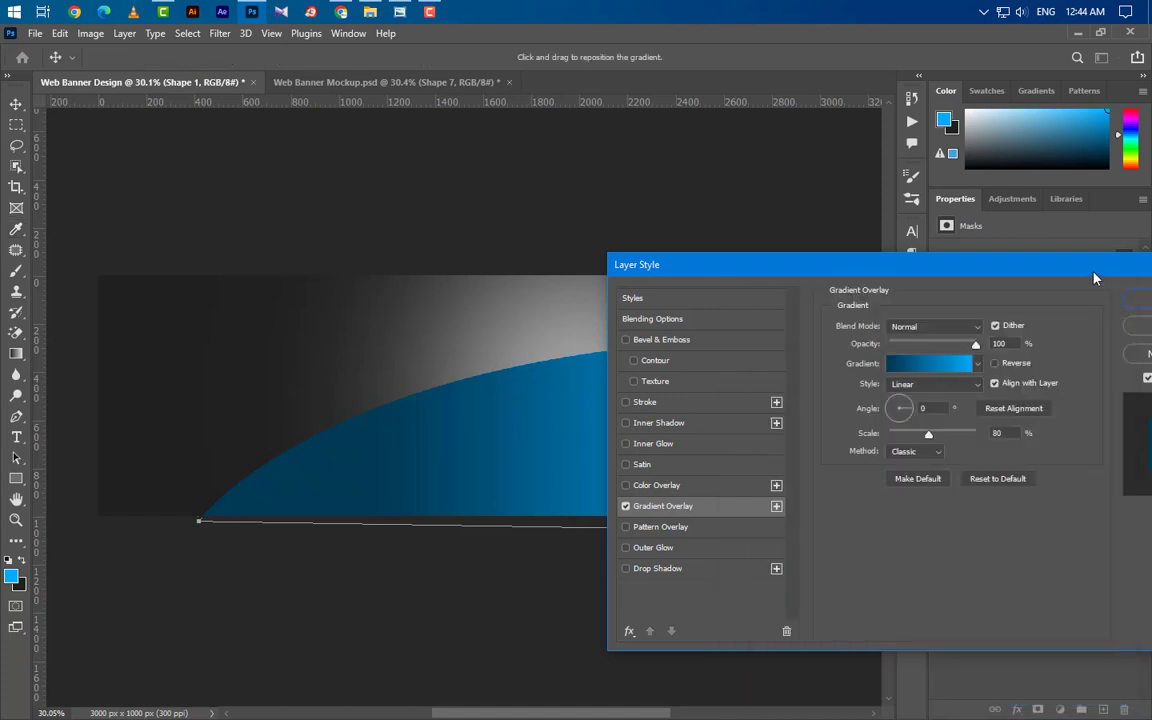
left_click_drag(1094, 278, 1020, 290)
left_click(899, 356)
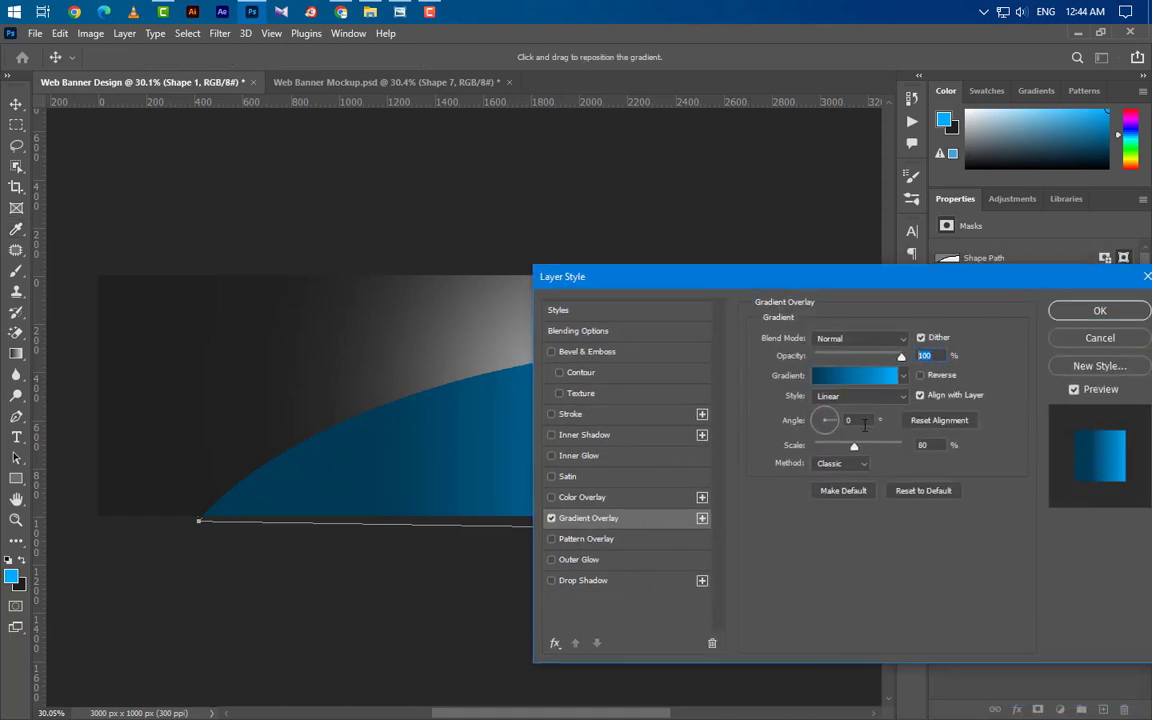
left_click(1077, 317)
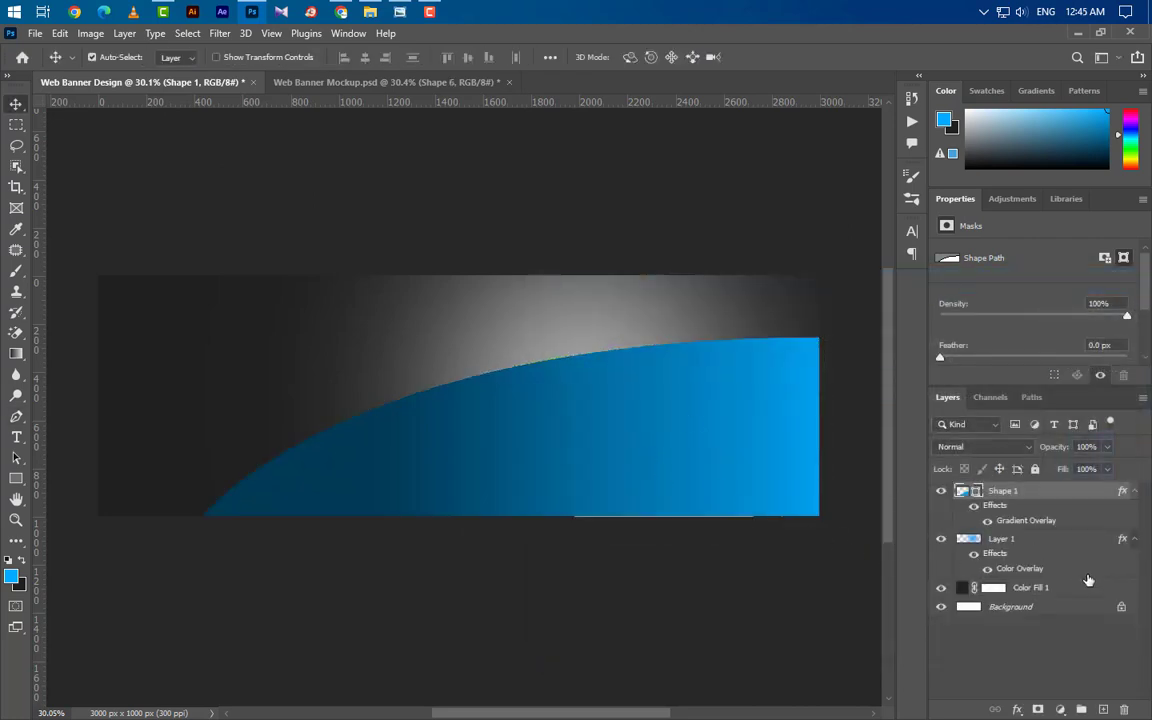
On a new layer, start a pen shape at the curve's lower-left corner
key("ctrl+shift+alt+n")
scroll(449, 493, "down", 2)
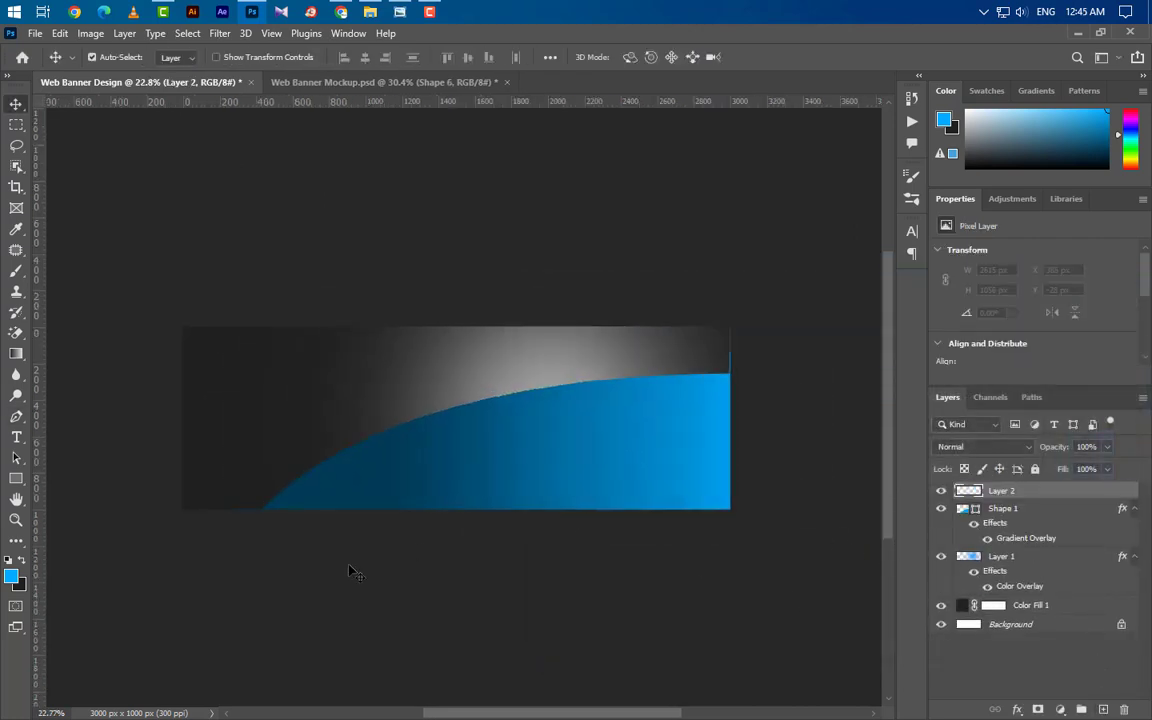
left_click(16, 416)
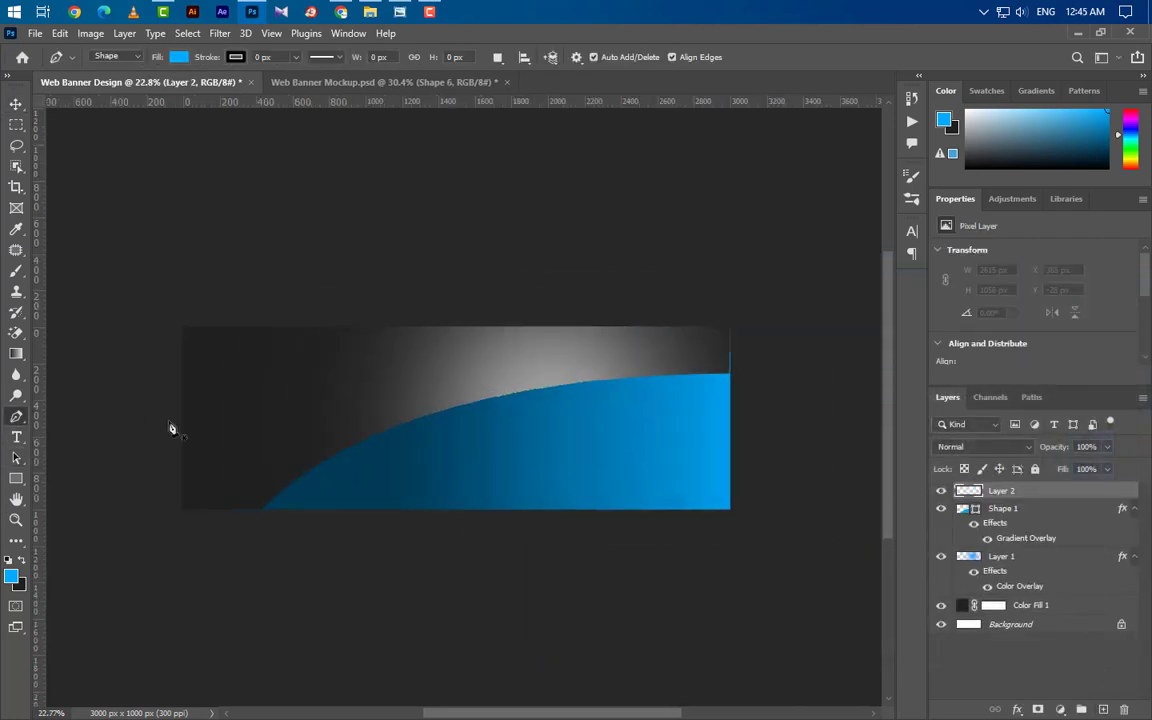
left_click(263, 509)
scroll(160, 573, "down", 2)
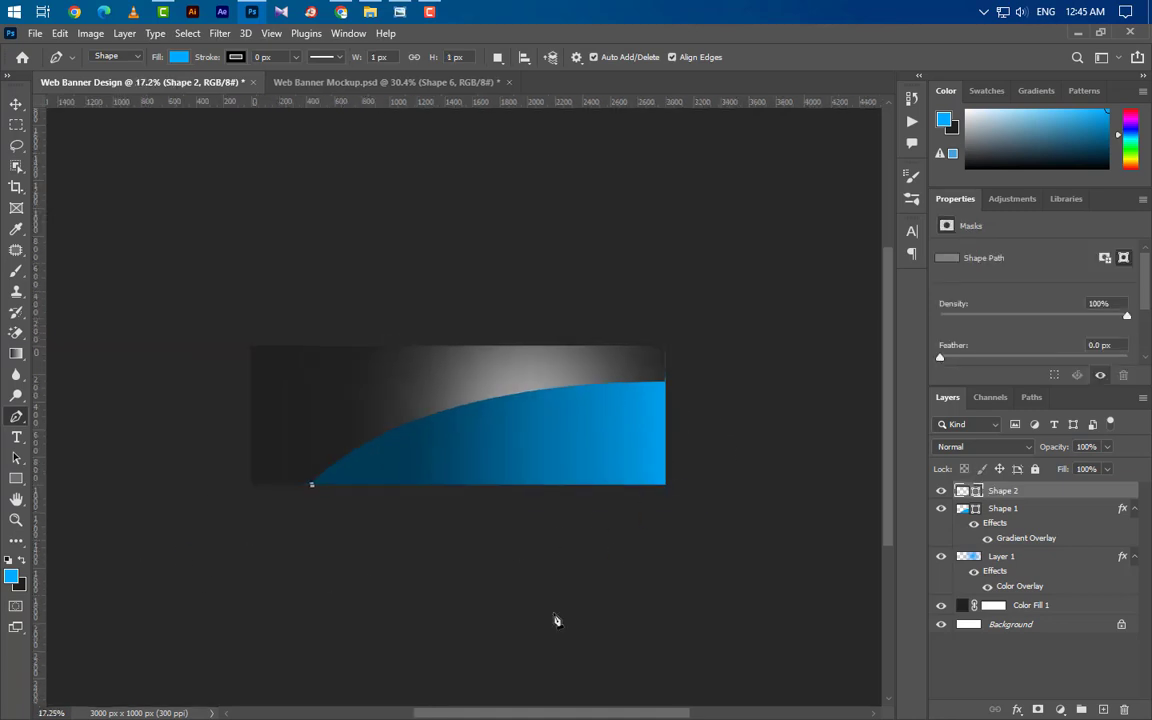
mouse_move(466, 713)
left_mouse_down()
mouse_move(501, 710)
mouse_move(509, 629)
left_mouse_up()
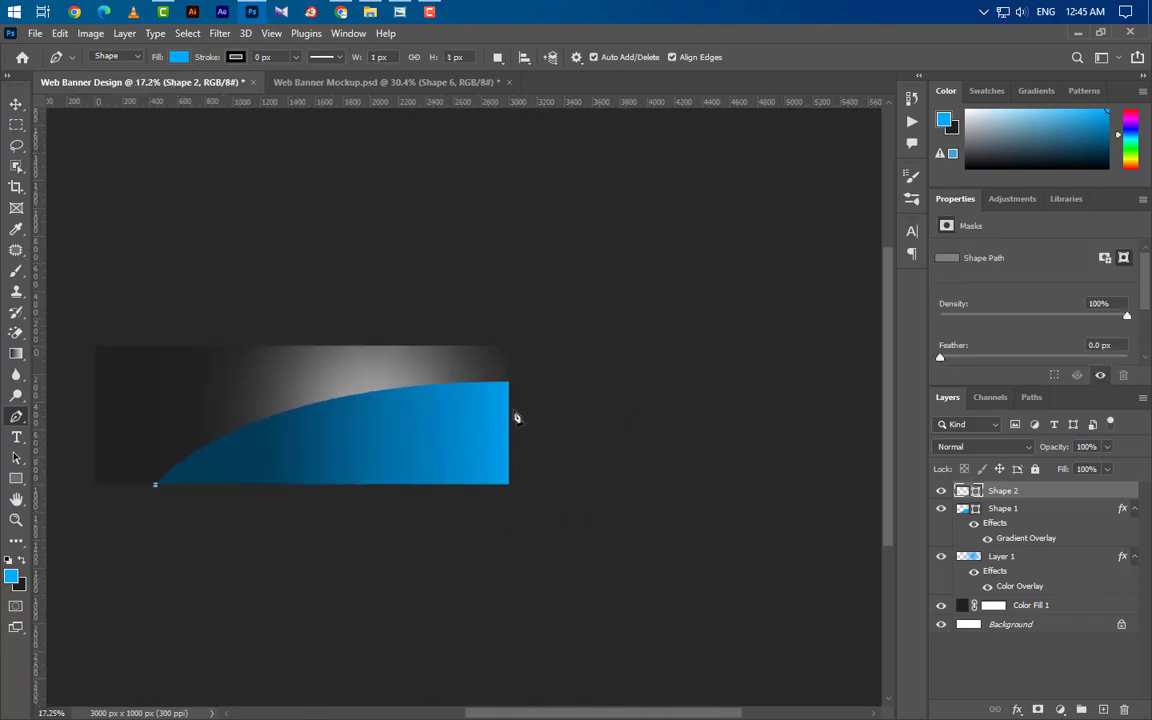
Complete Shape 2 with a sharp right anchor and corner points rising above the curve
mouse_move(509, 403)
left_mouse_down()
mouse_move(643, 398)
mouse_move(771, 411)
mouse_move(762, 422)
left_mouse_up()
scroll(158, 471, "up", 2)
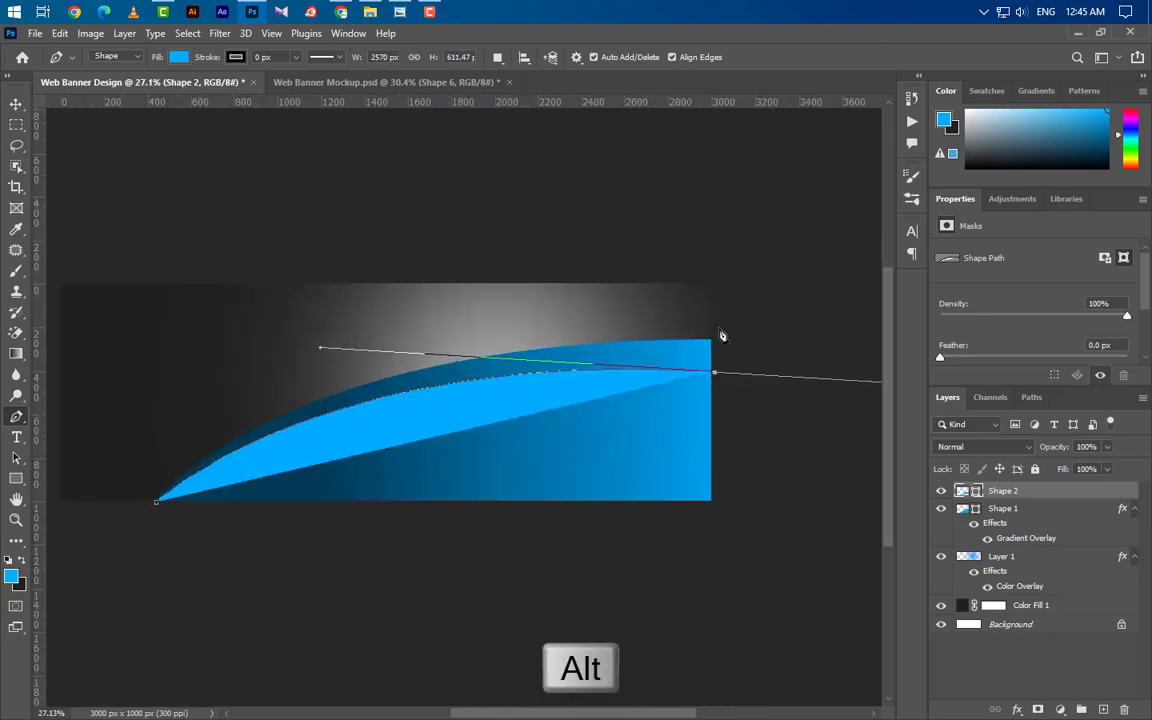
left_click(716, 375, "alt")
left_click(340, 333)
left_click(150, 415)
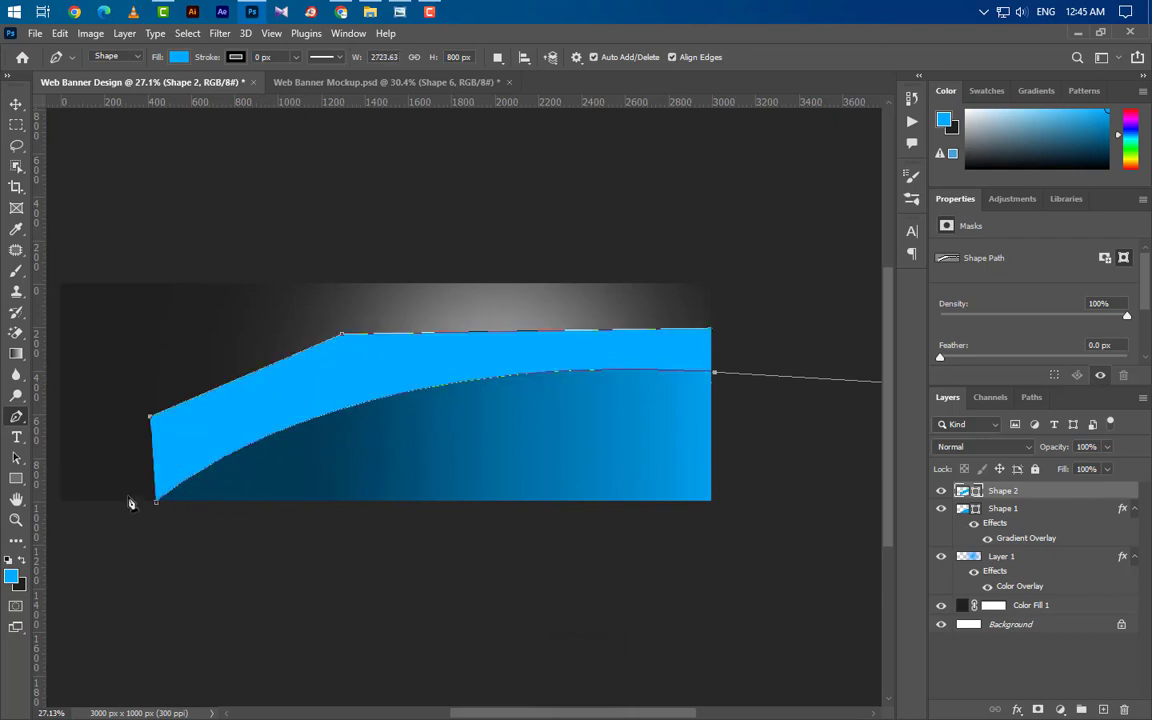
left_click(128, 495)
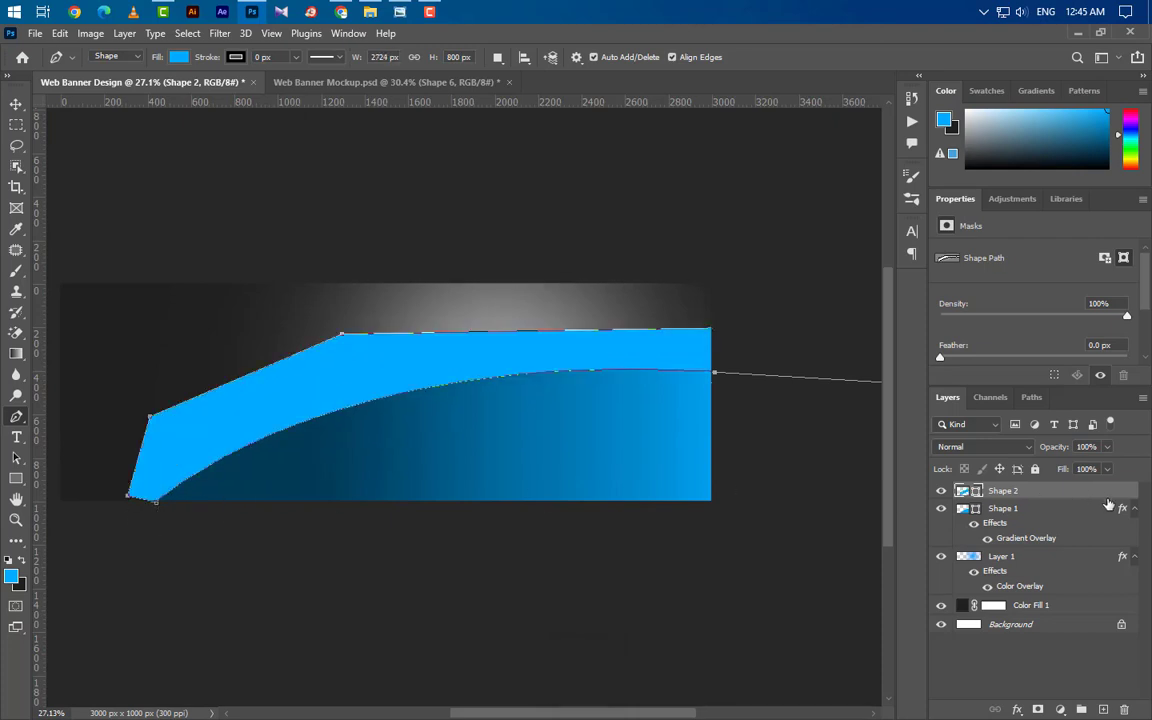
Clip Shape 2 to Shape 1 and copy Shape 1's gradient layer style
right_click(1087, 494)
left_click(950, 352)
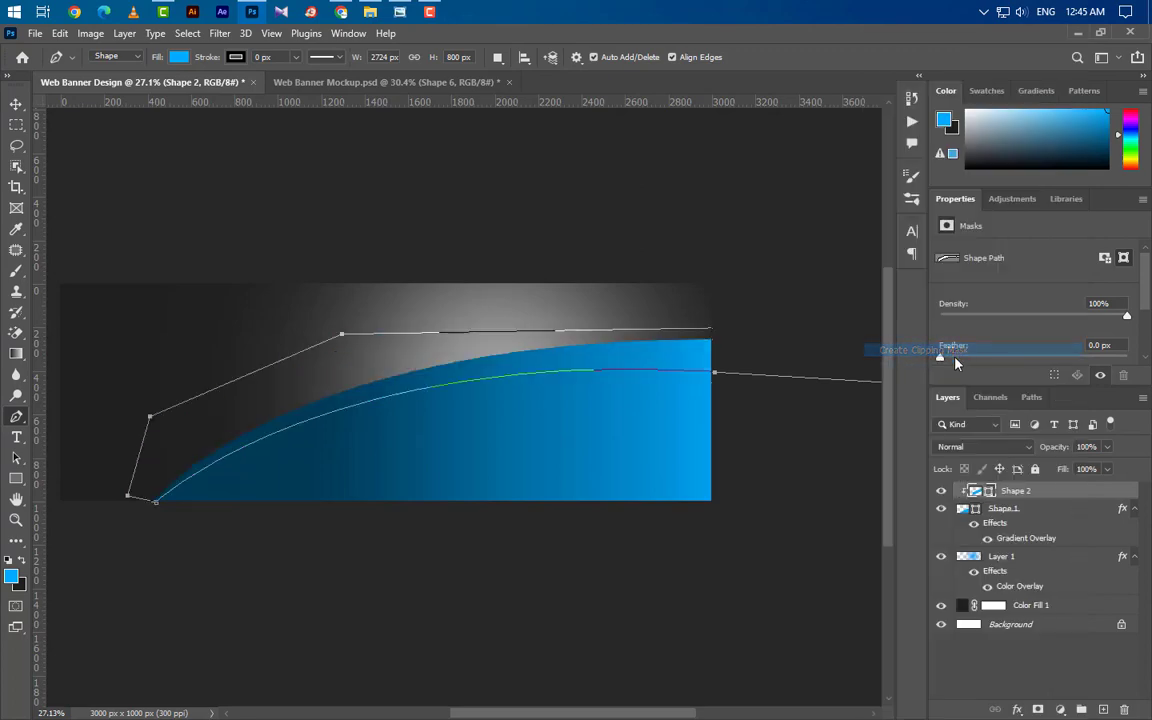
left_click(1037, 512)
right_click(1030, 510)
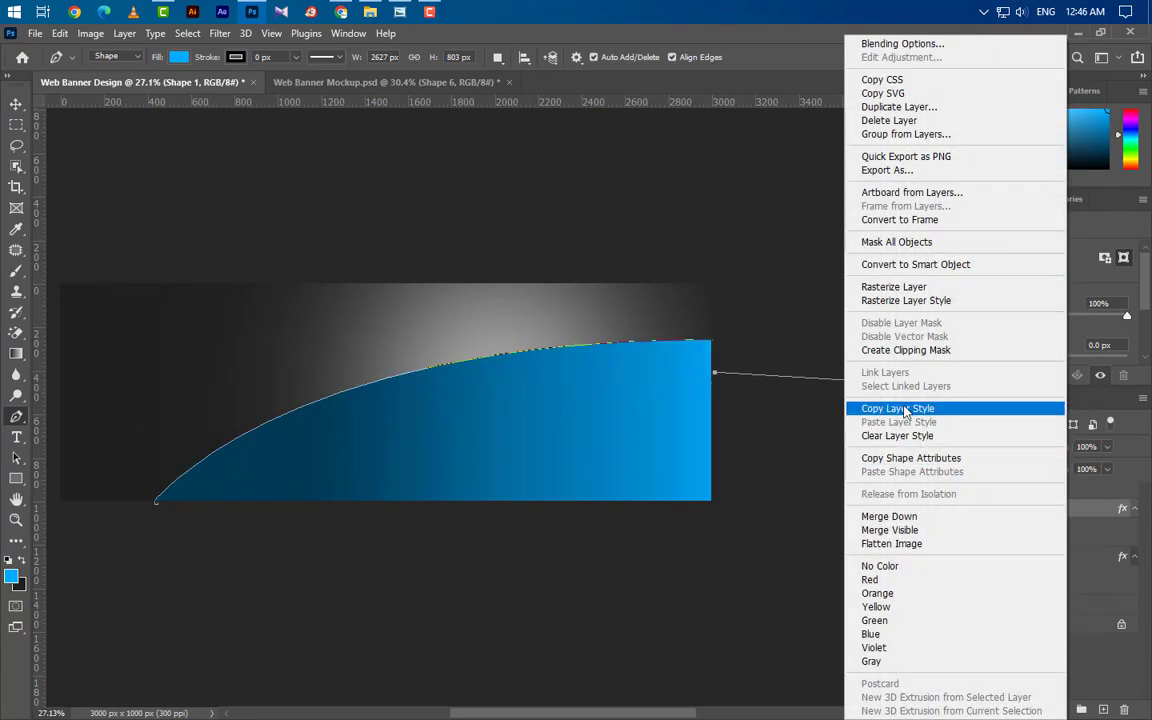
left_click(900, 408)
Bake Shape 1's gradient into the layer and paste the gradient style onto Shape 2
right_click(1063, 510)
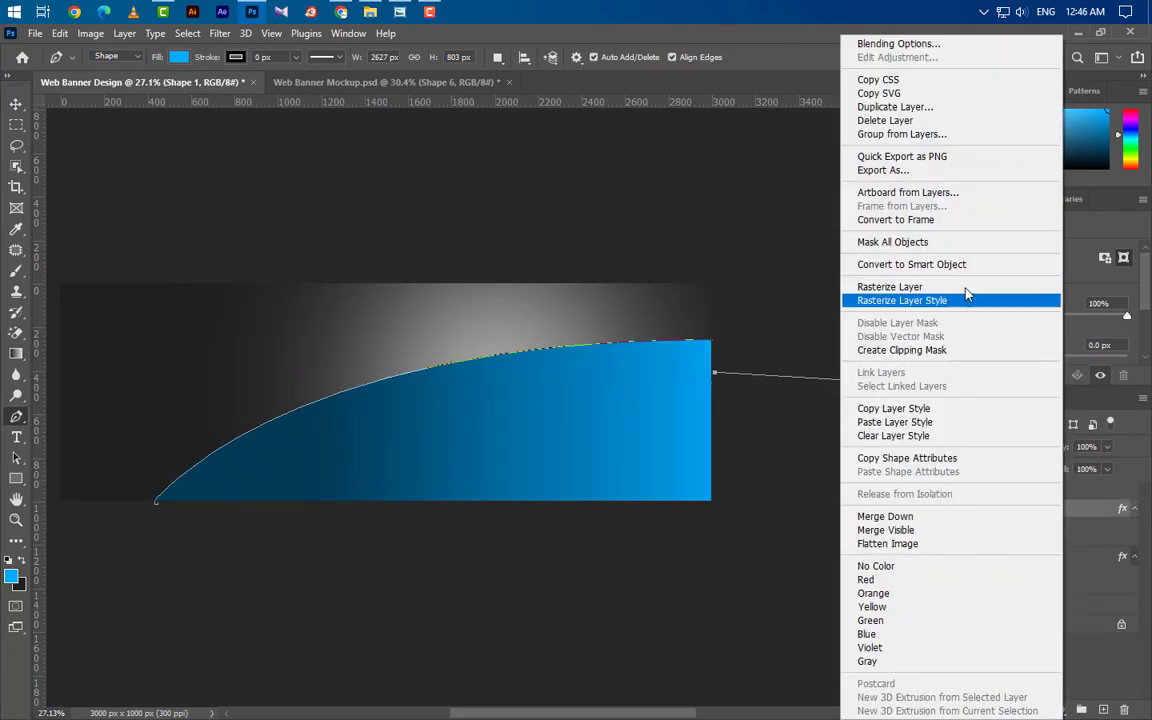
left_click(965, 264)
left_click(1087, 490)
right_click(1087, 490)
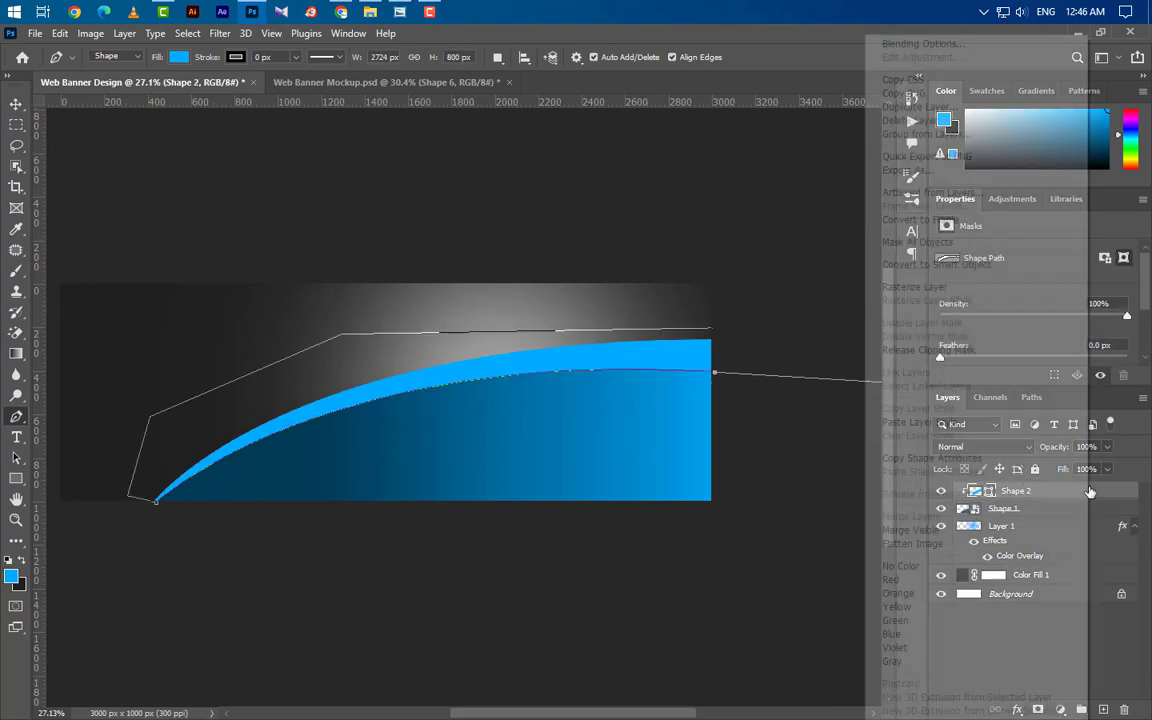
left_click(919, 421)
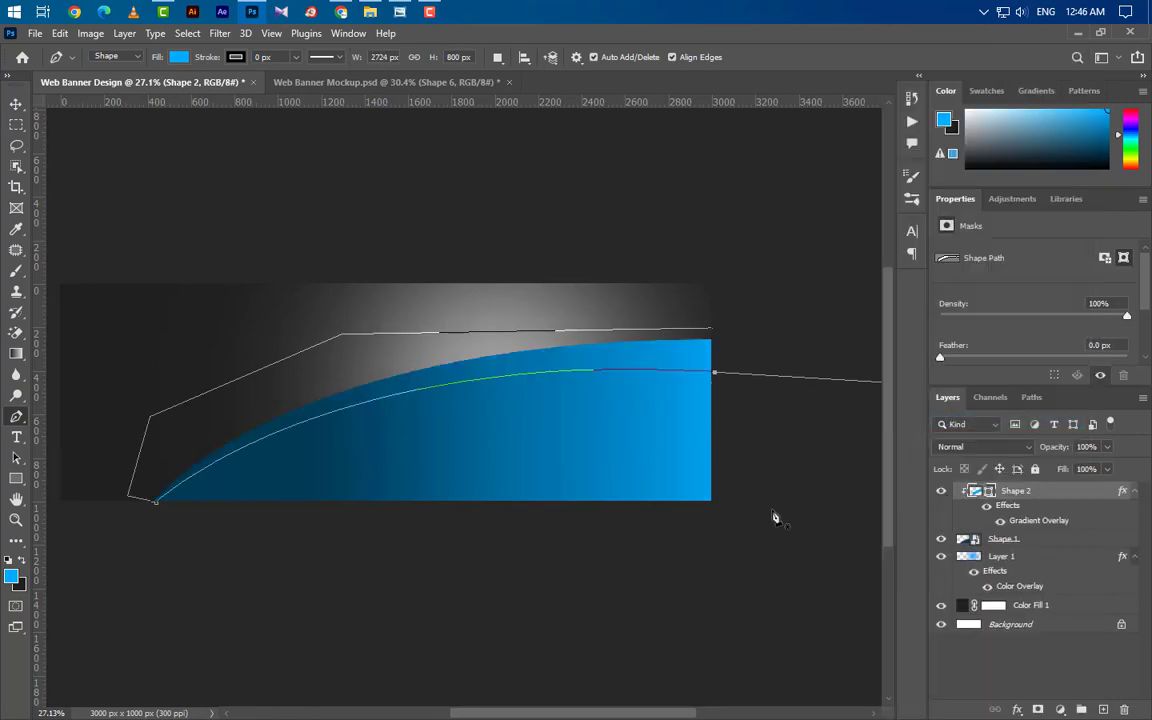
Remove the middle stop from Shape 2's gradient and reverse it to form a bright band
double_click(1040, 521)
left_click(850, 375)
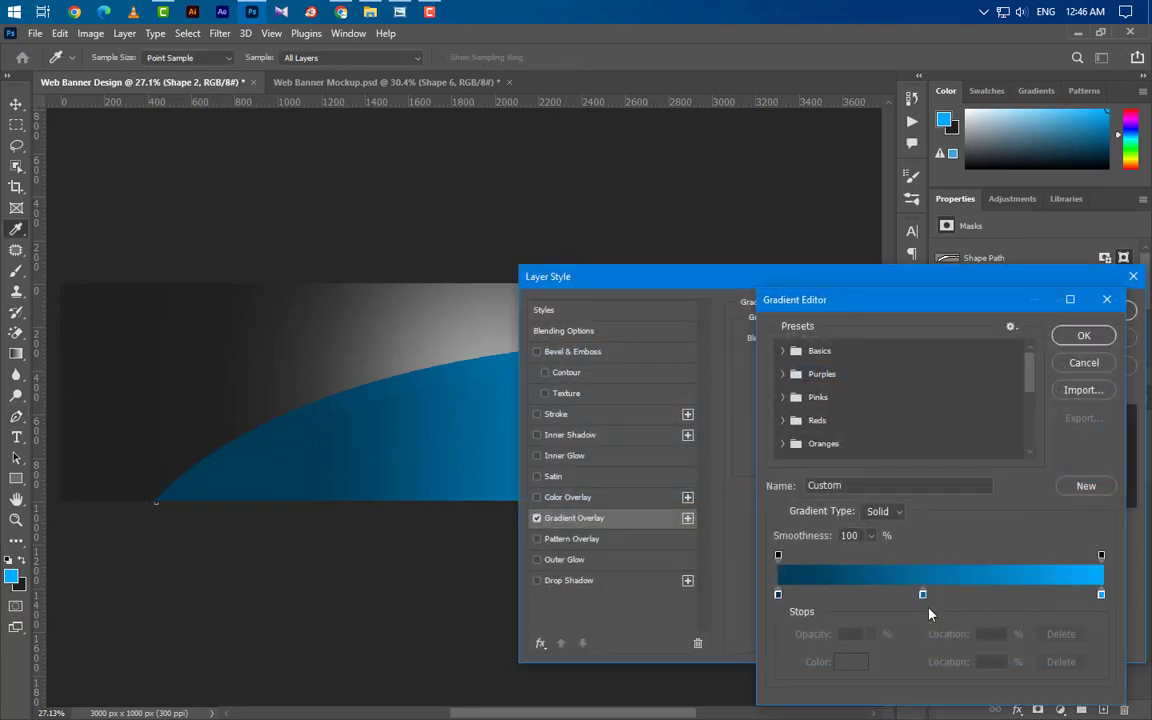
left_click_drag(922, 594, 944, 710)
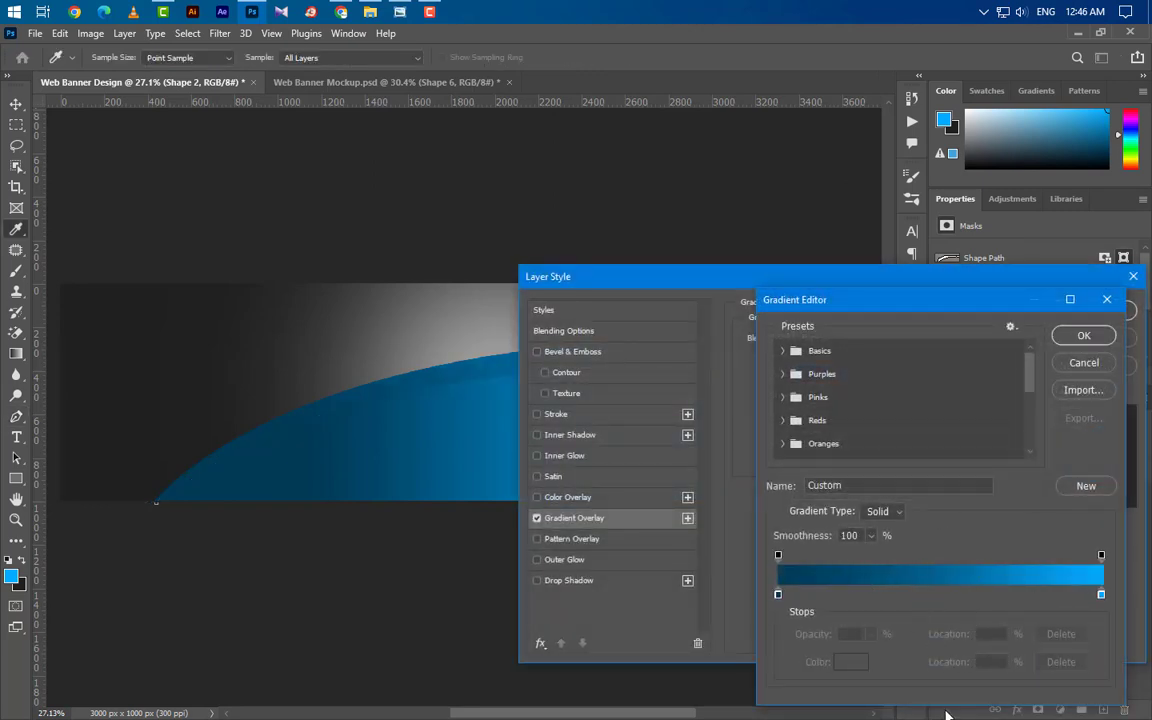
left_click(1084, 363)
left_click_drag(908, 276, 968, 447)
left_click(966, 545)
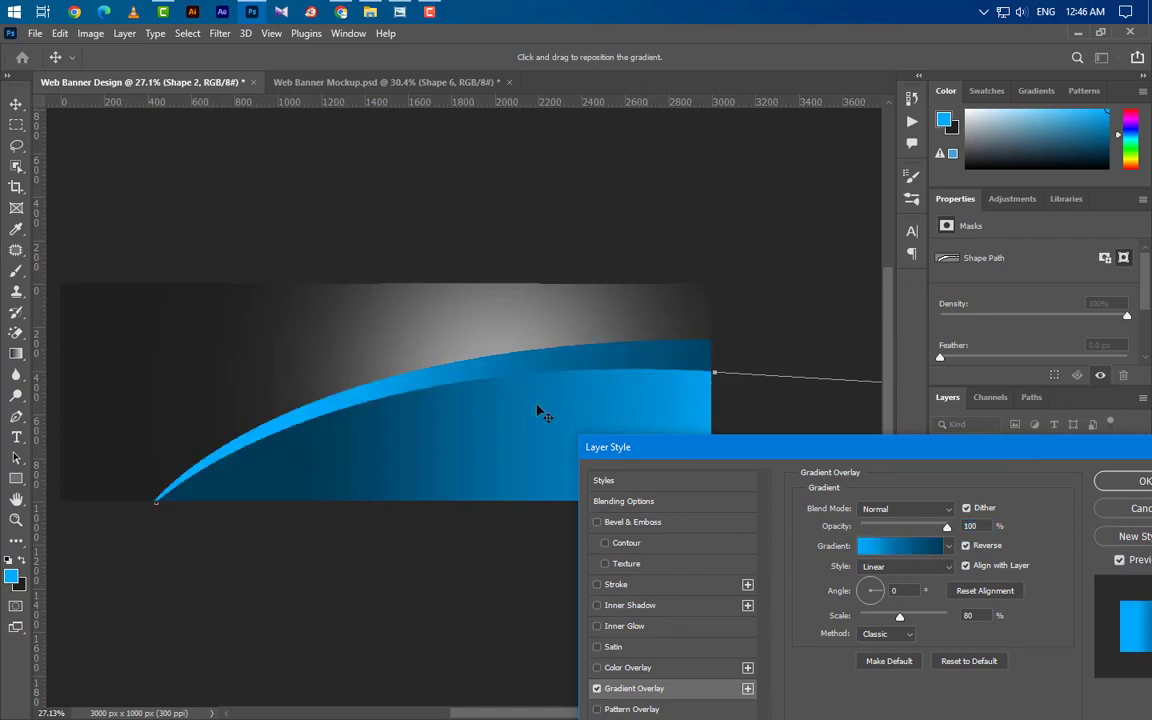
left_click(1127, 480)
scroll(257, 548, "up", 1)
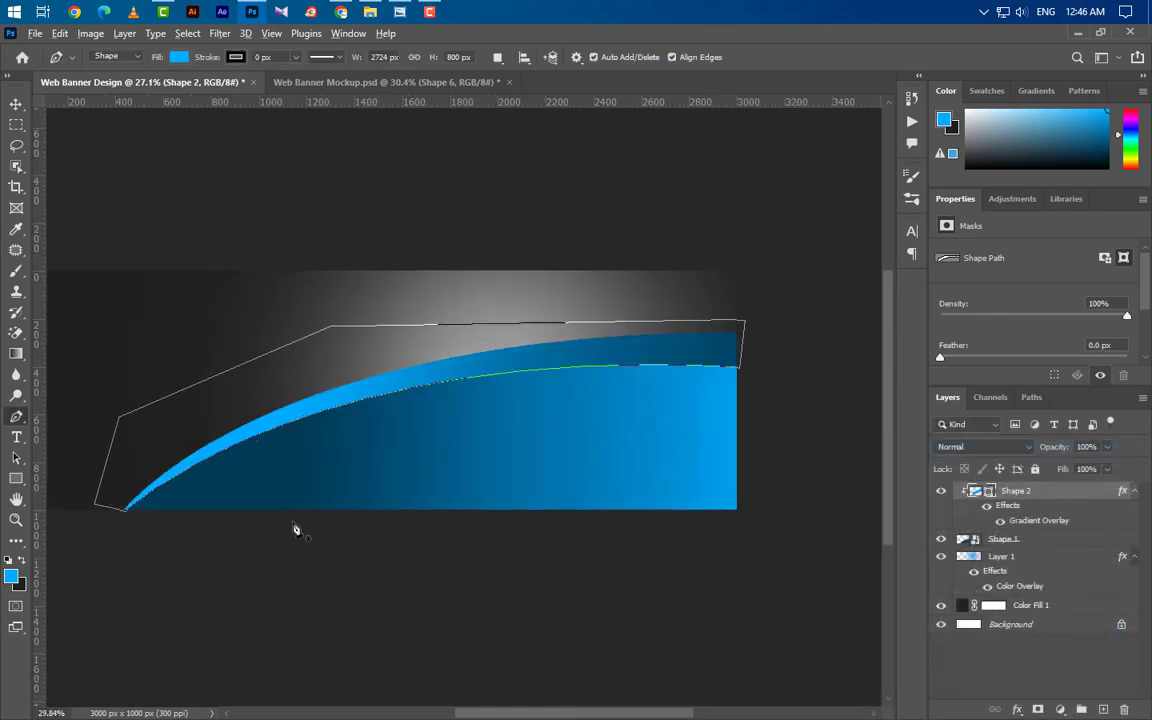
scroll(296, 527, "up", 1)
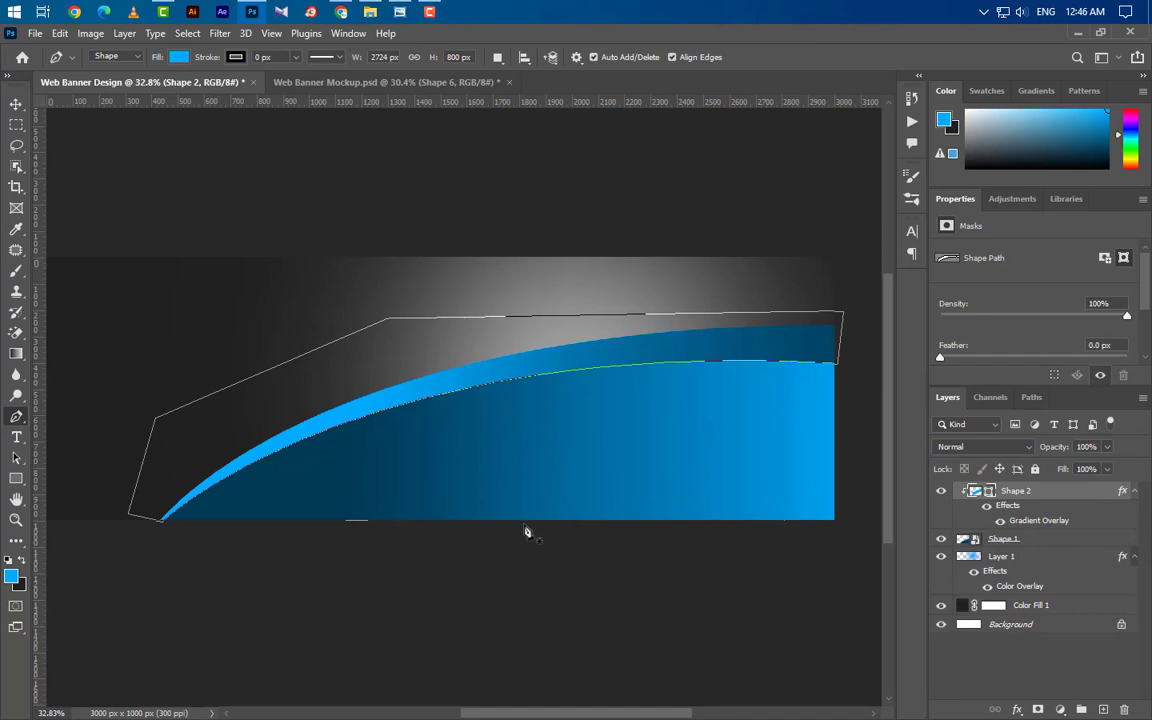
Draw Shape 3 curving across the bottom right with a sharp corner anchor
left_click(550, 553)
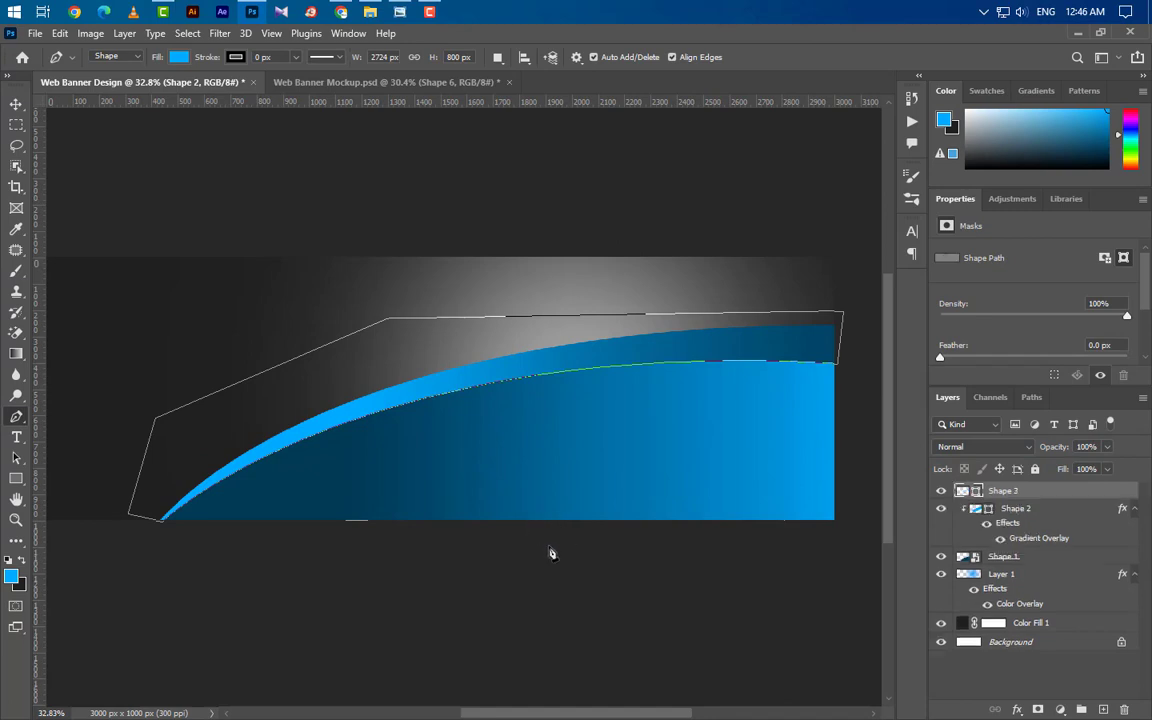
left_click_drag(690, 444, 870, 447)
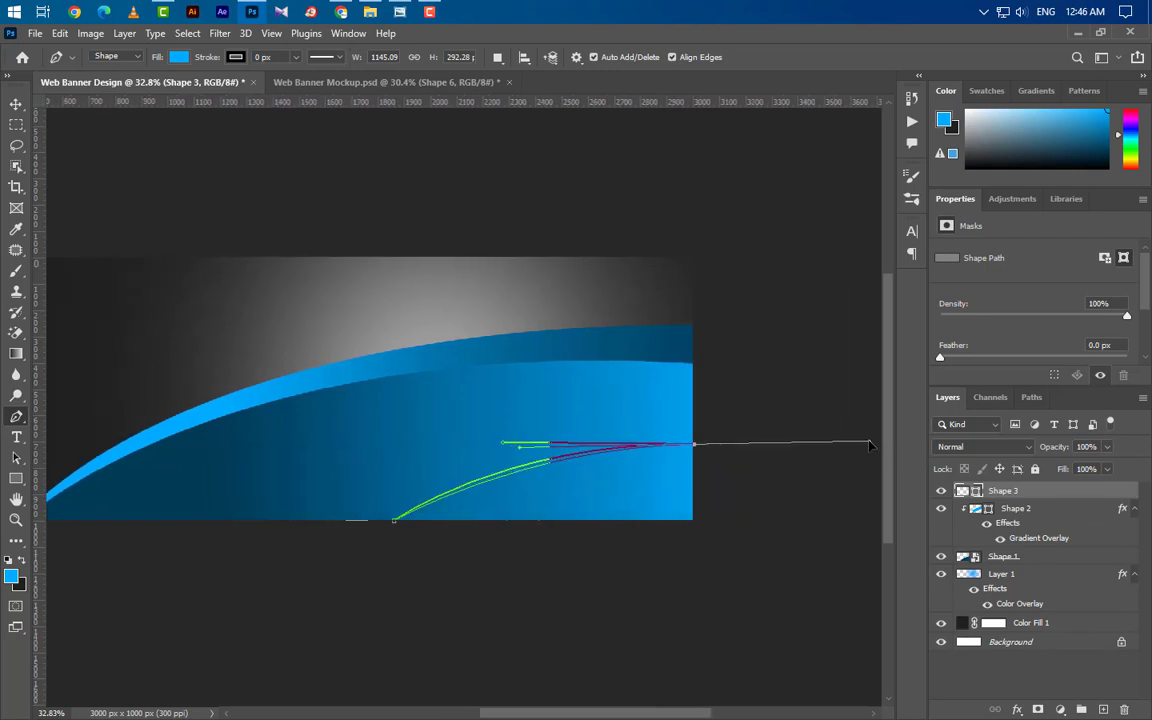
key("alt")
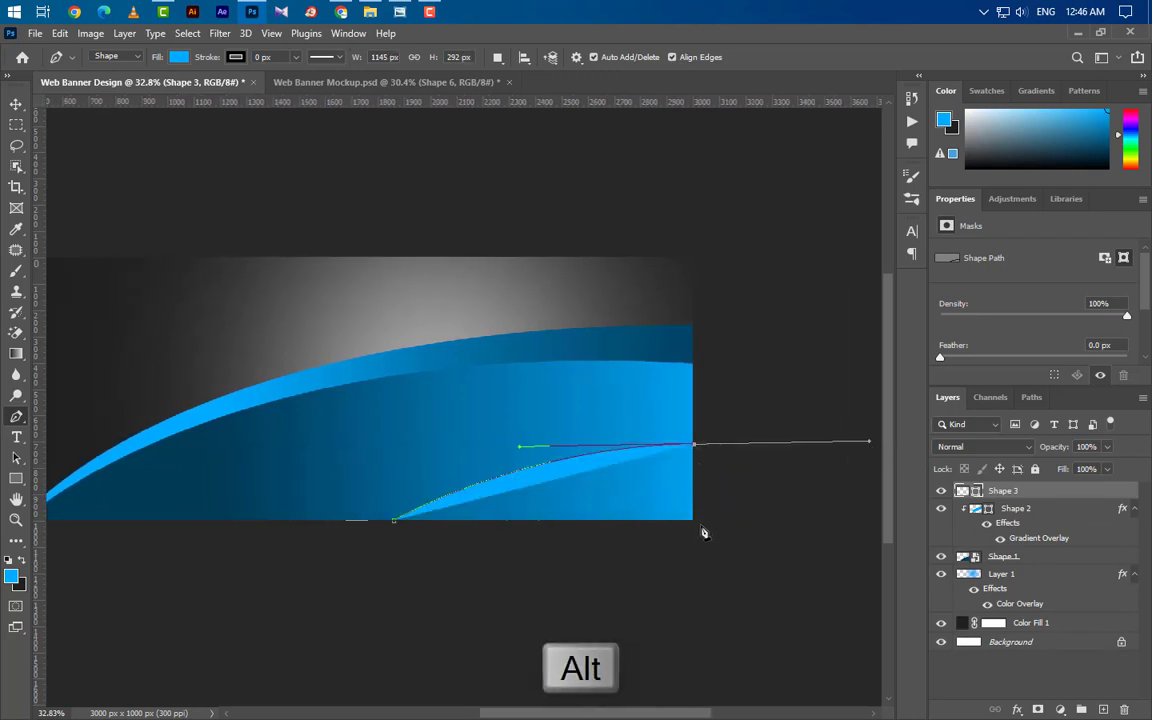
left_click(693, 443, "alt")
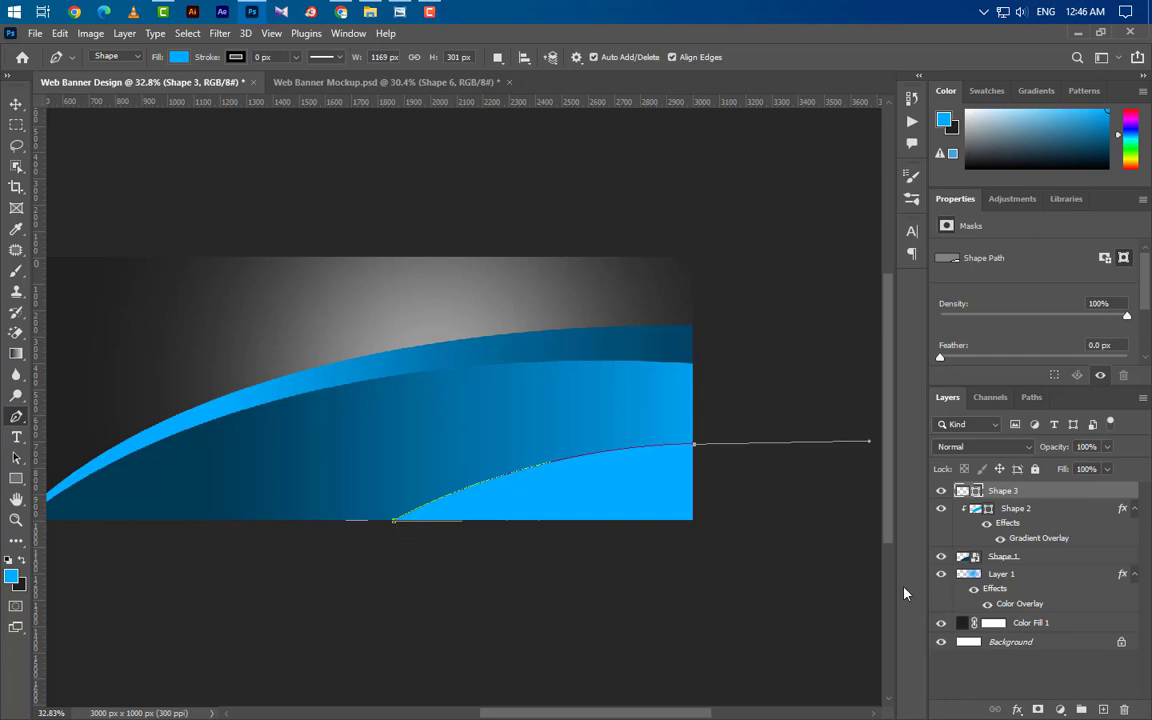
Paste the blue gradient style onto Shape 3 and reverse its gradient
right_click(1068, 499)
left_click(845, 424)
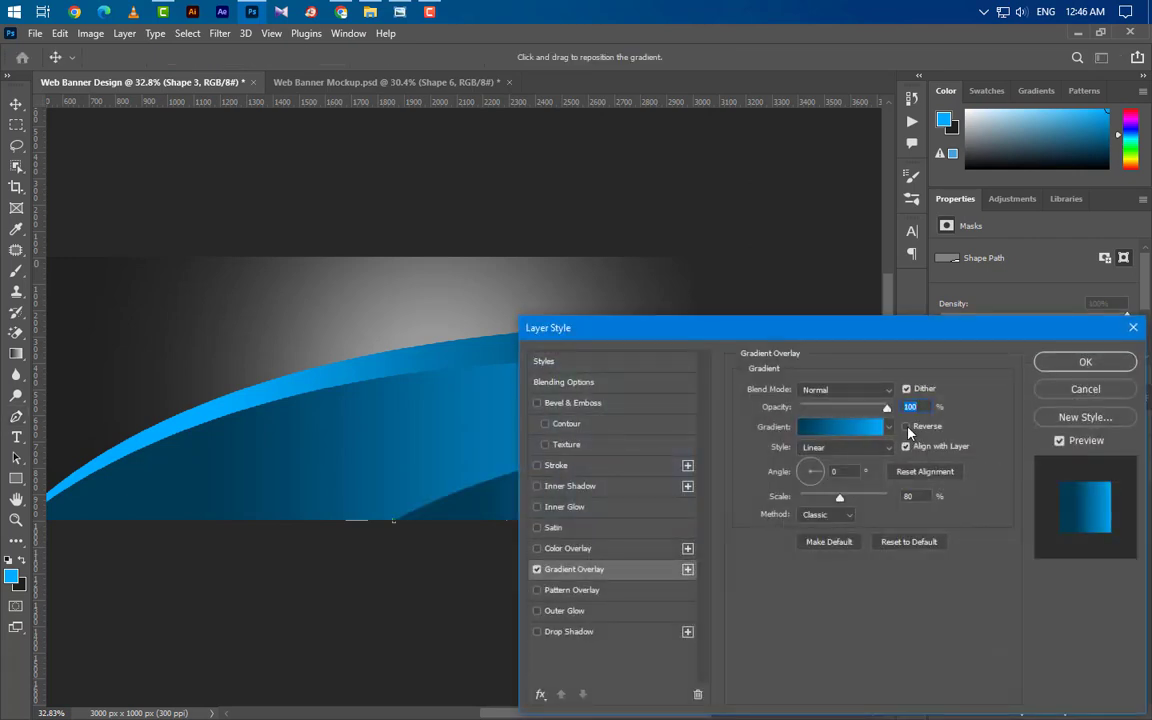
left_click(906, 427)
left_click_drag(850, 328, 970, 635)
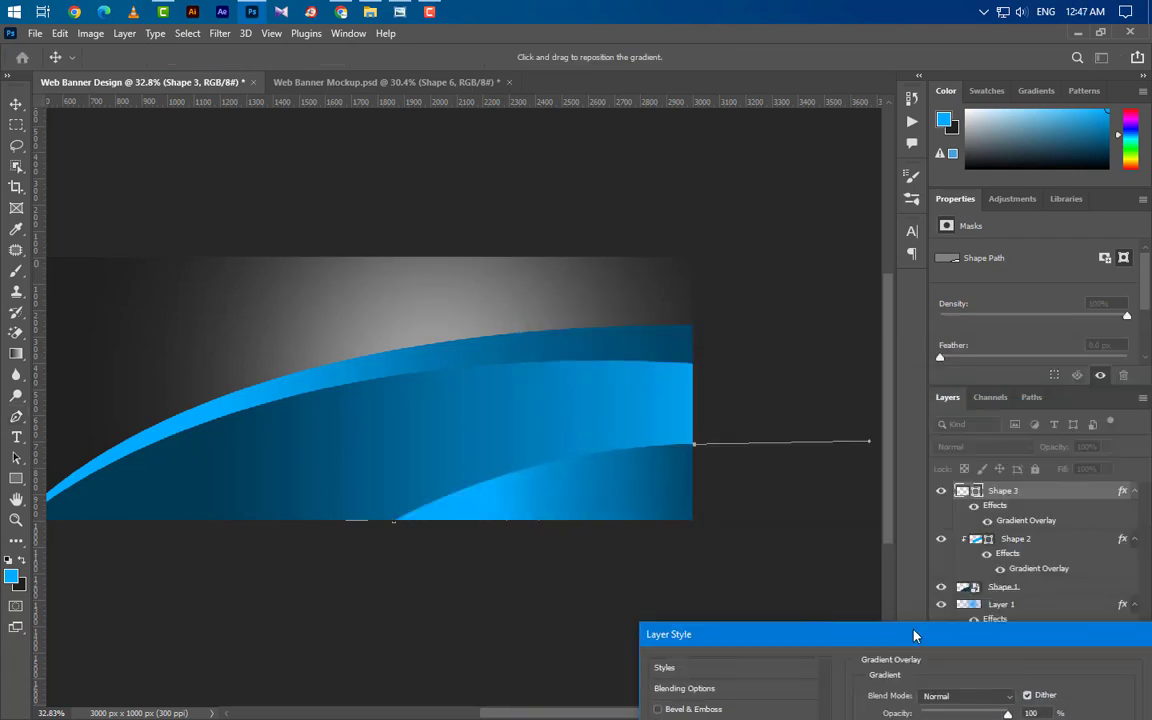
left_click_drag(913, 635, 607, 436)
left_click(861, 465)
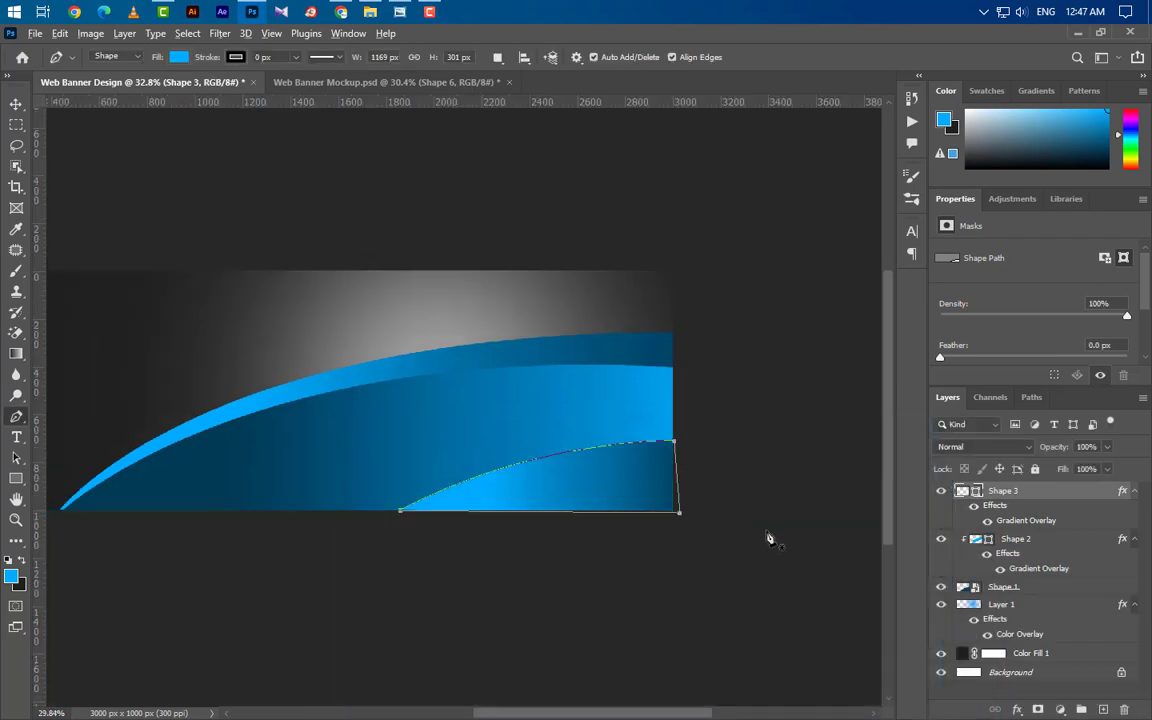
scroll(766, 537, "down", 1)
scroll(101, 404, "up", 1)
scroll(101, 404, "up", 1)
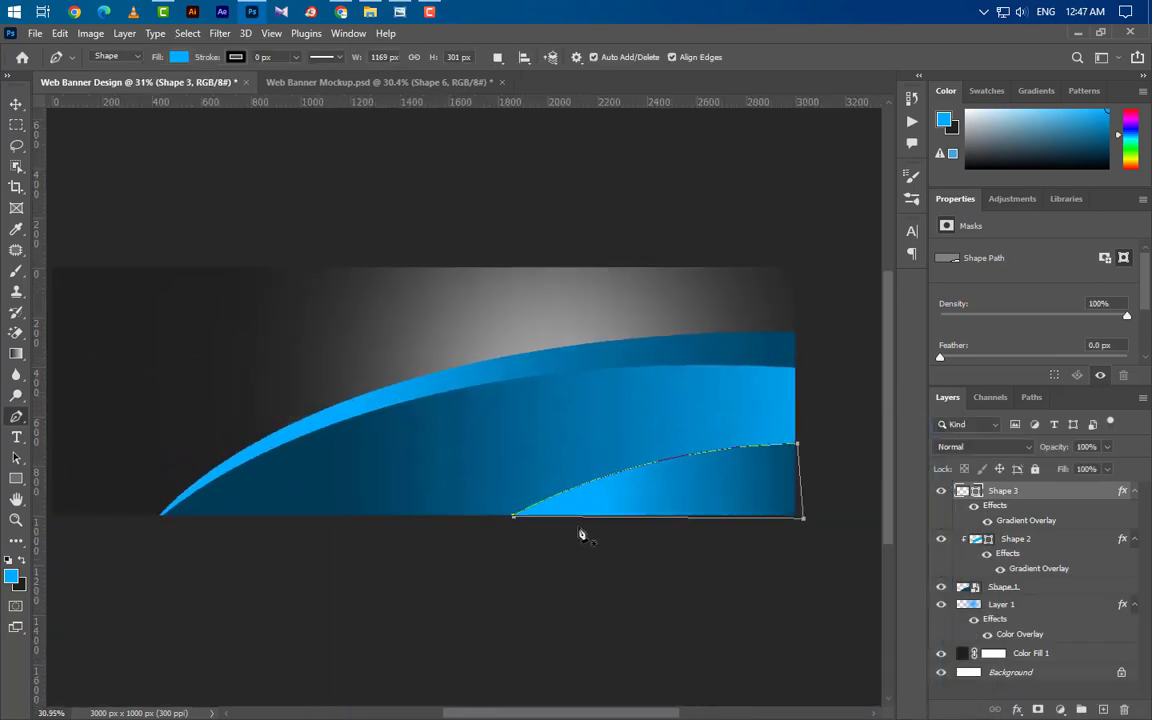
left_click_drag(609, 714, 598, 717)
Place the car PNG, scale it to 37.42%, and position it right over the blue curves
key("v")
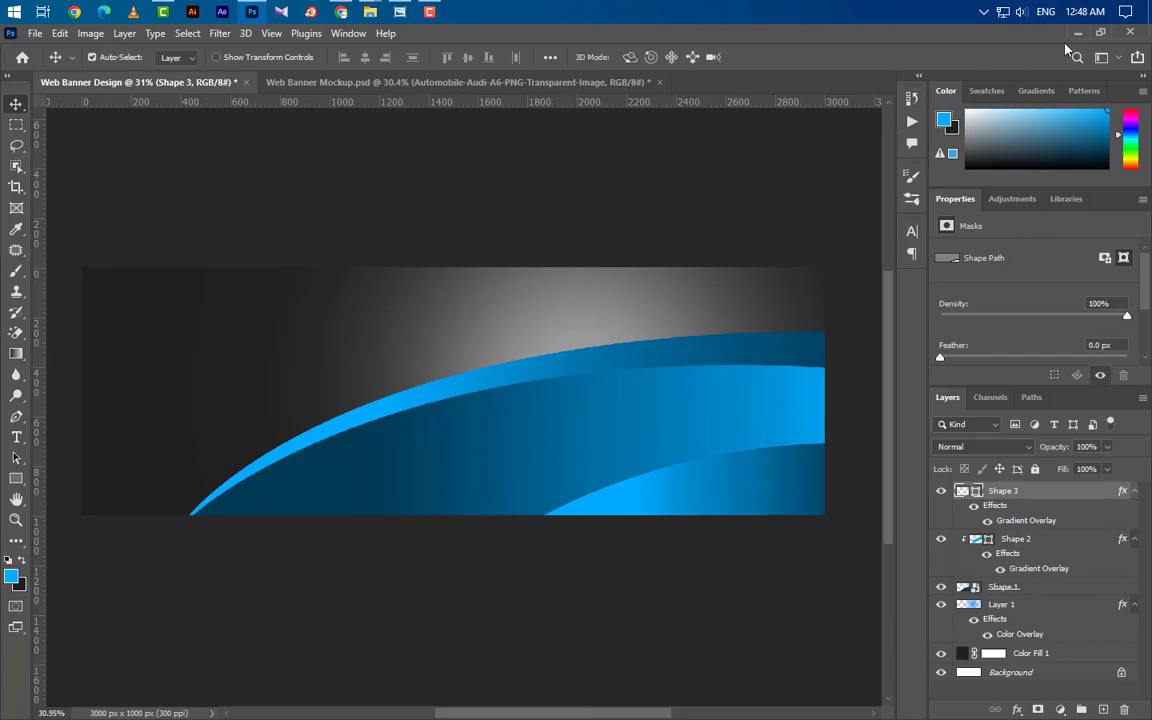
left_click(1077, 33)
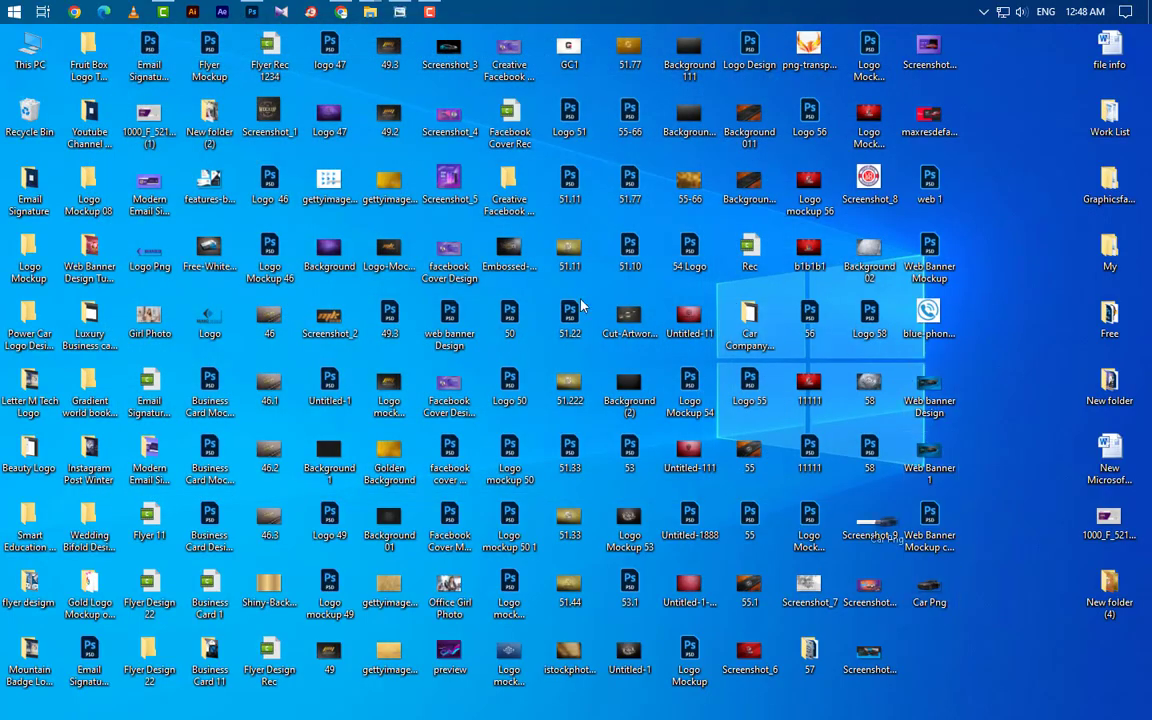
left_click(252, 12)
key("ctrl+t")
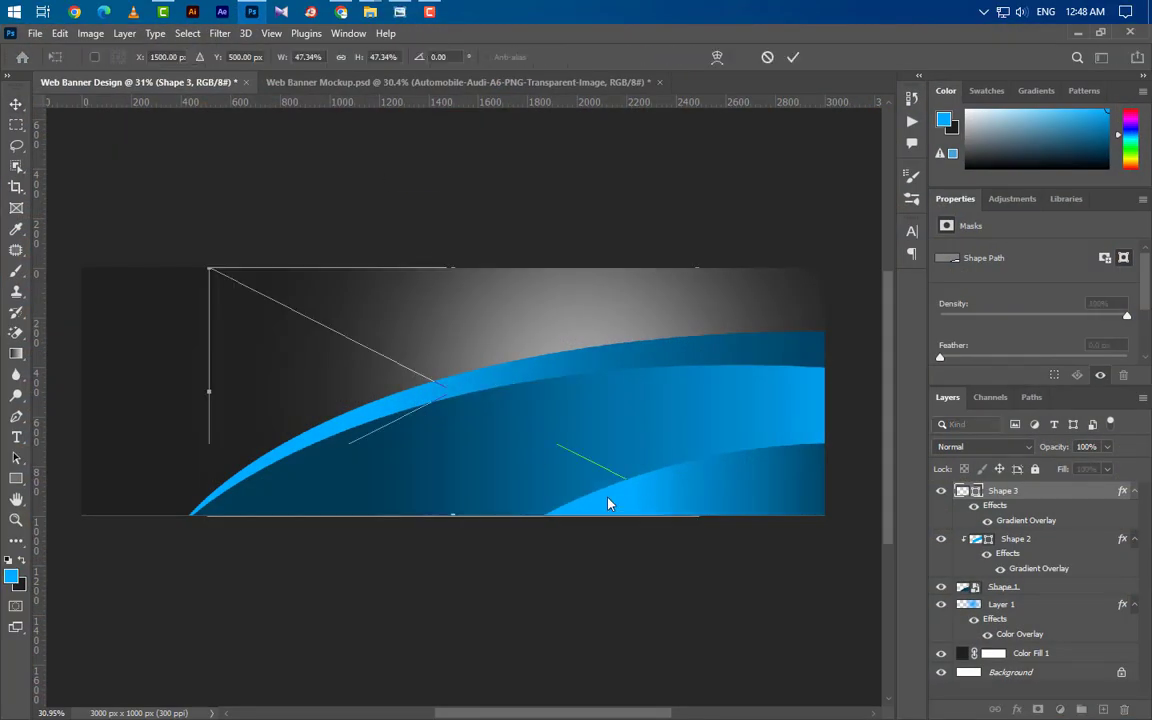
mouse_move(697, 395)
left_mouse_down()
mouse_move(618, 393)
mouse_move(645, 400)
left_mouse_up()
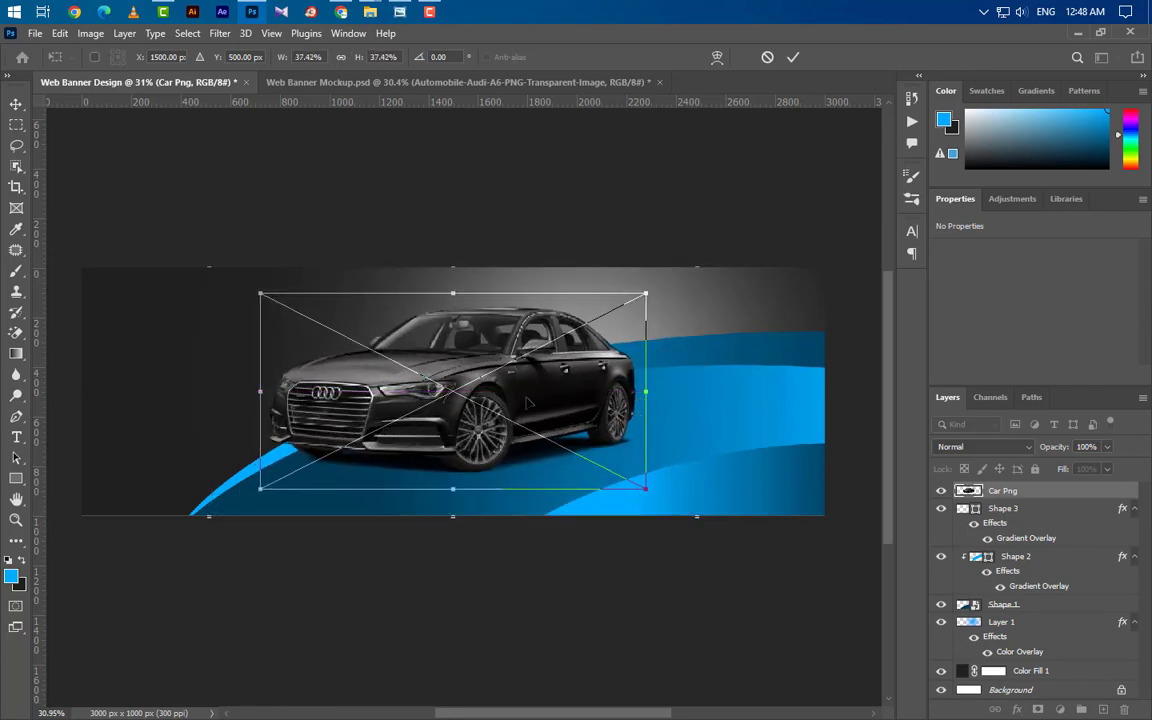
left_click_drag(530, 401, 675, 402)
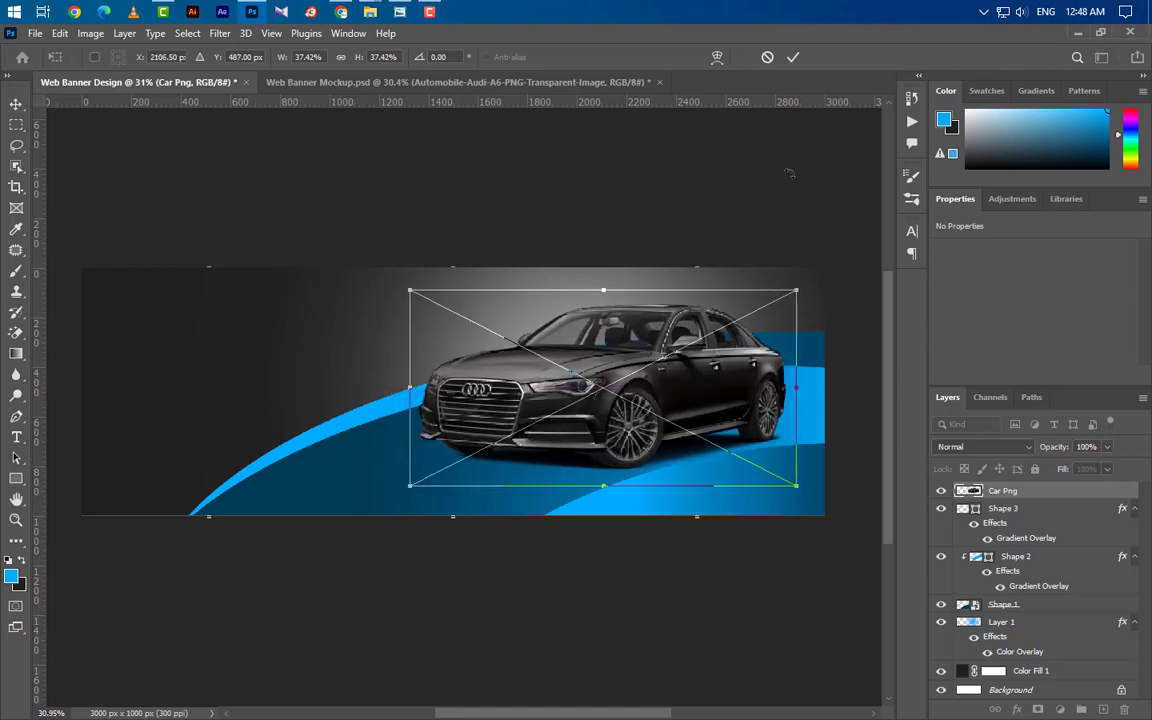
left_click(793, 57)
left_click(330, 432)
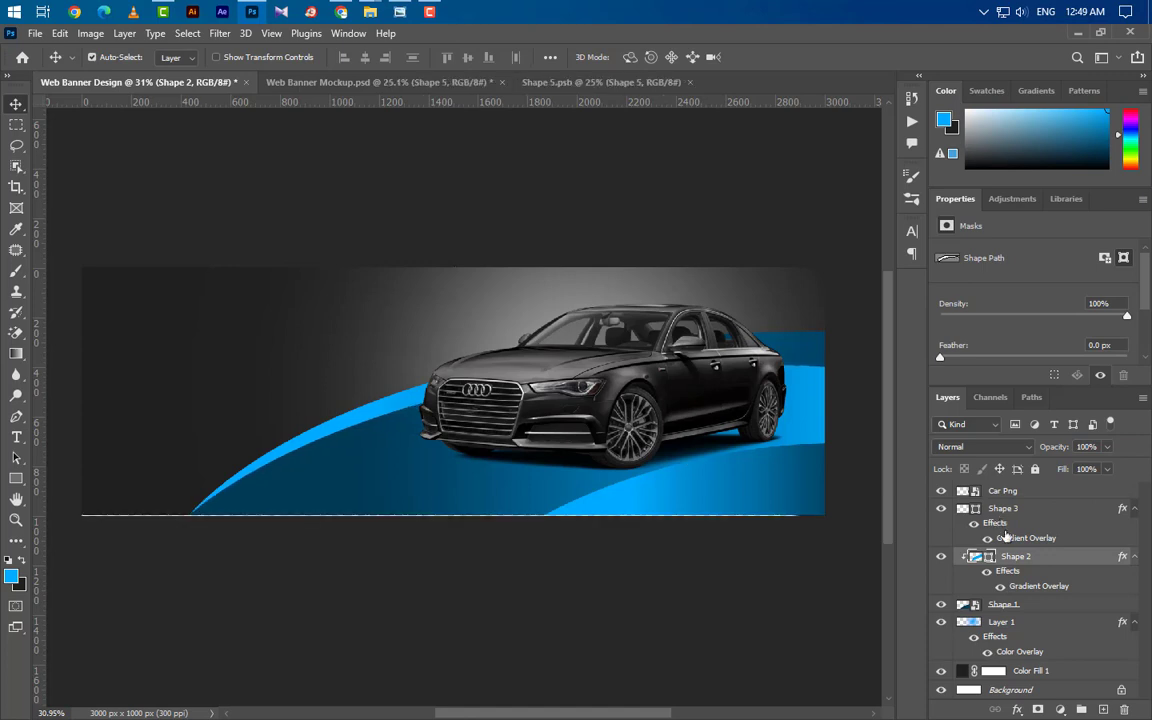
Add a new empty layer above the Color Fill 1 layer
left_click(1038, 623)
left_click(1040, 671)
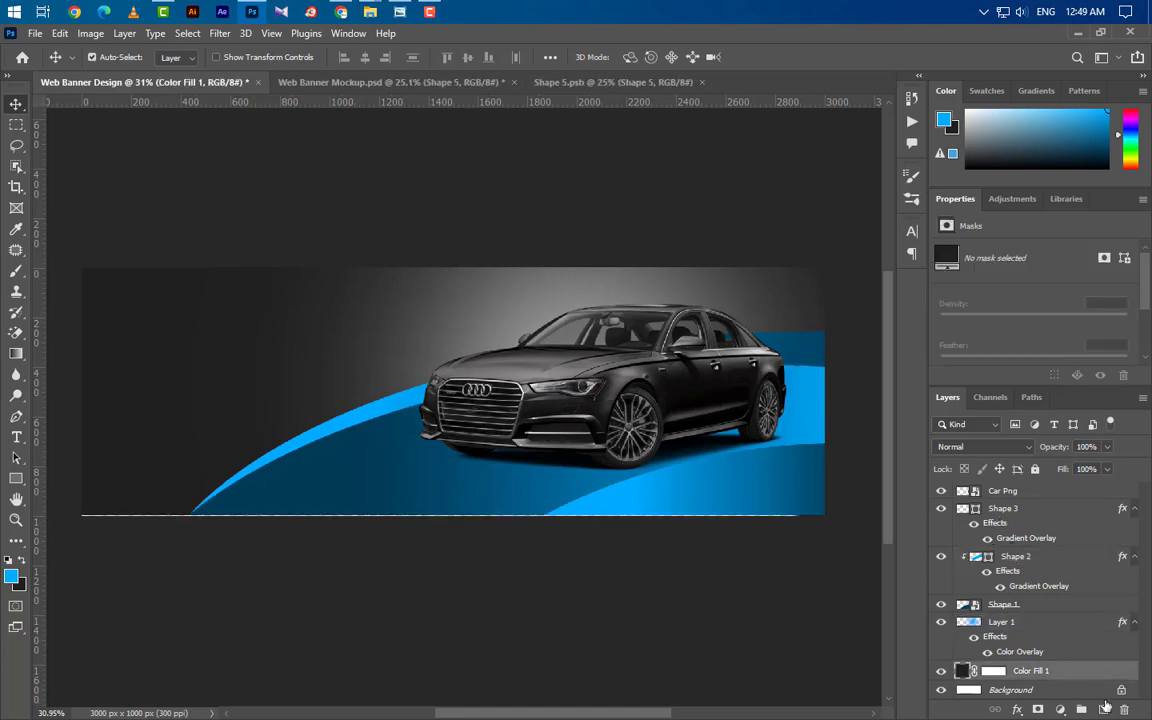
left_click(1104, 709)
scroll(505, 483, "down", 1)
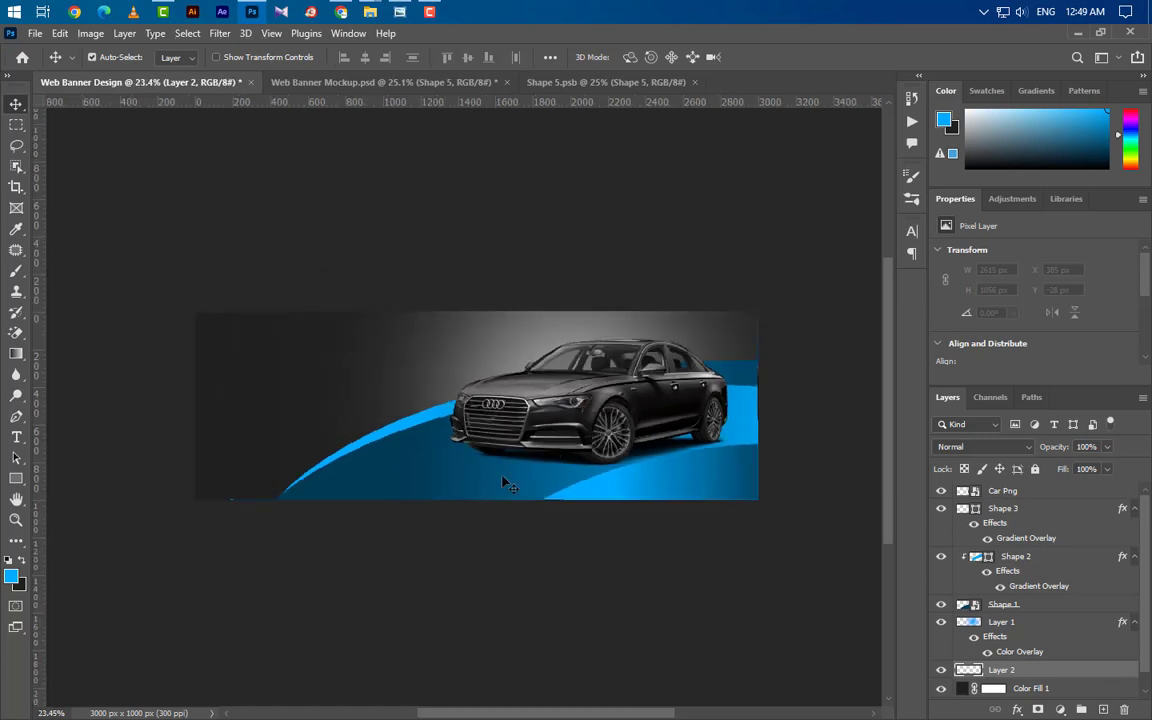
Pen-draw a curved shape arcing across the banner's left side to the bottom-left corner
left_click(16, 416)
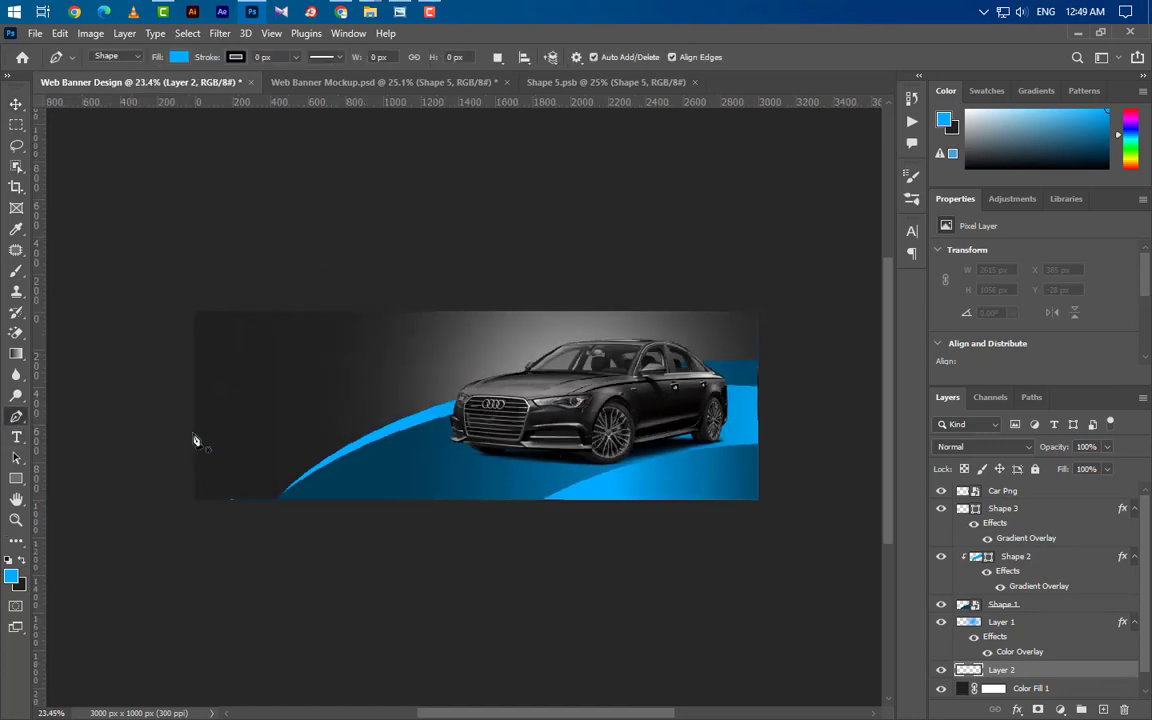
left_click(193, 434)
scroll(661, 432, "down", 2)
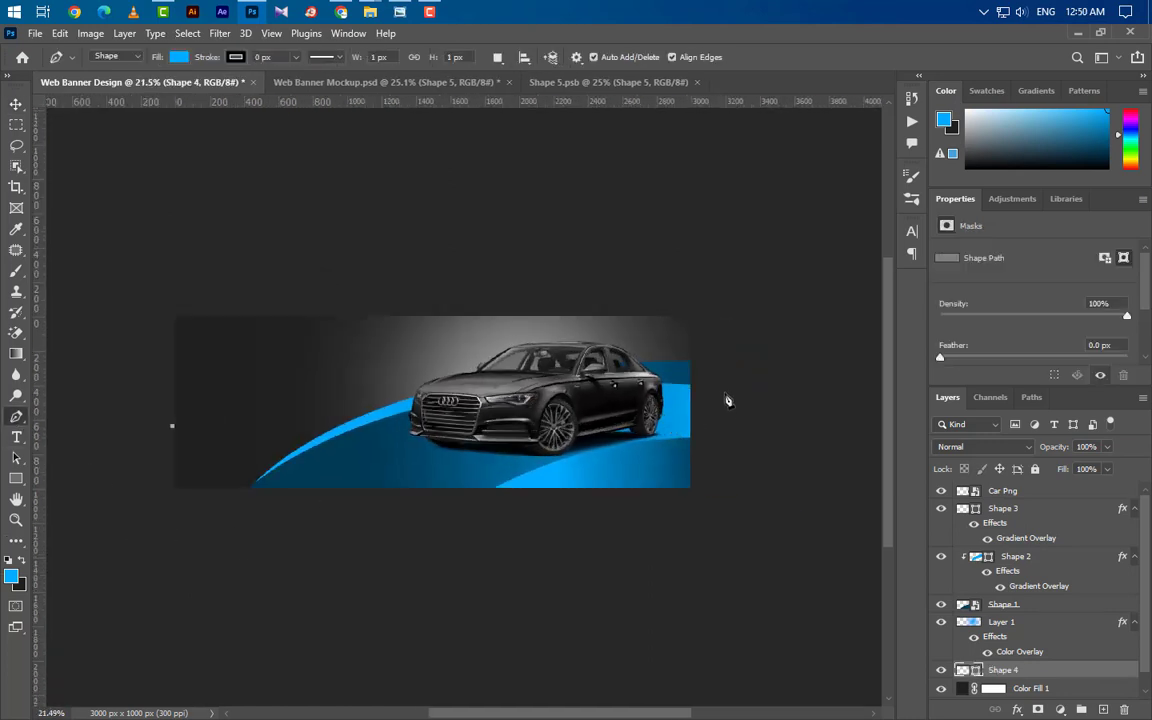
mouse_move(694, 393)
left_mouse_down()
mouse_move(870, 408)
mouse_move(843, 417)
left_mouse_up()
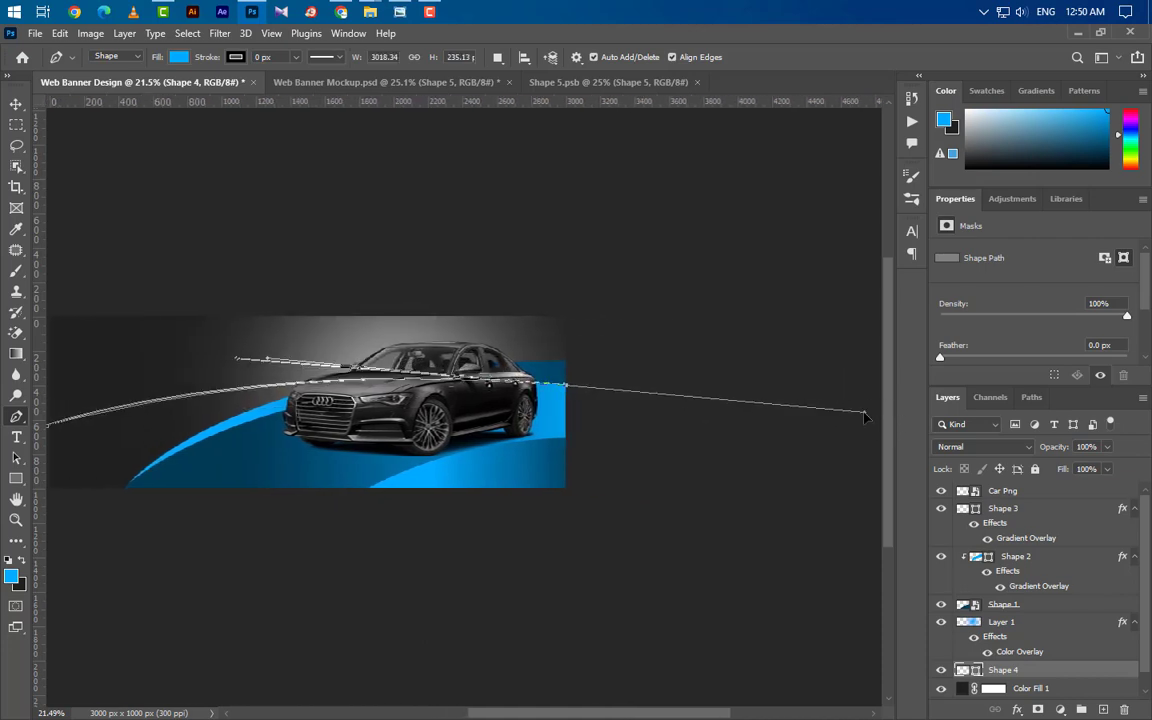
scroll(154, 442, "down", 2)
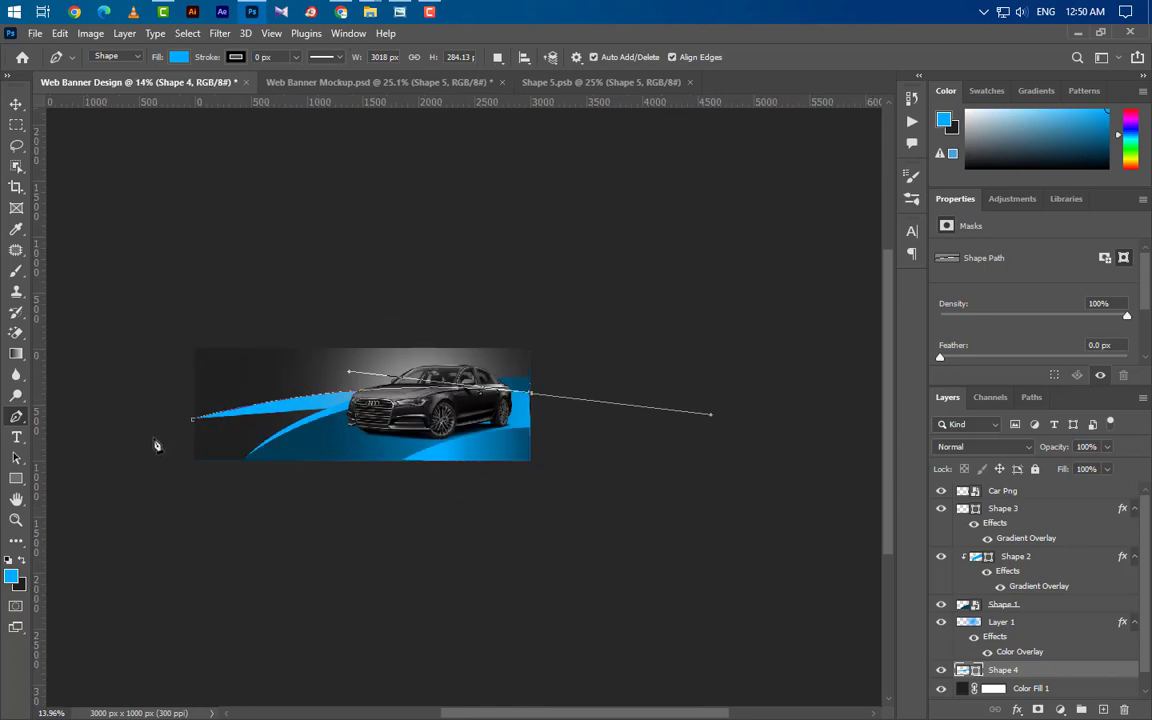
scroll(175, 442, "up", 2)
scroll(771, 380, "up", 1)
left_click_drag(722, 375, 702, 532)
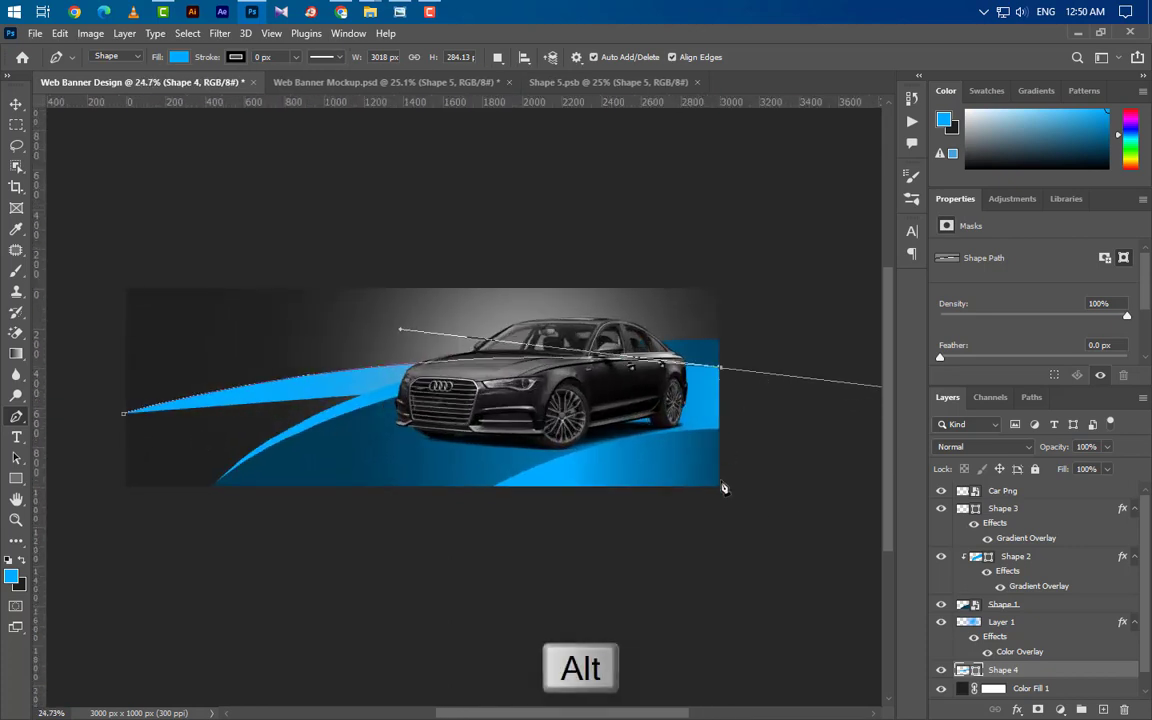
left_click(119, 497)
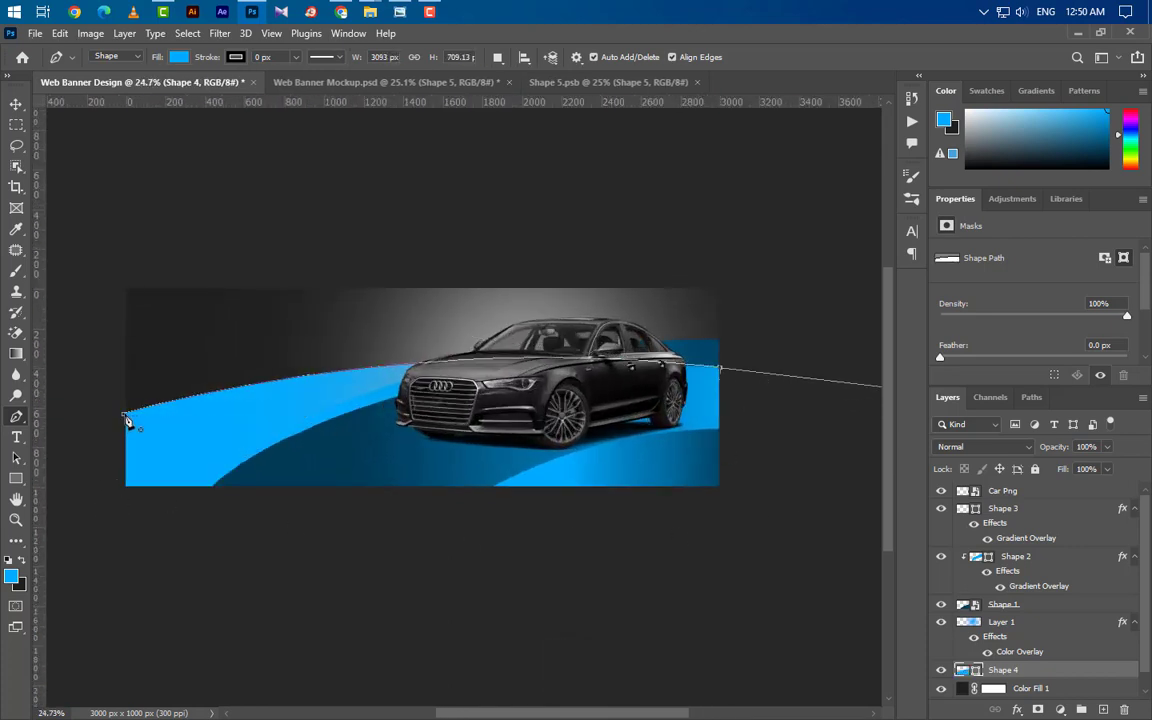
Fill the new Shape 4 with dark grey #181818
double_click(975, 671)
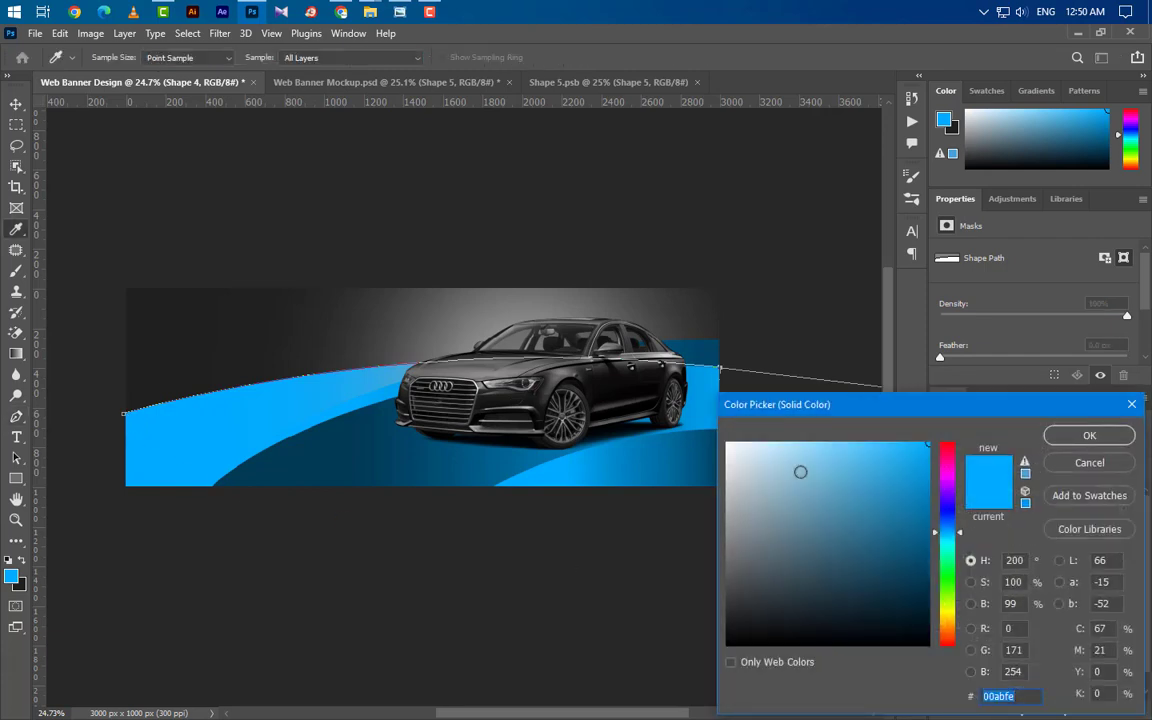
type("181818")
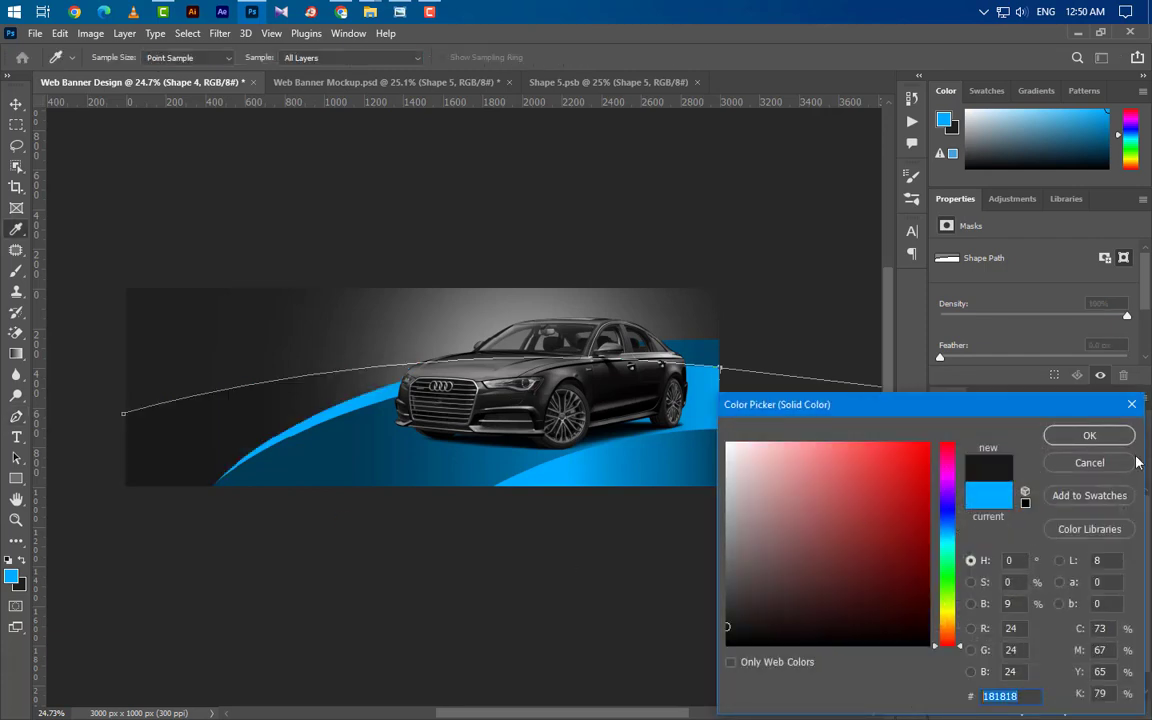
key("Return")
key("v")
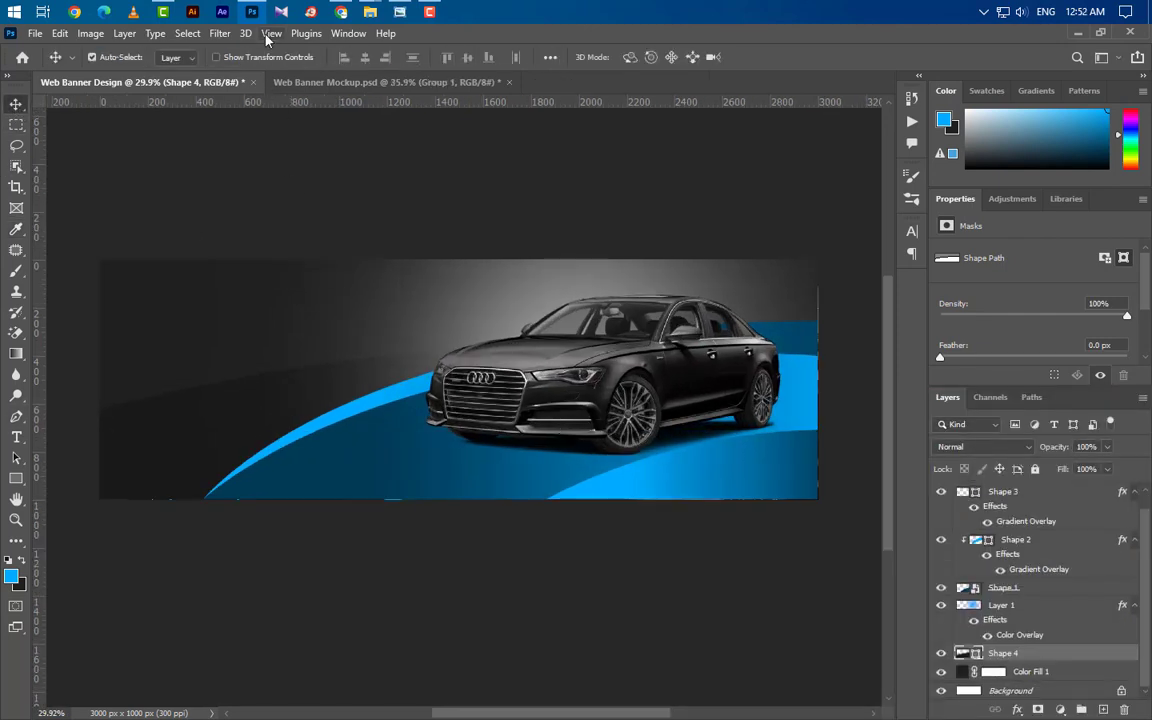
Create a margin guide layout of 75 px top and bottom, 100 px left and right
left_click(270, 33)
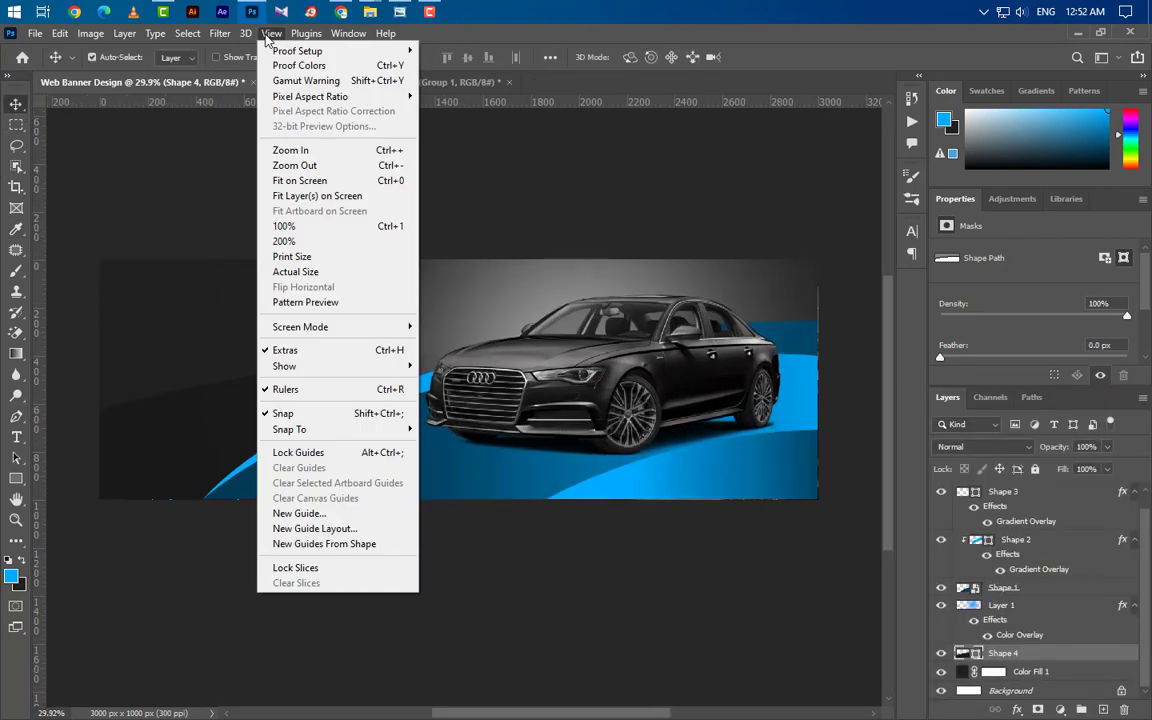
left_click(357, 528)
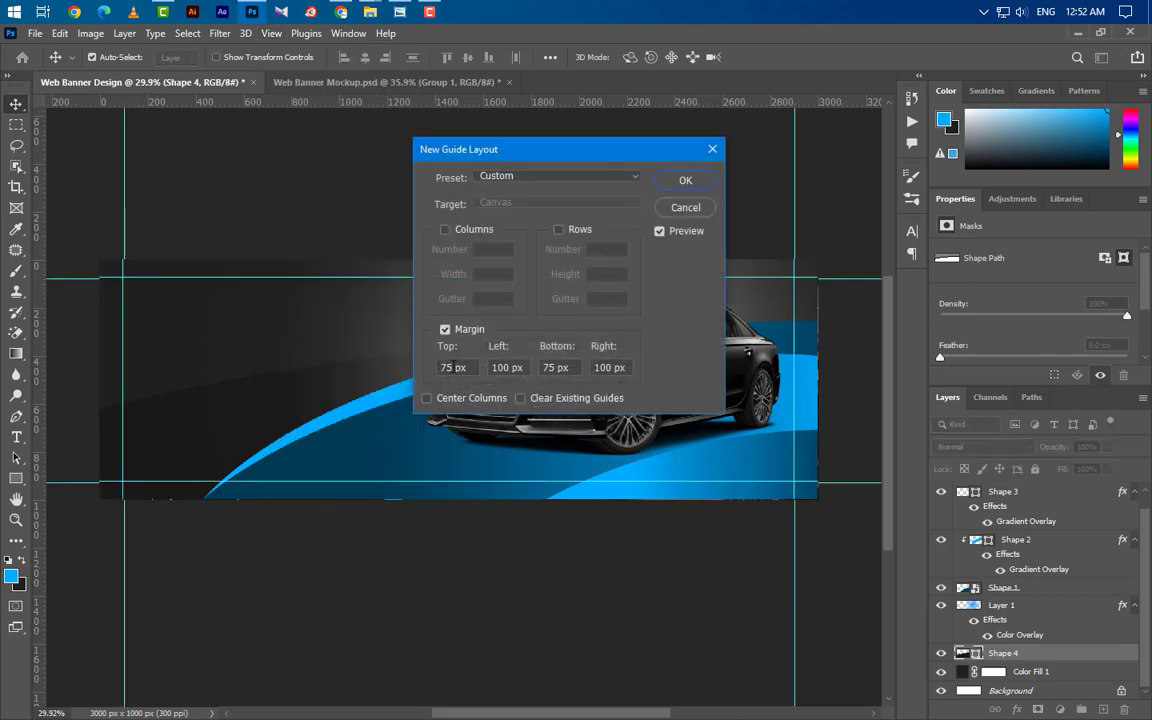
double_click(453, 367)
key("Tab")
key("Tab")
key("Tab")
left_click(686, 181)
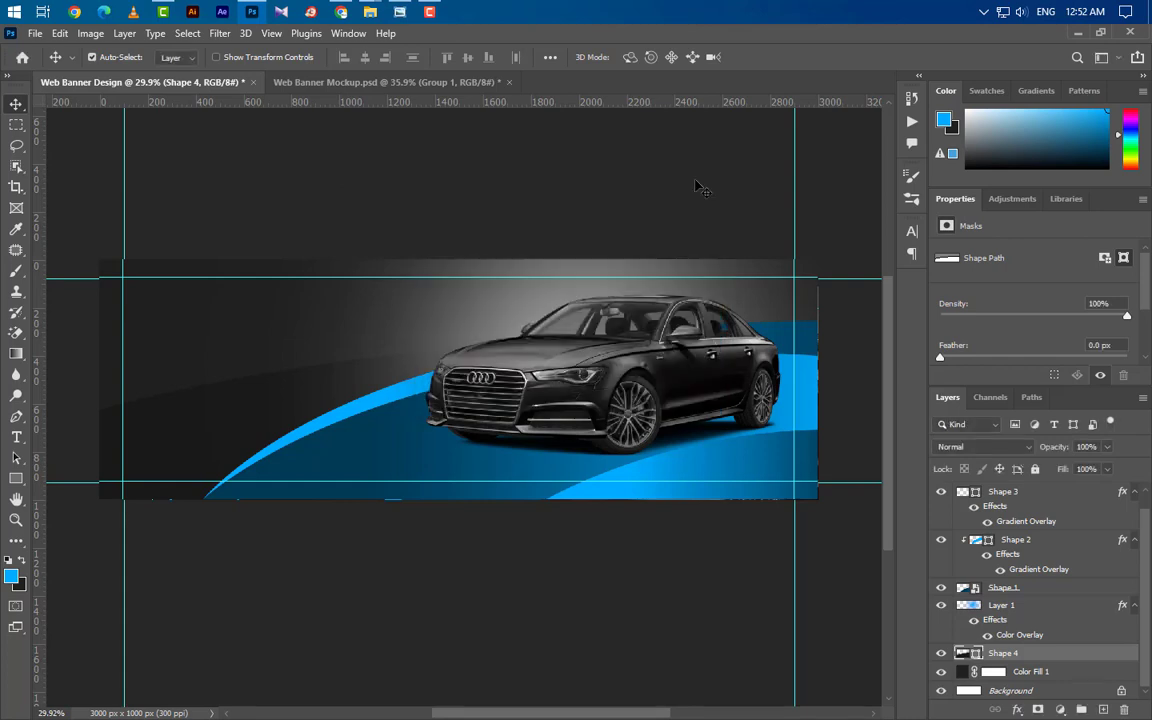
left_click(1059, 674)
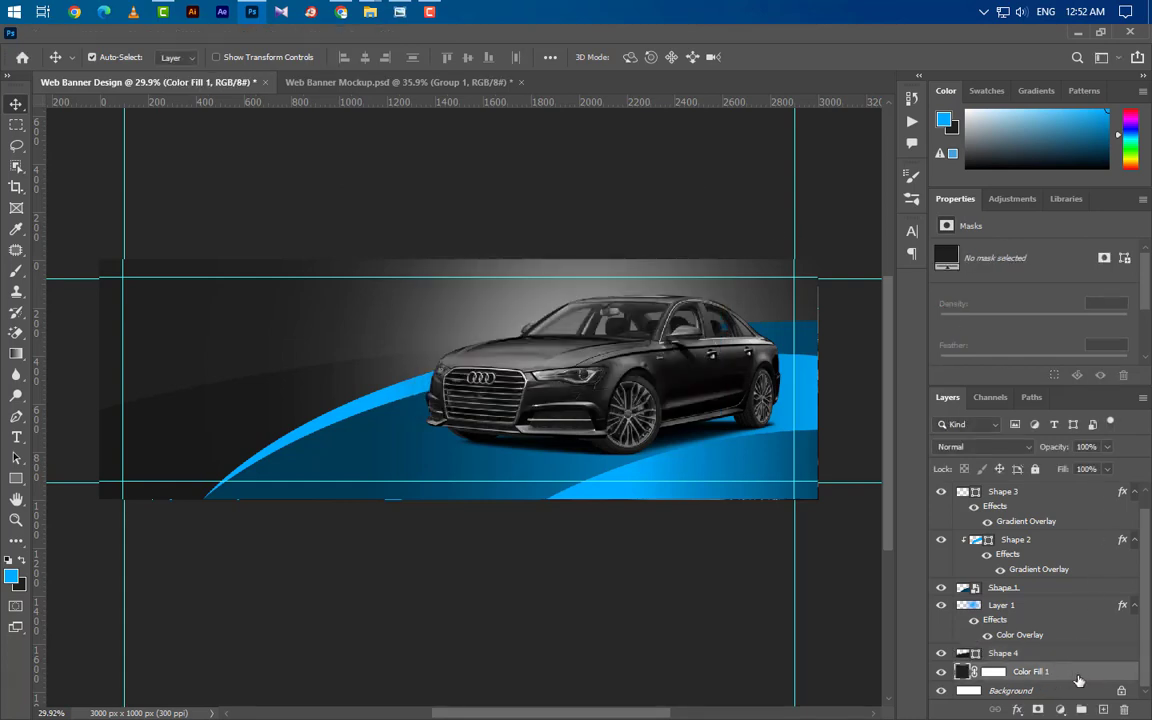
Group Layer 1 and Shapes 1–3 with the other banner layers into Group 1
left_click(1040, 605, "ctrl")
left_click(1036, 588, "ctrl")
scroll(1043, 520, "up", 1)
left_click(1043, 507, "ctrl")
left_click(1057, 558, "ctrl")
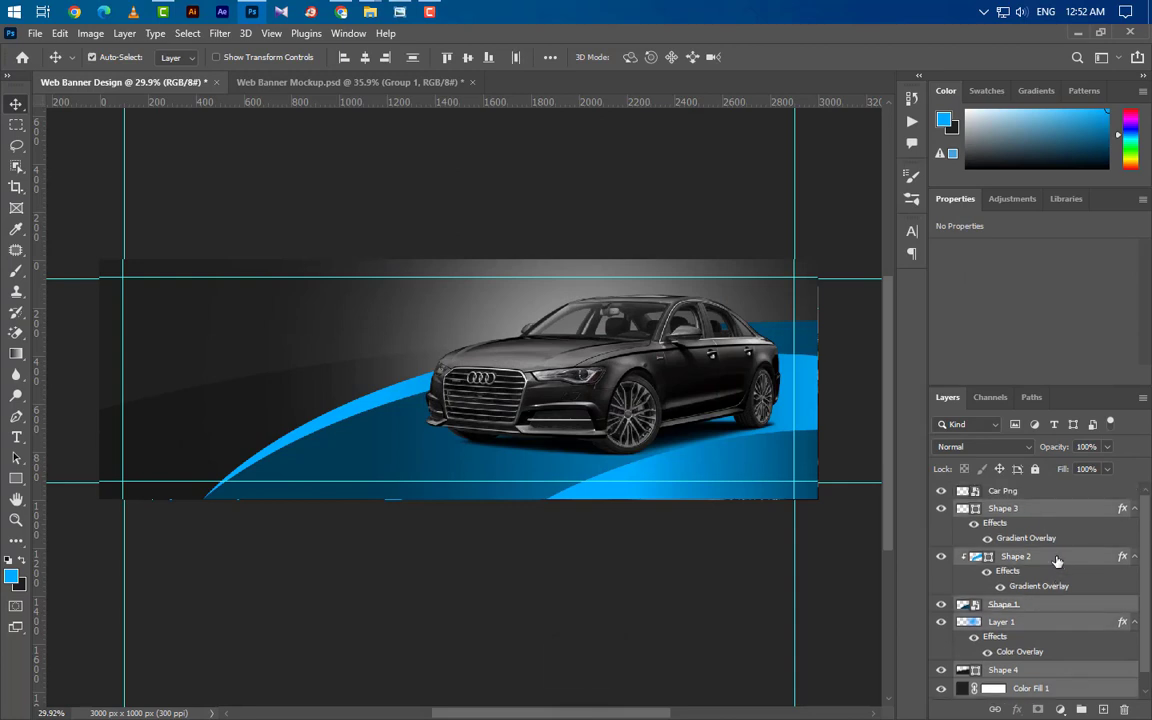
left_click(1134, 508)
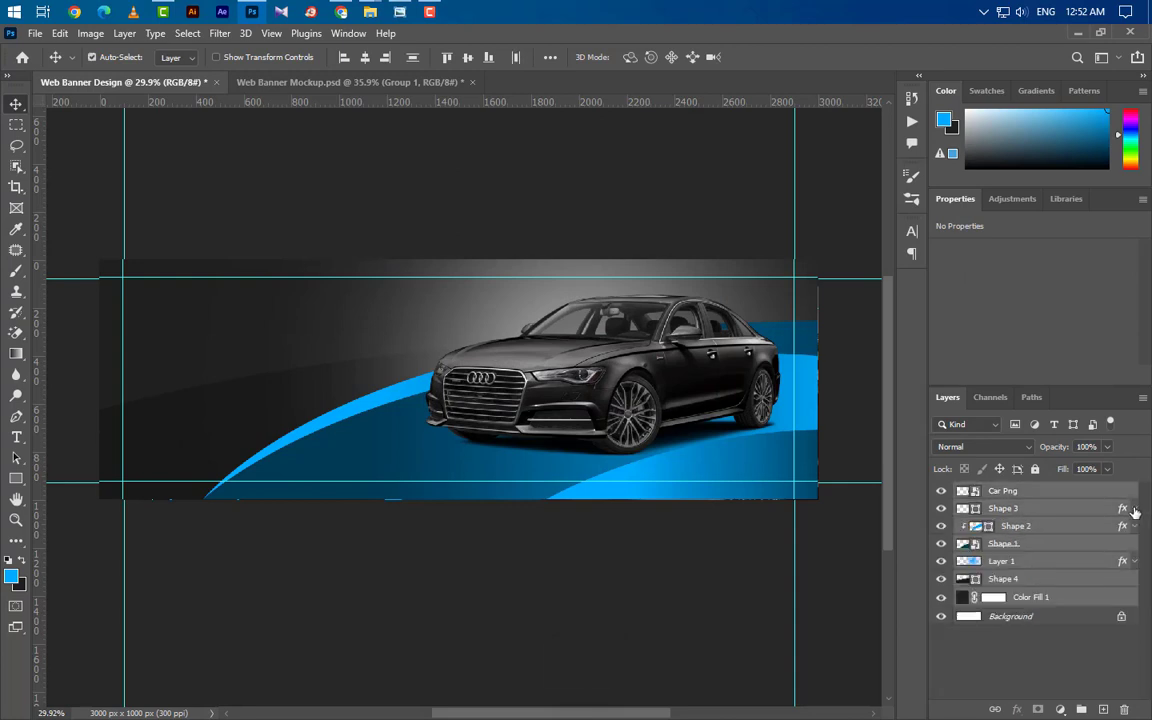
left_click(1081, 709)
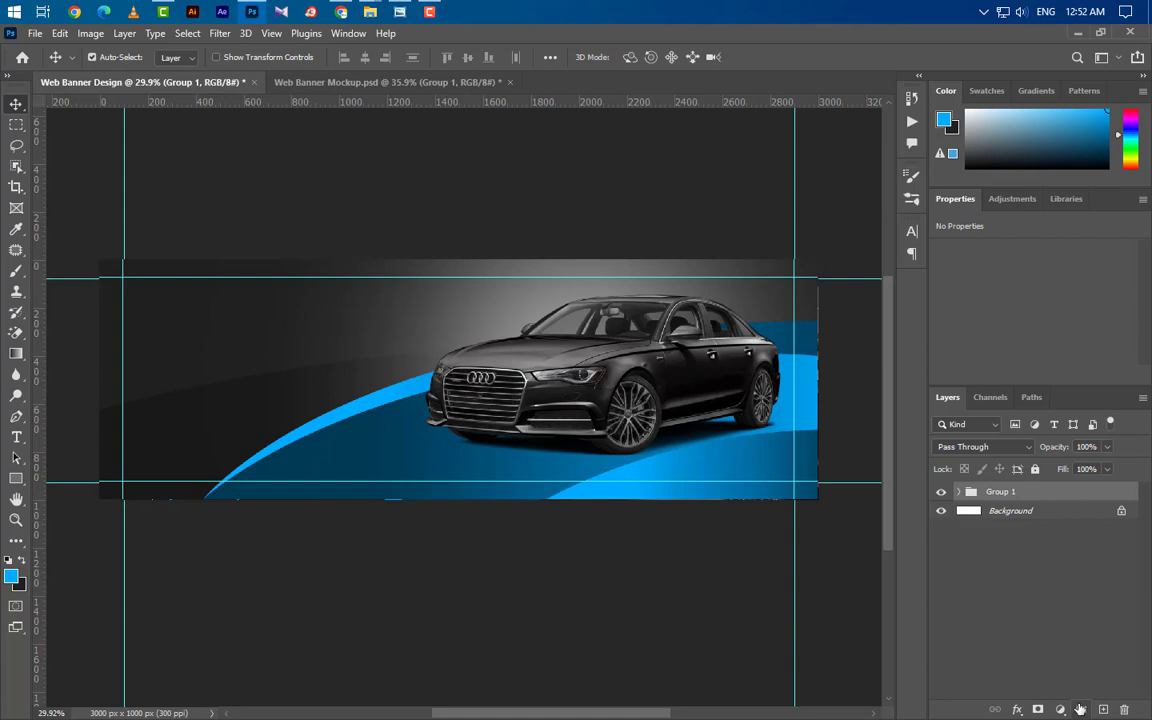
Drag the Logo Design PSD file from its folder onto the banner canvas
scroll(172, 334, "up", 1)
scroll(172, 334, "up", 1)
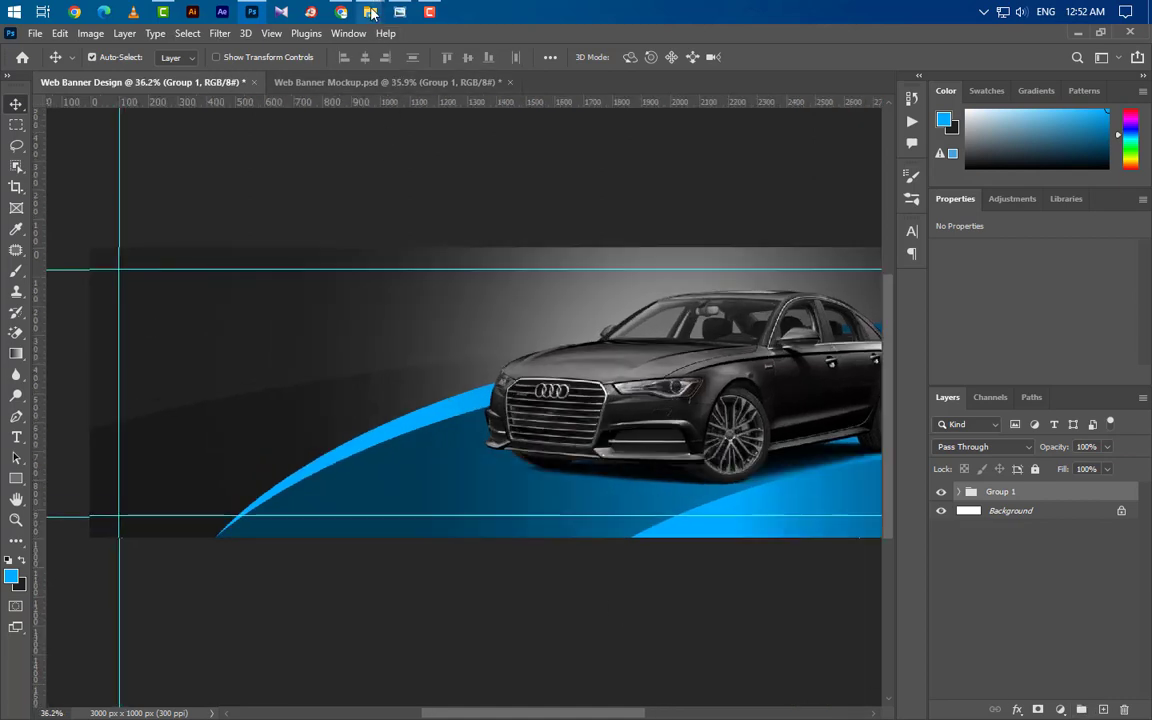
mouse_move(370, 12)
left_click(553, 110)
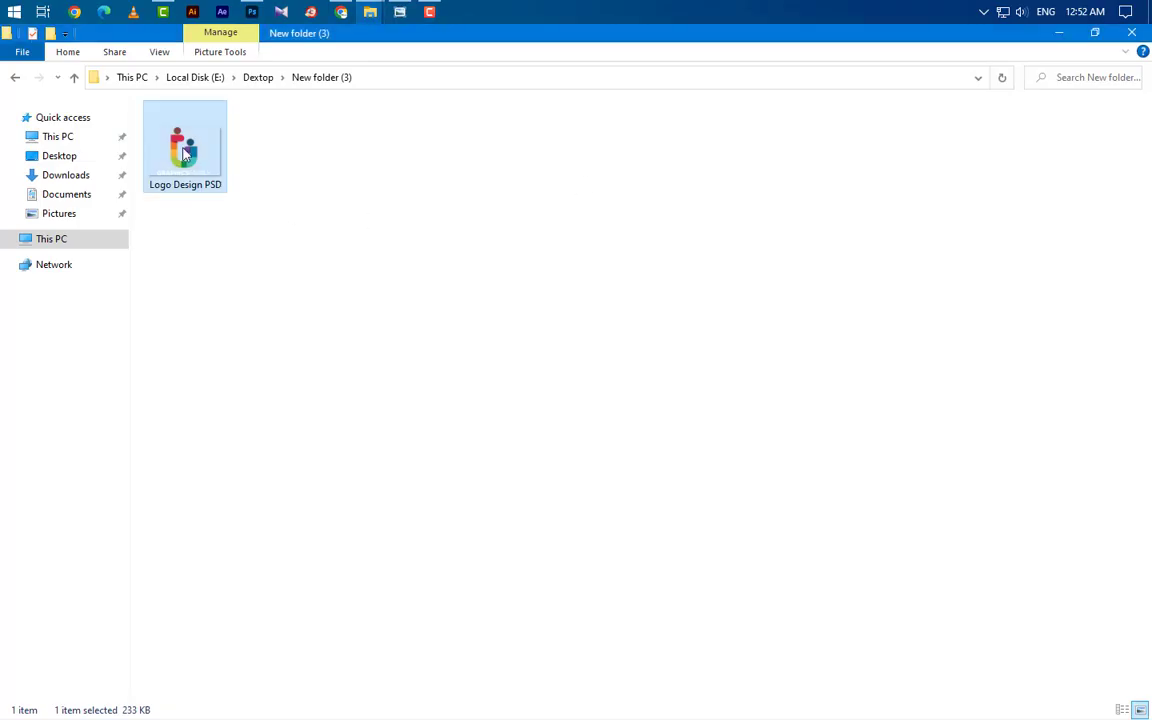
mouse_move(184, 152)
left_mouse_down()
mouse_move(284, 313)
mouse_move(275, 422)
left_mouse_up()
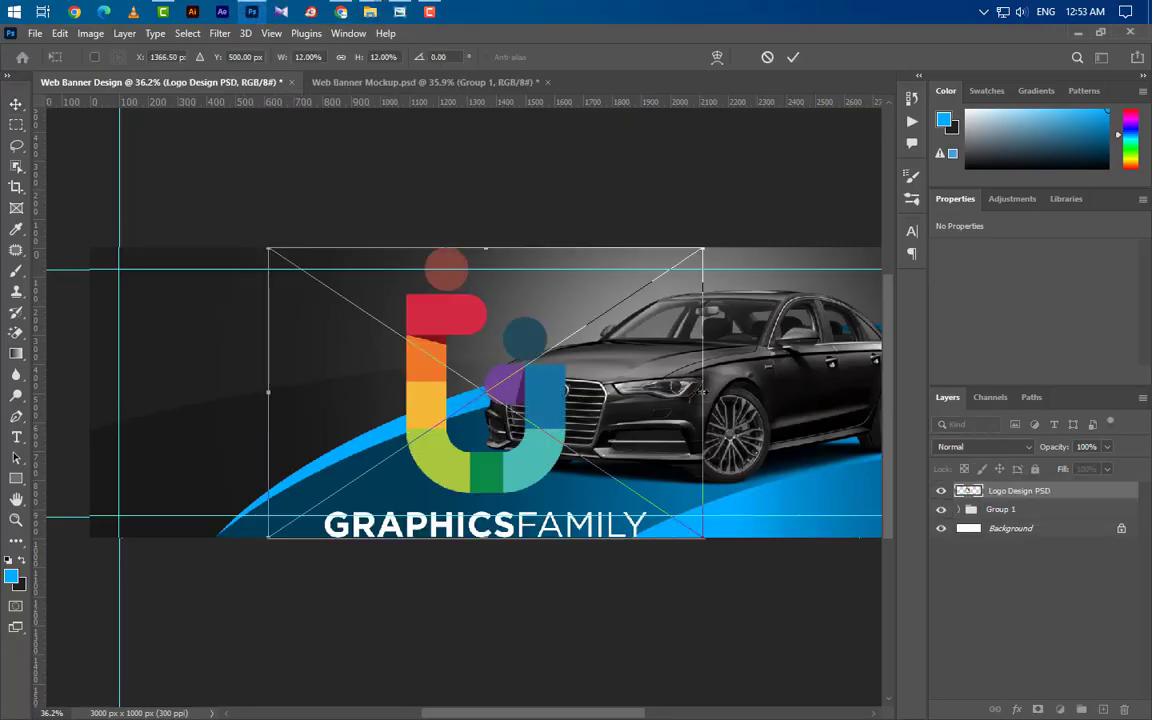
Scale the logo to 189 × 170 px at X 109, Y 75 in the top-left corner
mouse_move(703, 392)
left_mouse_down()
mouse_move(402, 402)
mouse_move(219, 330)
left_mouse_up()
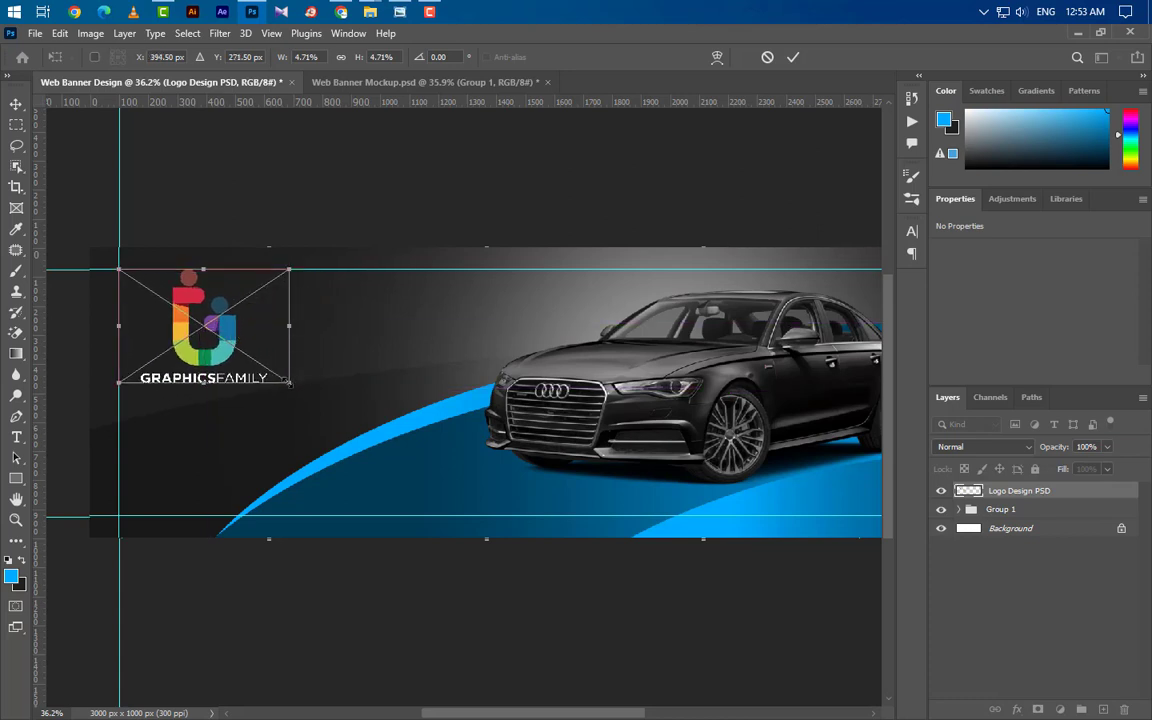
mouse_move(289, 381)
left_mouse_down()
mouse_move(193, 335)
mouse_move(194, 319)
left_mouse_up()
left_click(792, 57)
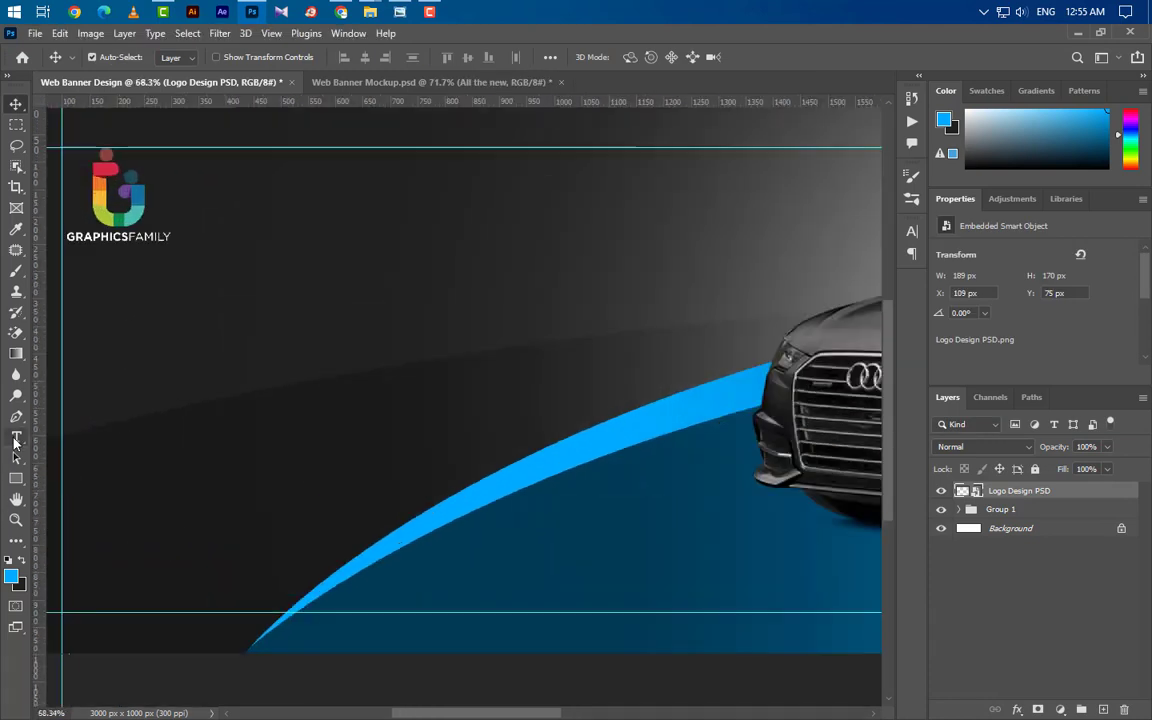
Type 'All the new' below the logo in white Poppins Medium at 15 pt
left_click(16, 437)
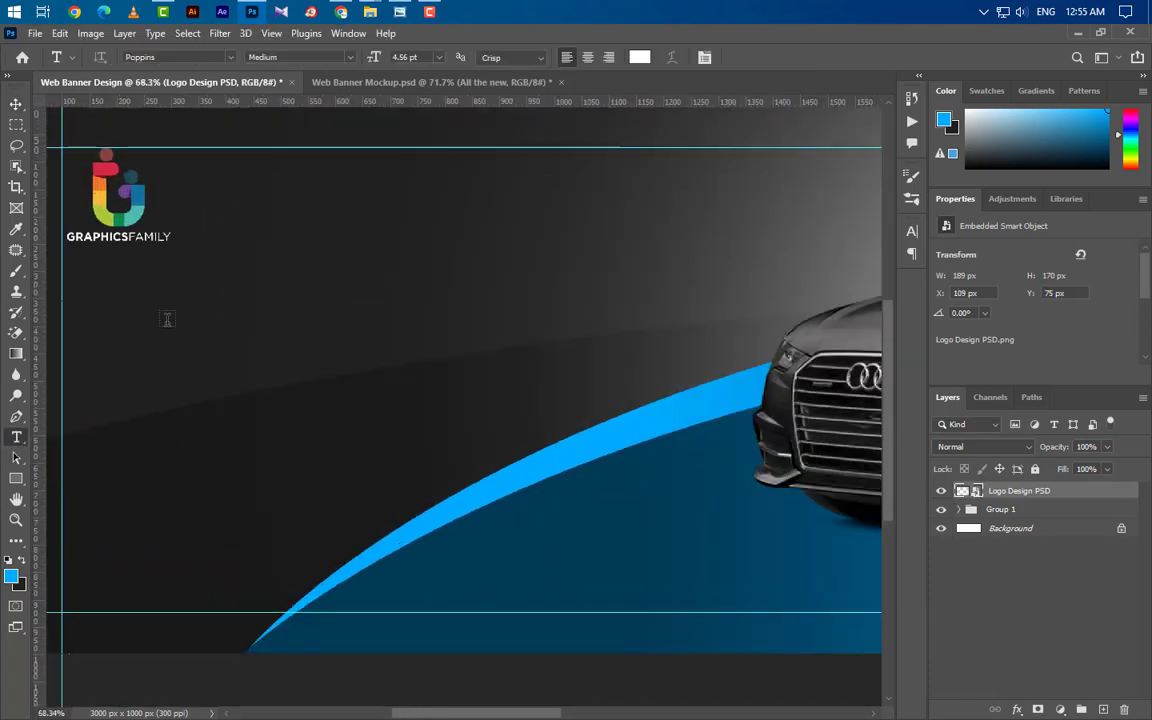
left_click(140, 288)
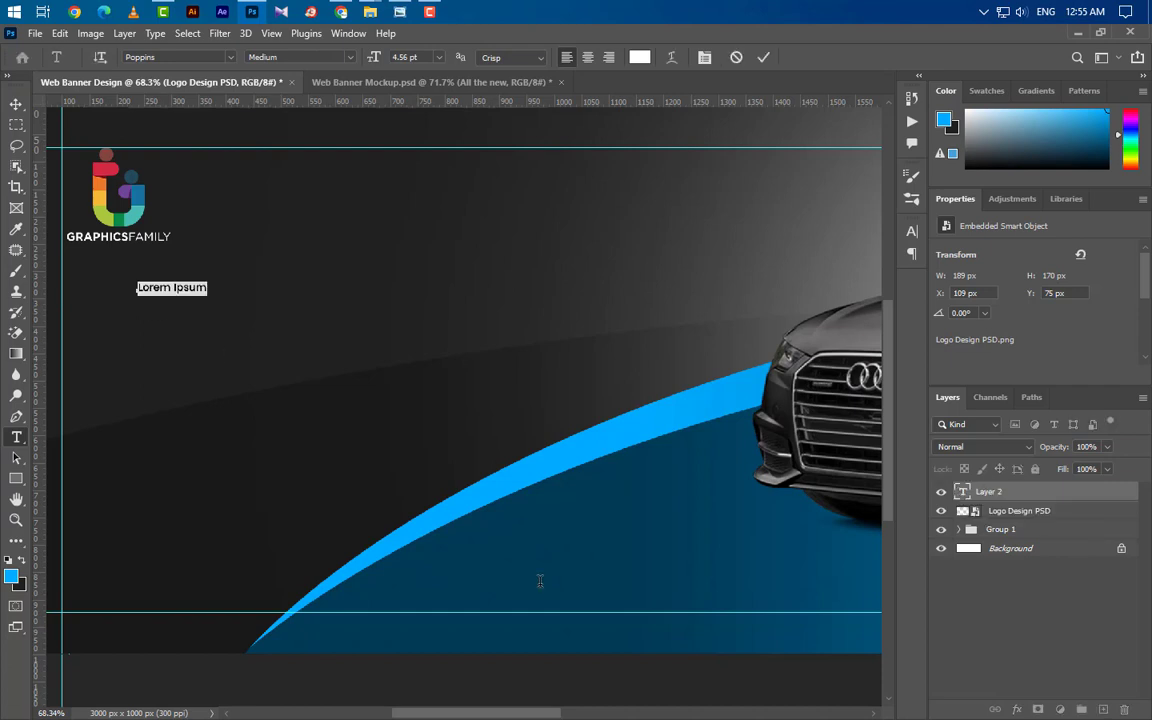
key("BackSpace")
type("All the new")
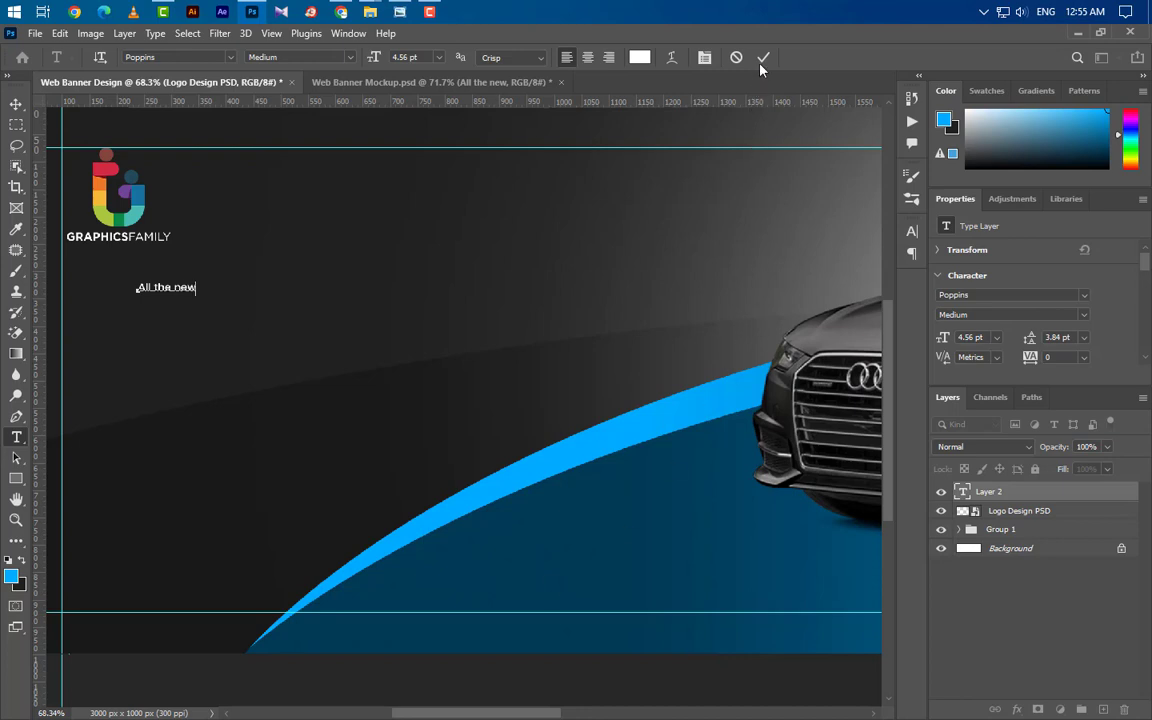
left_click(762, 58)
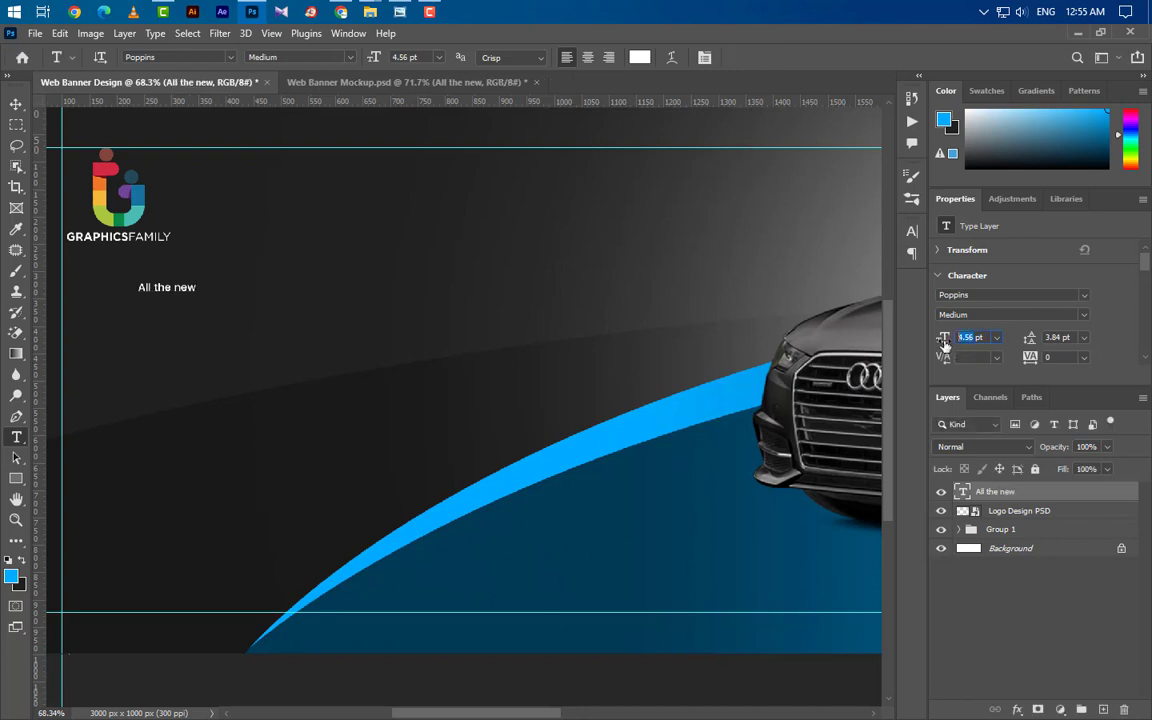
type("15")
left_click(1085, 316)
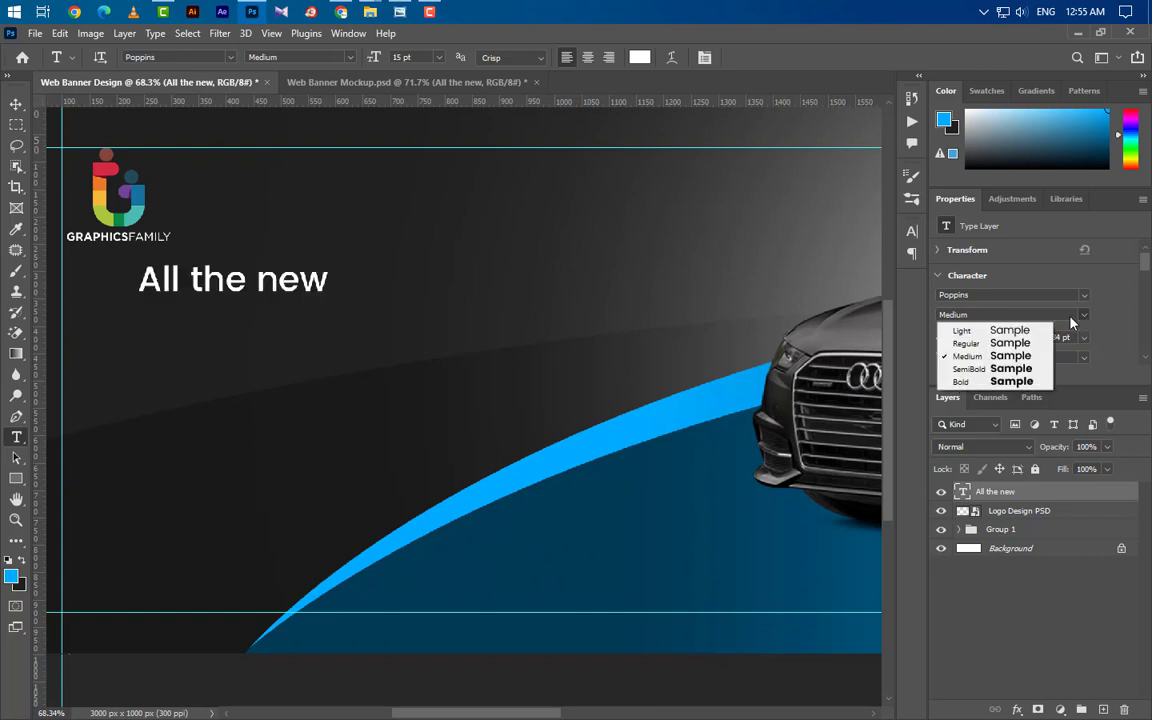
left_click(985, 354)
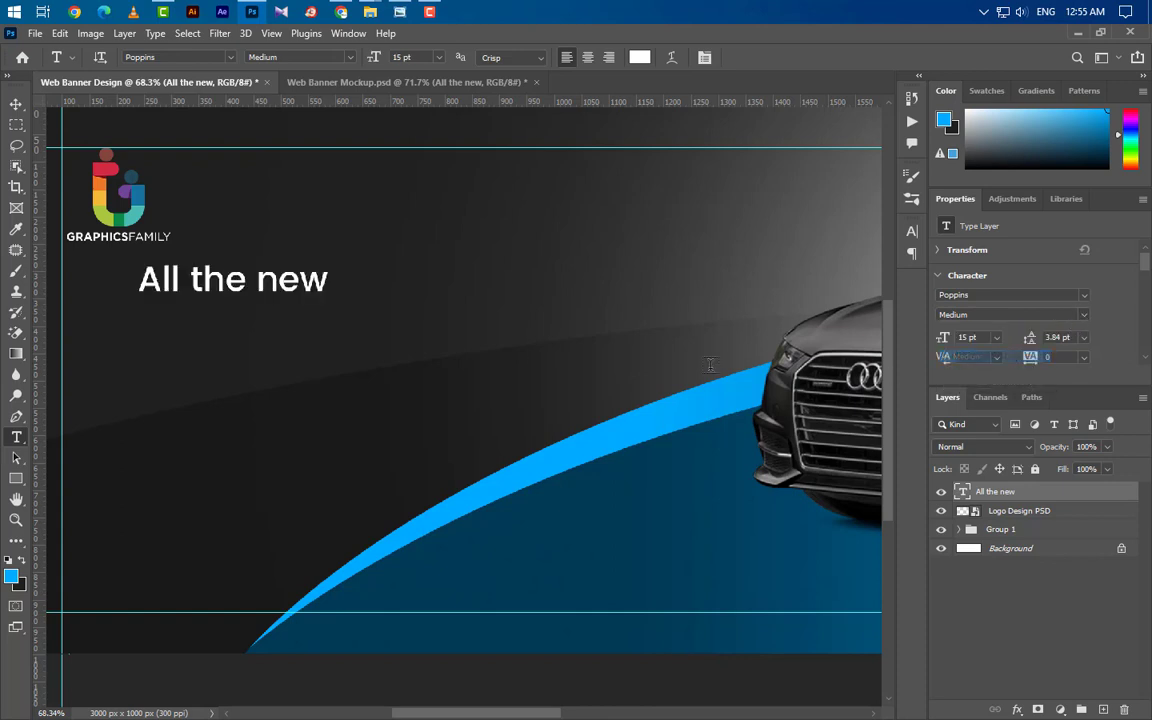
left_click(16, 103)
Nudge 'All the new' lower and add a 'Swift' text line beneath it
left_click_drag(297, 297, 299, 317)
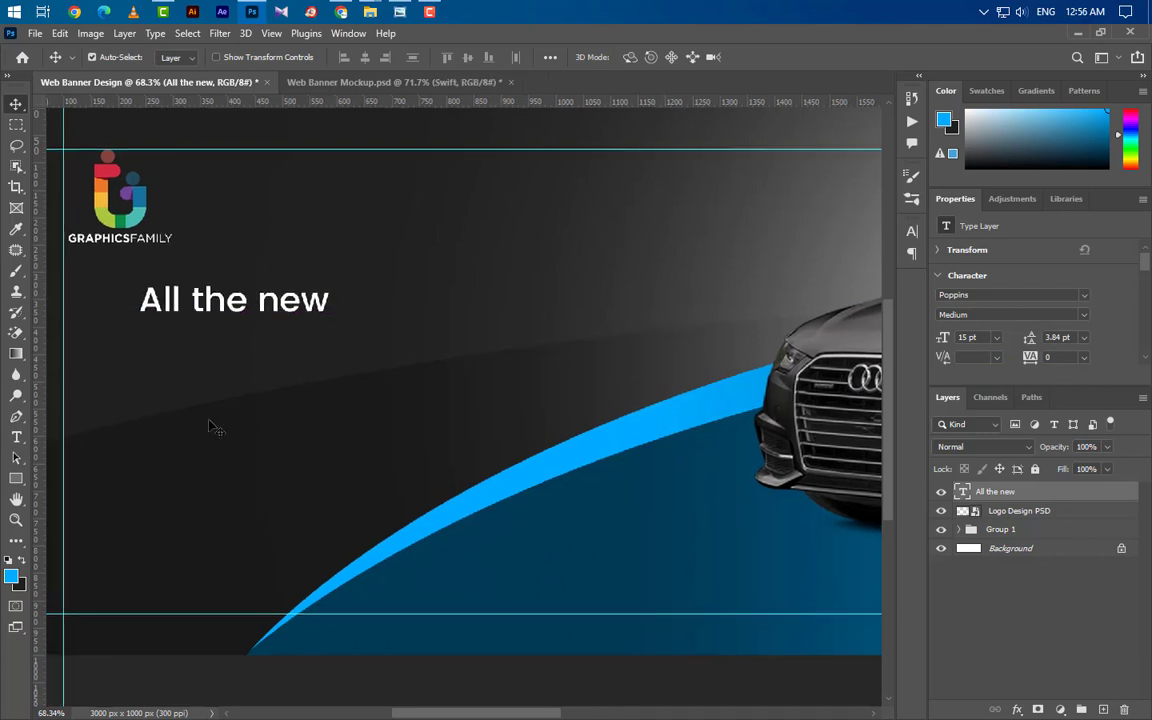
left_click(16, 437)
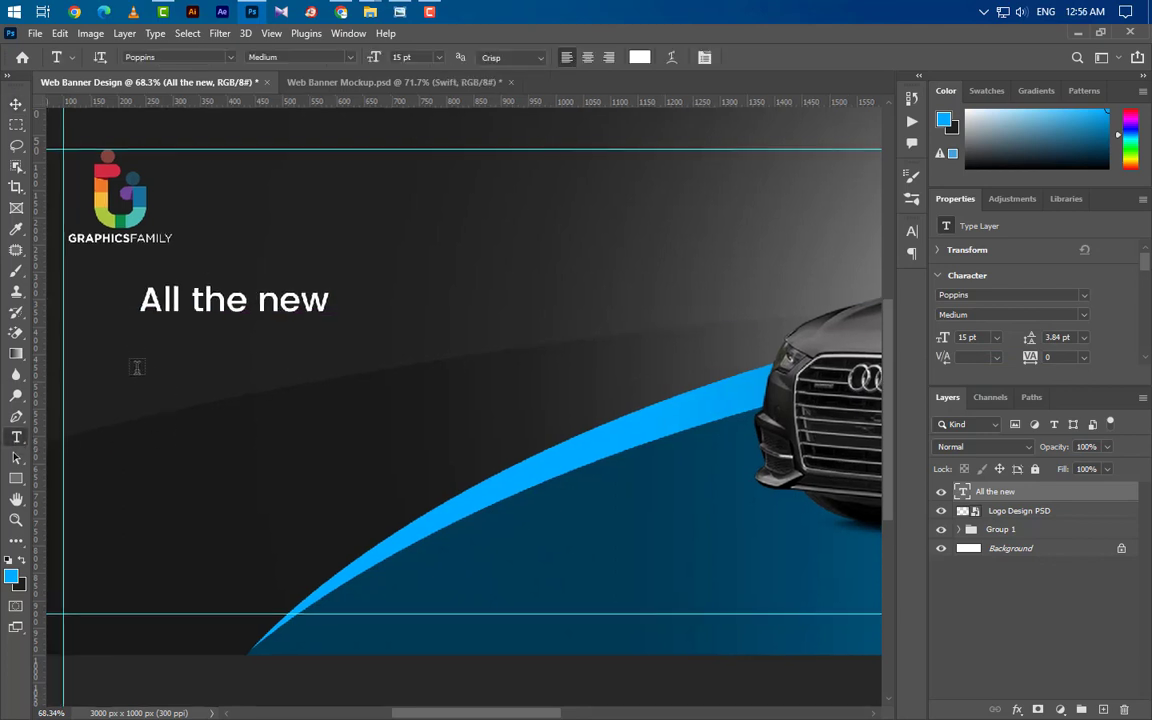
left_click(137, 368)
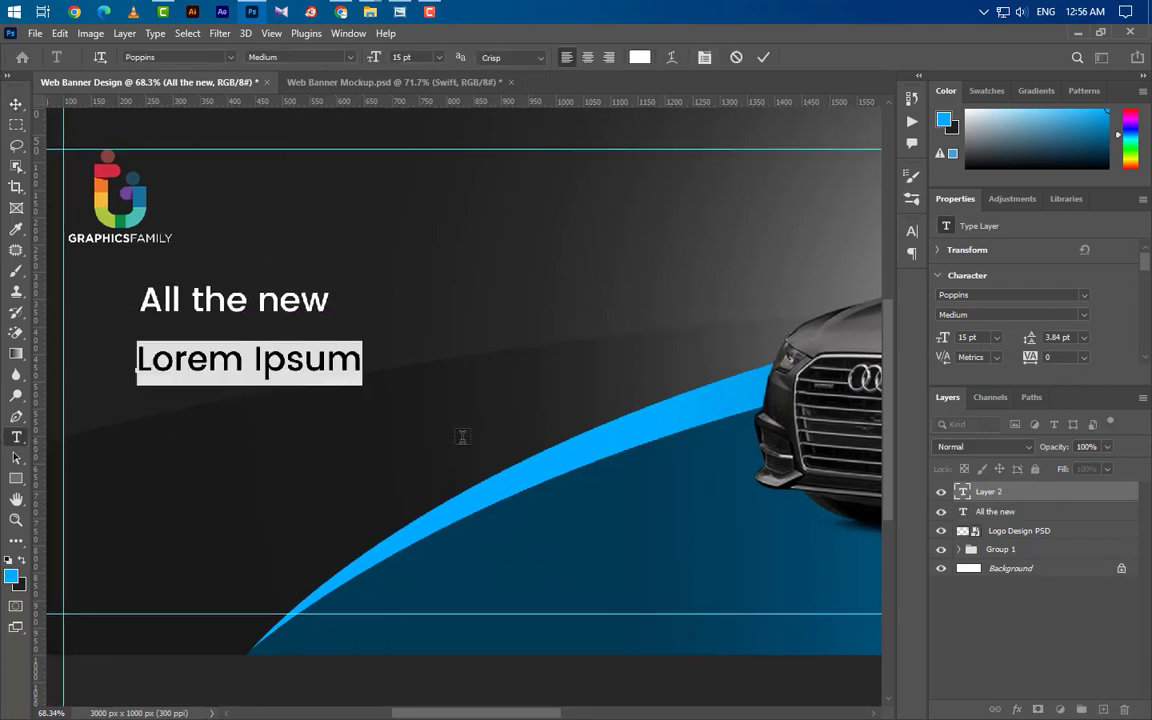
type("Swi")
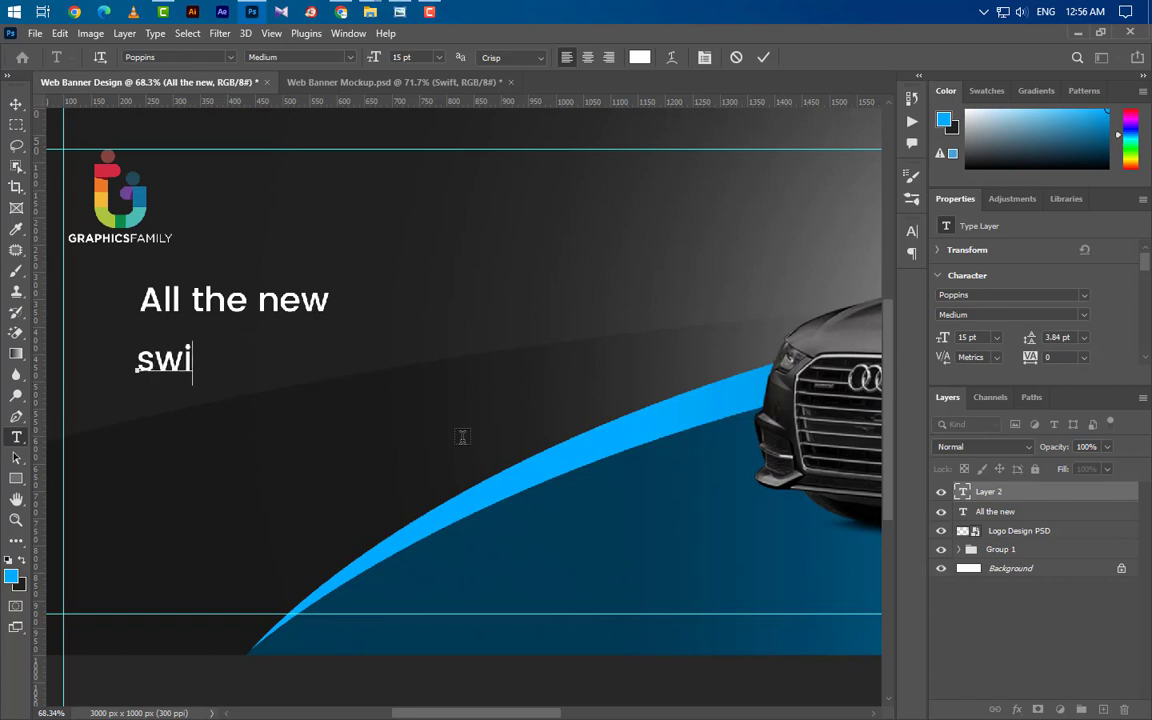
type("ft")
left_click(762, 58)
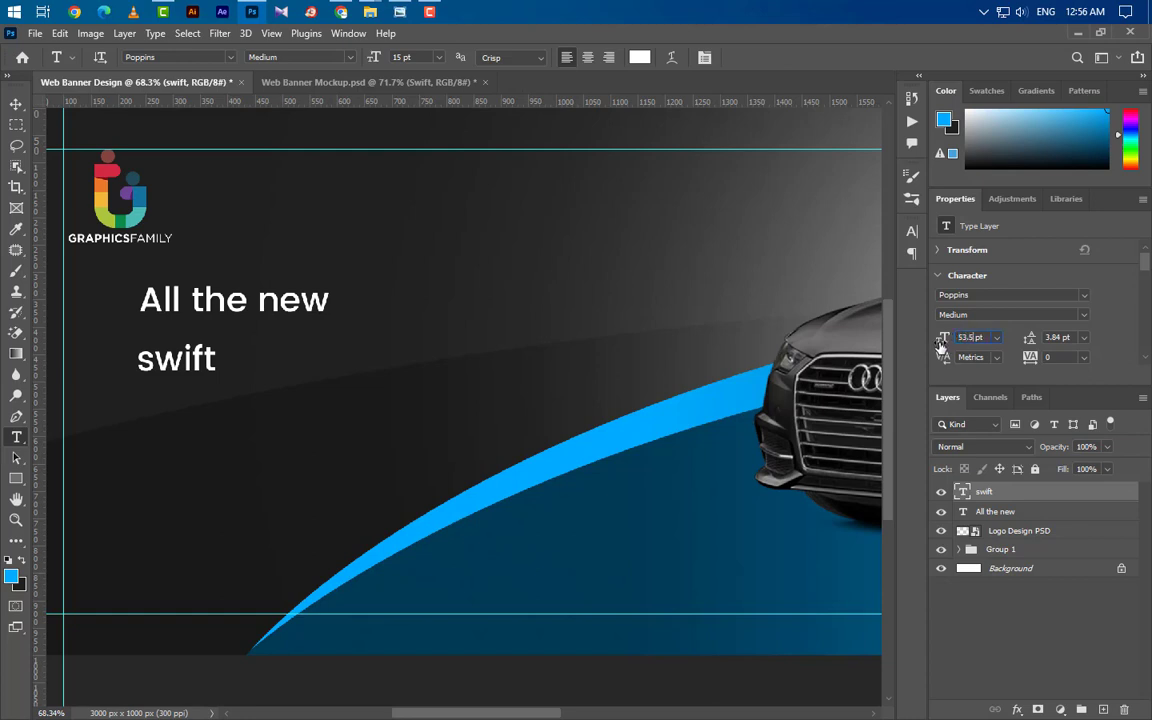
Make SWIFT 53.5 pt Bold all caps in stripe blue #00abfe, positioned under 'All the new'
left_click_drag(941, 344, 978, 392)
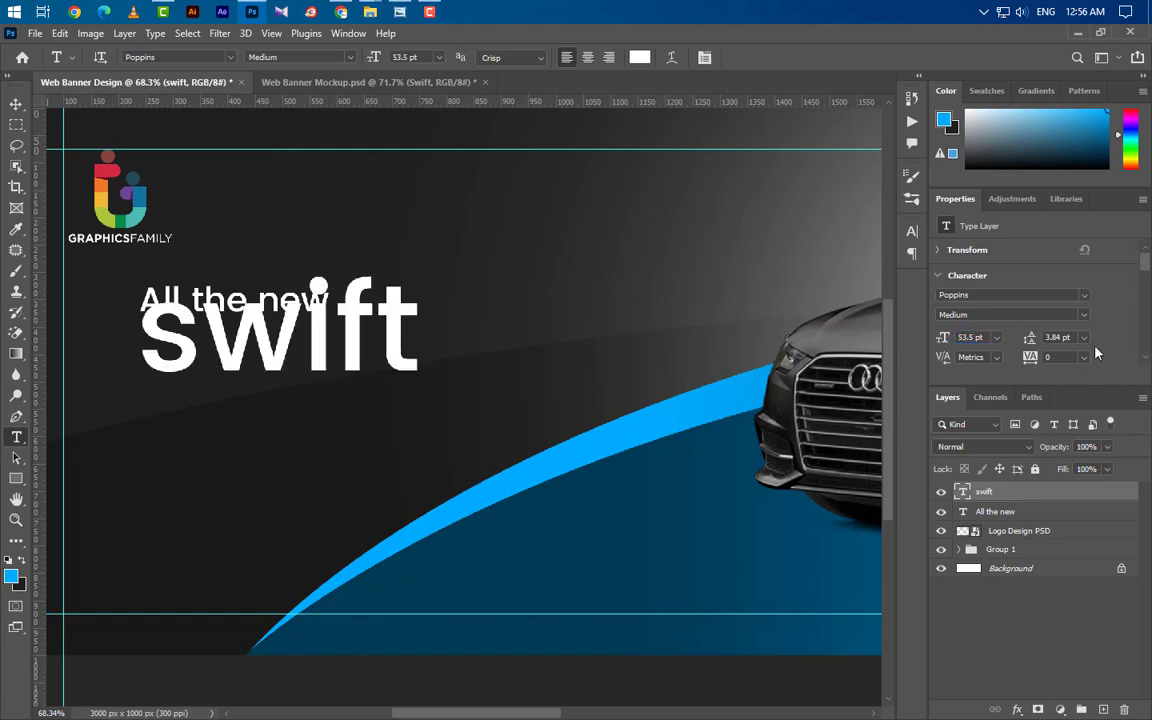
left_click(1000, 314)
left_click(950, 380)
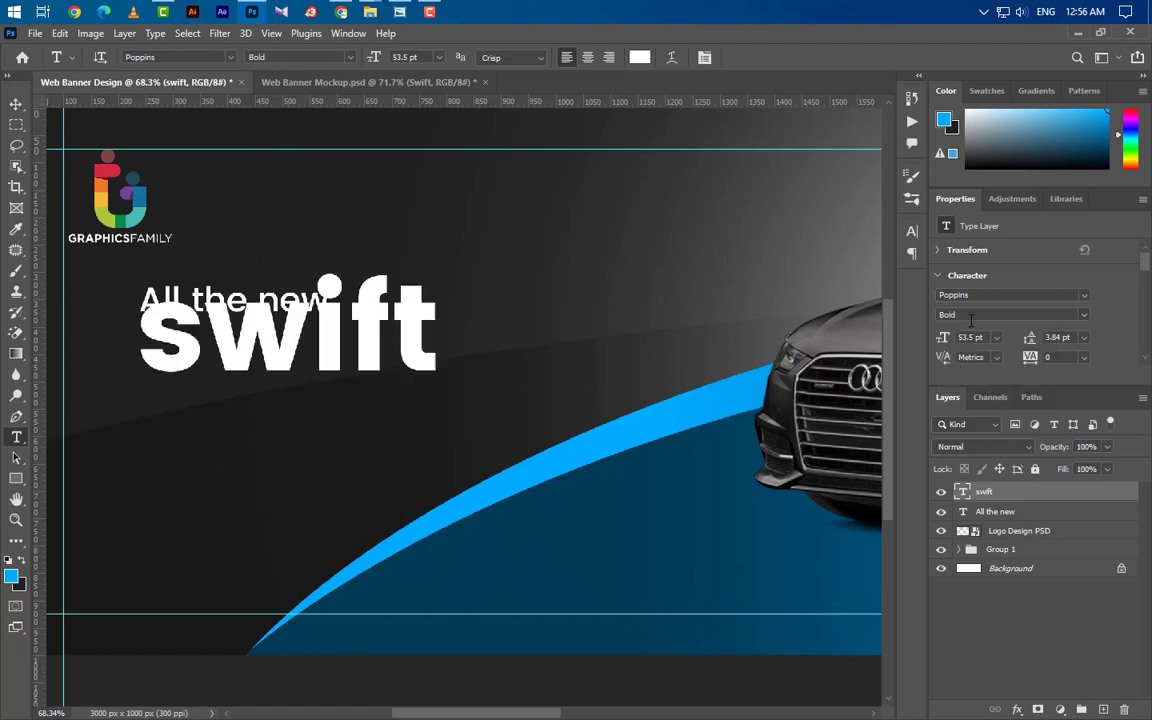
left_click(911, 231)
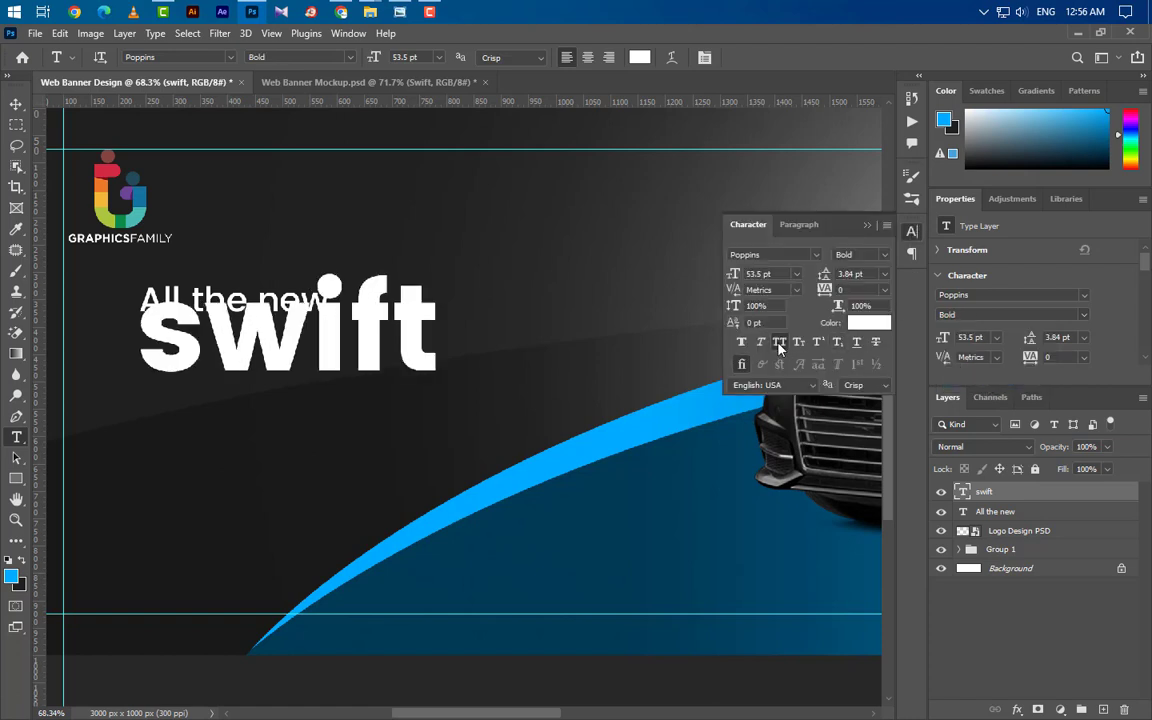
left_click(779, 343)
left_click(868, 323)
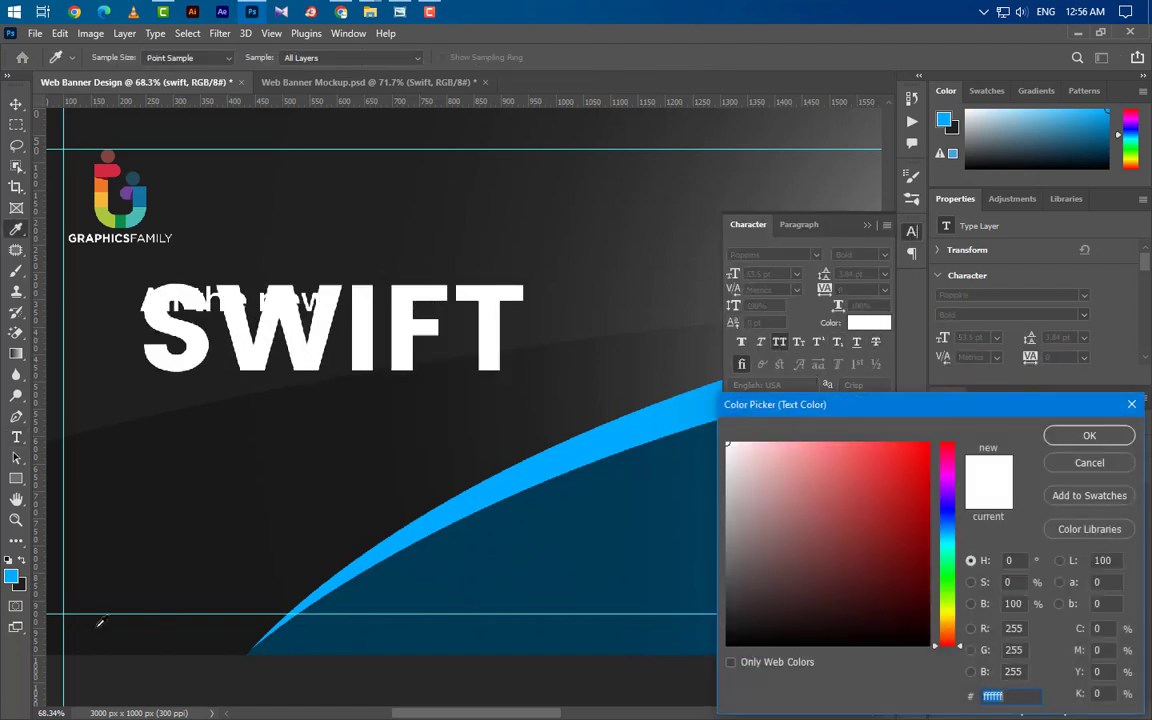
left_click(14, 576)
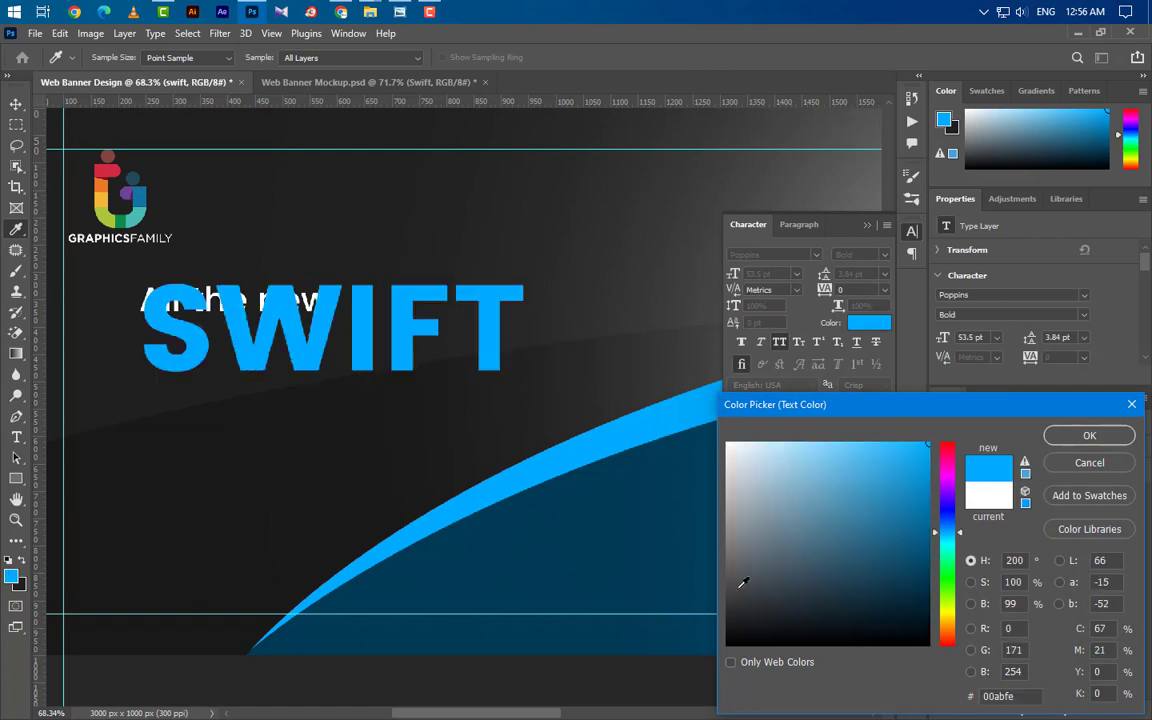
left_click(1089, 438)
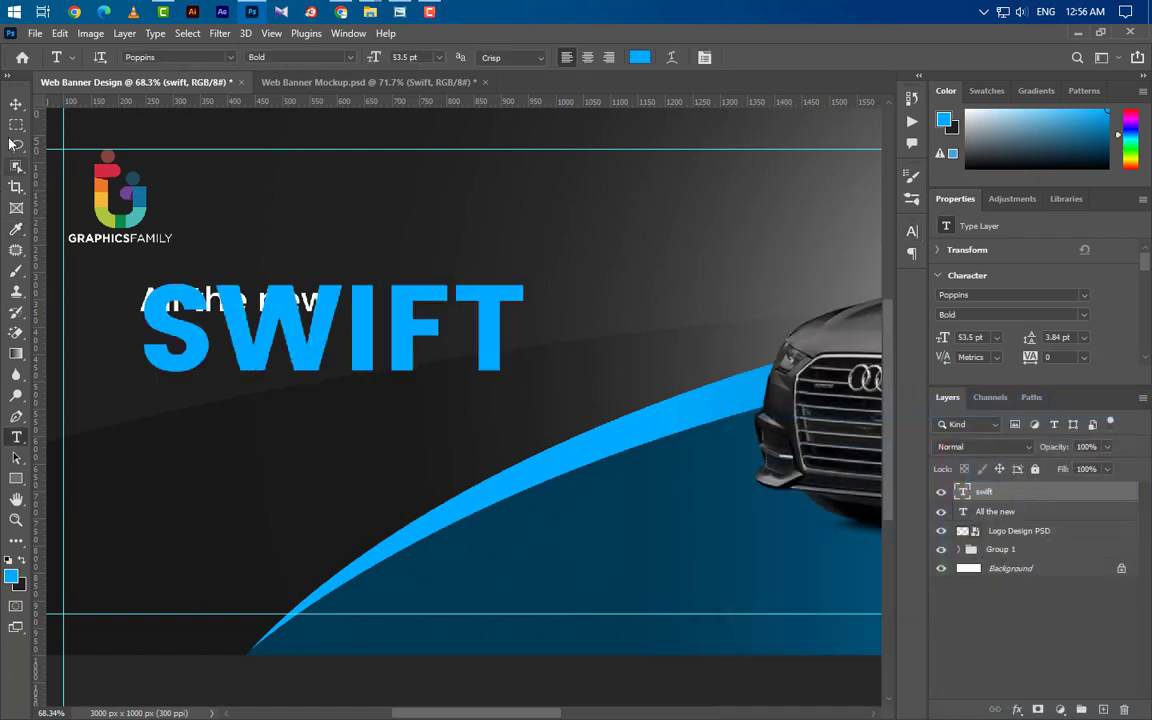
left_click(16, 104)
left_click_drag(303, 355, 306, 396)
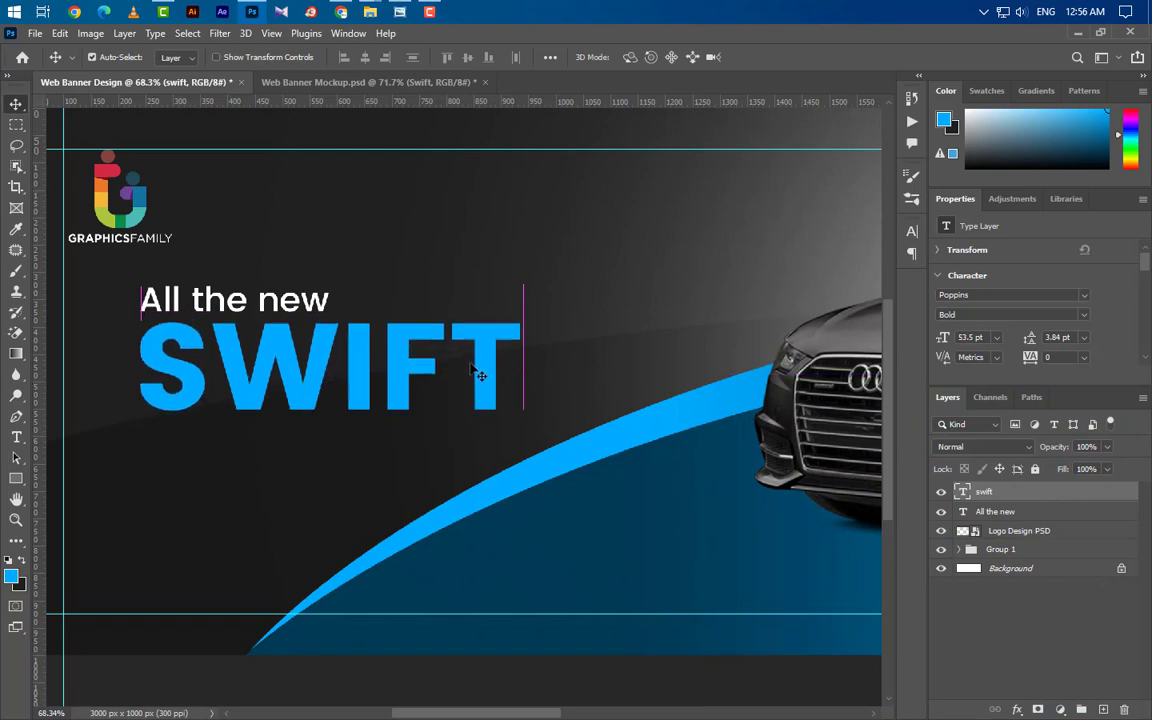
Draw a blue Rectangle 1 bar under SWIFT, 703 px wide and 5 px tall
left_click(15, 480)
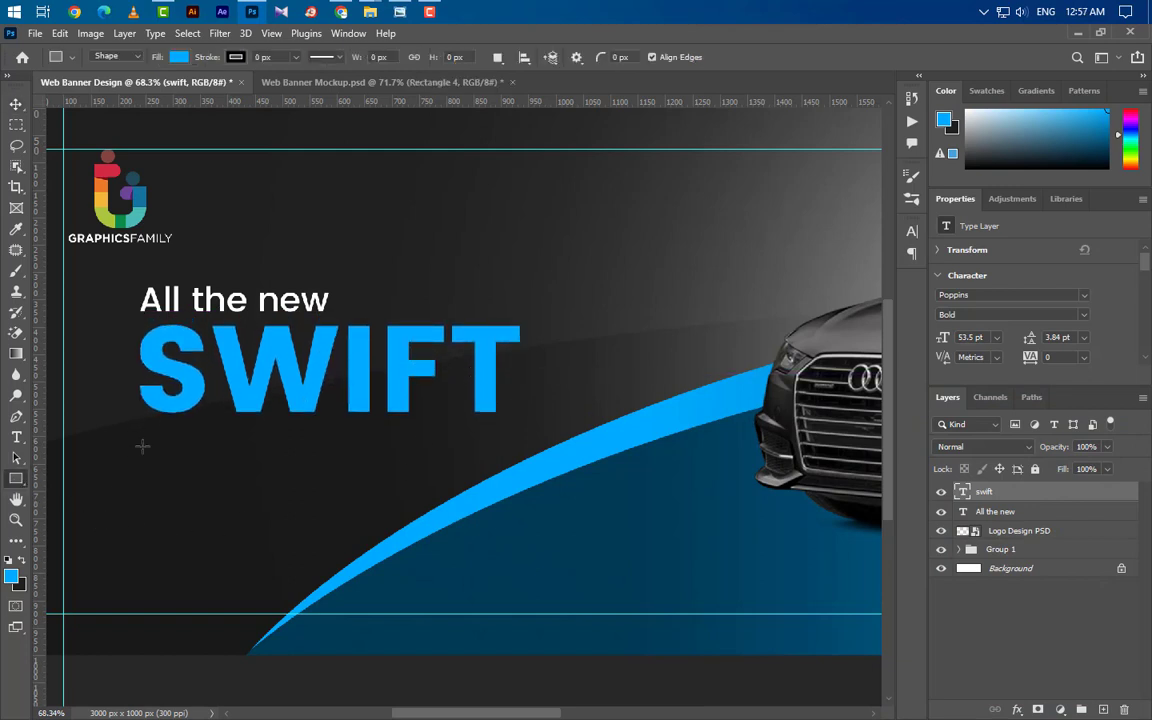
left_click_drag(137, 425, 522, 438)
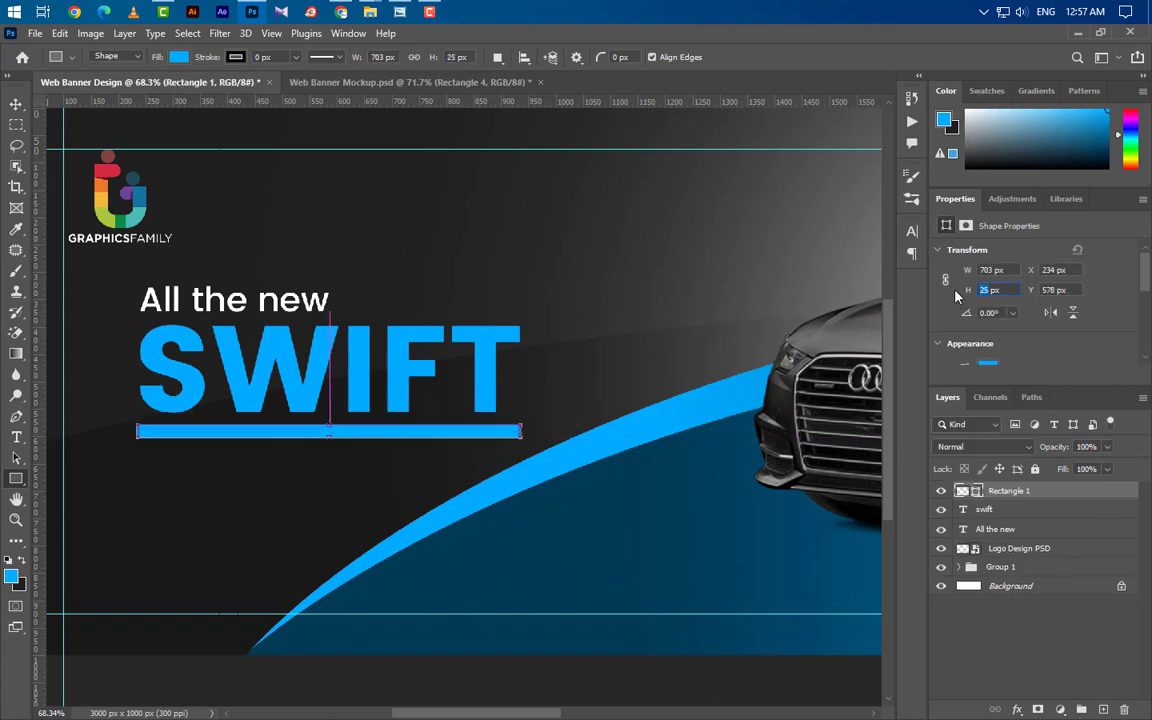
type("5")
key("Return")
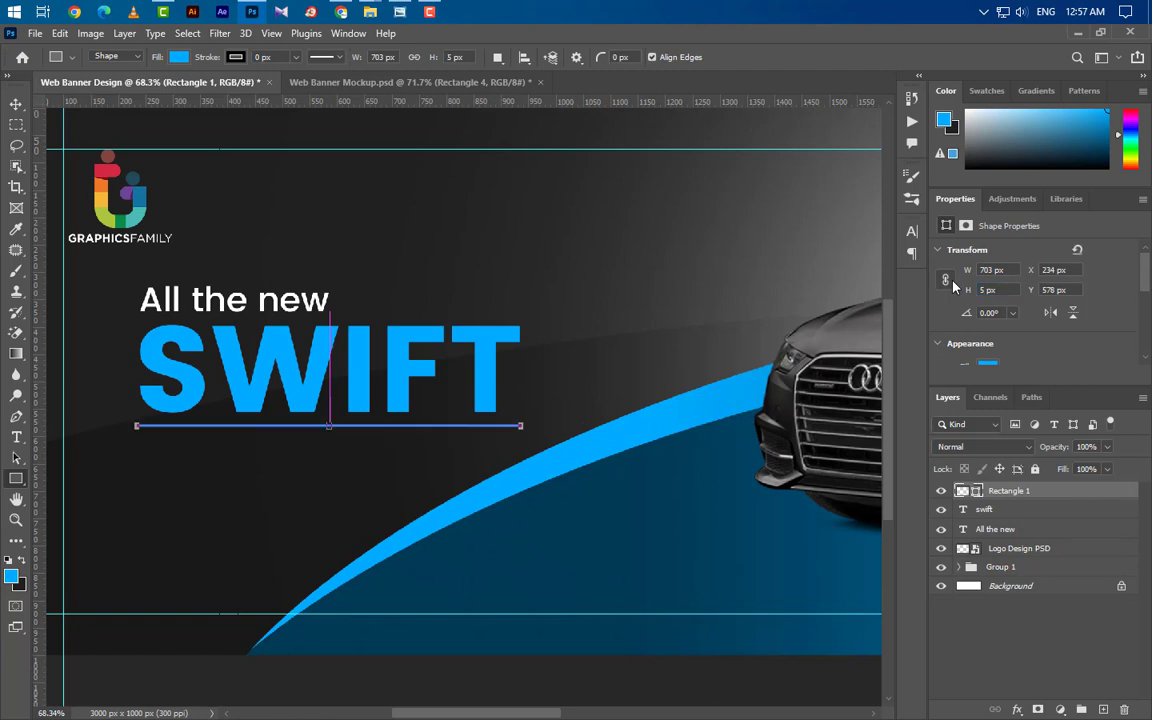
left_click(16, 104)
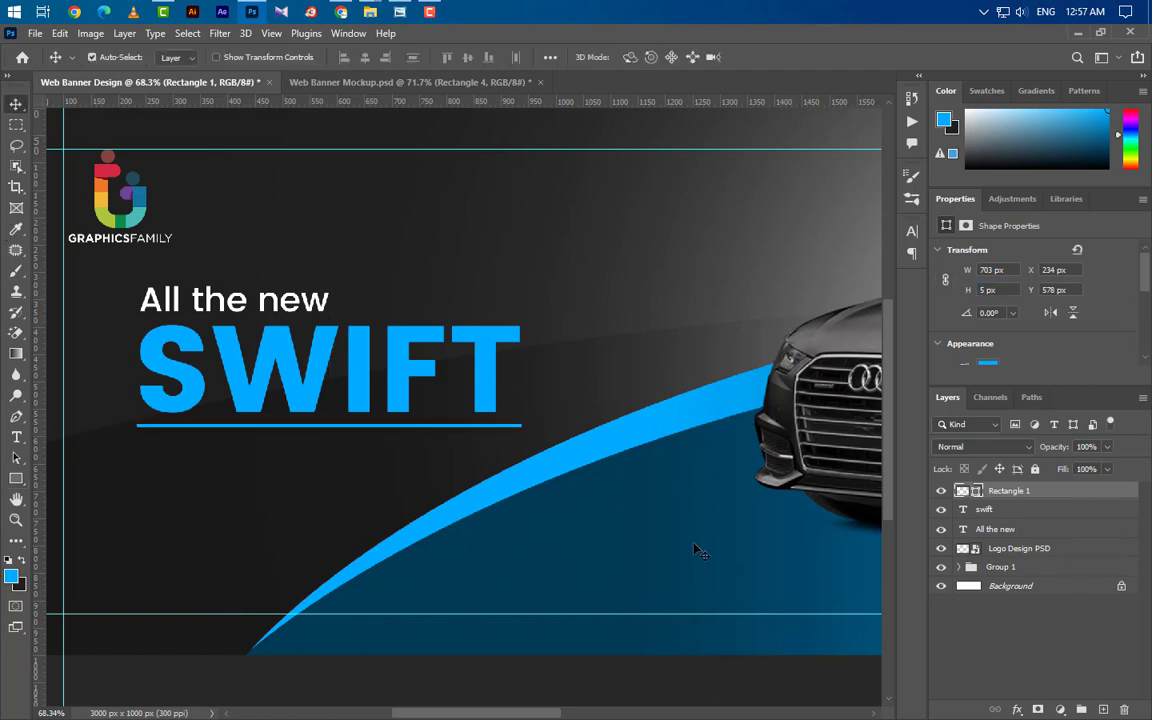
Add the subtitle text 'Excitement, Like Never Before' below the underline
left_click(16, 437)
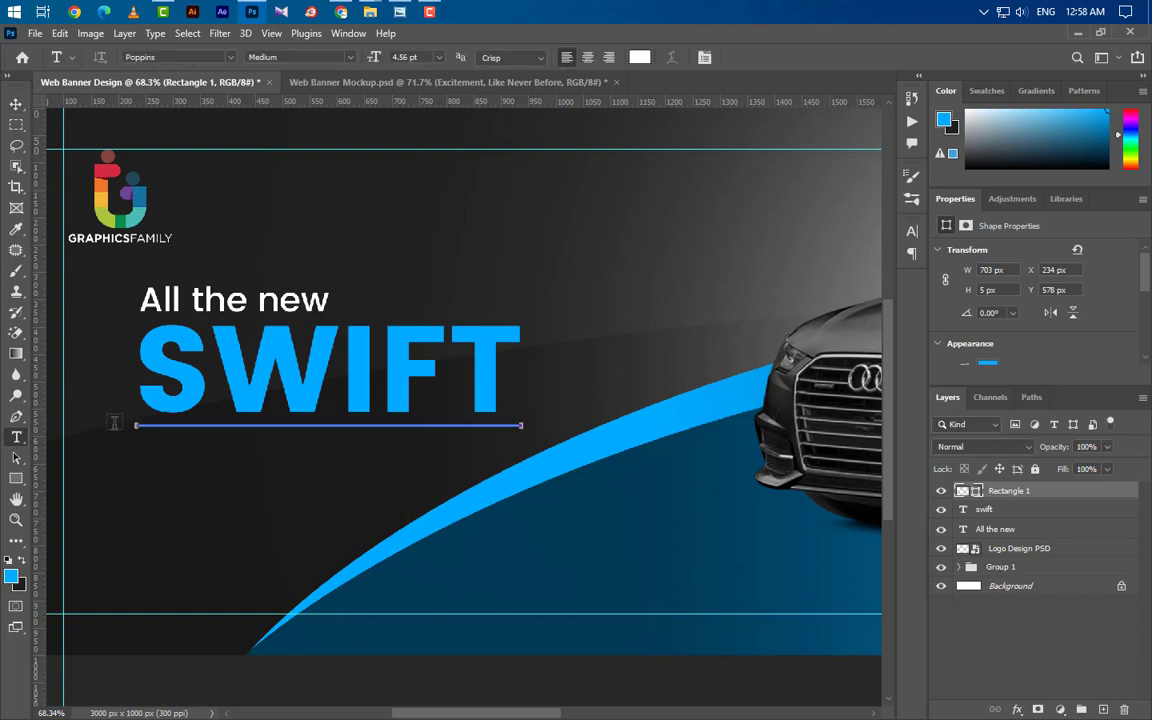
left_click(664, 585)
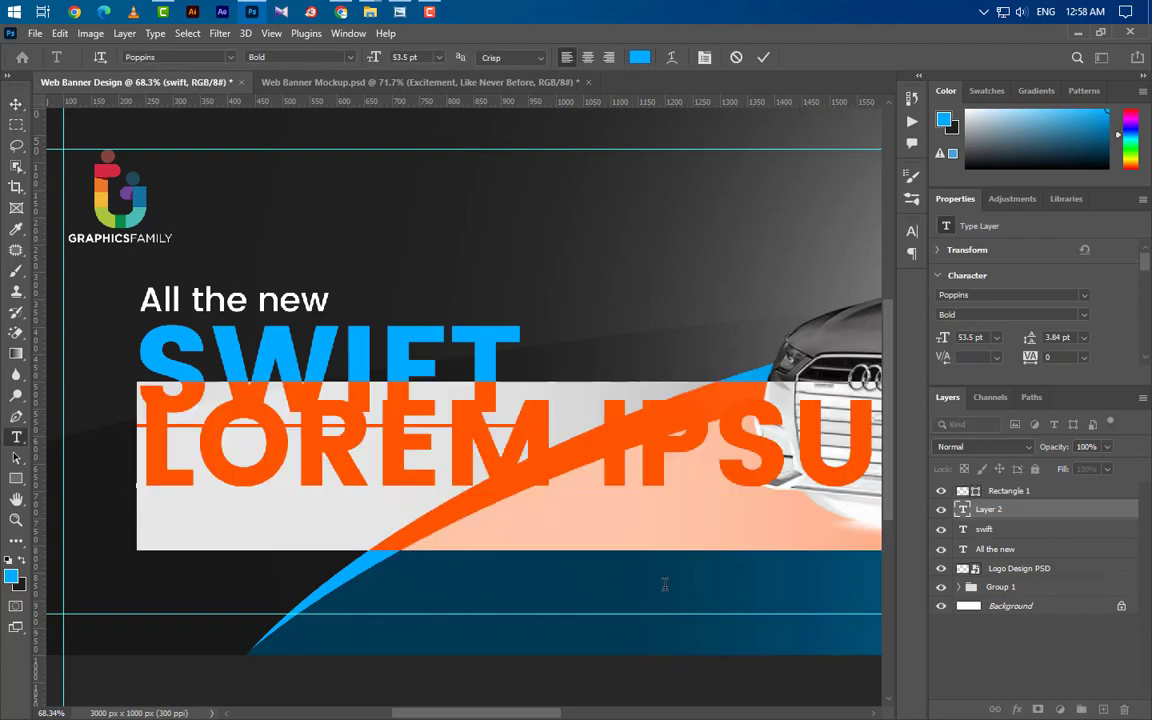
type("excit")
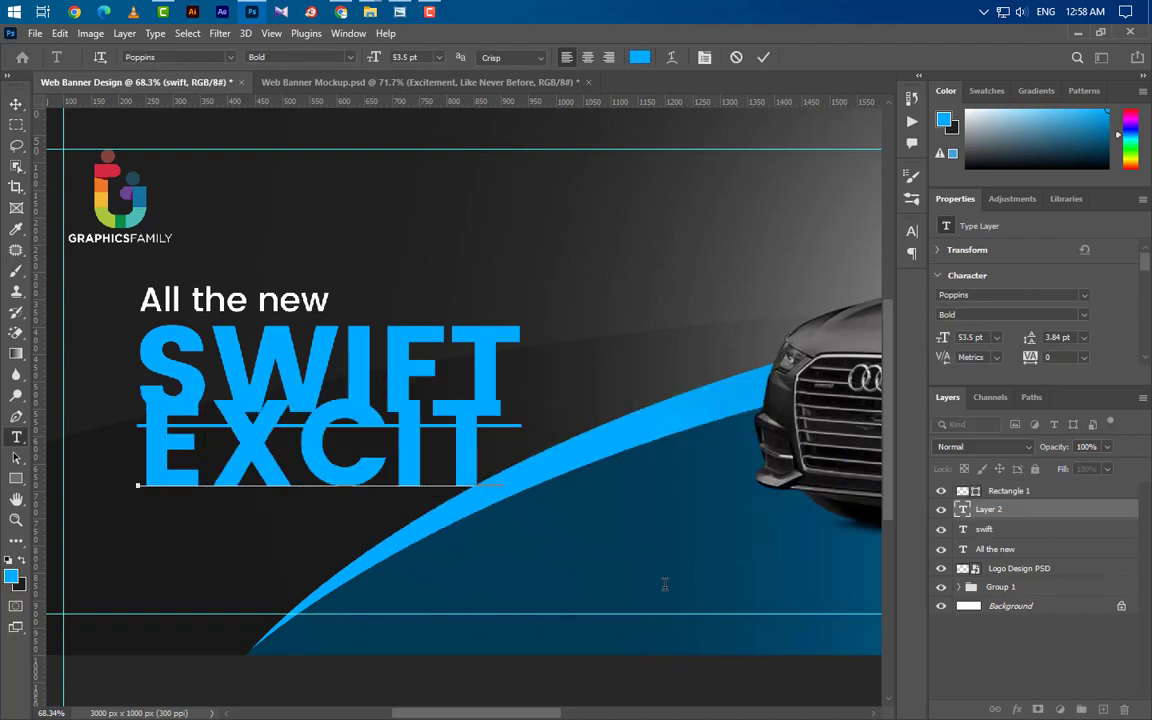
type("ement")
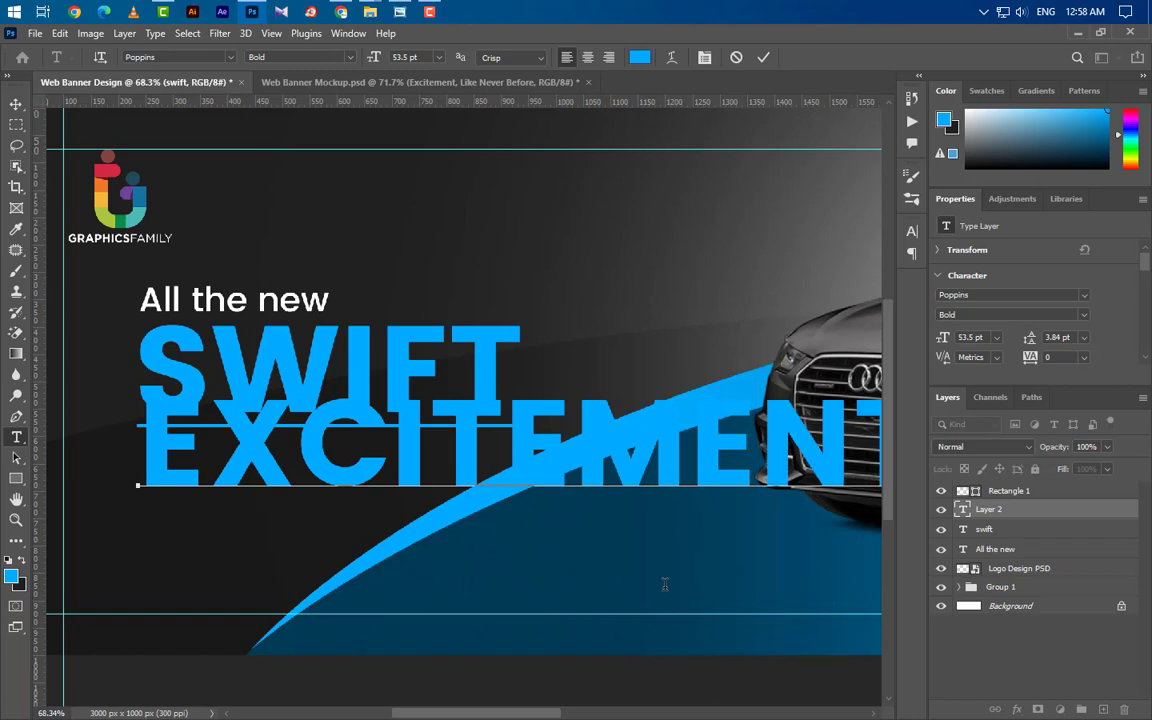
left_click(762, 57)
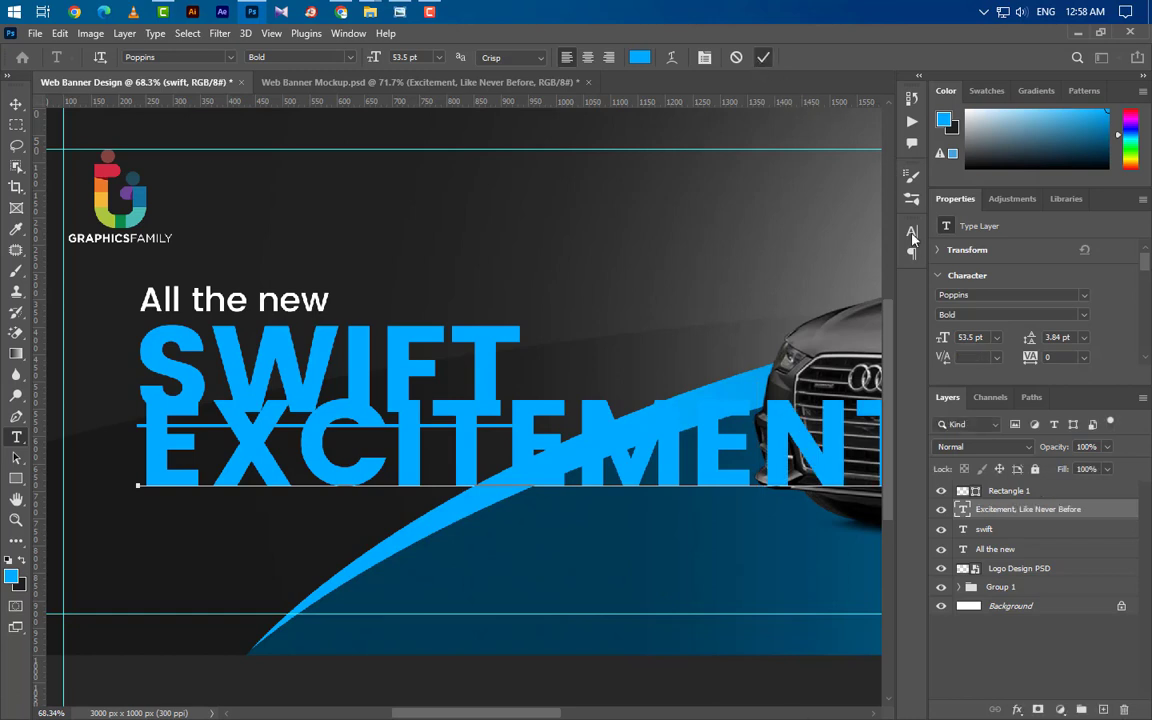
Make the subtitle white mixed-case Poppins Medium 13.25 pt, and move it up under the underline
left_click(911, 231)
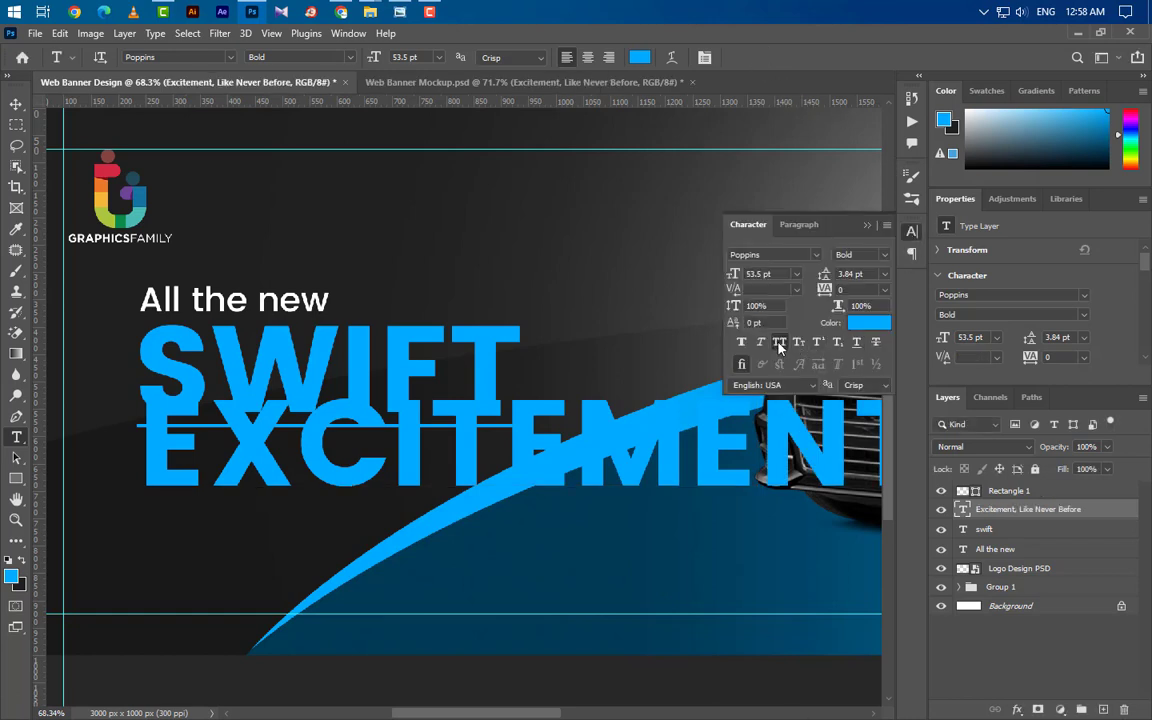
left_click(779, 344)
left_click(885, 255)
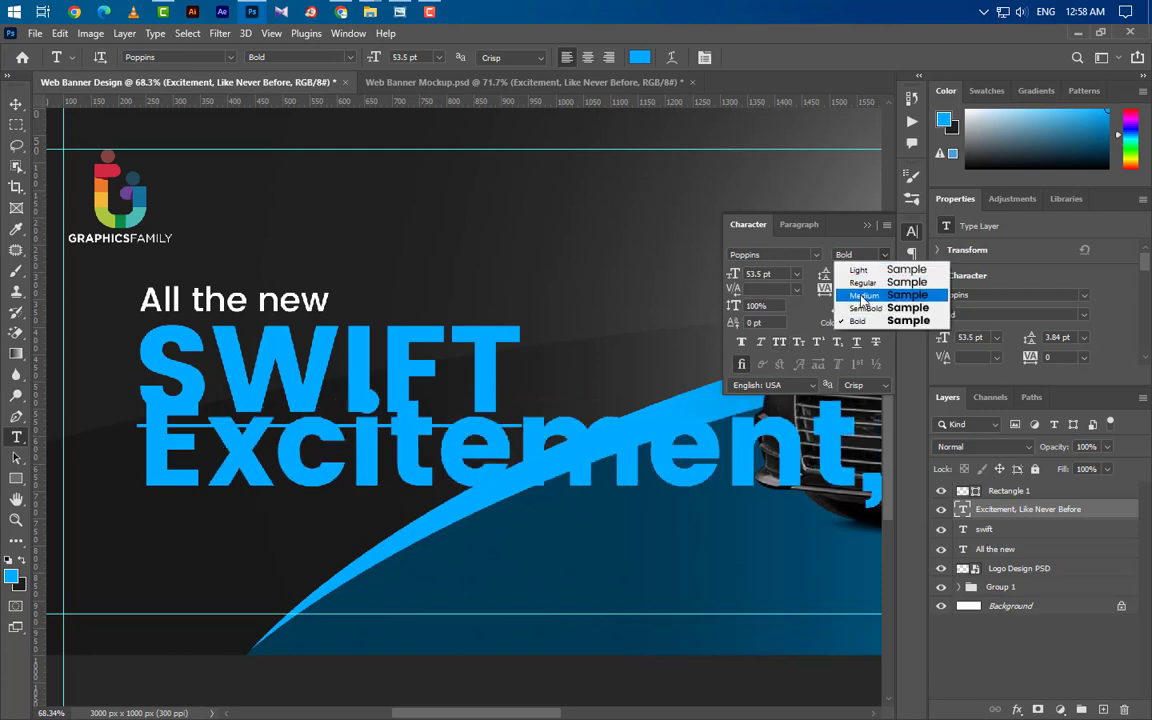
left_click(852, 290)
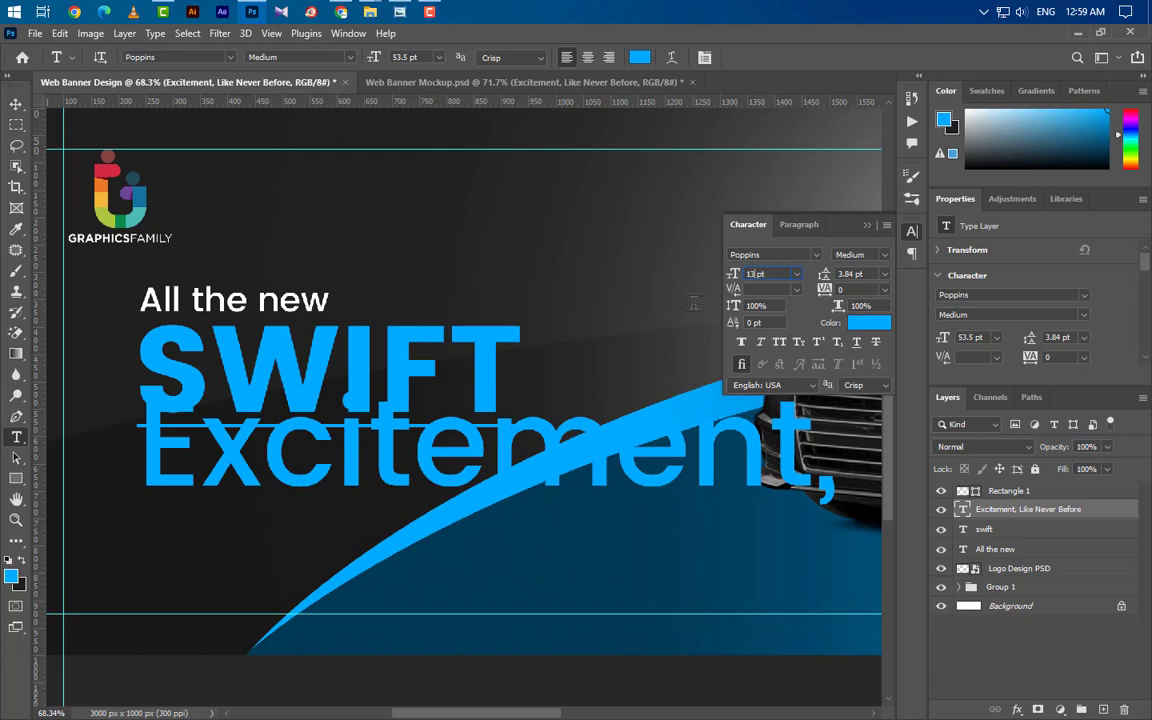
type("13.25")
key("Return")
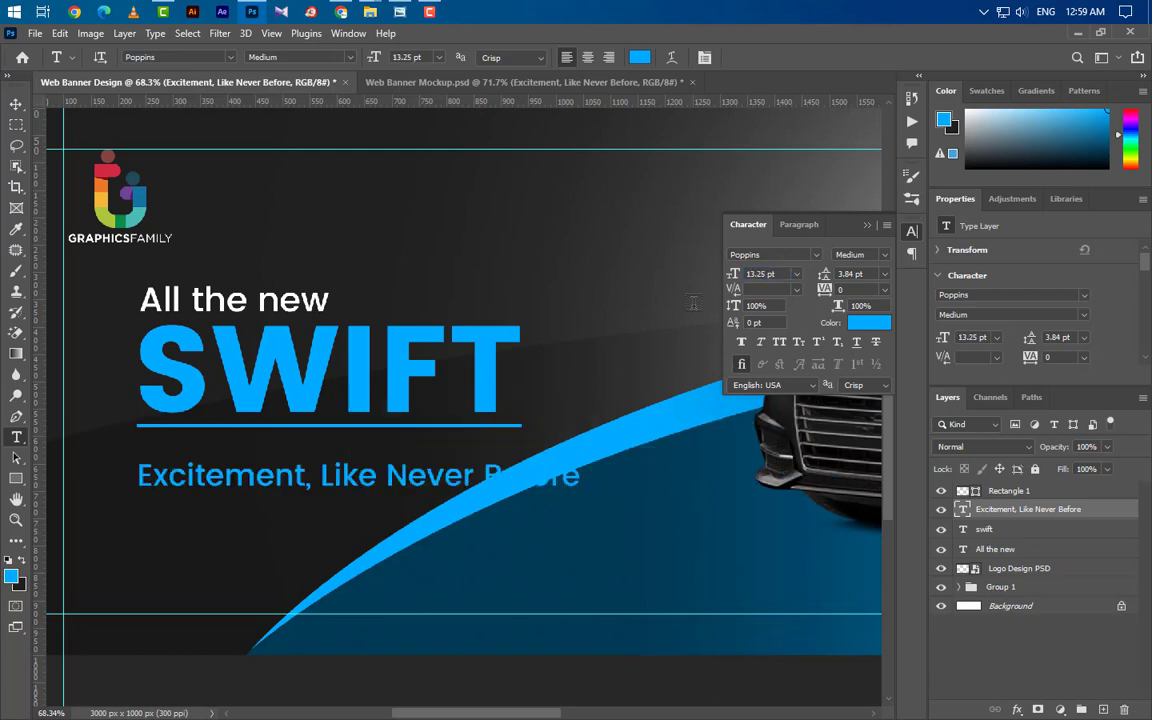
left_click(862, 324)
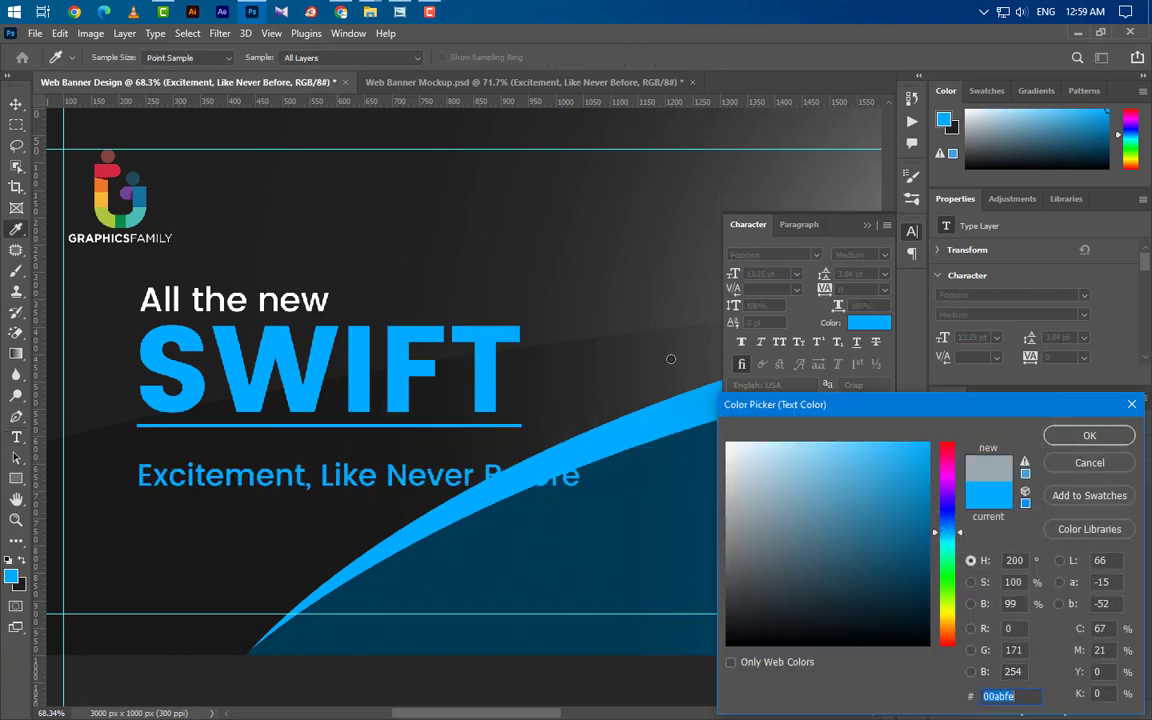
left_click(727, 443)
left_click(1089, 436)
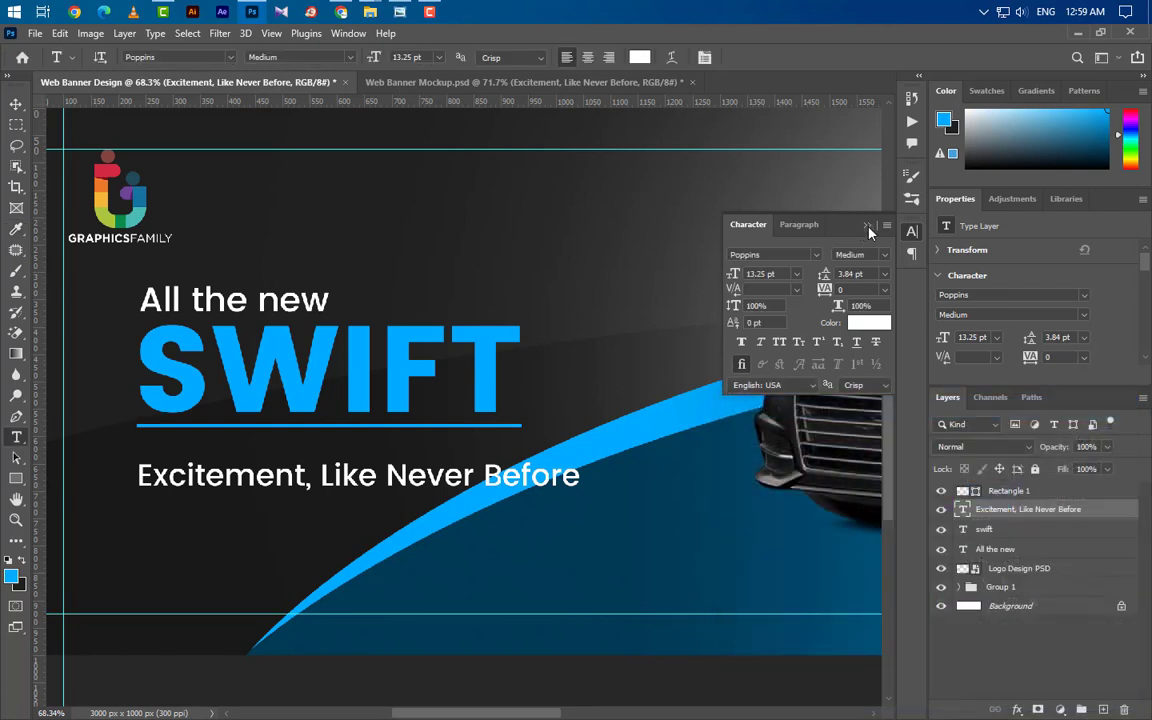
left_click(867, 226)
left_click(15, 105)
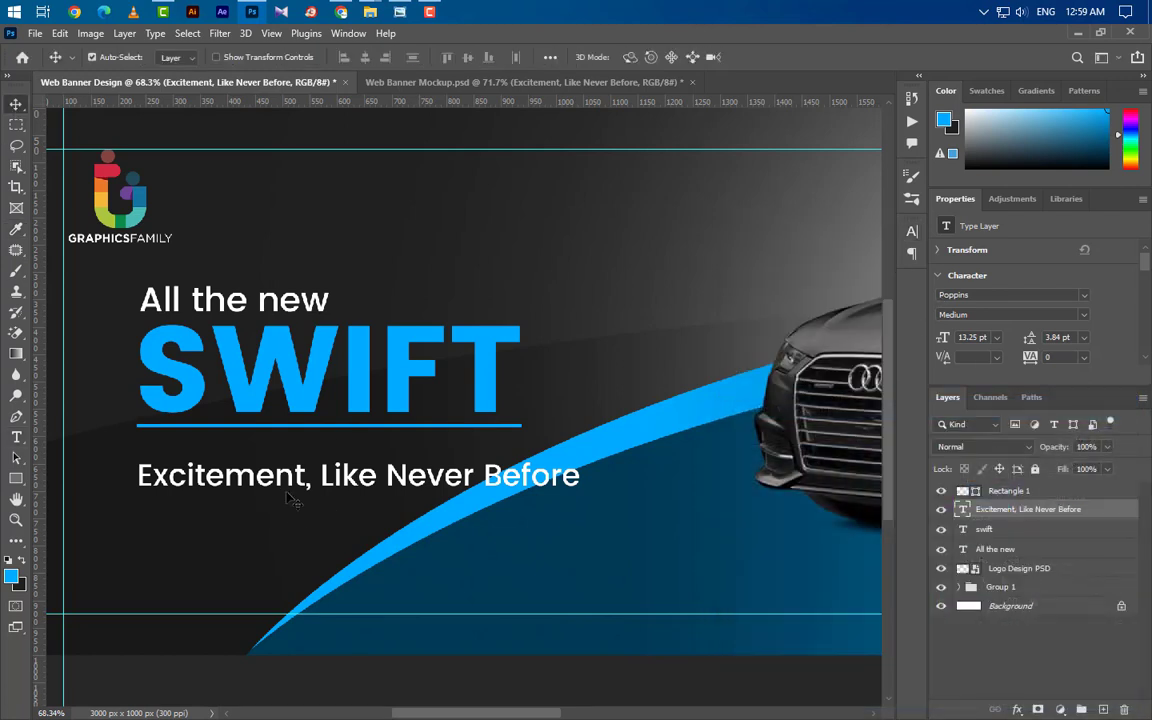
left_click_drag(282, 482, 281, 459)
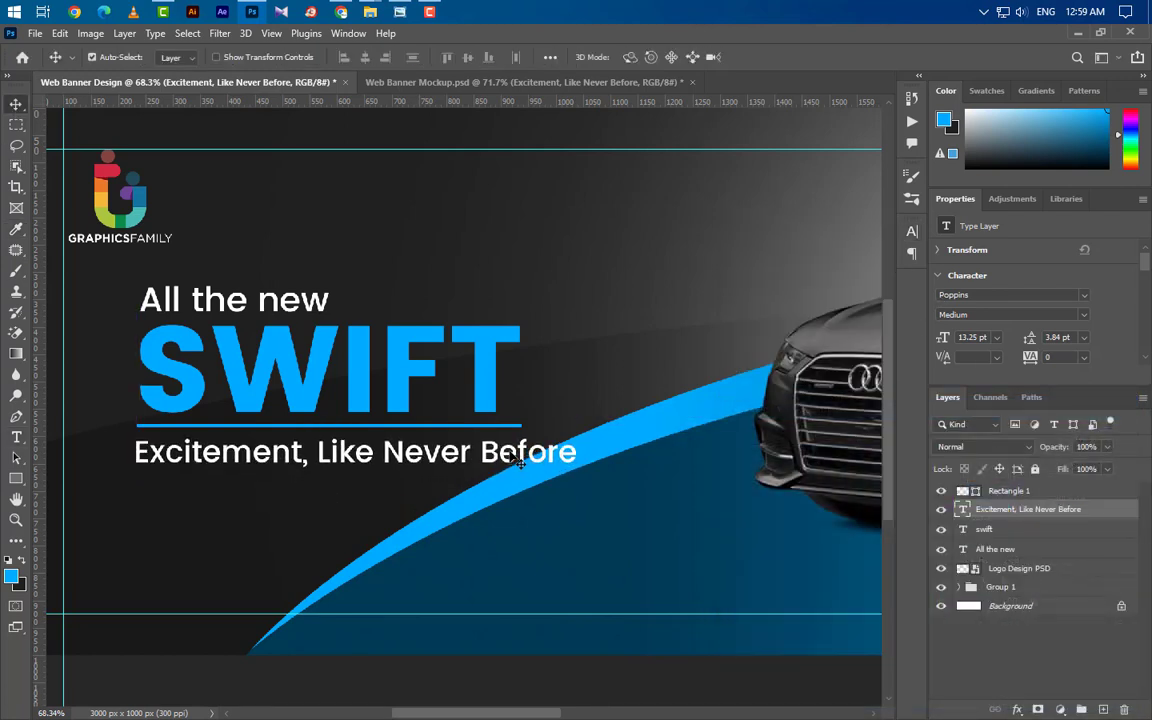
Select Shape 1, Shape 2 and Shape 4 and nudge the blue swooshes right
scroll(230, 450, "down", 3)
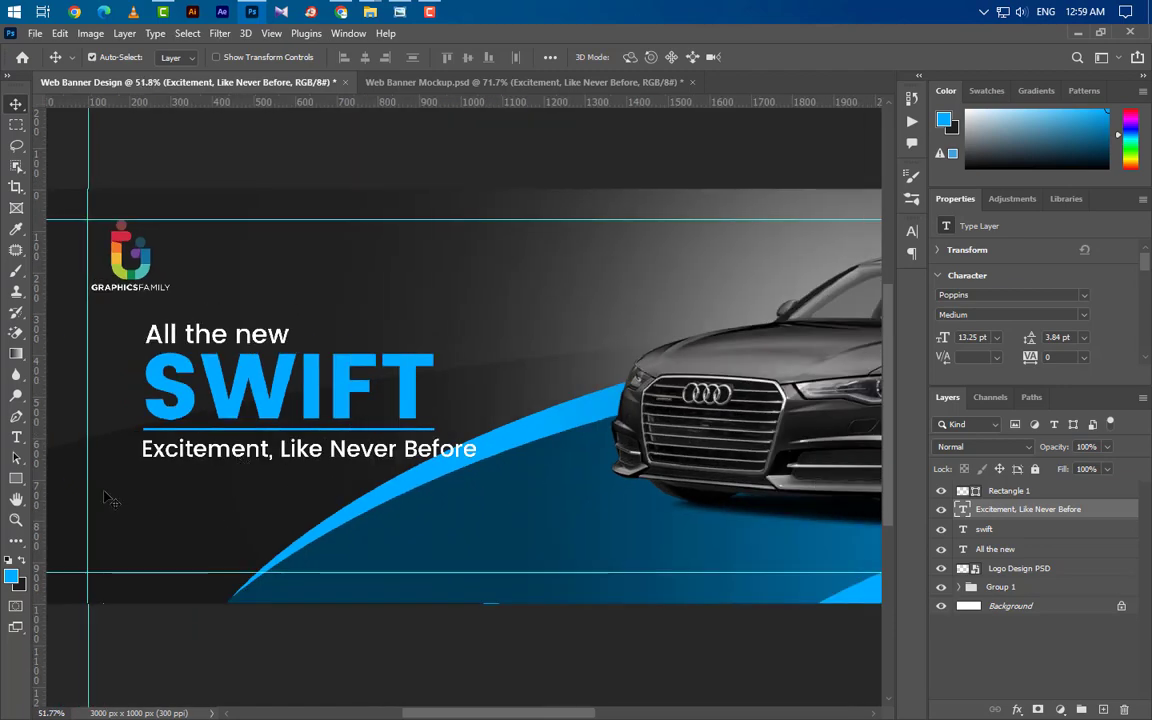
scroll(210, 475, "down", 1)
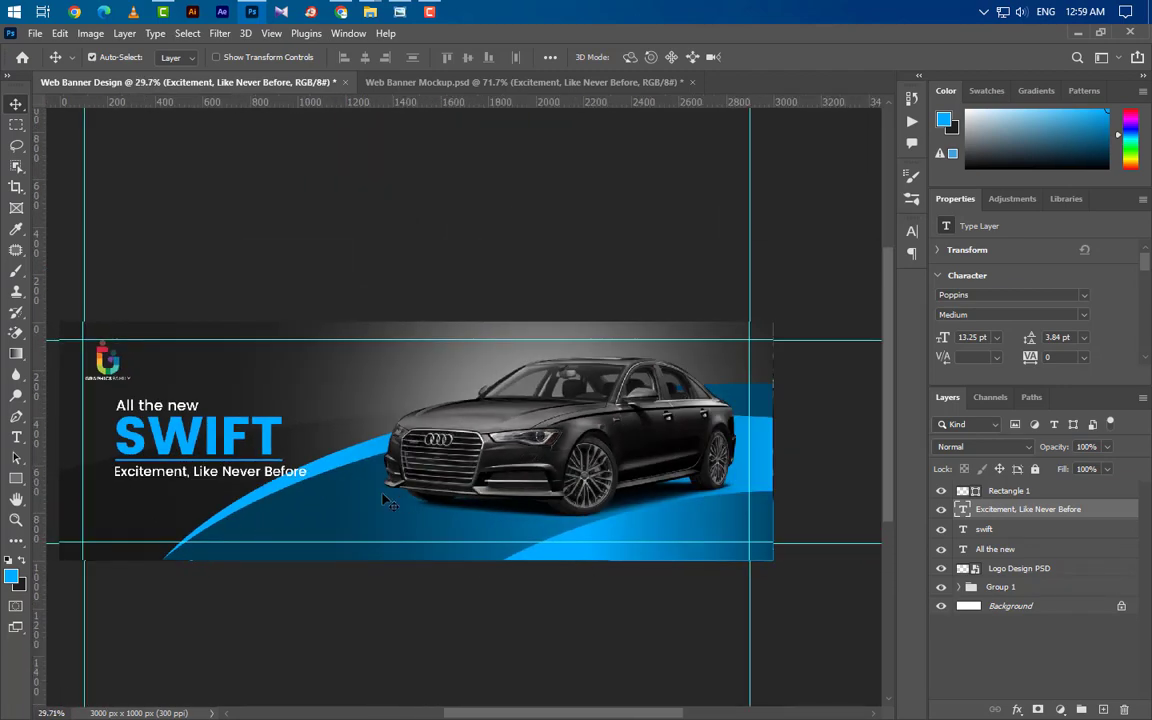
left_click(388, 503)
scroll(1030, 678, "down", 1)
key("alt+bracketright")
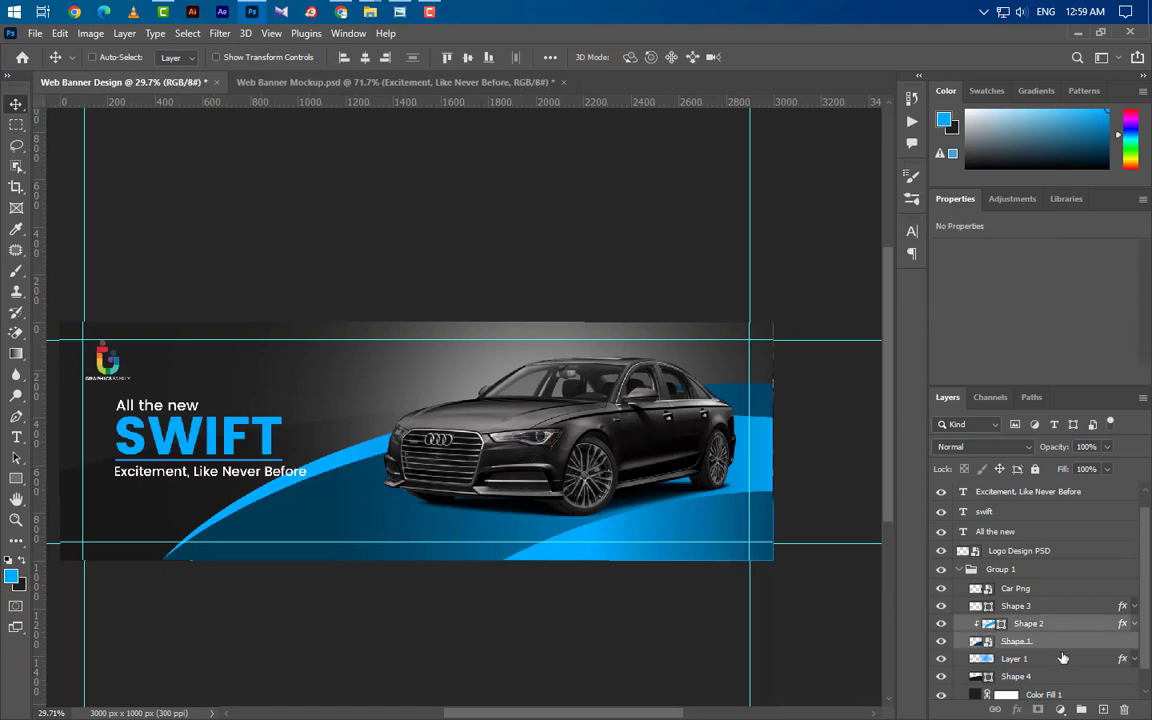
left_click(1040, 641, "ctrl")
left_click(1040, 676, "ctrl")
key("shift+Right")
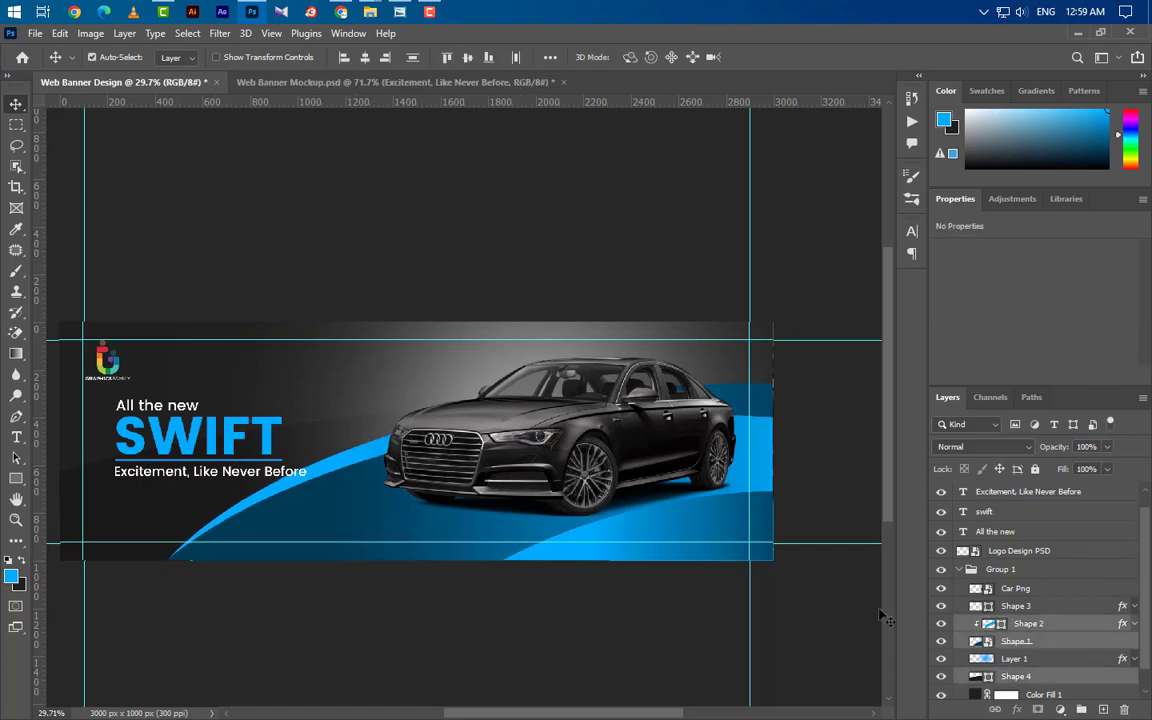
key("shift+Right")
key("shift+Right")
key("shift+Right")
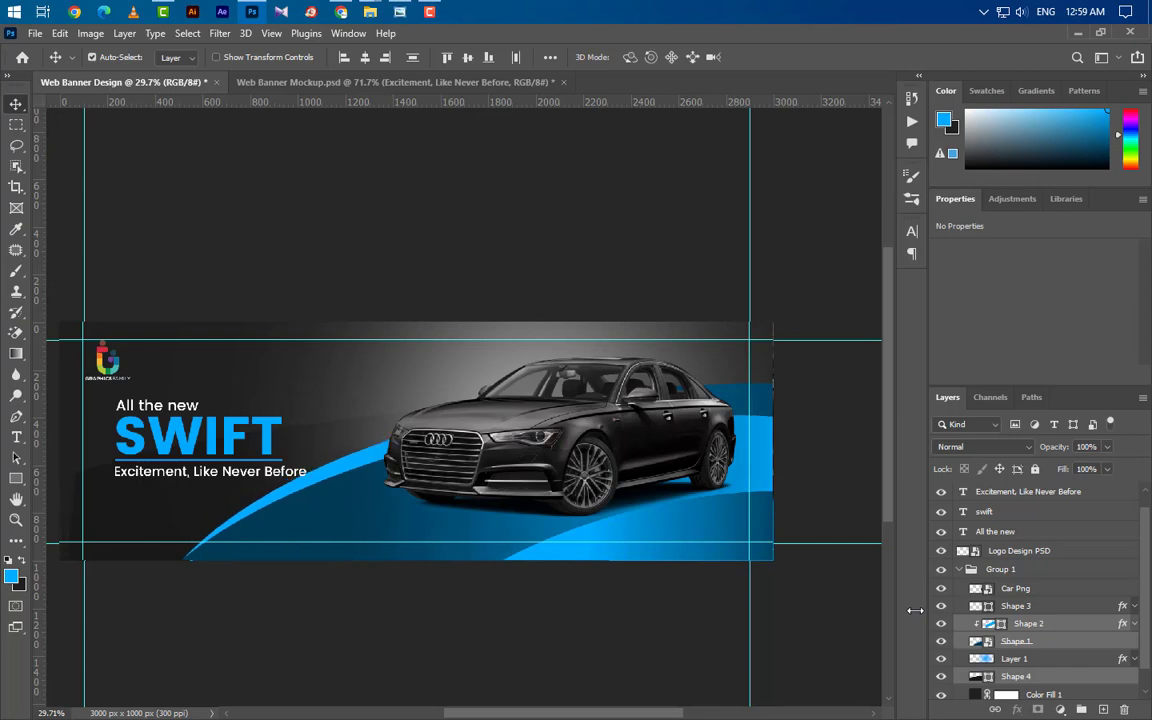
scroll(100, 482, "up", 1)
Collapse Group 1 and add a new empty layer above the Rectangle 1 underline
scroll(100, 482, "up", 3)
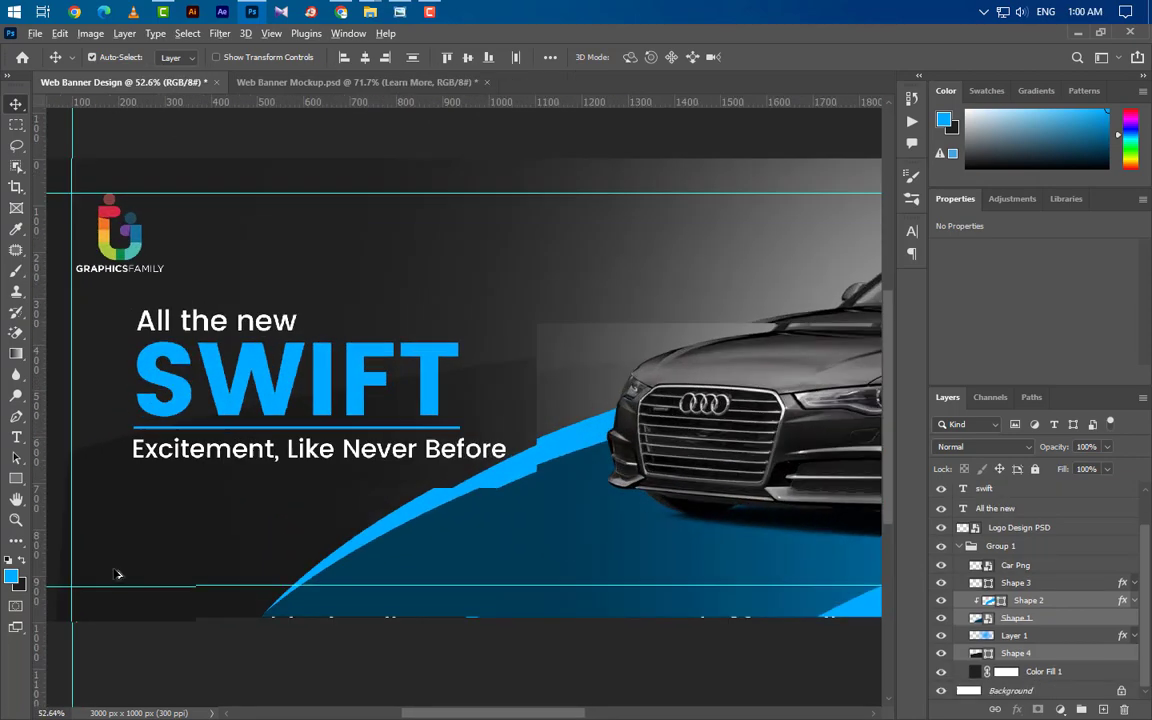
scroll(100, 482, "up", 1)
left_click(17, 481)
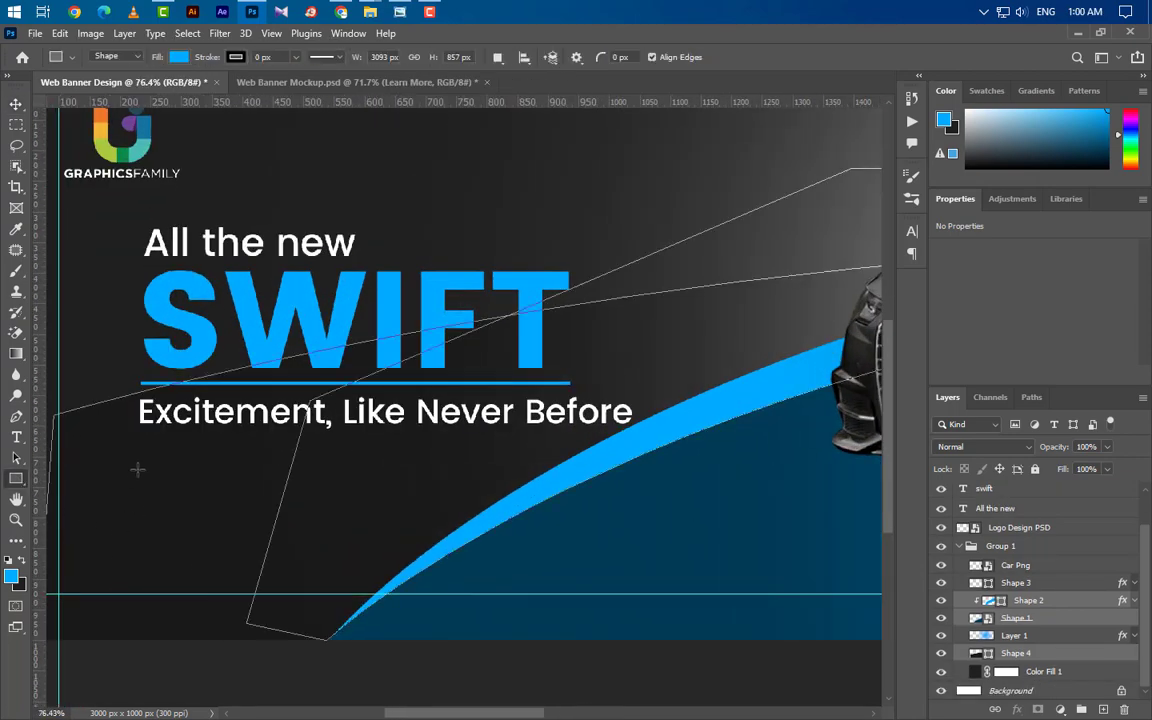
scroll(1079, 608, "up", 2)
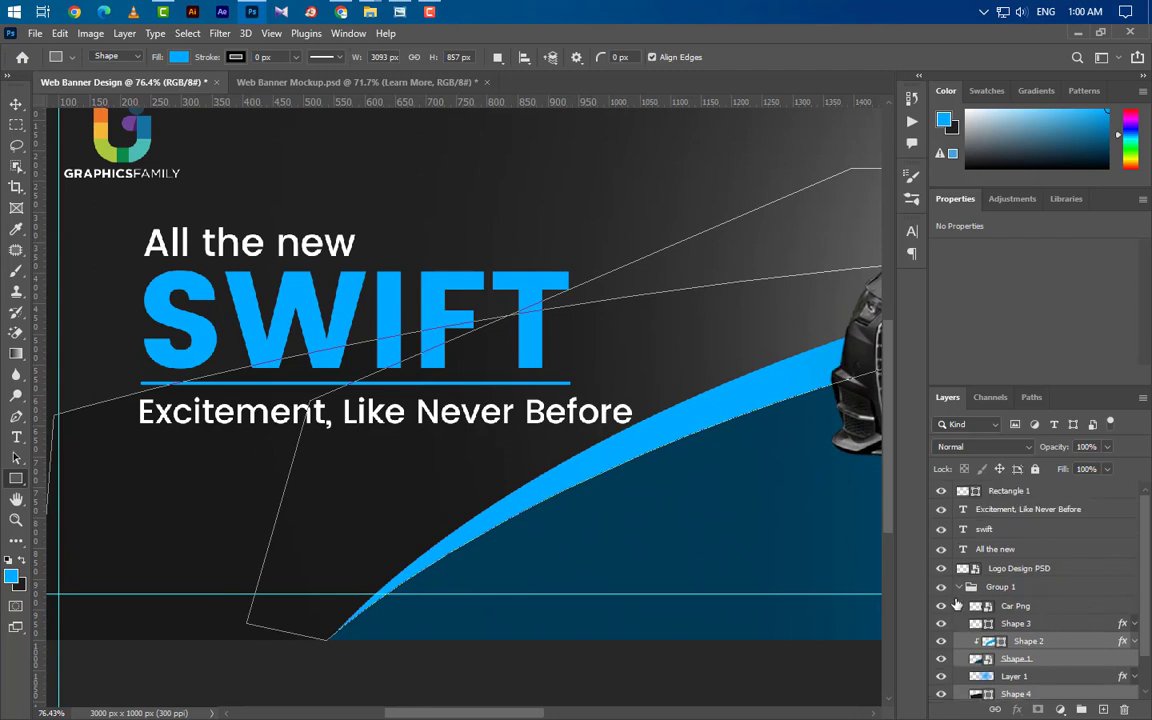
left_click(958, 587)
left_click(1060, 491)
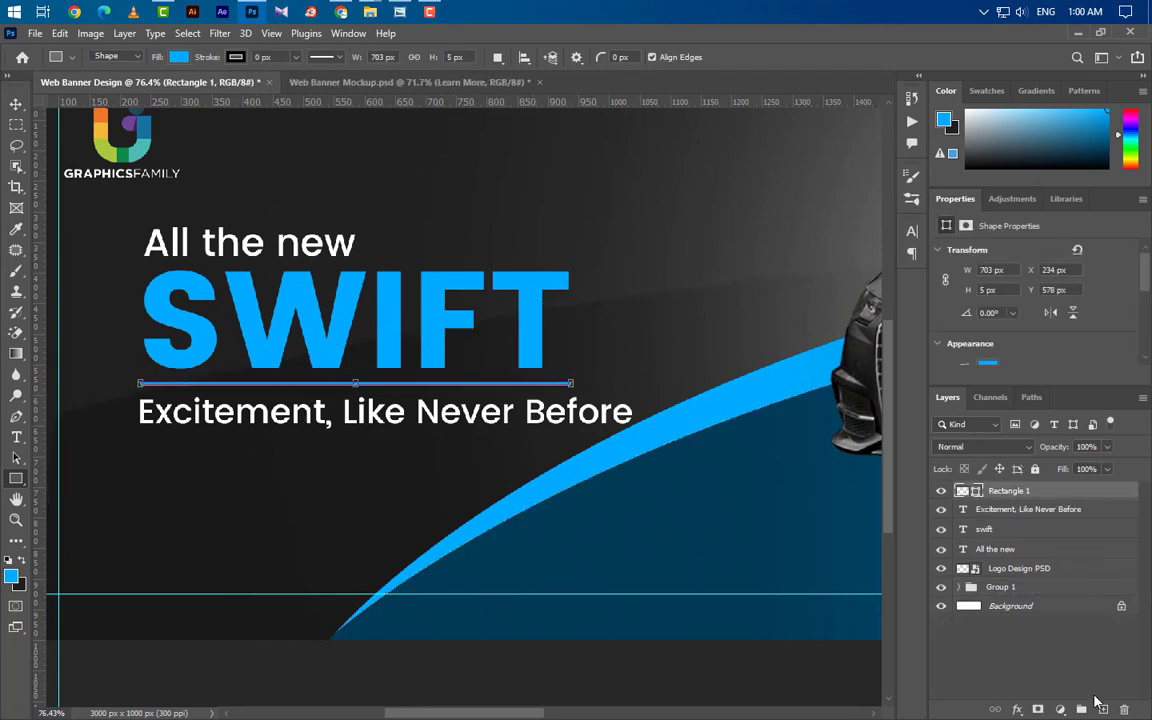
left_click(1100, 707)
Draw a 260 × 85 px rounded pill below the tagline with no fill and 5 px outline
left_click_drag(138, 463, 357, 531)
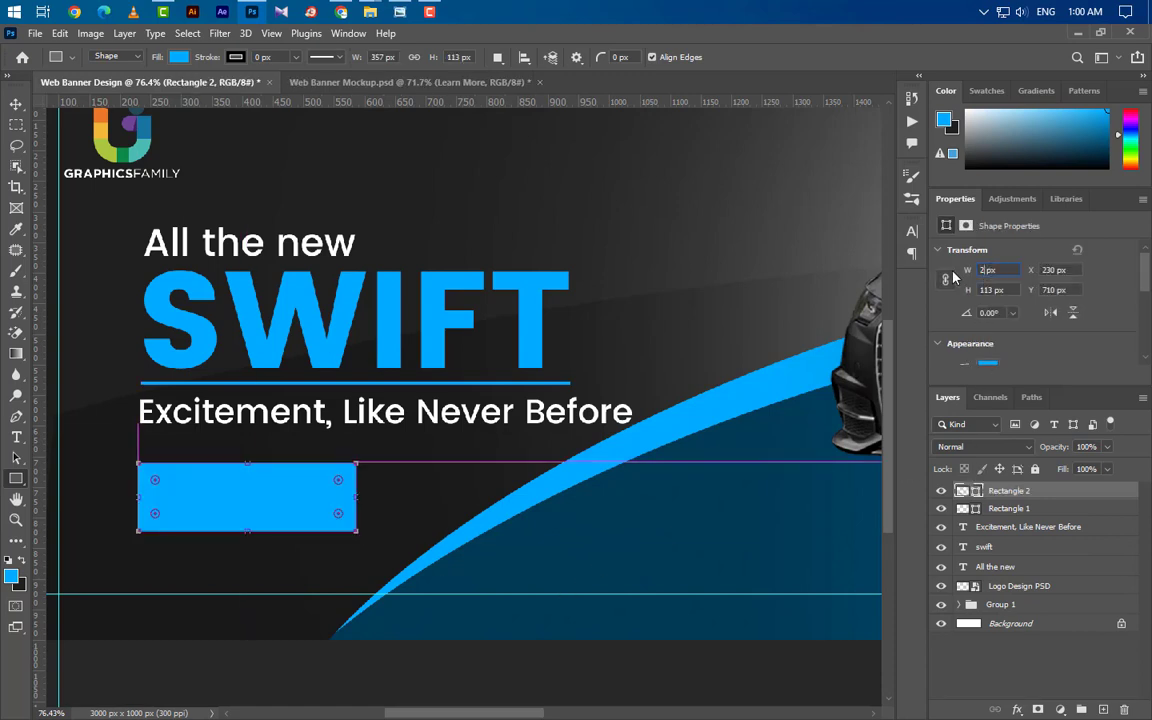
left_click(990, 290)
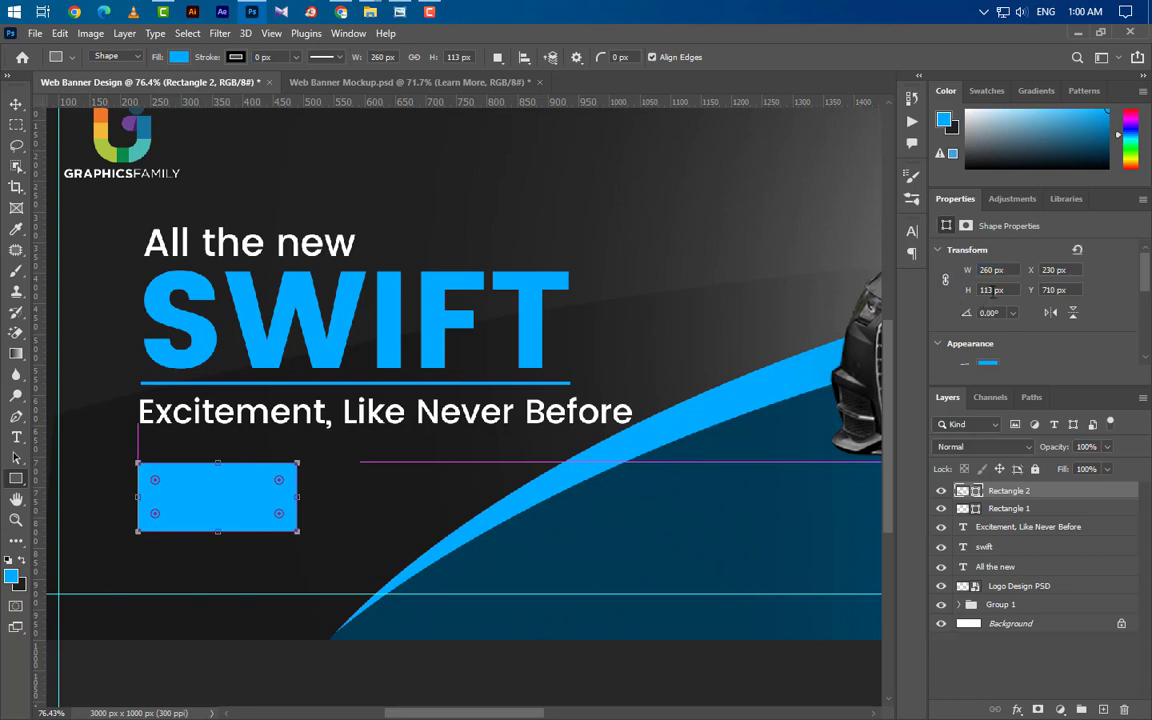
type("85")
key("Return")
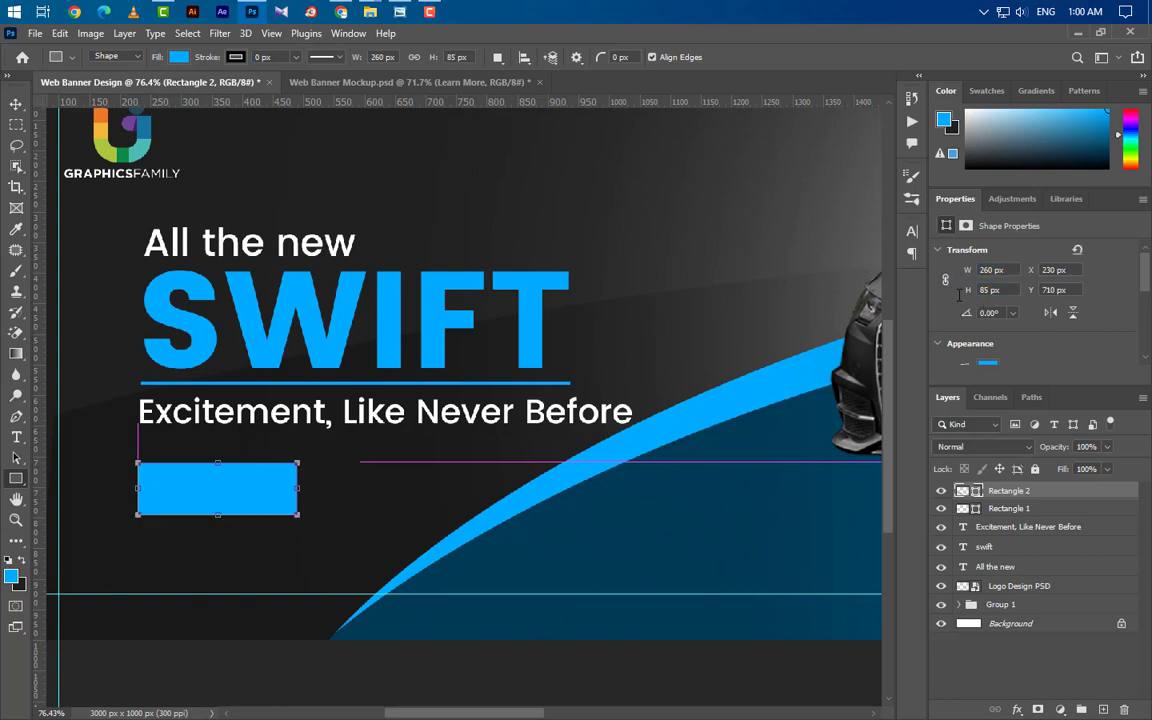
scroll(958, 302, "down", 2)
scroll(960, 300, "down", 2)
scroll(966, 296, "down", 2)
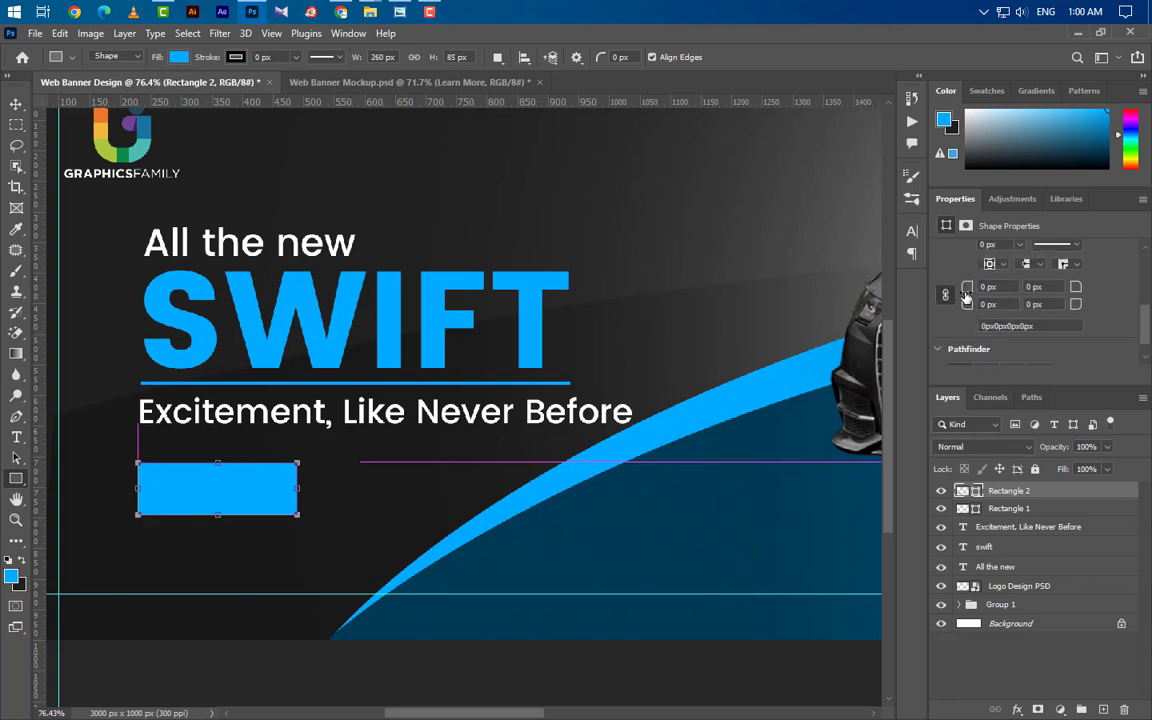
left_click_drag(1033, 287, 1149, 287)
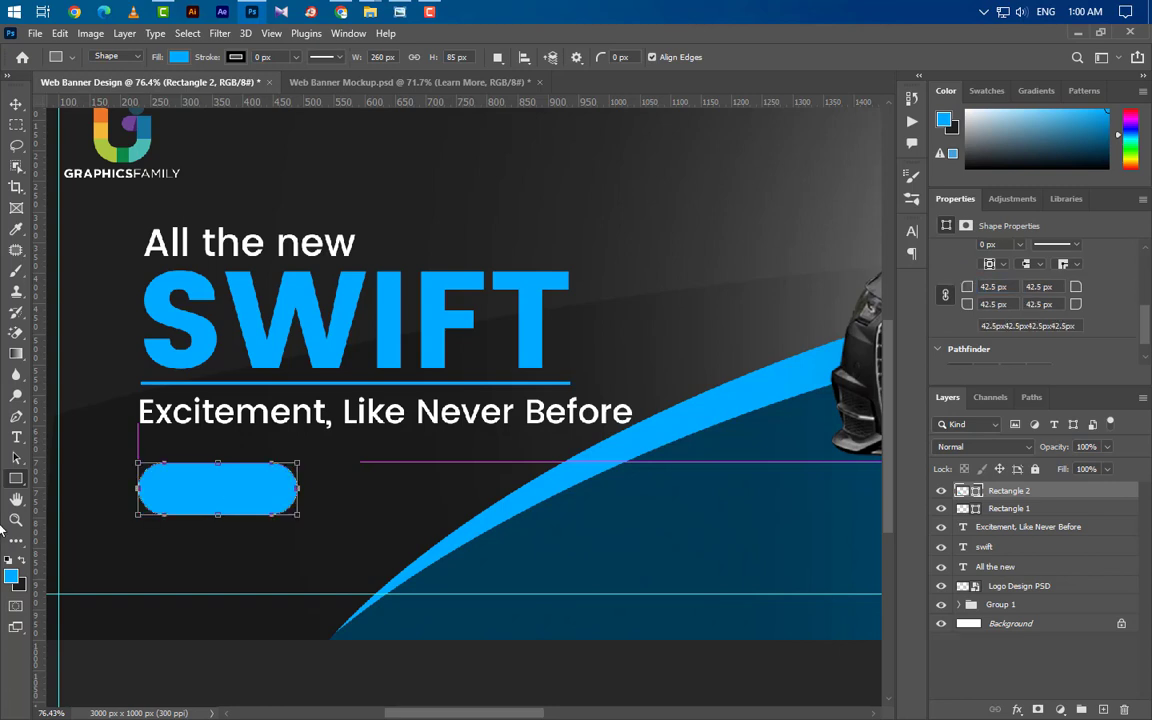
left_click(178, 57)
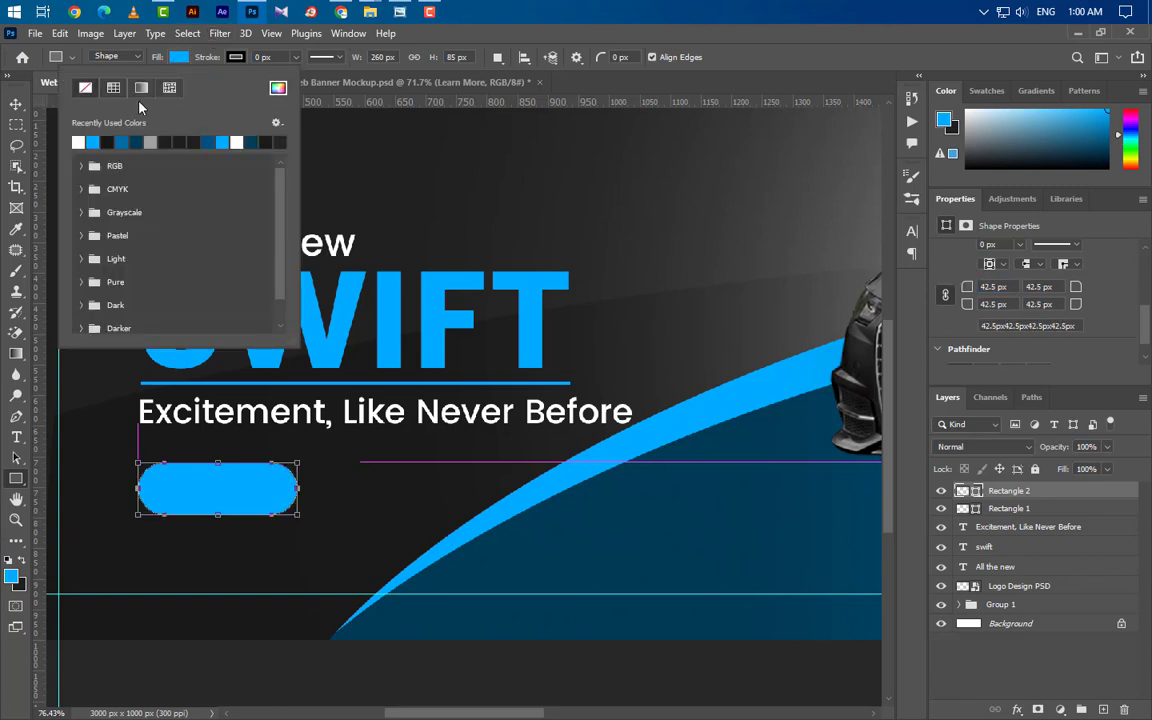
left_click(85, 87)
left_click(234, 58)
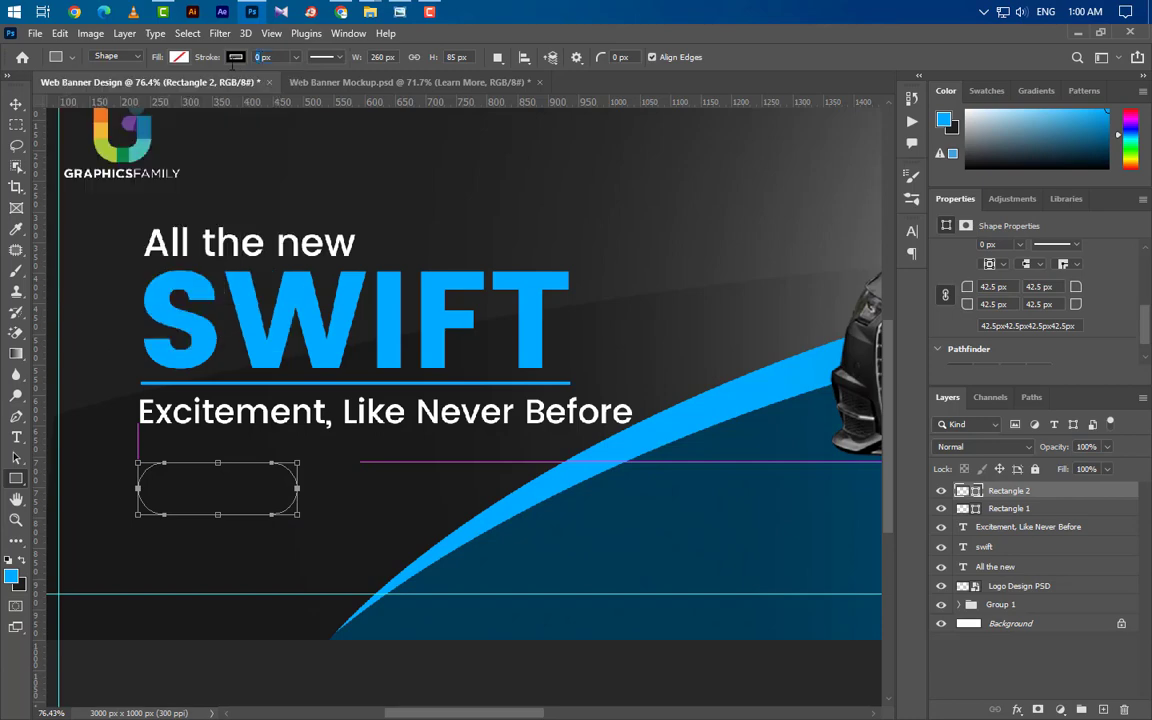
type("5")
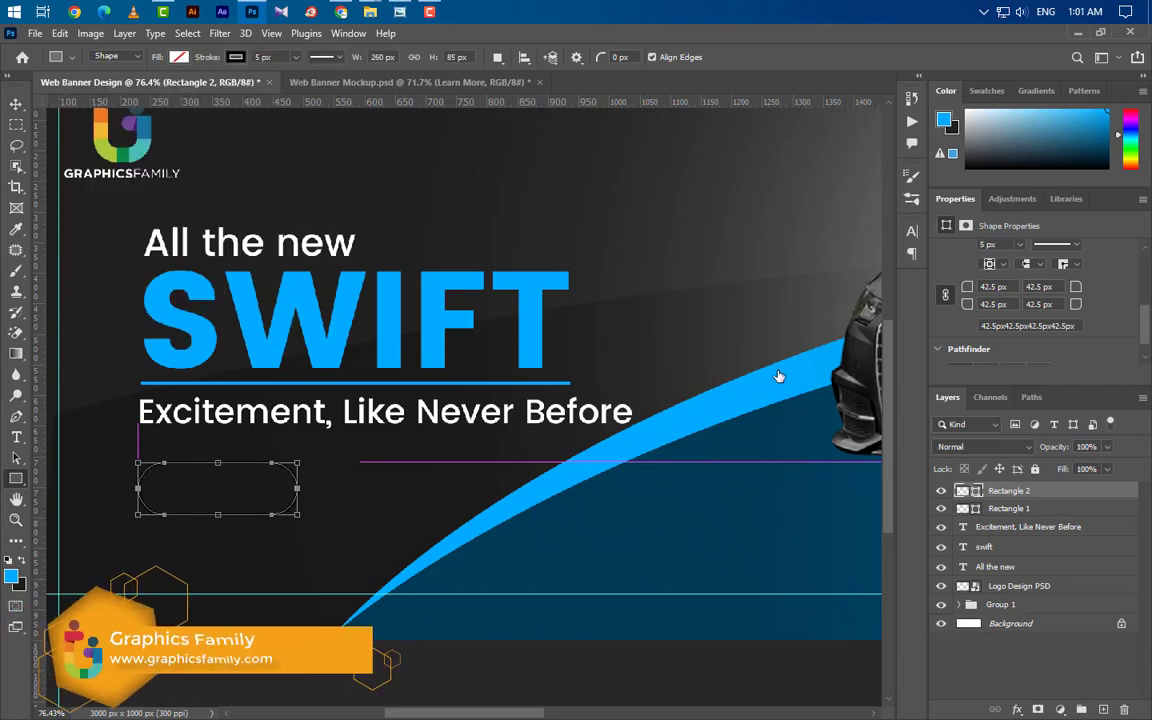
Give Rectangle 2 a #00abfe blue Color Overlay sampled from the SWIFT headline
double_click(1060, 490)
left_click(370, 548)
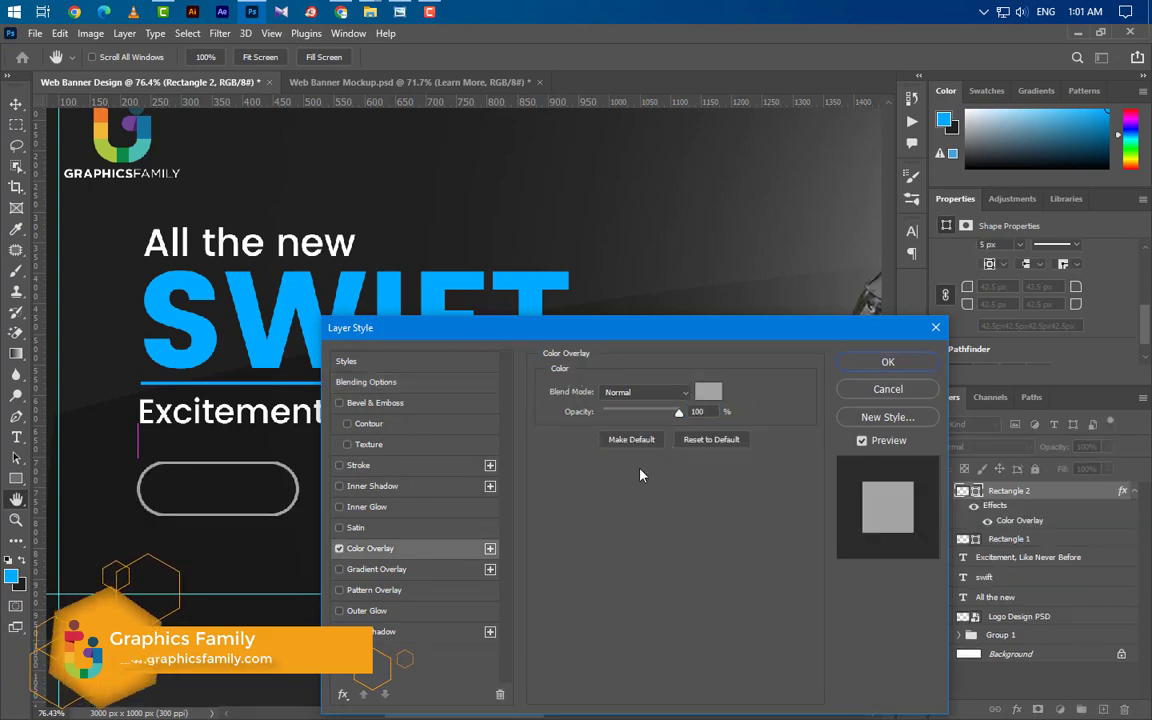
left_click(713, 393)
left_click(300, 320)
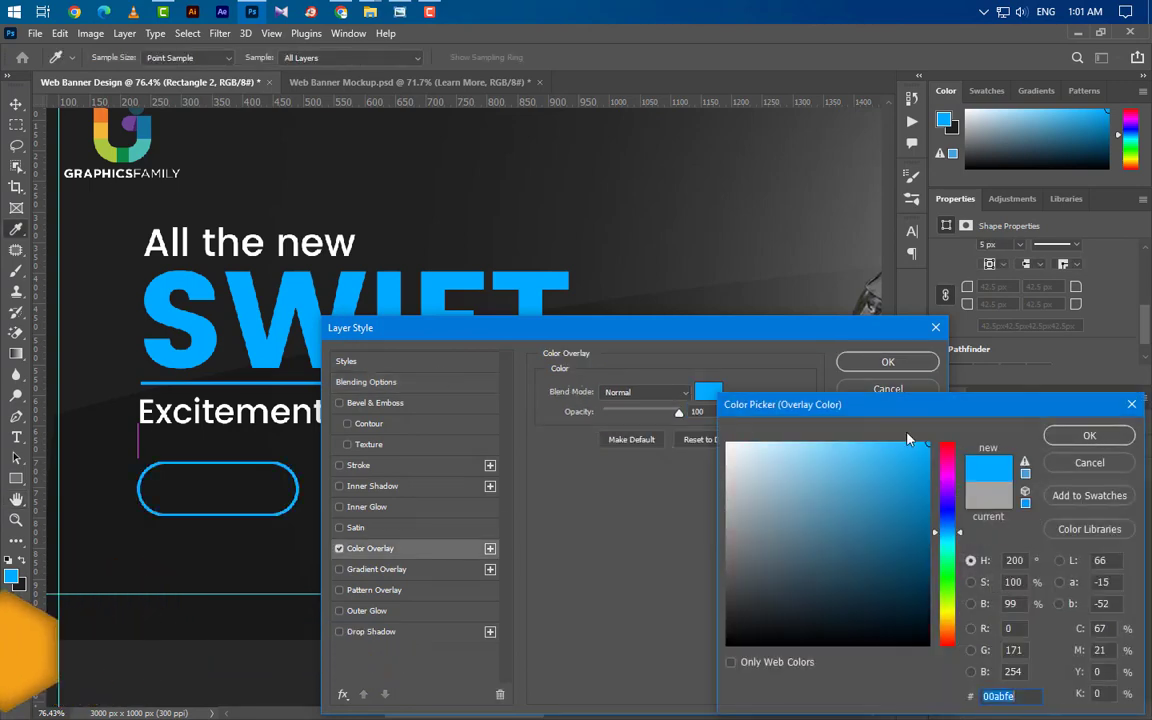
left_click(1080, 438)
left_click(887, 361)
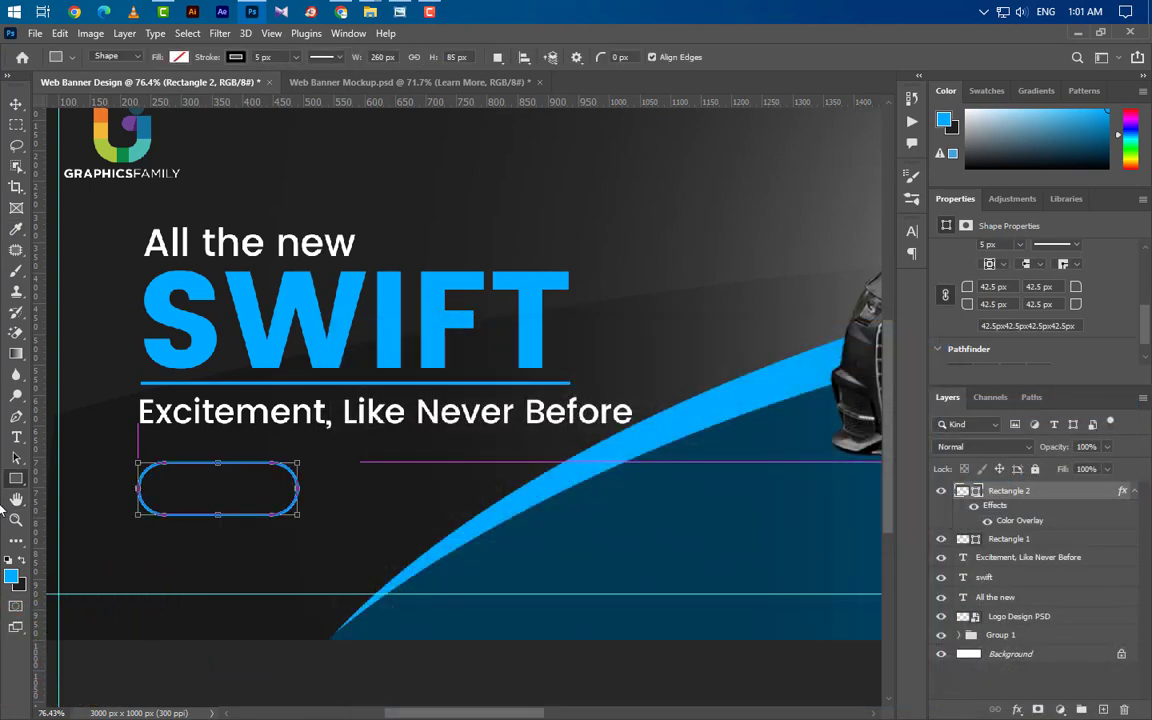
left_click(18, 440)
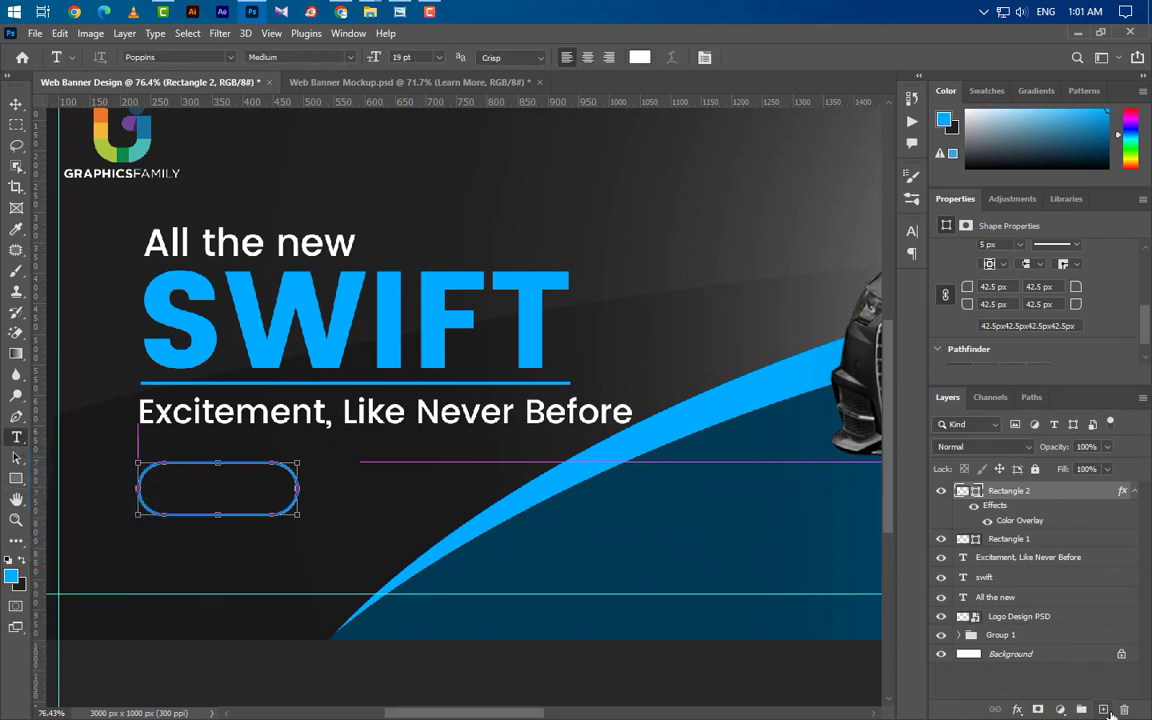
Type 'Learn More' inside the rounded button and set it to 8.35 pt
left_click(1104, 709)
left_click(159, 490)
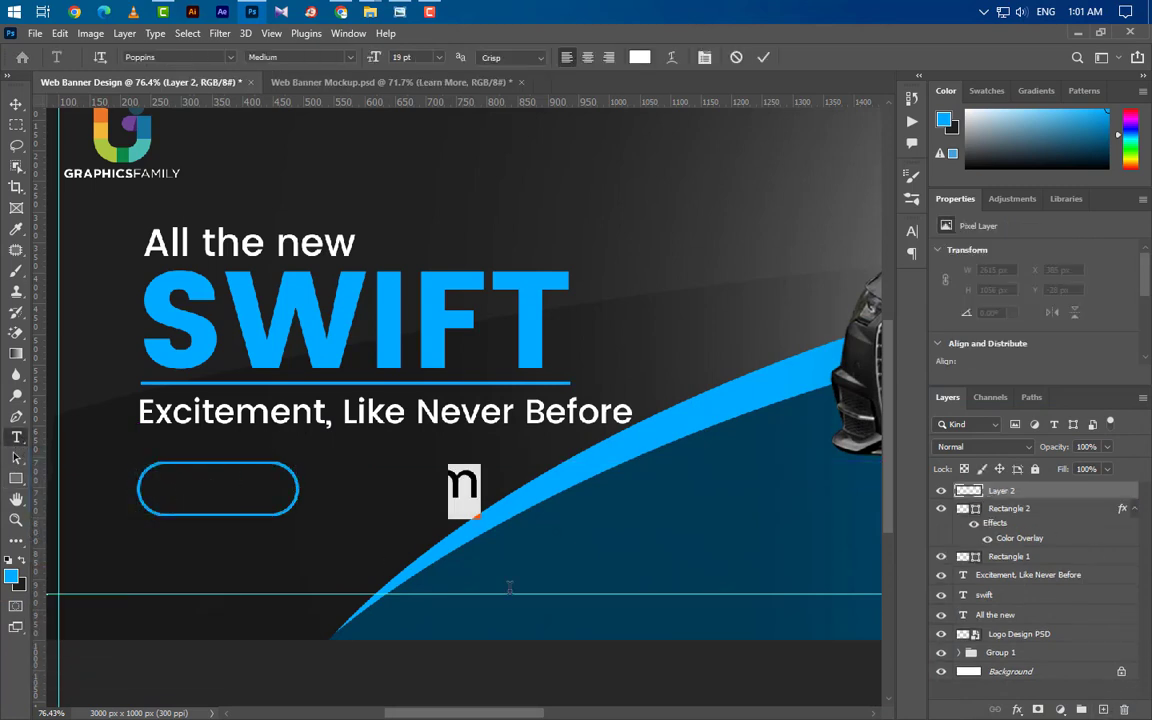
type("Lea")
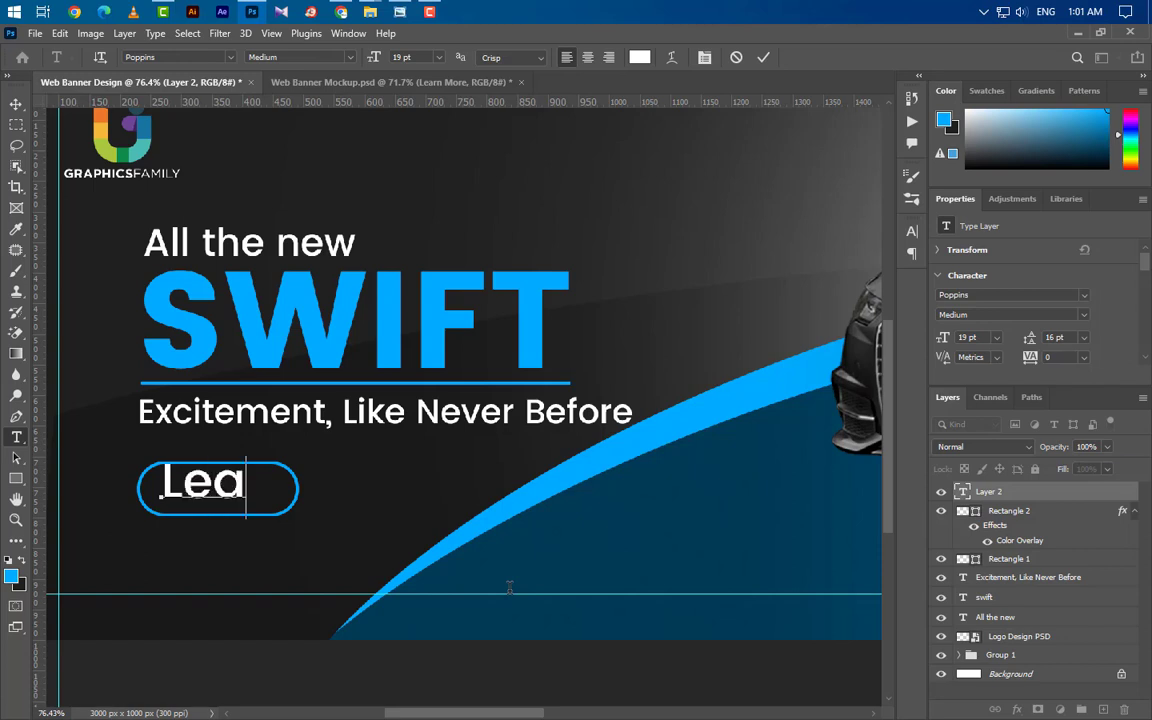
type("rn M")
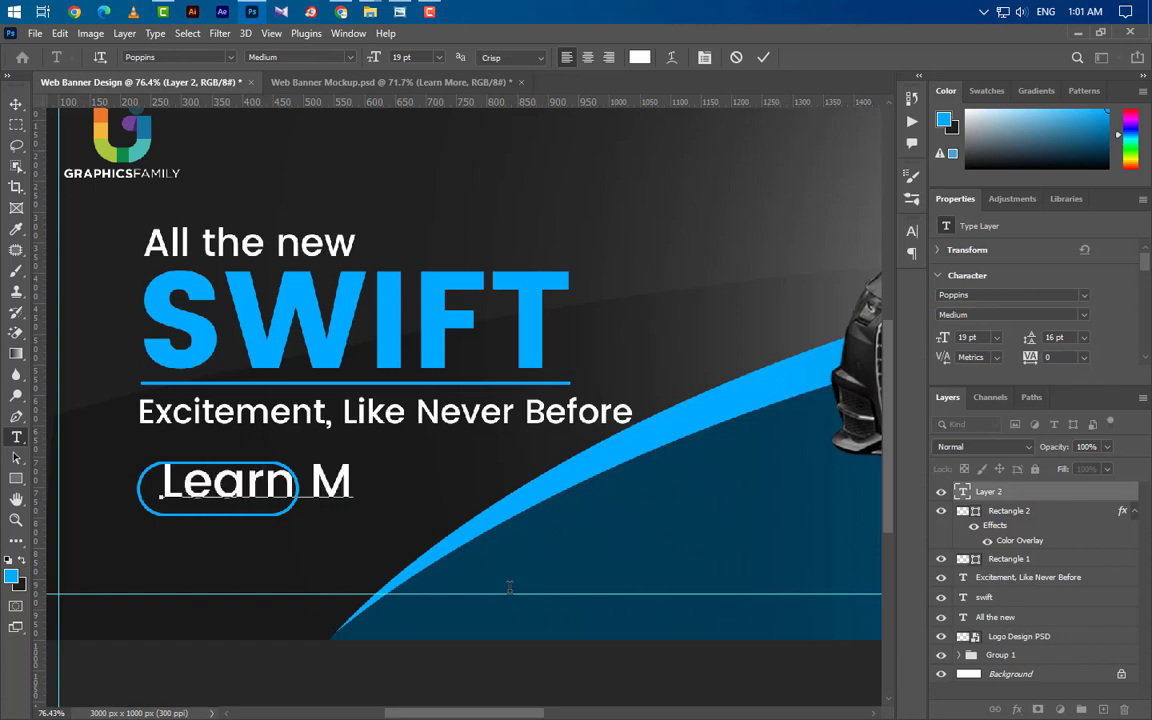
type("ore")
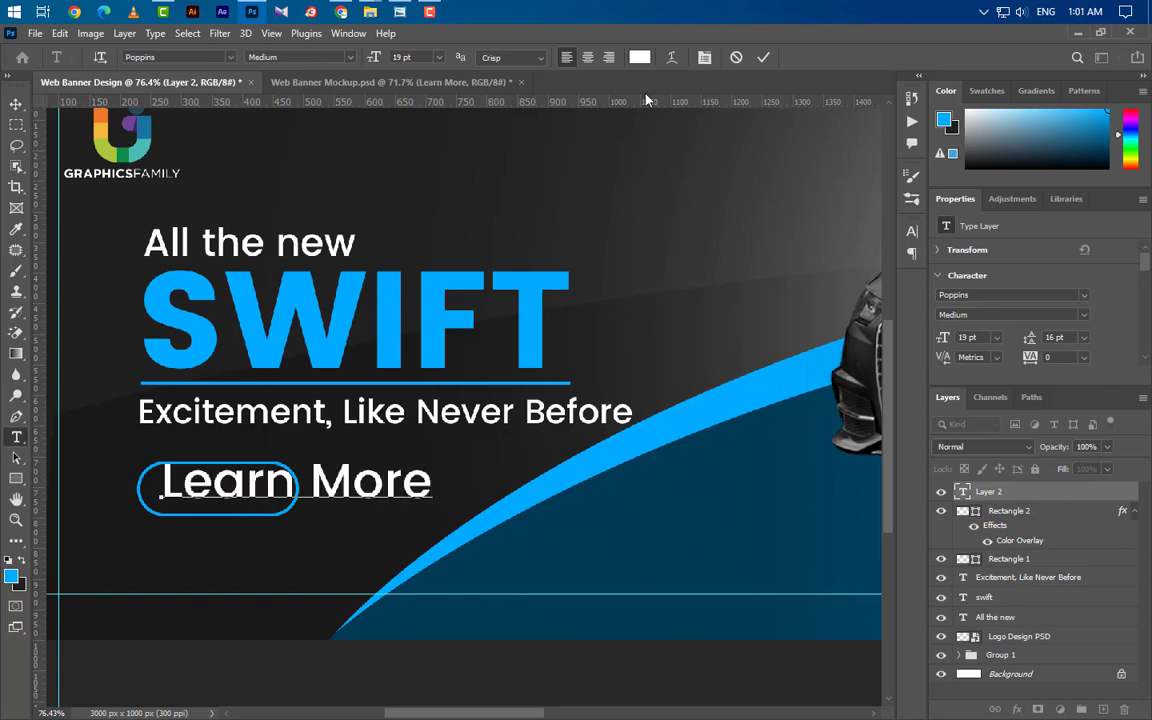
left_click(762, 58)
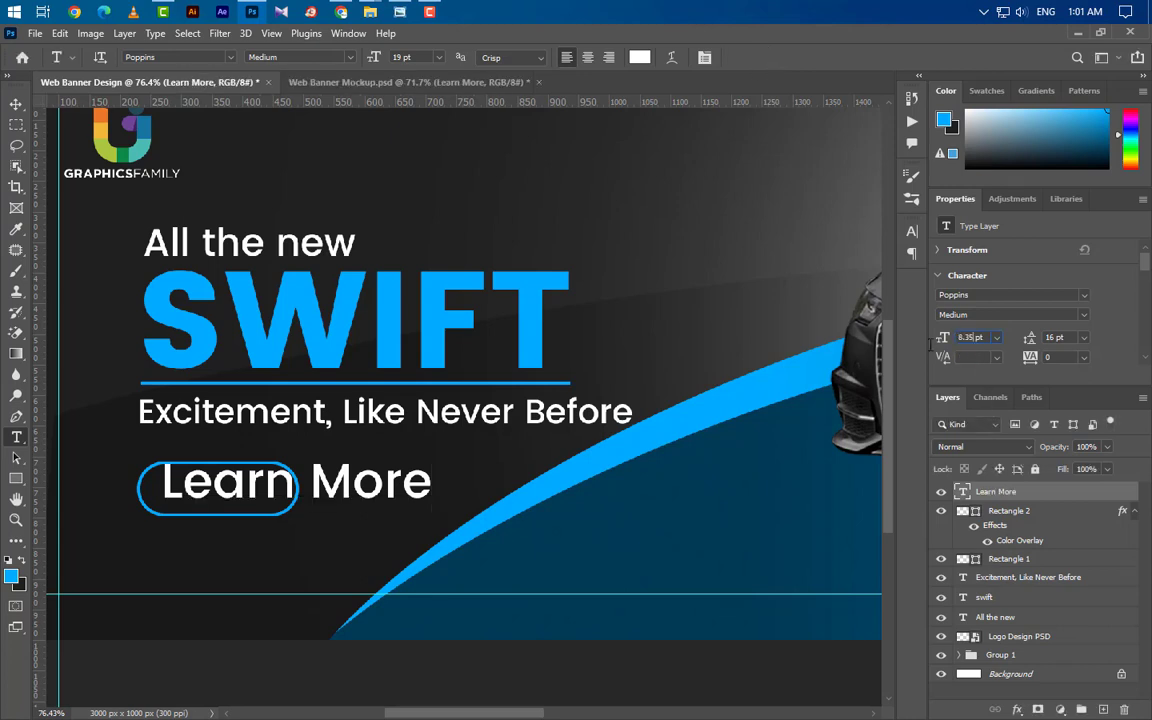
key("Return")
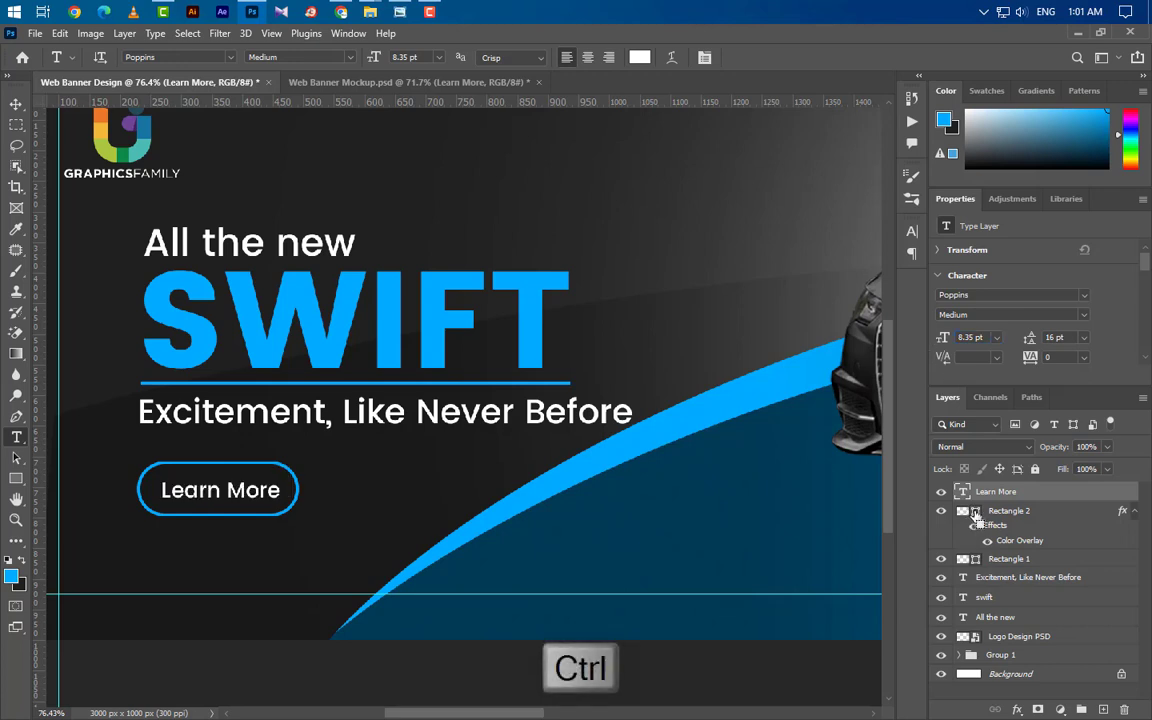
Centre the Learn More text horizontally within the button shape's selection, then deselect
left_click(963, 511, "ctrl")
left_click(16, 103)
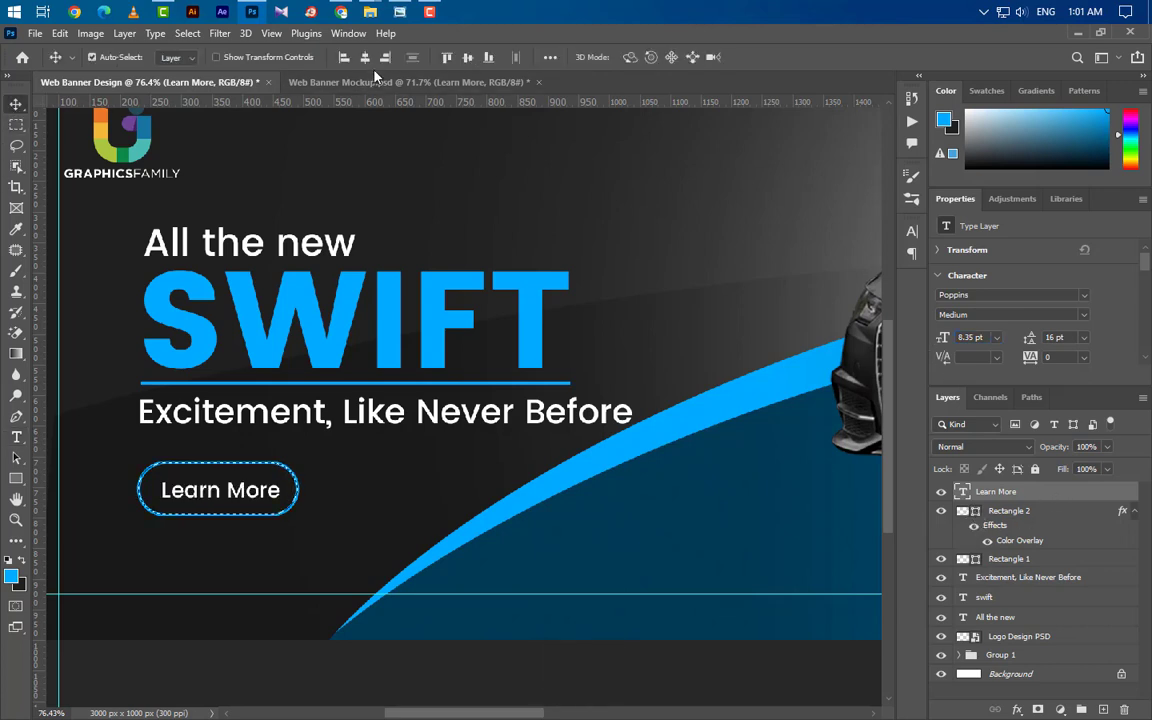
left_click(365, 57)
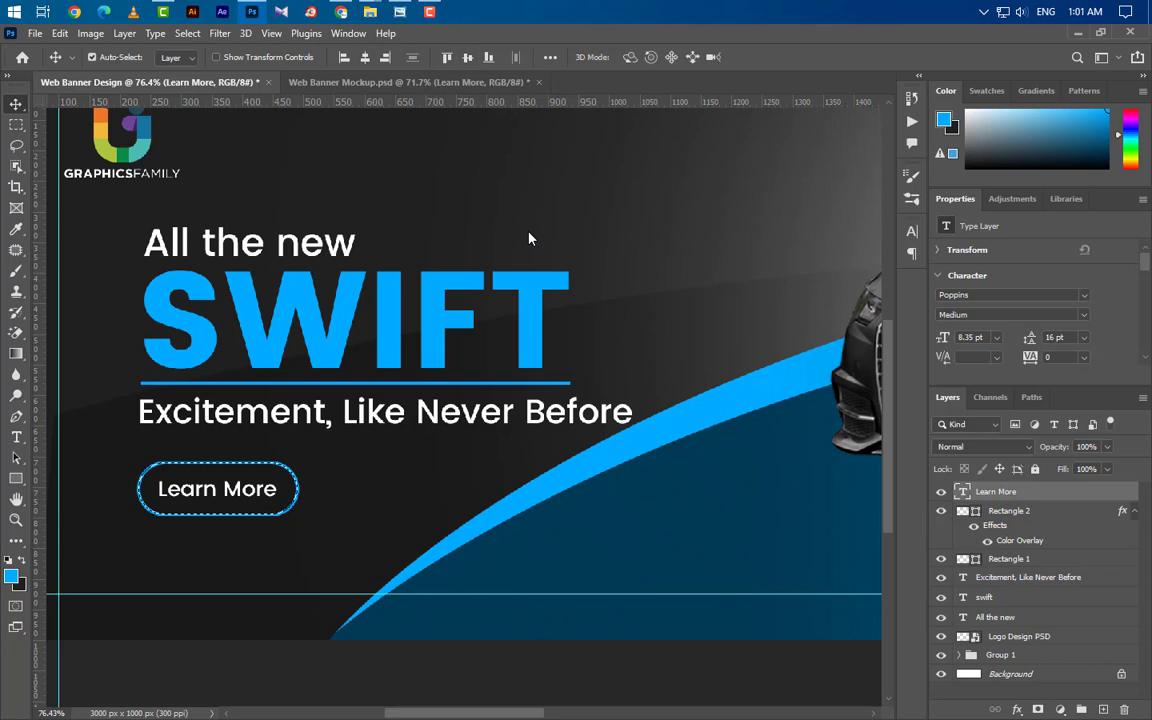
key("ctrl+d")
scroll(530, 238, "up", 2)
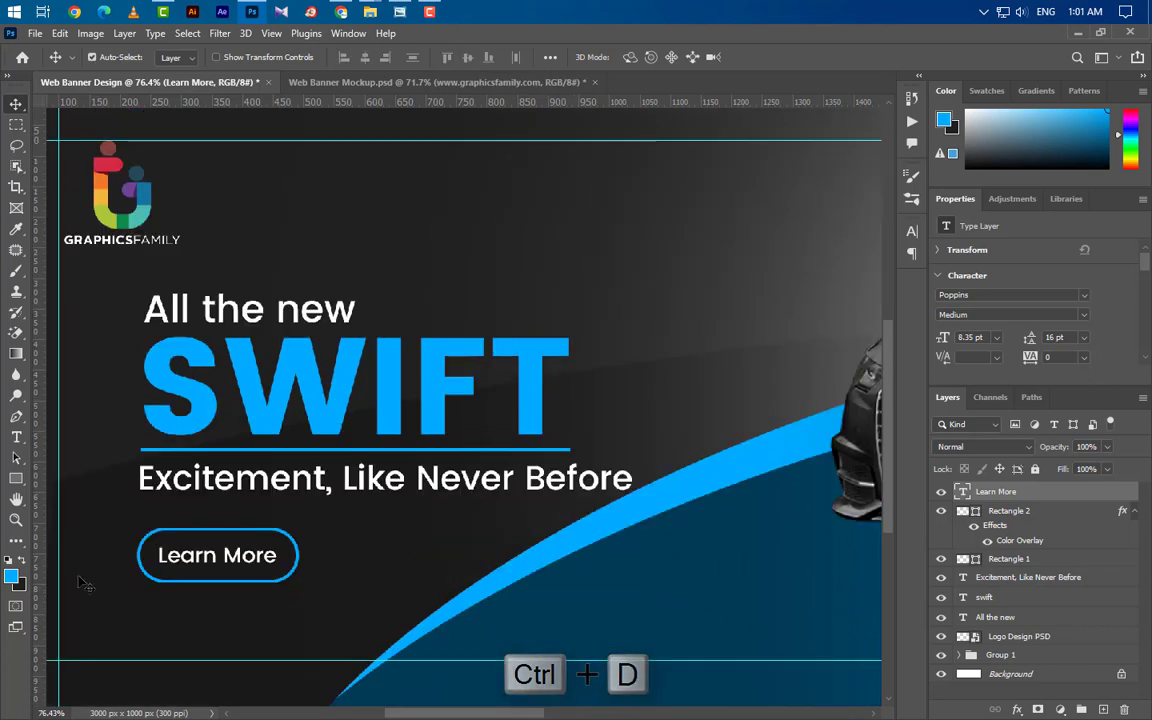
left_click(16, 437)
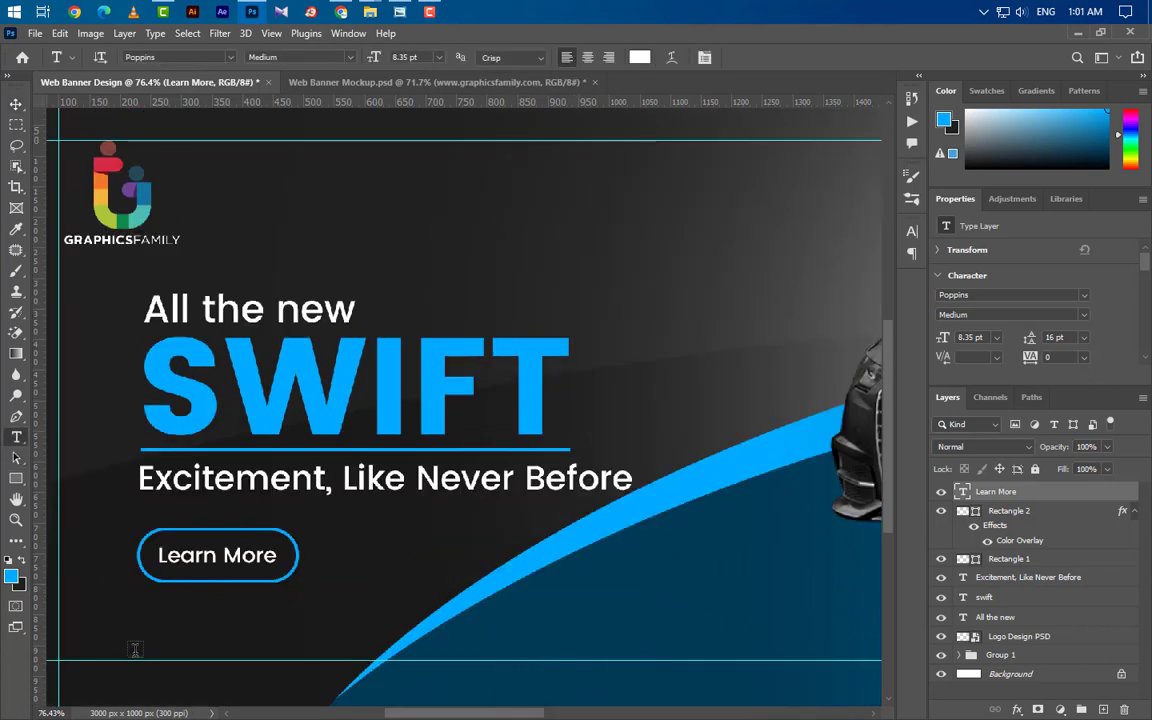
left_click(135, 645)
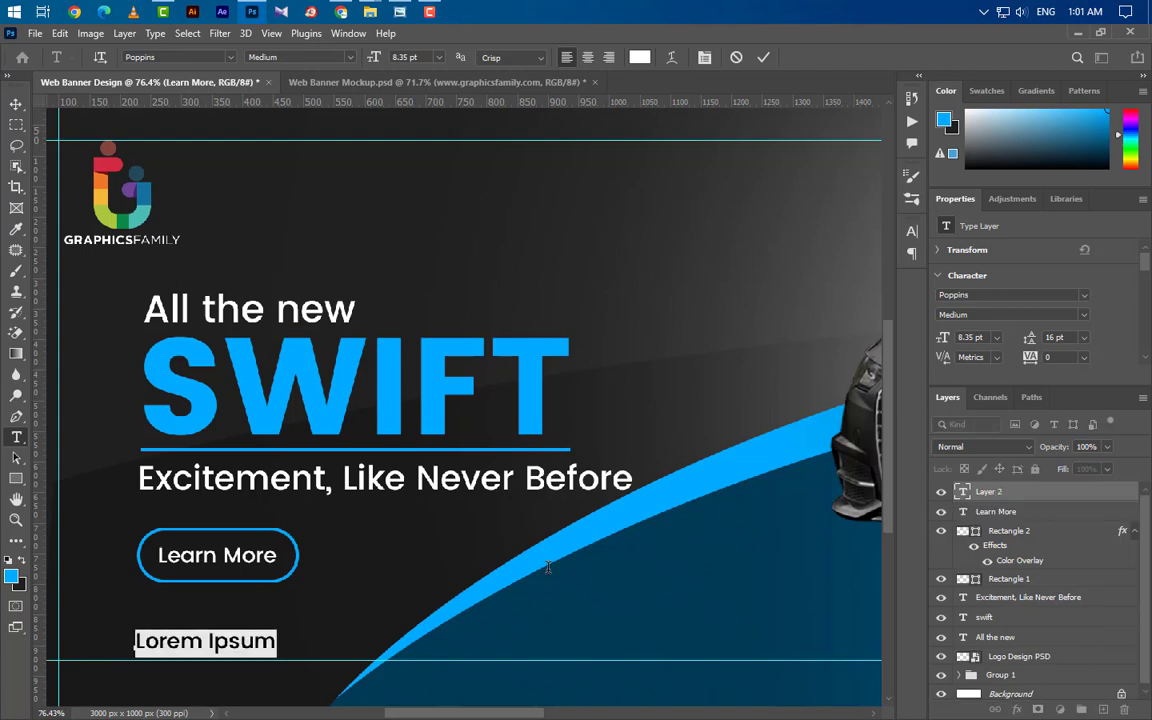
type("ww")
type("graphi")
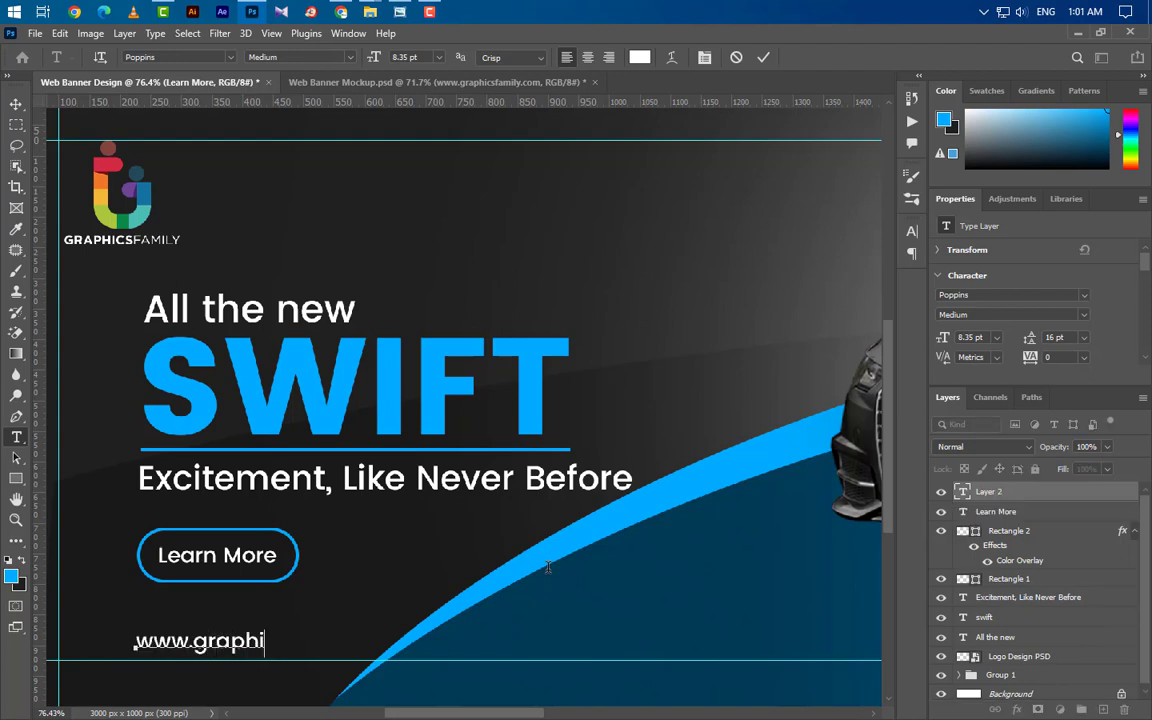
type("mily.com")
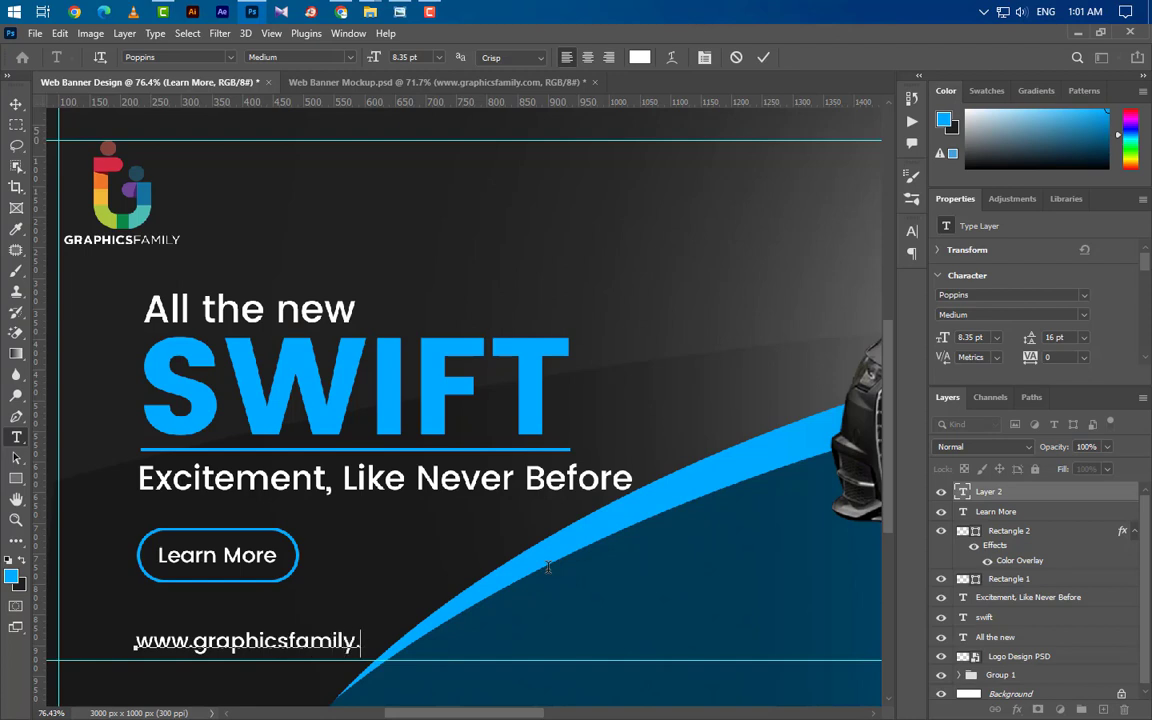
left_click(761, 56)
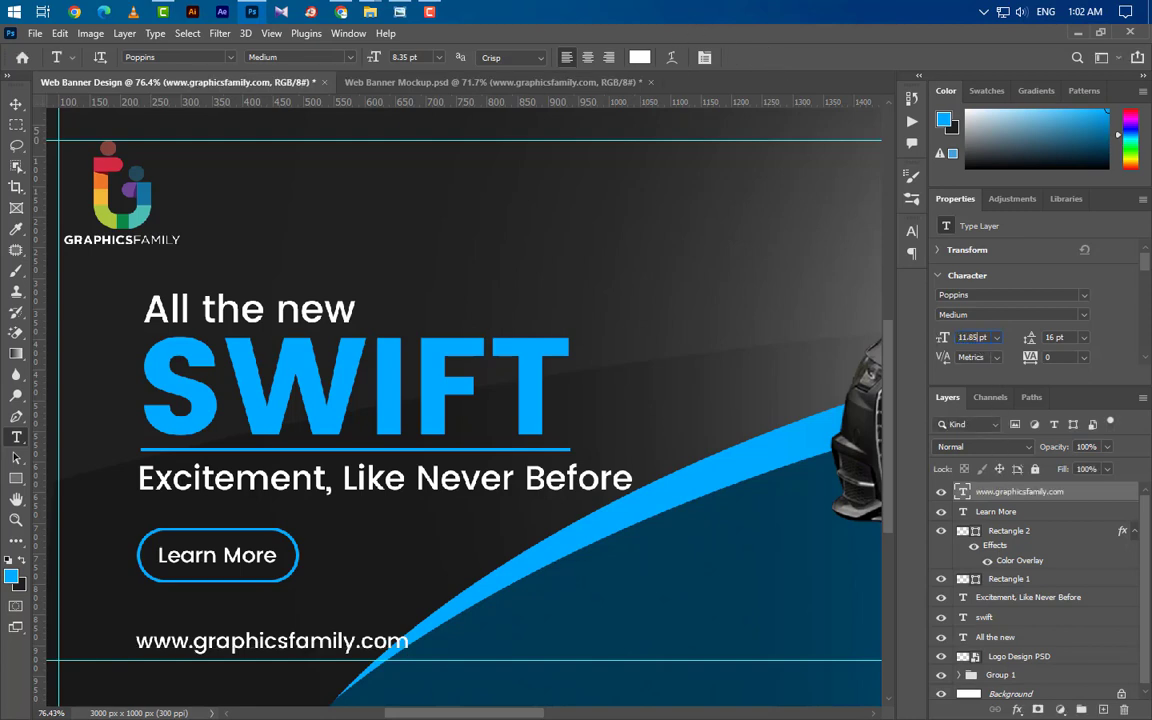
left_click(1010, 314)
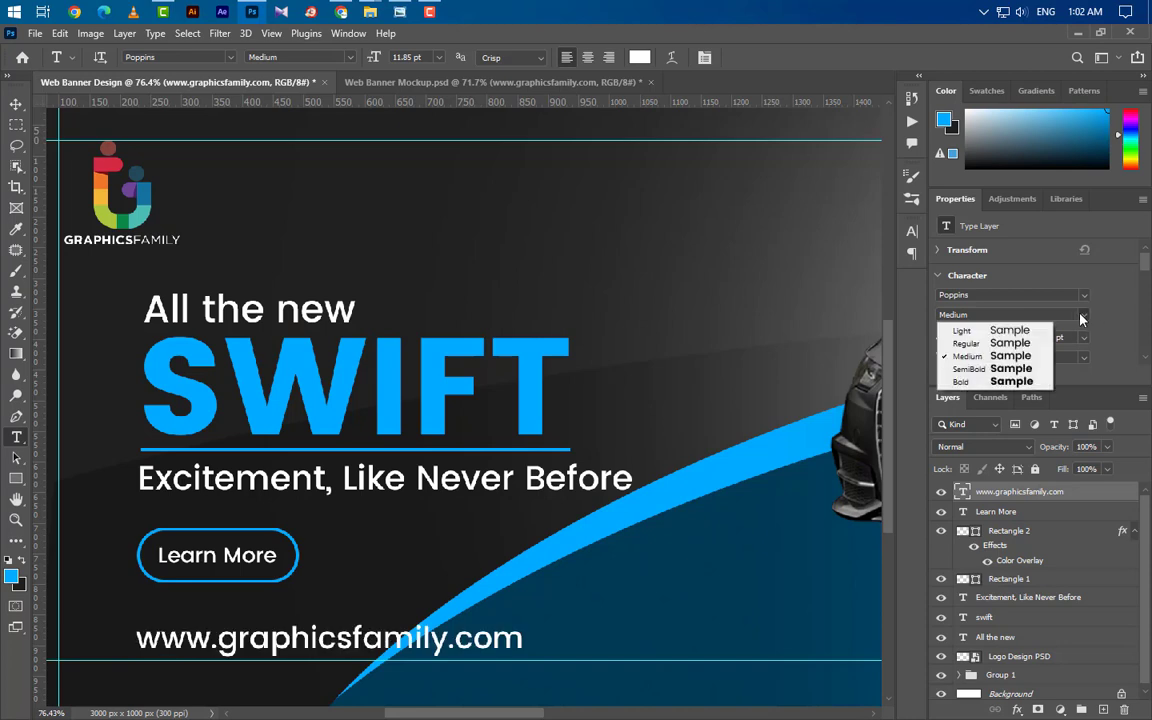
left_click(993, 342)
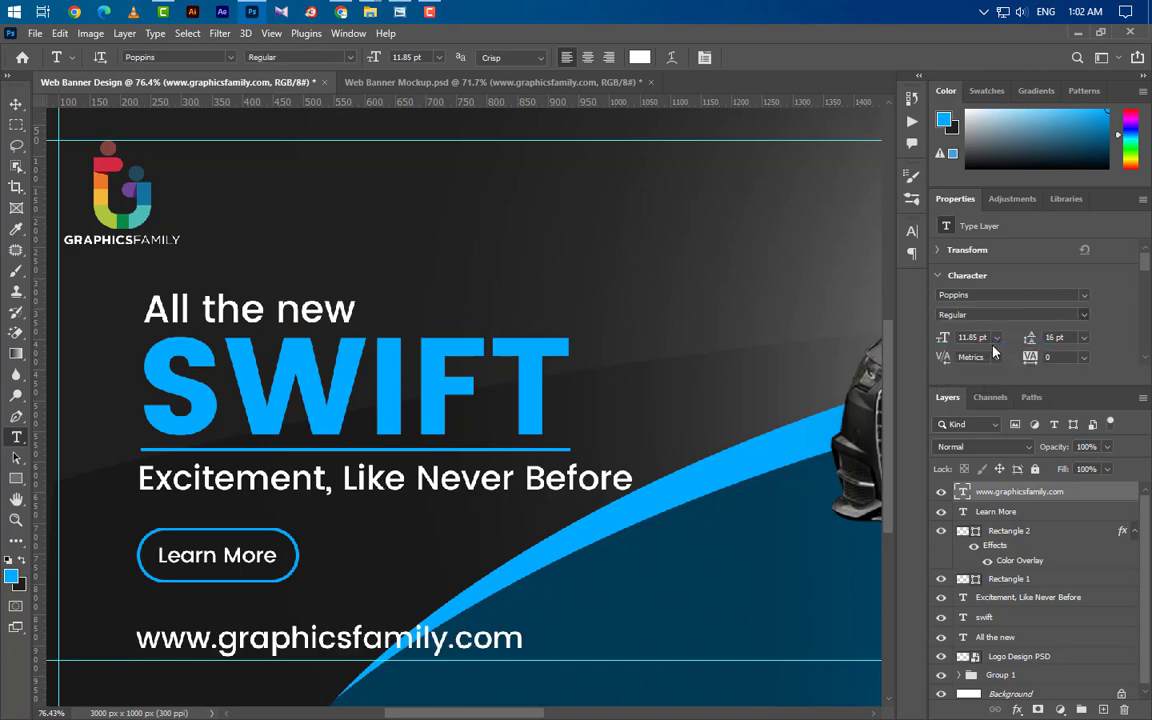
left_click(16, 104)
Move the Learn More button down and align the website text with its left edge
left_click_drag(273, 652, 267, 647)
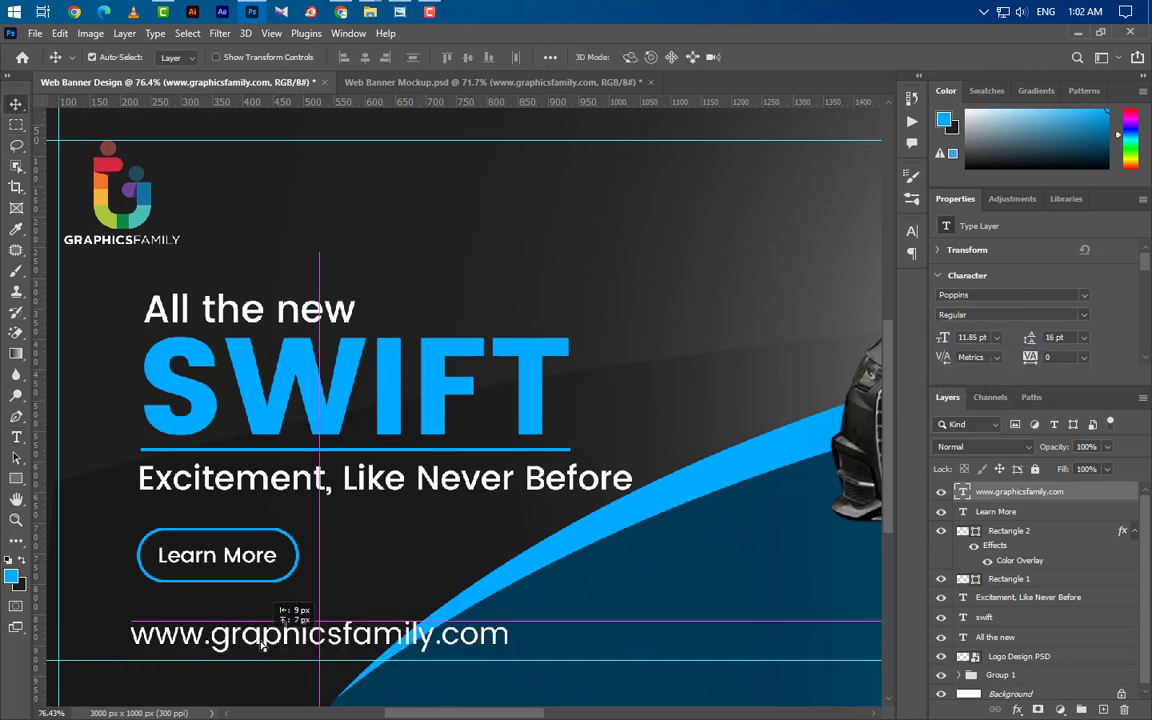
left_click(270, 563)
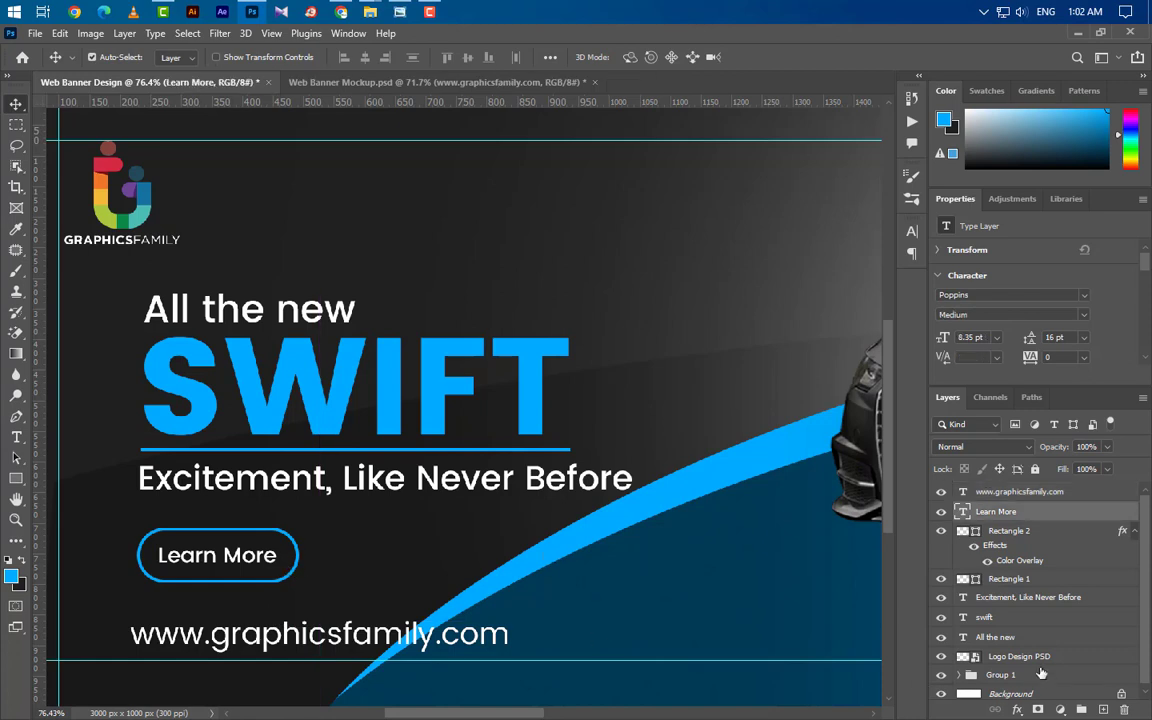
left_click(1050, 565, "ctrl")
key("Down")
key("Down")
key("Down")
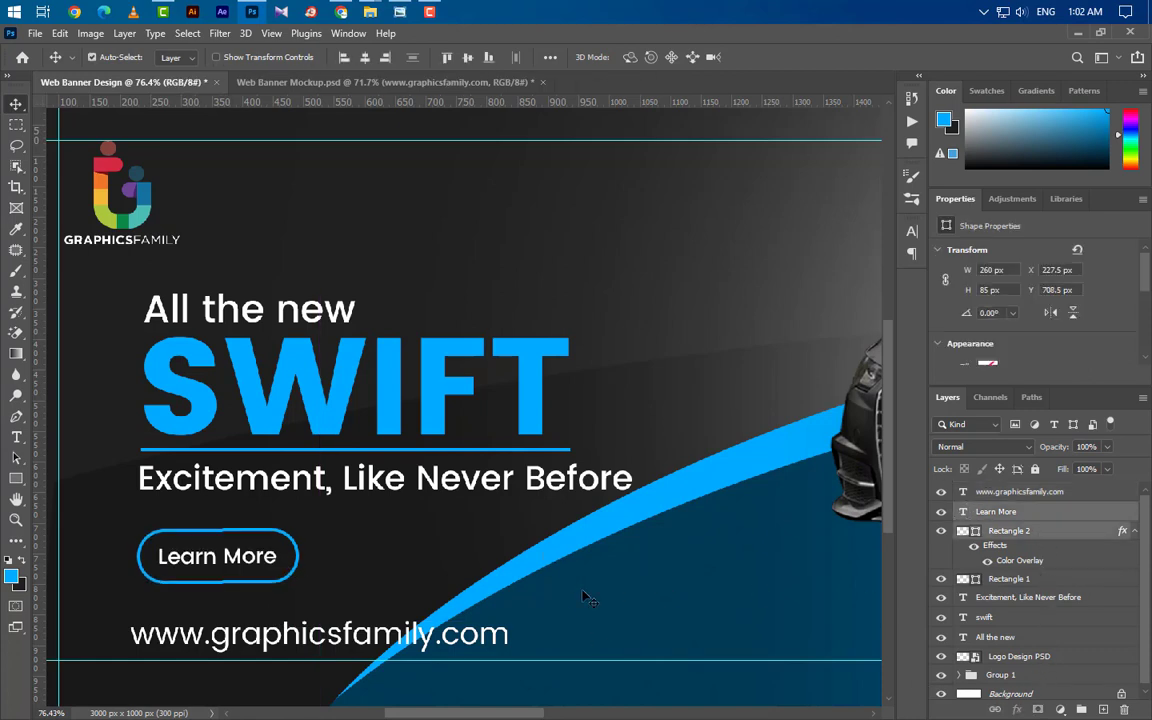
key("Down")
key("Down")
key("Down")
key("Down")
key("Down")
key("Down")
key("Down")
key("Down")
key("Down")
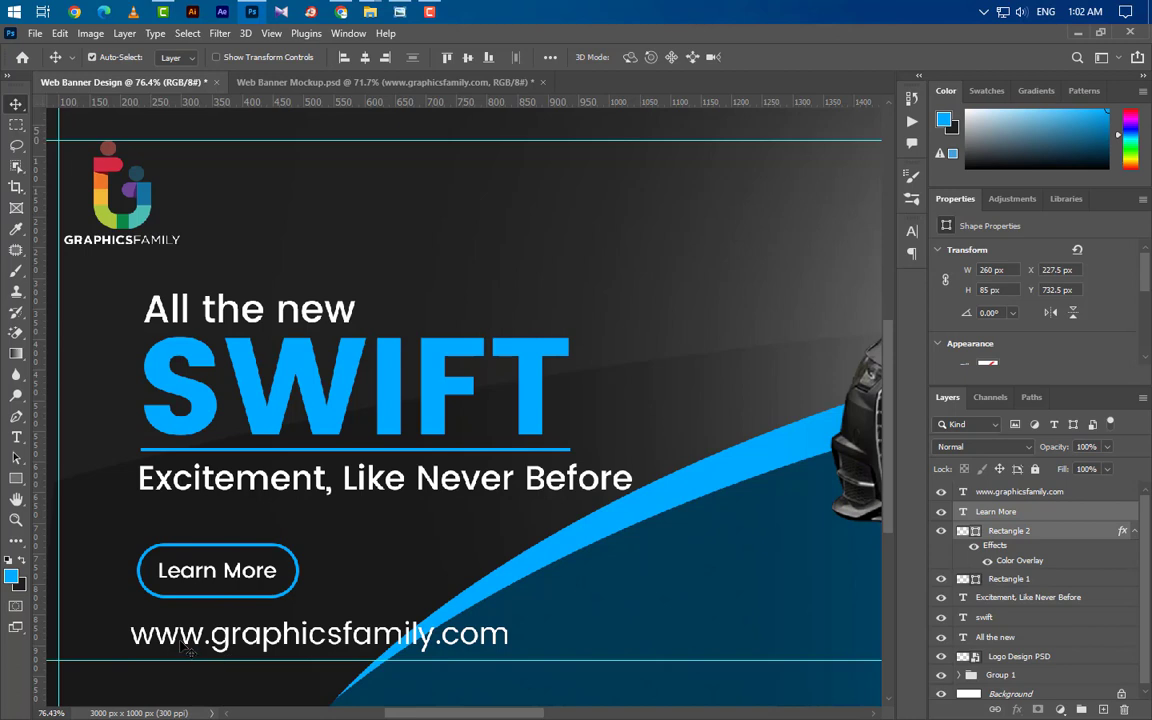
left_click_drag(187, 648, 194, 649)
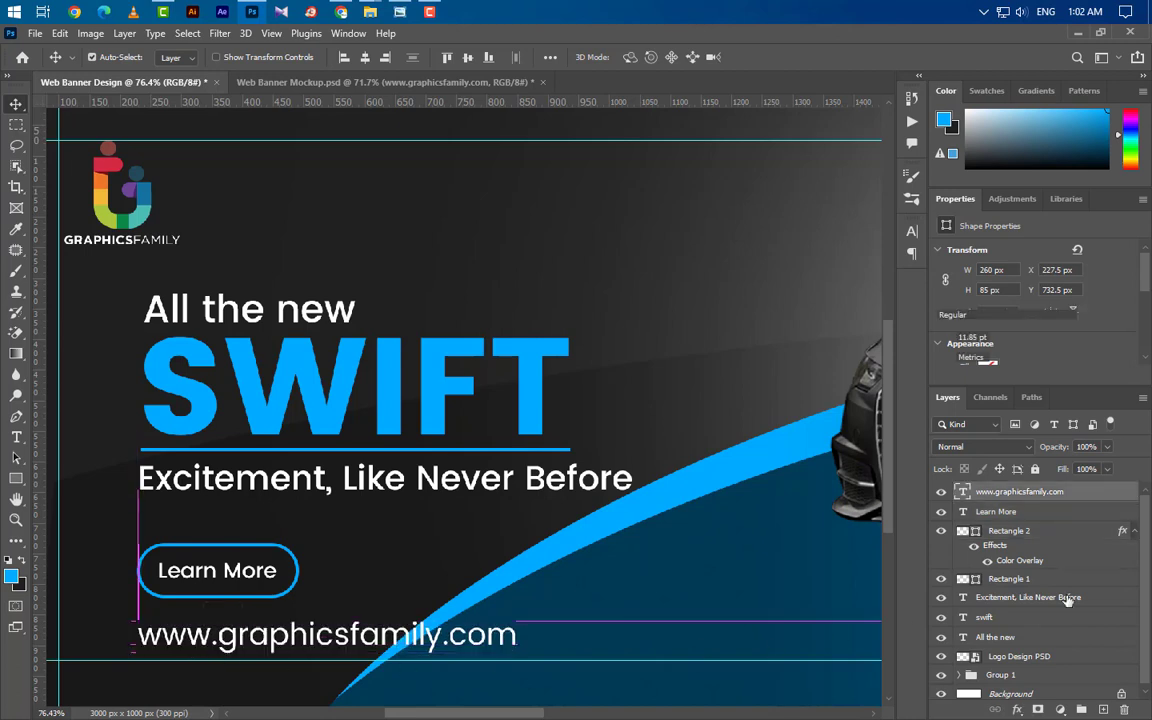
Group the Learn More text and button shape into Group 2 and nudge it down
key("ctrl+minus")
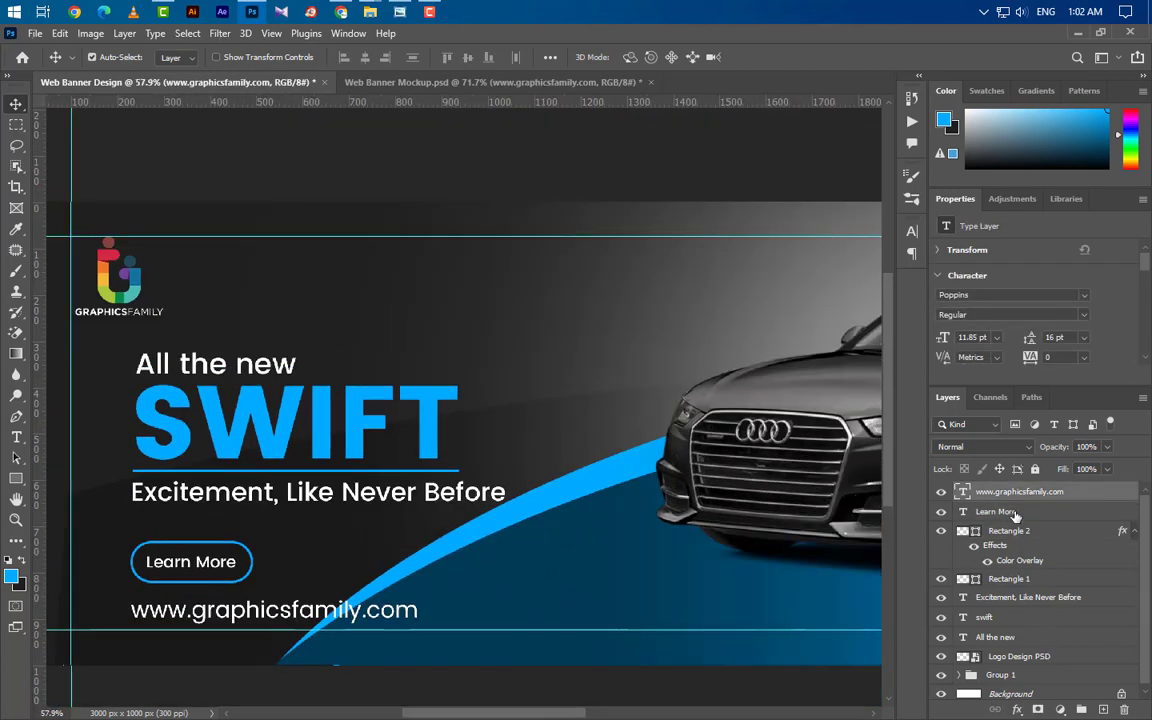
left_click(1015, 512)
left_click(1009, 531, "shift")
left_click_drag(962, 530, 1078, 705)
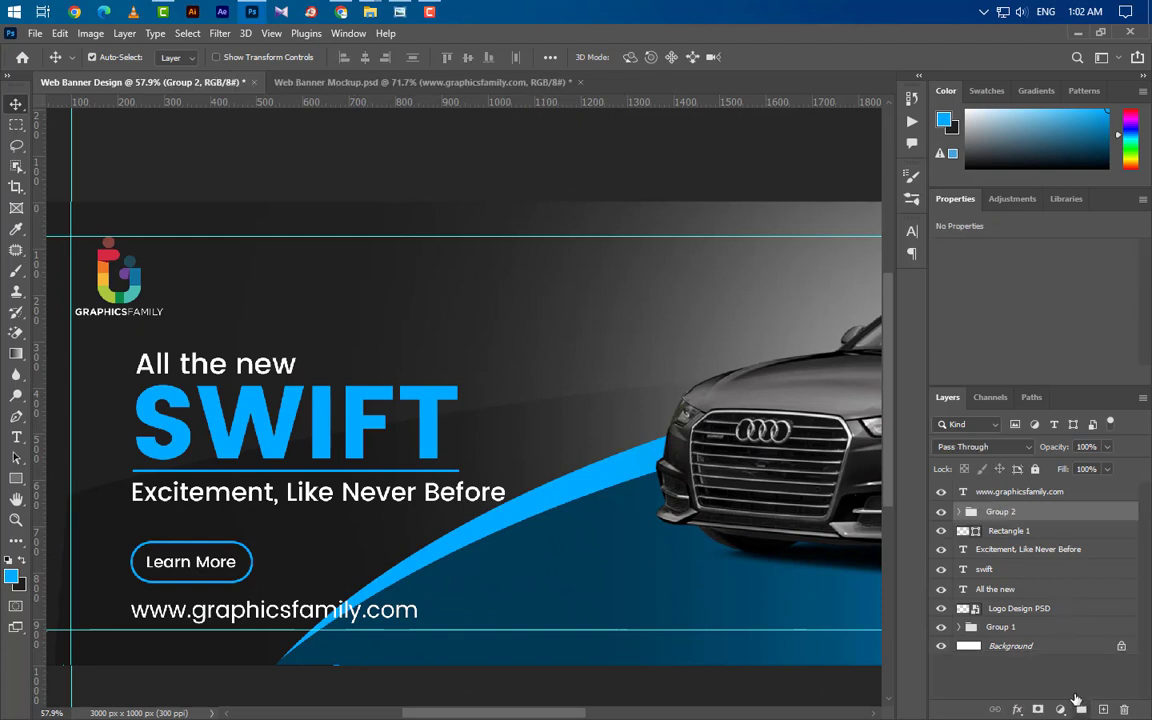
key("Down")
key("Down")
key("Down")
Duplicate the website text to the banner's bottom-right and select its text for editing
left_click(264, 612)
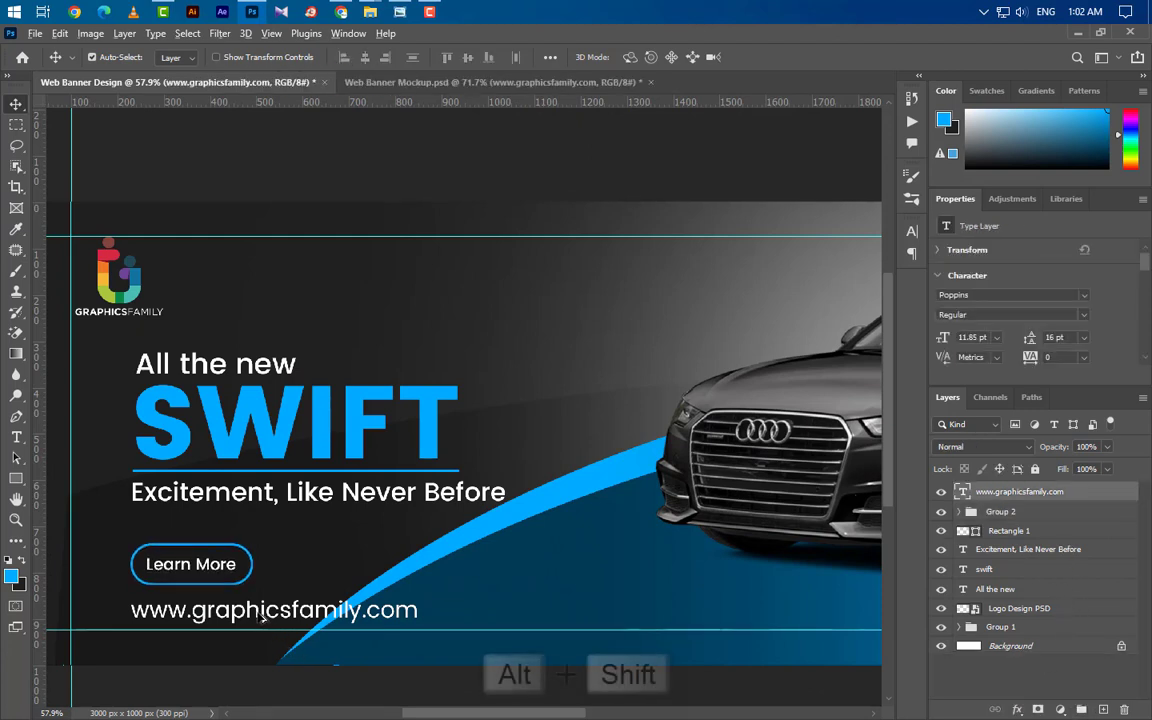
left_click_drag(264, 617, 678, 610)
key("t")
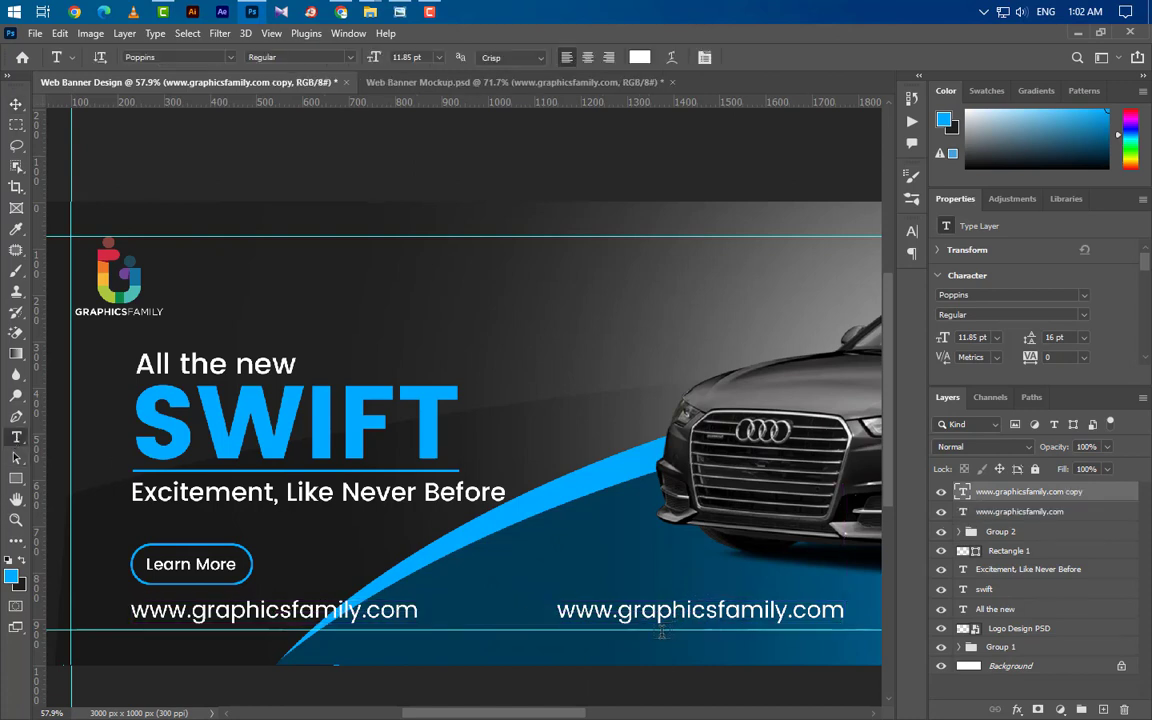
left_click_drag(560, 610, 910, 605)
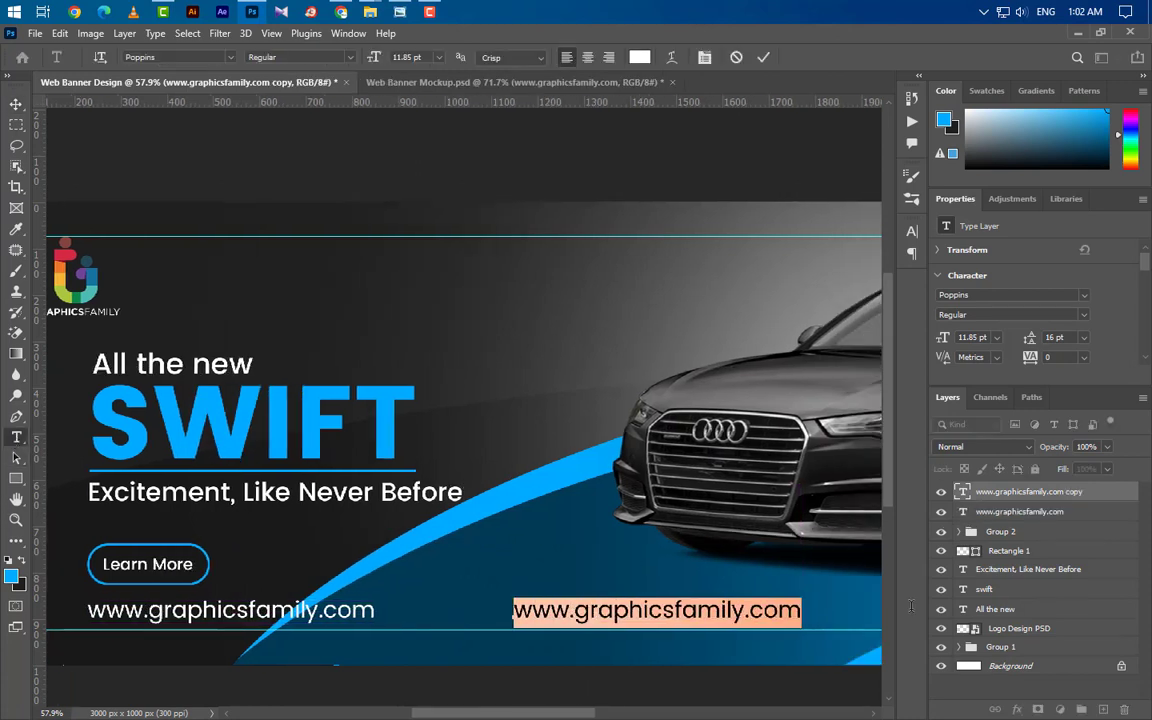
Replace the duplicated bottom-right text with a sample e-mail address and commit it
type("exampl")
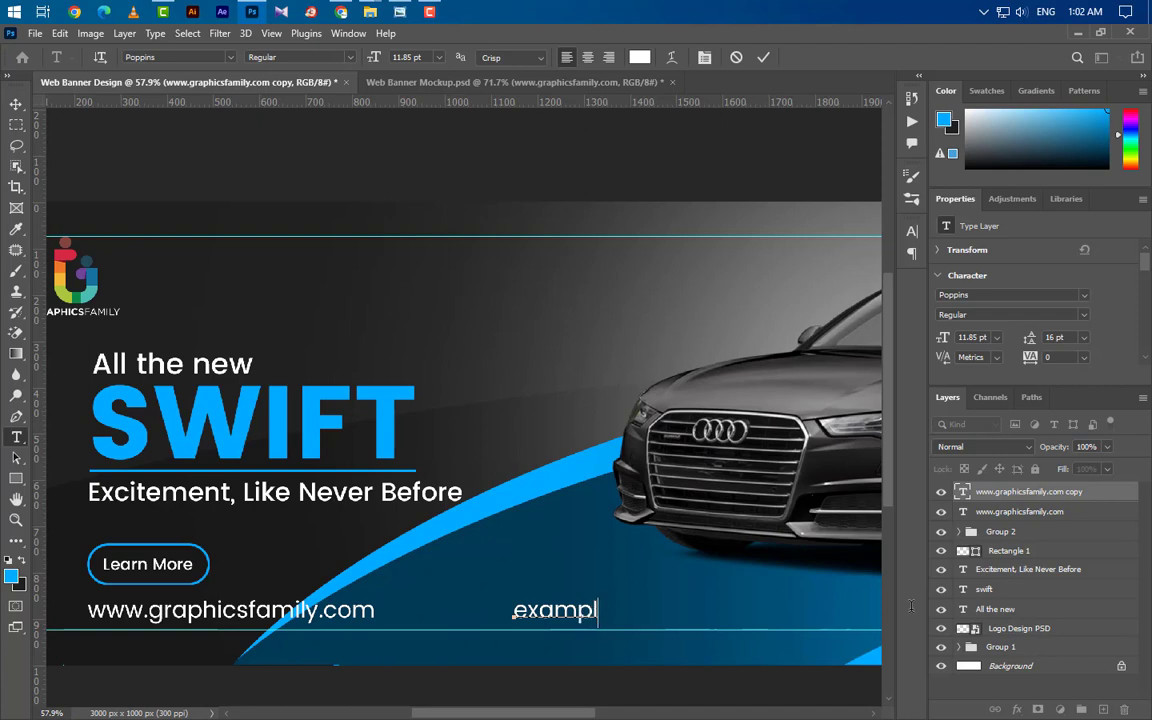
type("e@g")
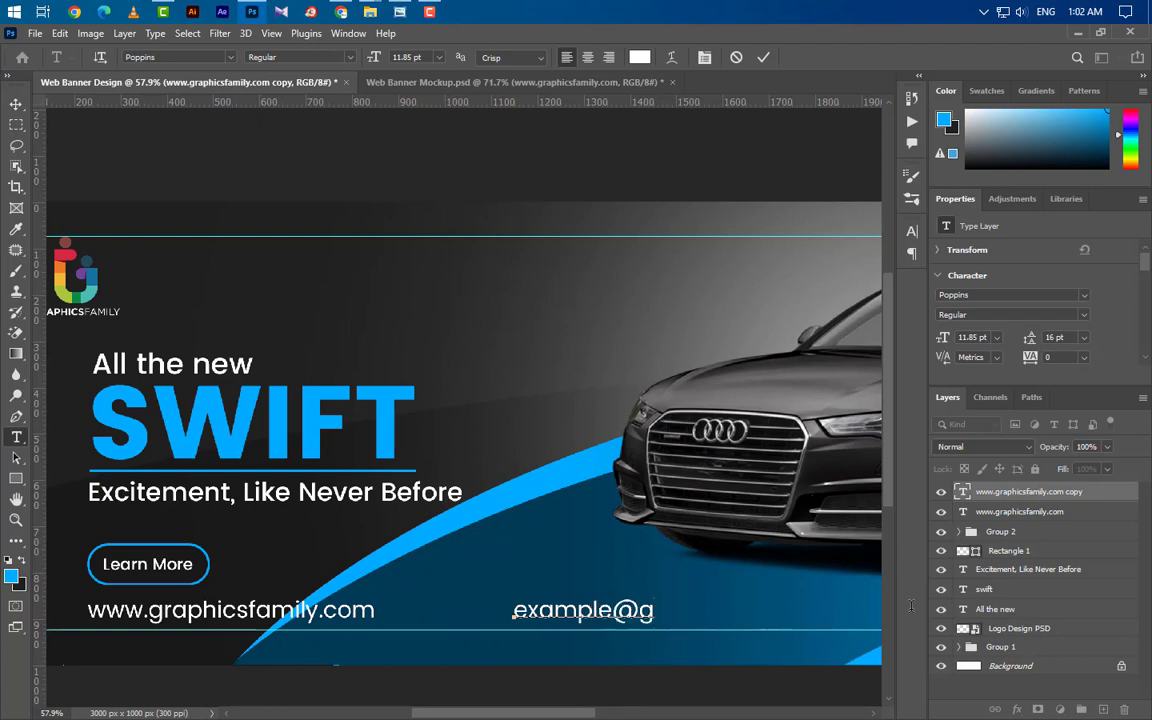
type("mail.co")
type("m")
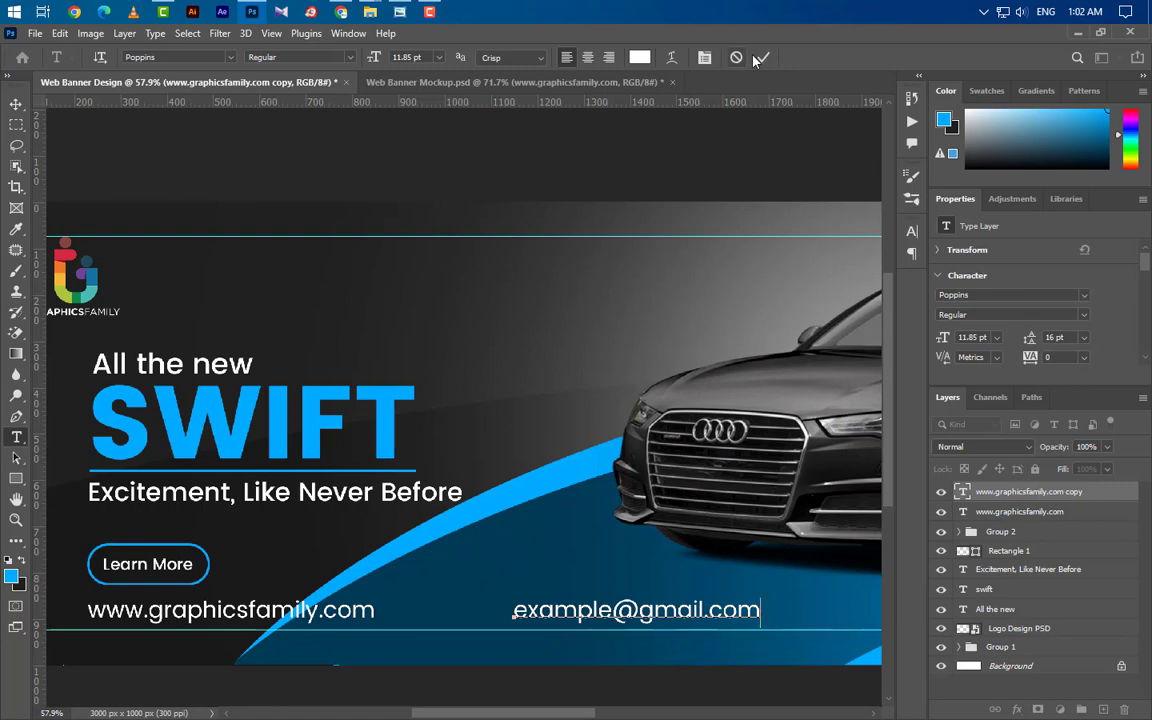
key("ctrl+Return")
key("v")
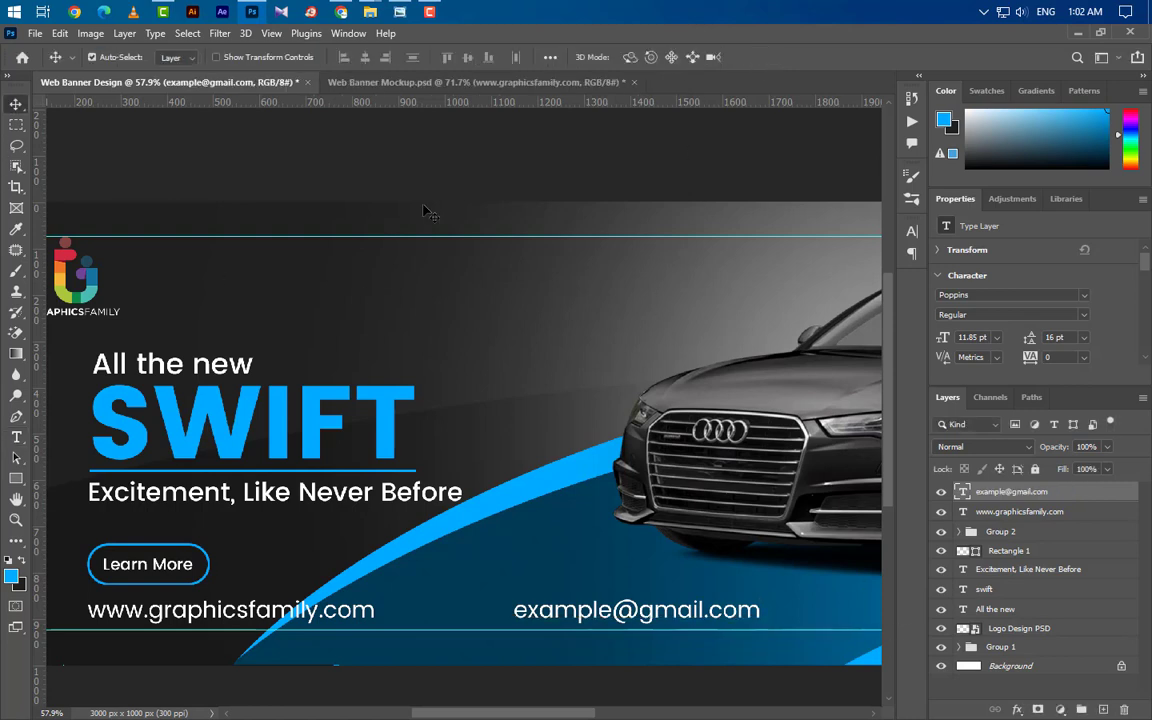
scroll(80, 458, "down", 1)
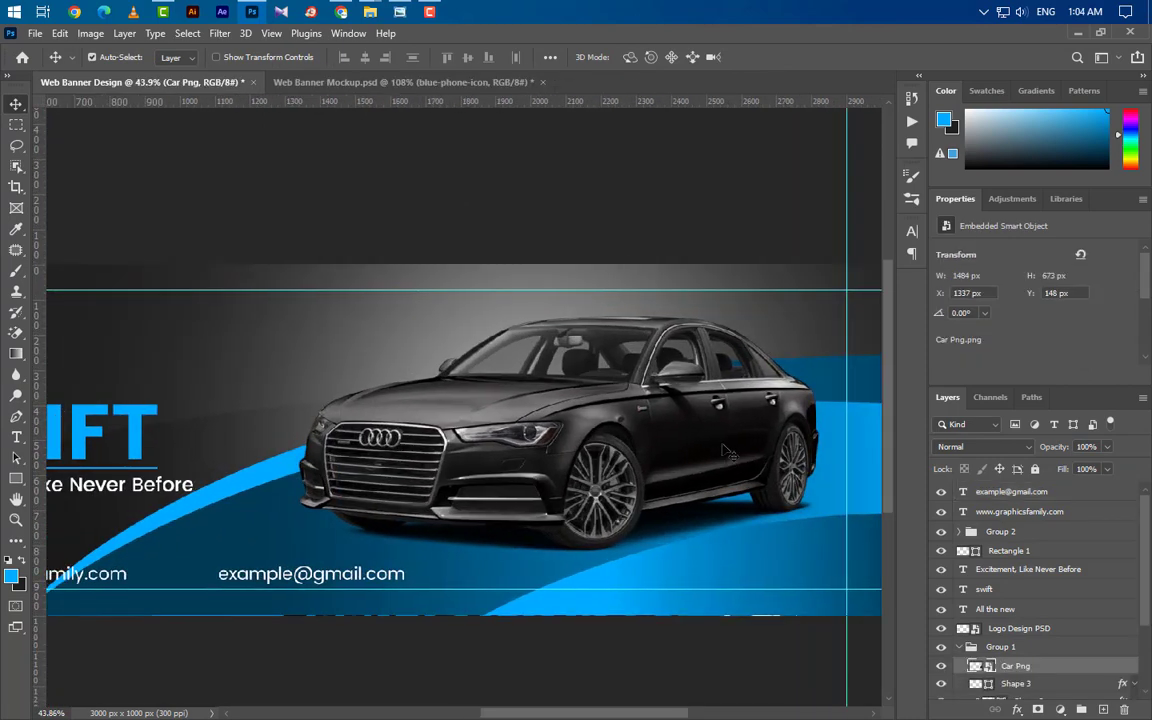
Place Phone icon.png into the banner, scaled down to the bottom-right corner
left_click(1076, 34)
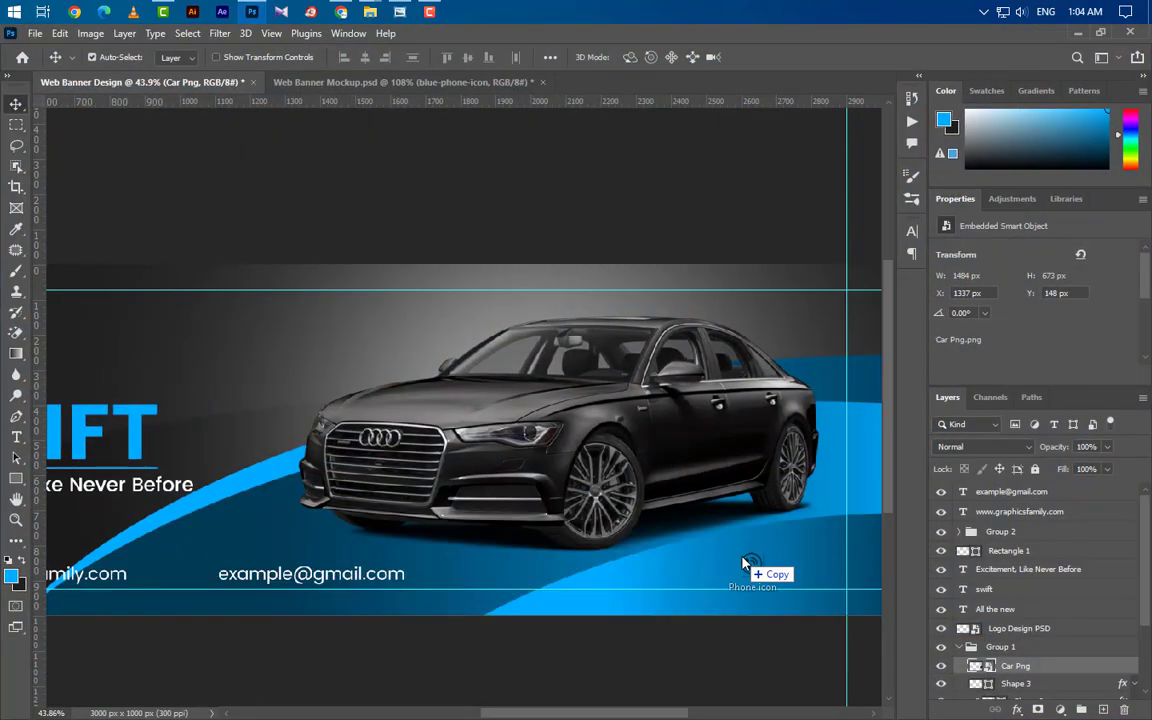
left_click_drag(297, 77, 742, 563)
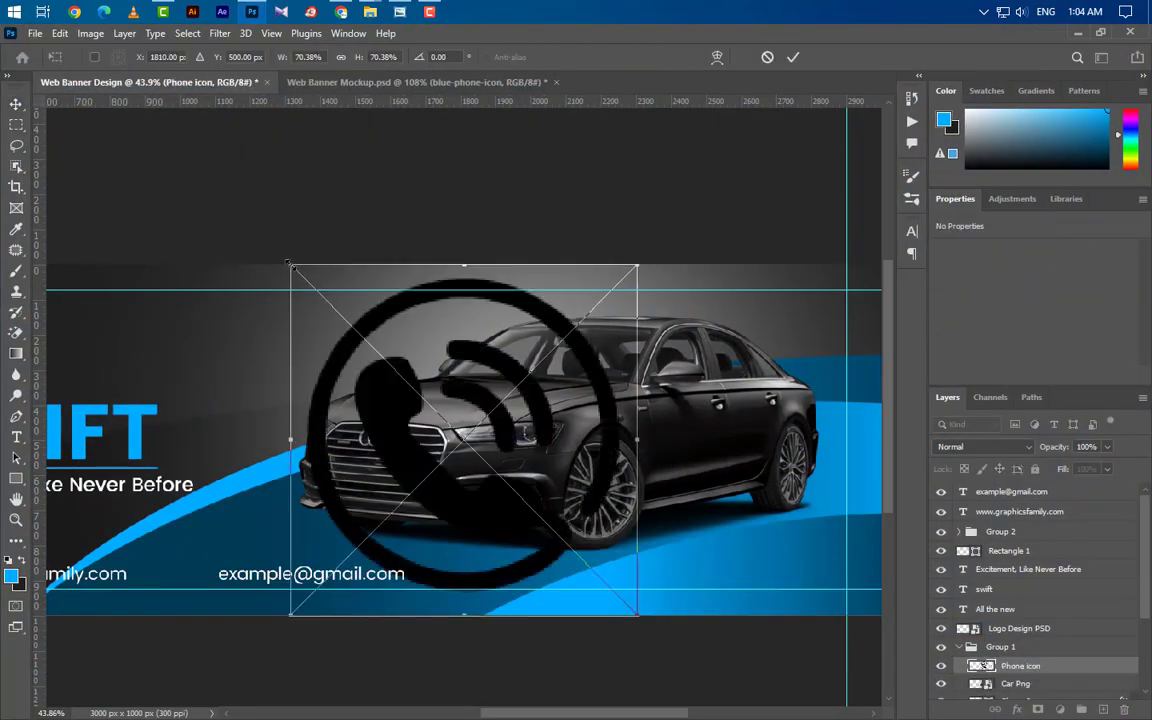
mouse_move(289, 265)
left_mouse_down()
mouse_move(572, 549)
mouse_move(818, 562)
mouse_move(796, 537)
mouse_move(814, 557)
left_mouse_up()
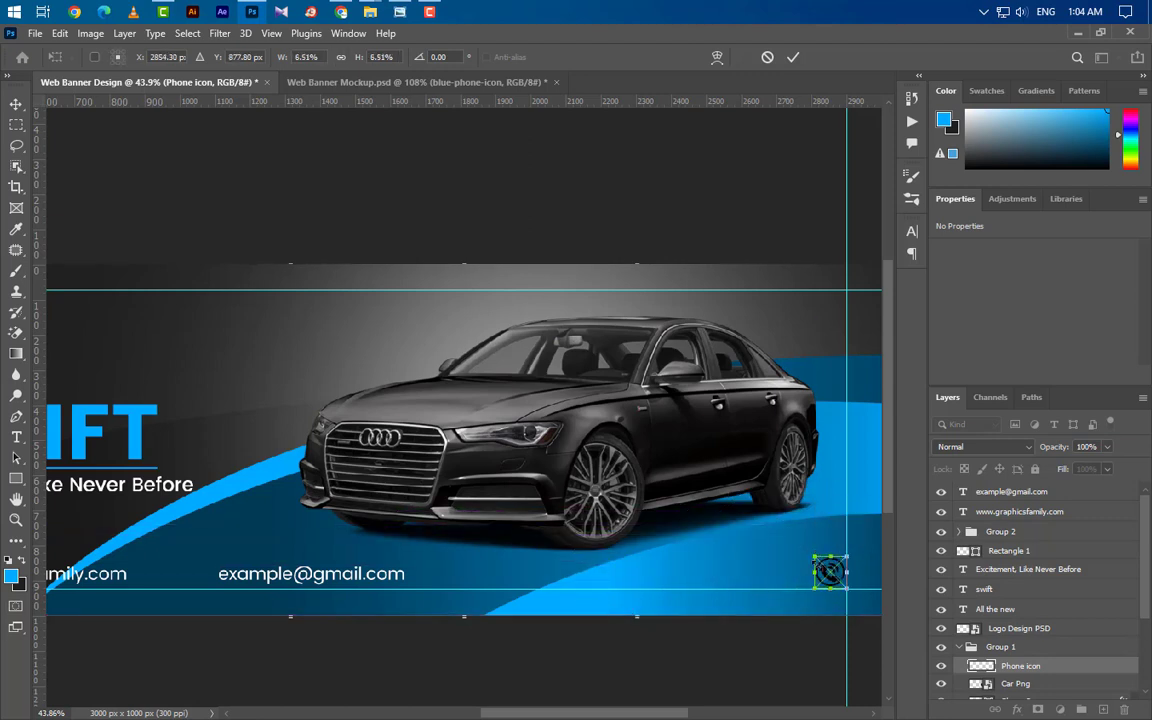
left_click(792, 58)
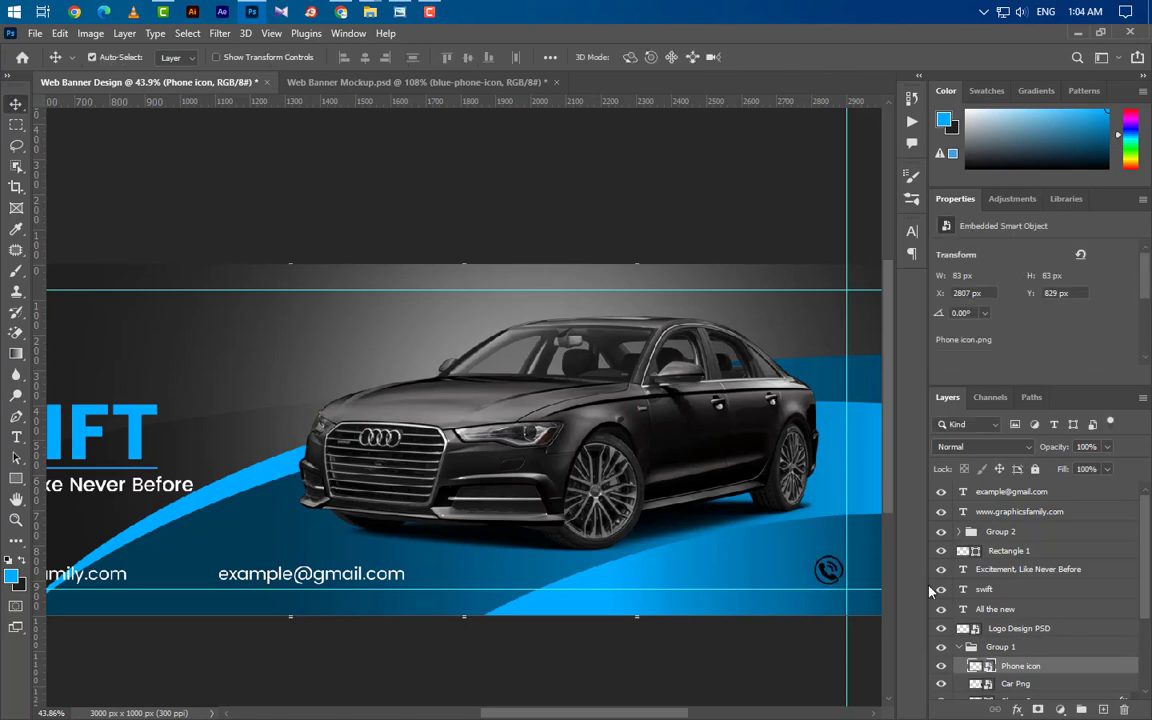
key("Down")
key("Down")
Turn the phone icon white with a Color Overlay layer style
double_click(1090, 665)
left_click(409, 549)
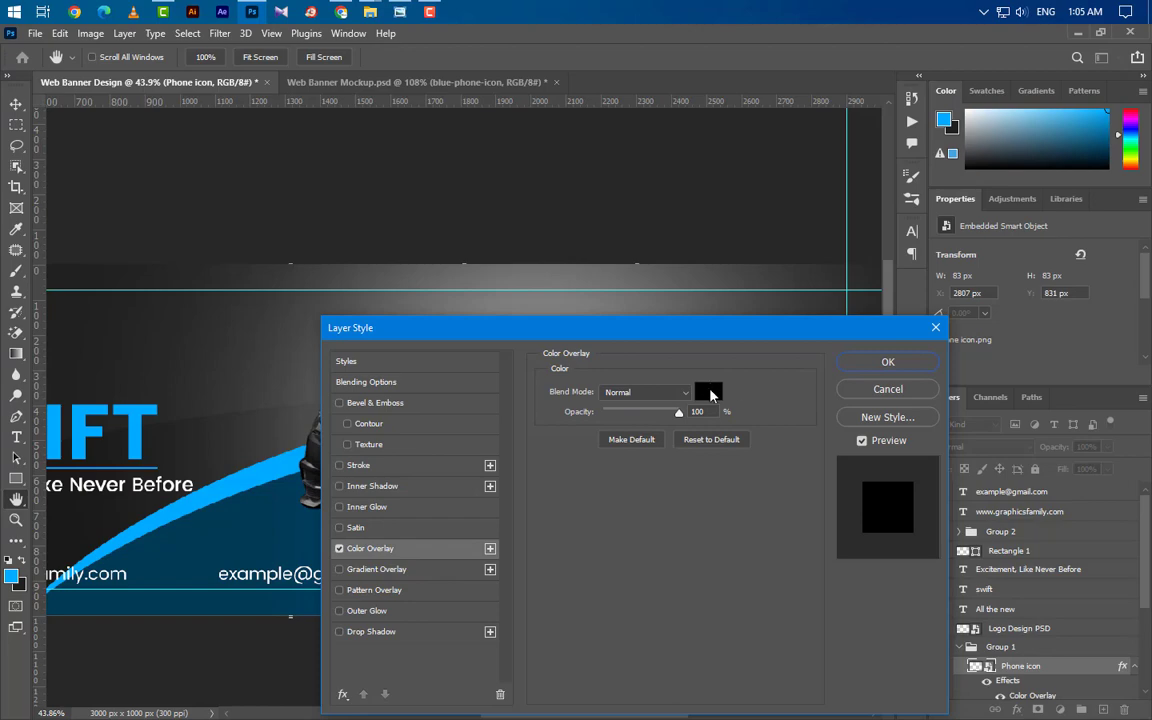
left_click(708, 392)
left_click(729, 375)
key("Return")
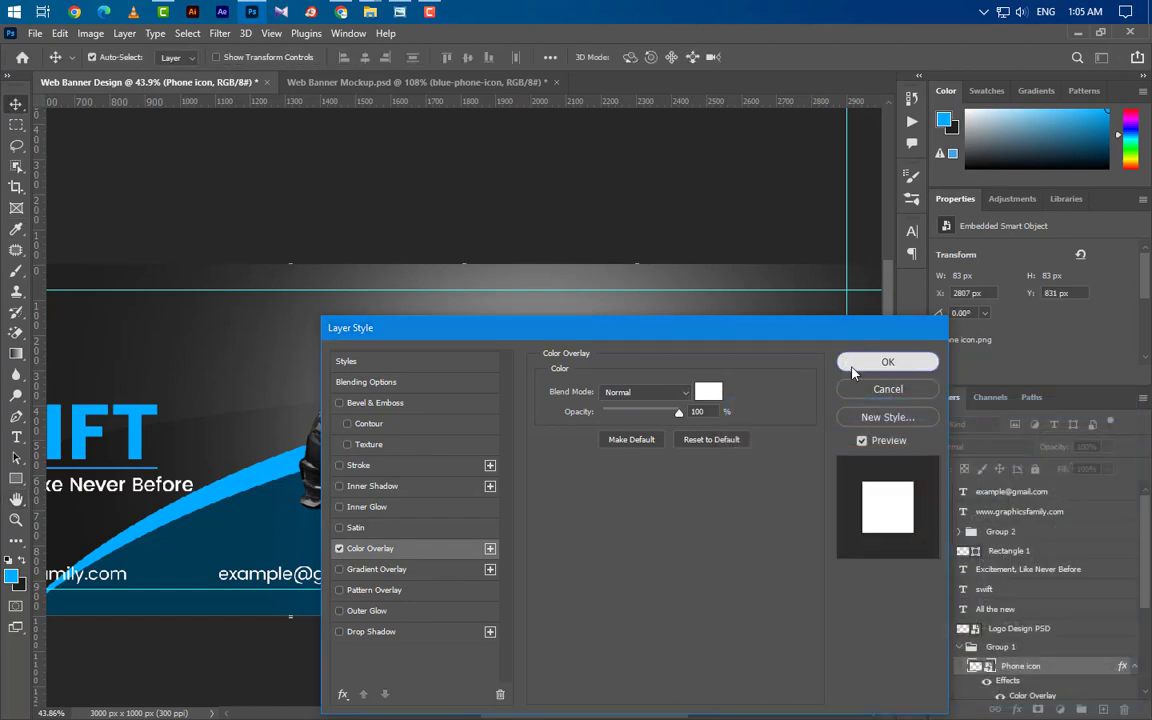
left_click(853, 366)
scroll(812, 602, "up", 2)
scroll(812, 602, "up", 2)
scroll(812, 602, "up", 2)
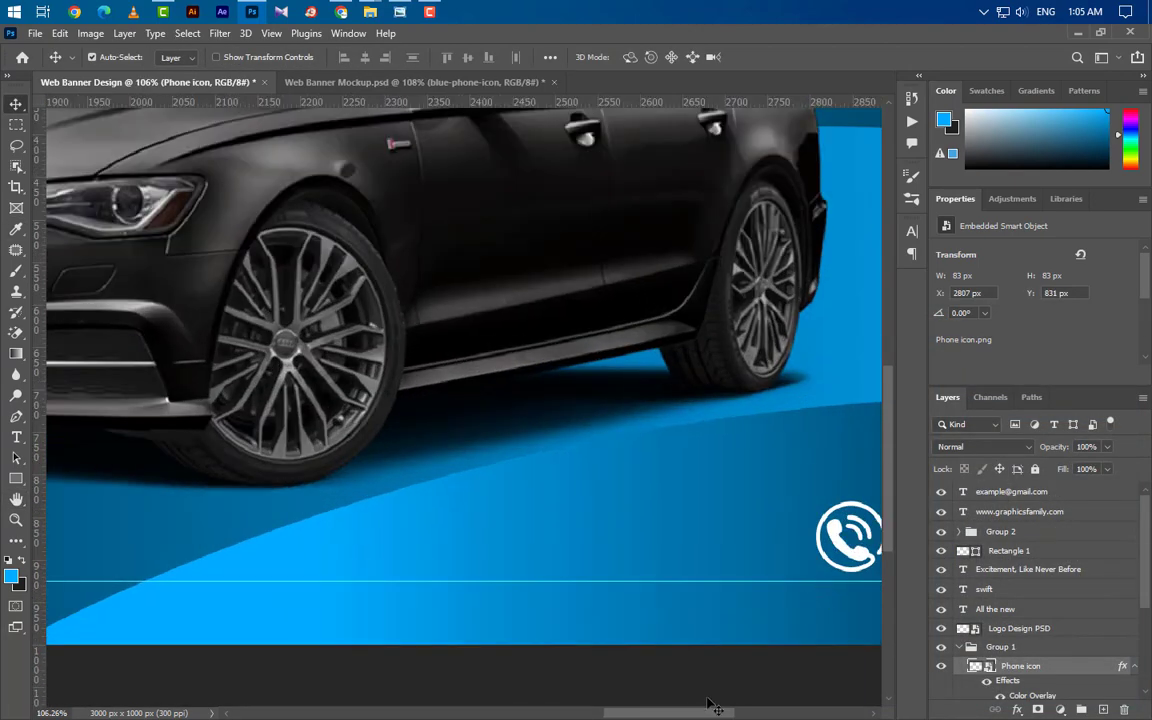
scroll(690, 655, "right", 2)
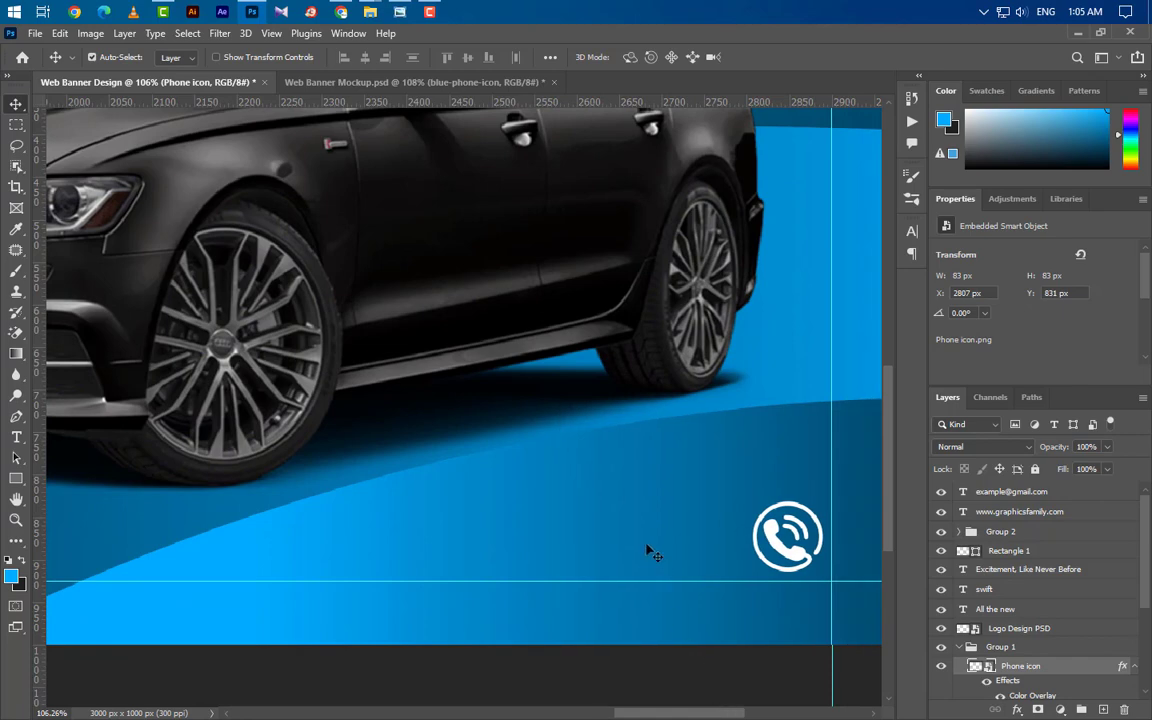
scroll(652, 553, "up", 2)
Add 8 pt 'Call To Find Out More' text just left of the phone icon
key("t")
left_click(434, 577)
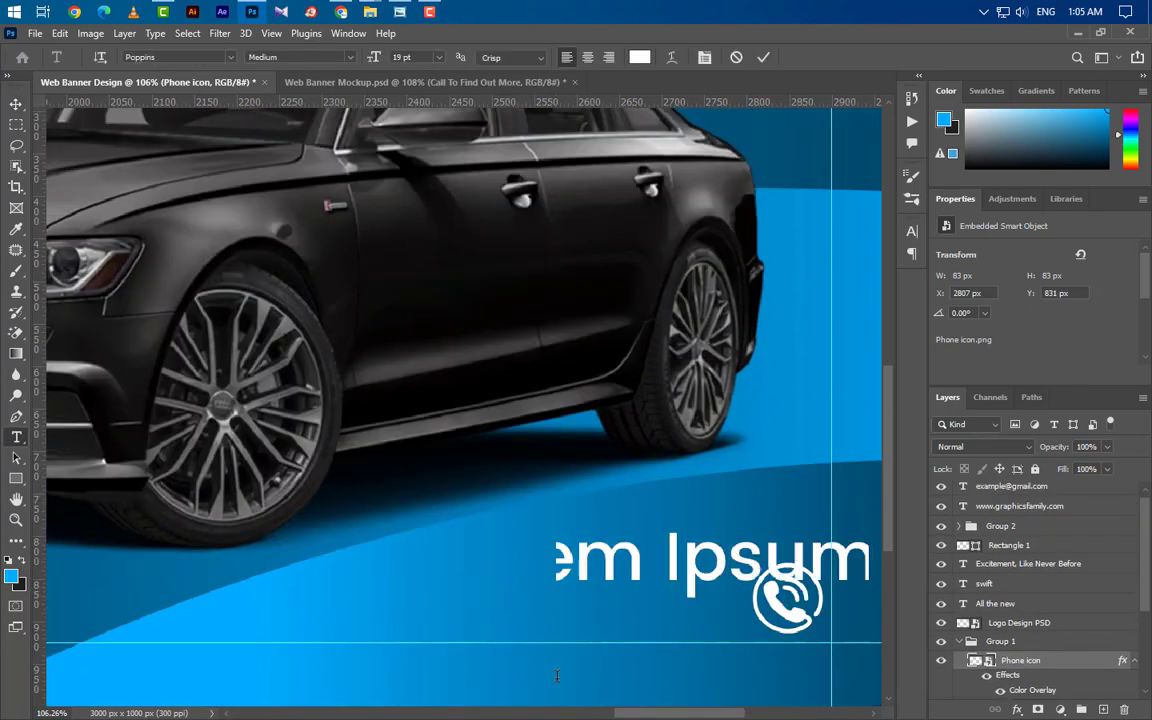
type("Ca")
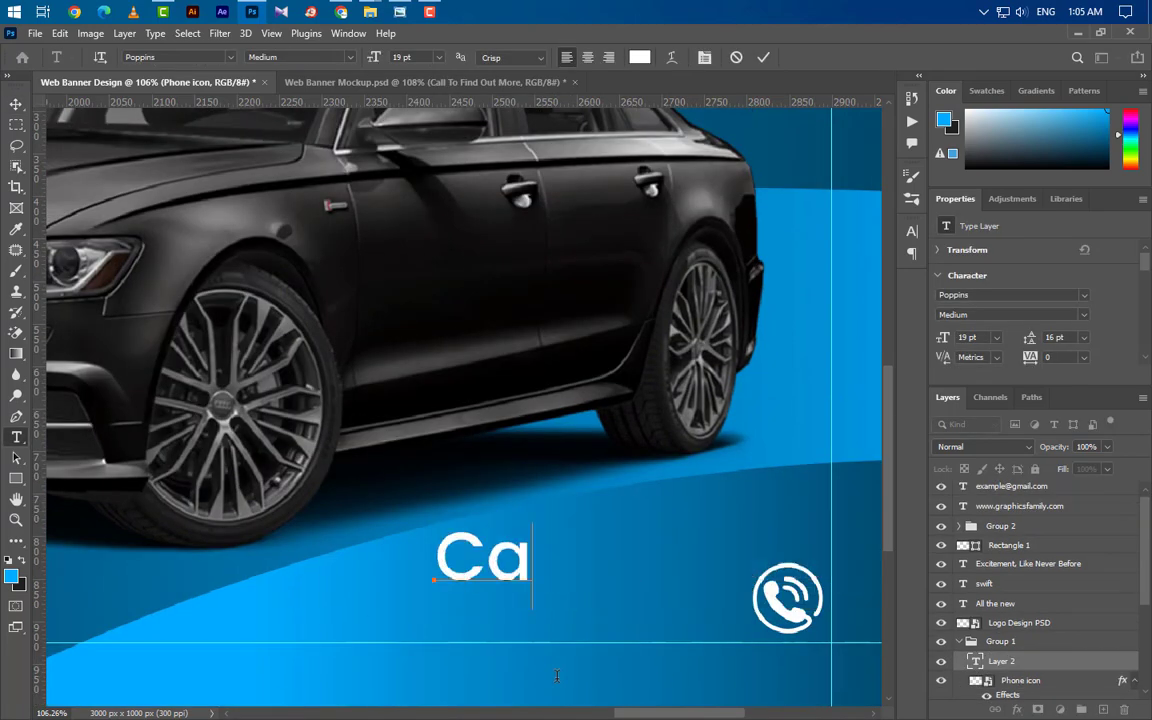
type("ll T")
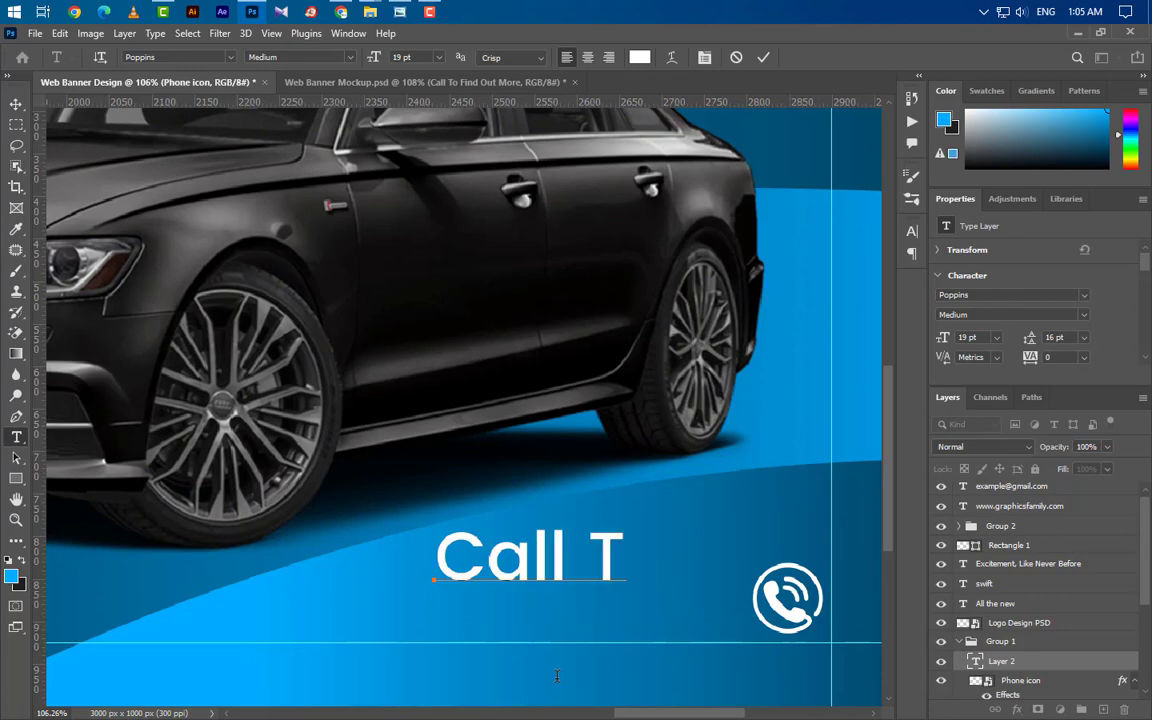
type("o Fin")
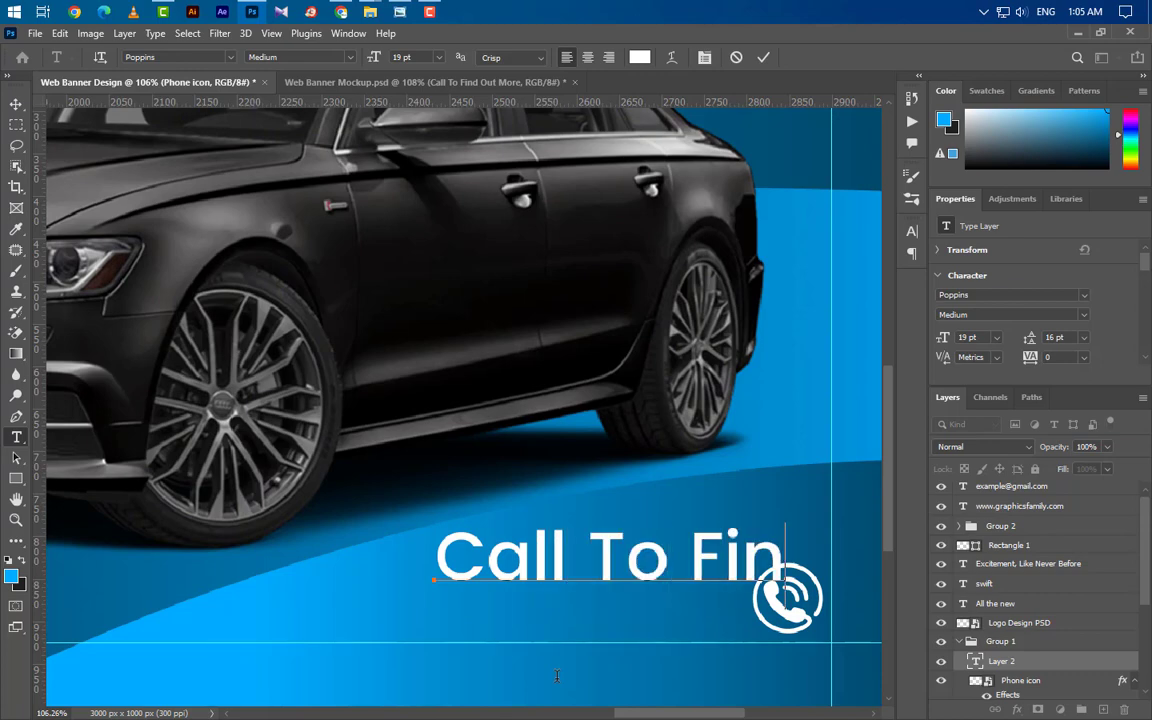
type("d C")
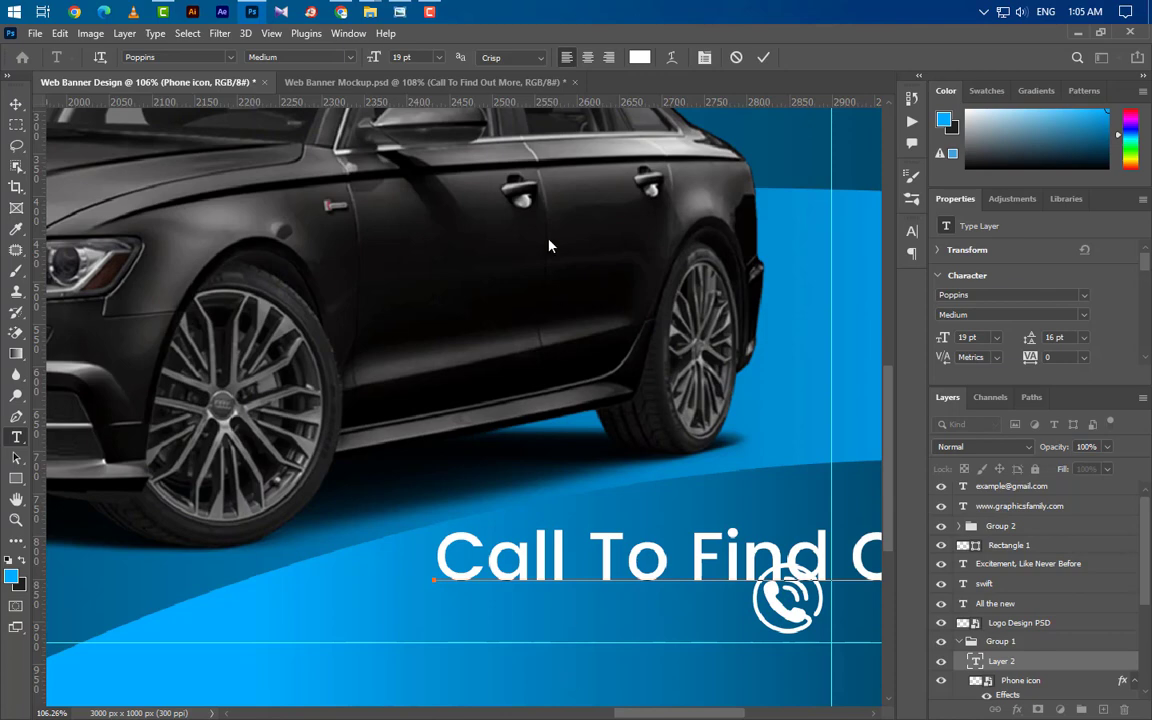
left_click(763, 57)
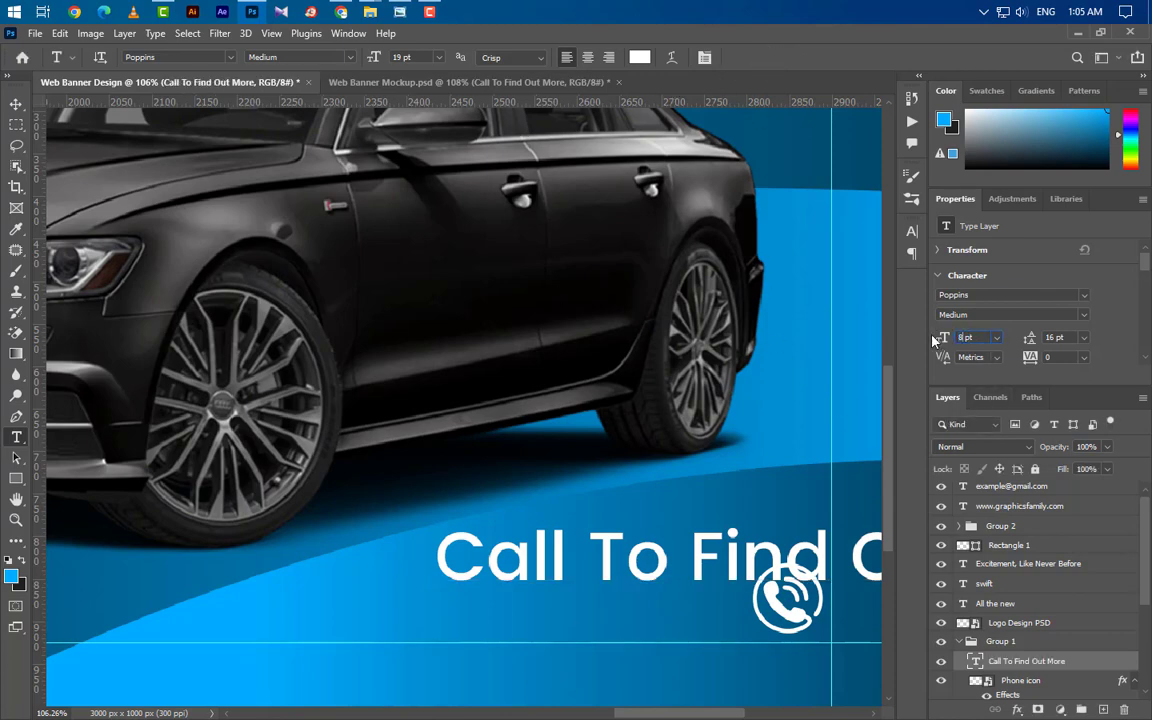
key("Return")
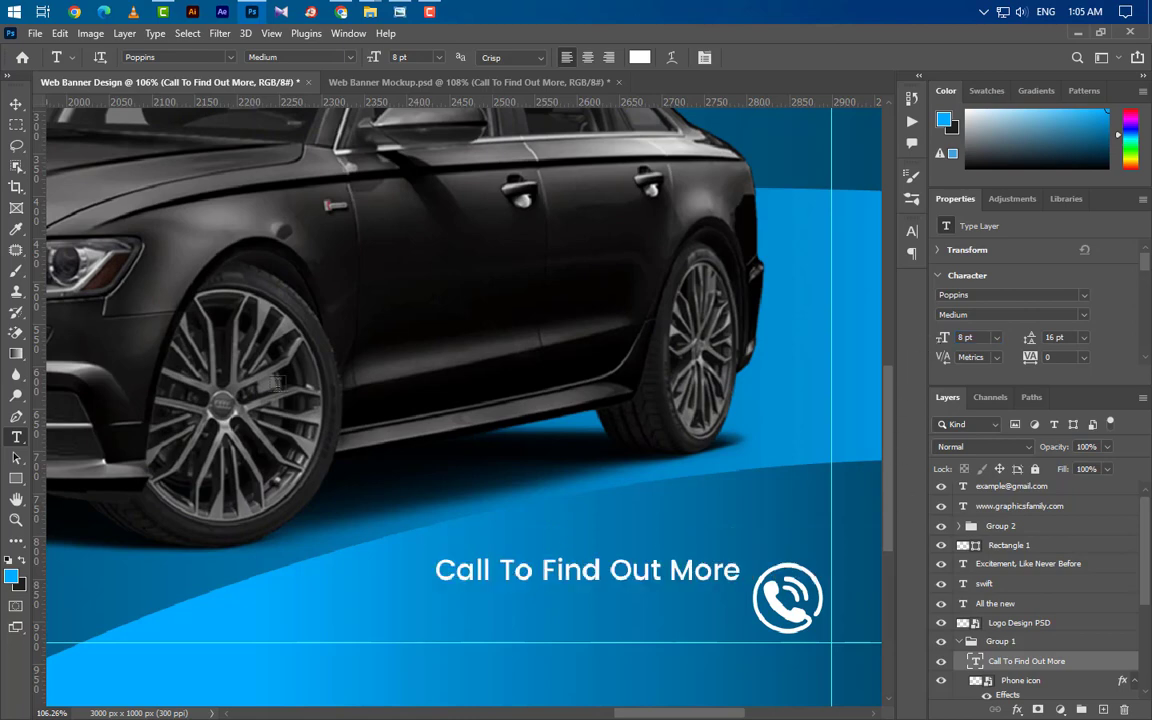
left_click(15, 105)
left_click_drag(709, 580, 689, 582)
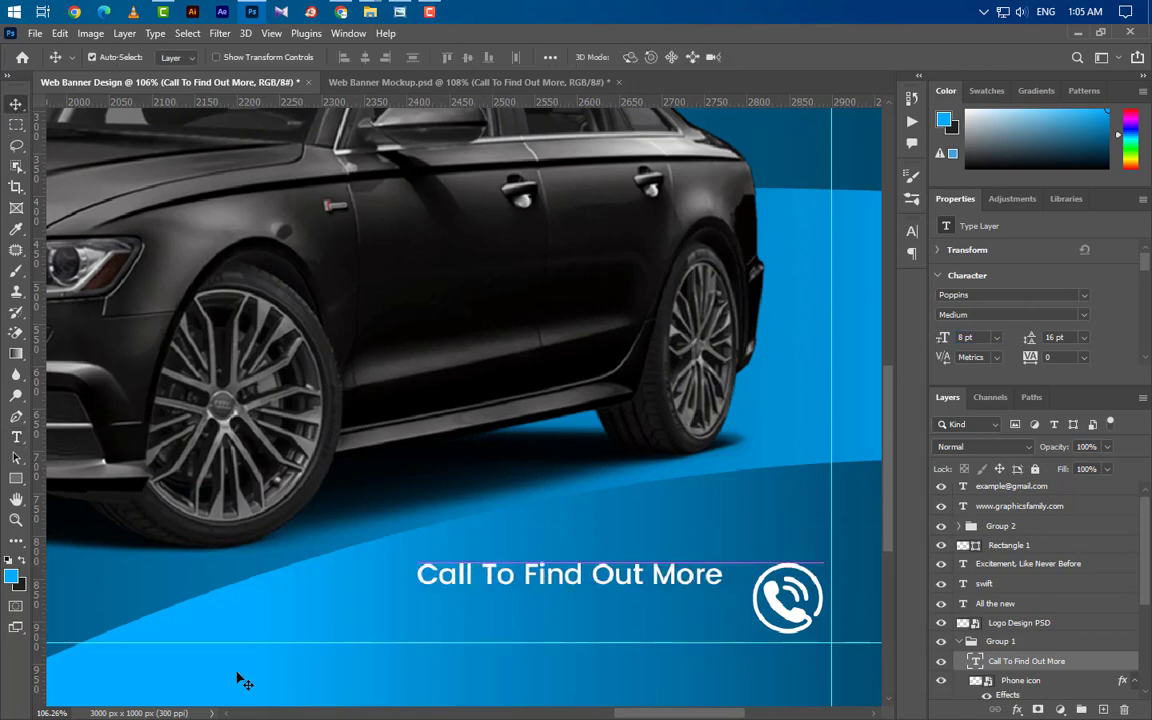
left_click(16, 437)
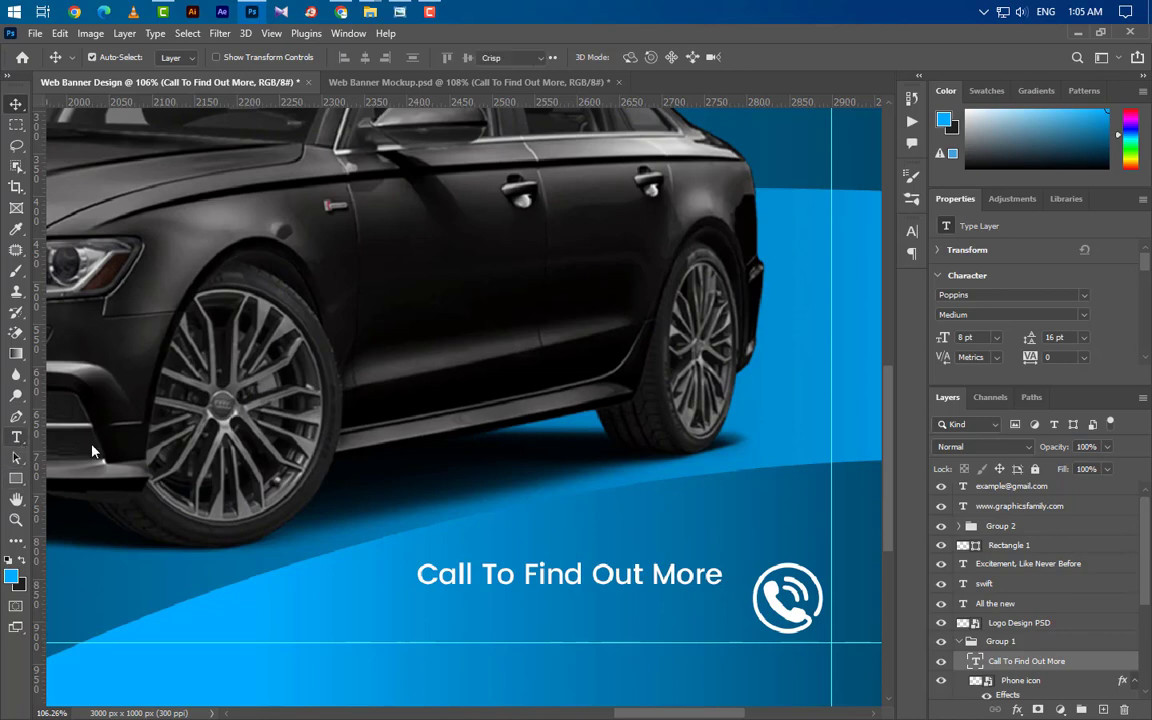
Type a phone number at the banner's lower left and colour it black
left_click(187, 632)
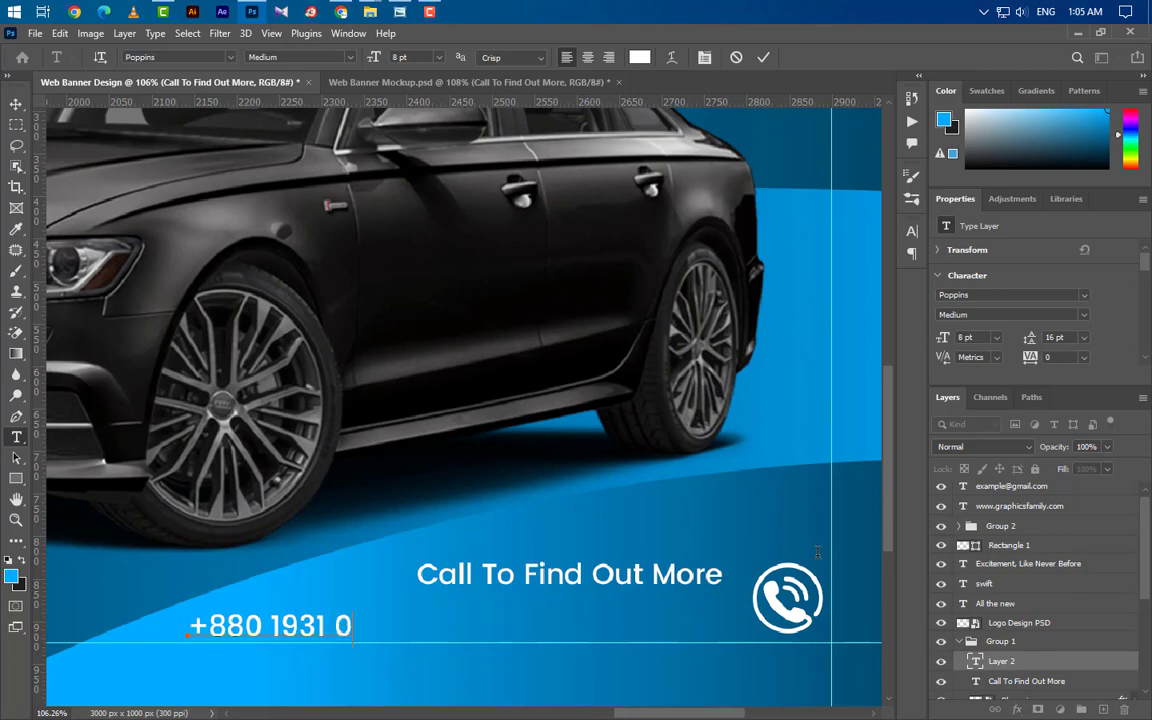
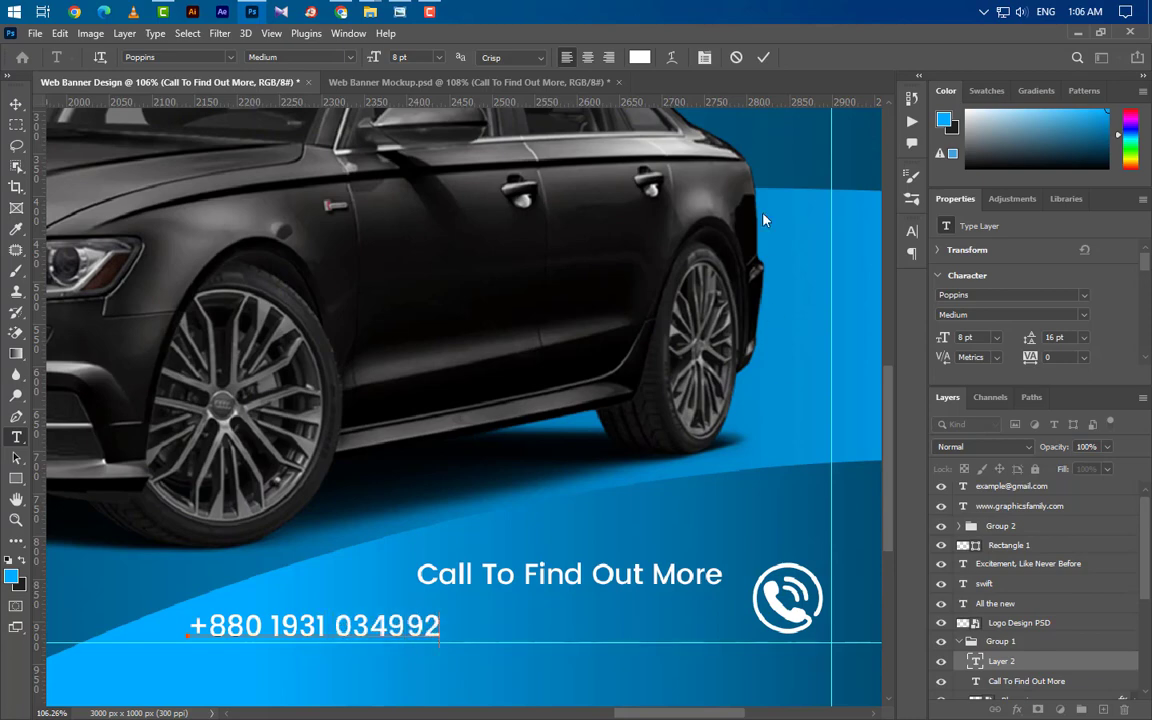
left_click(765, 60)
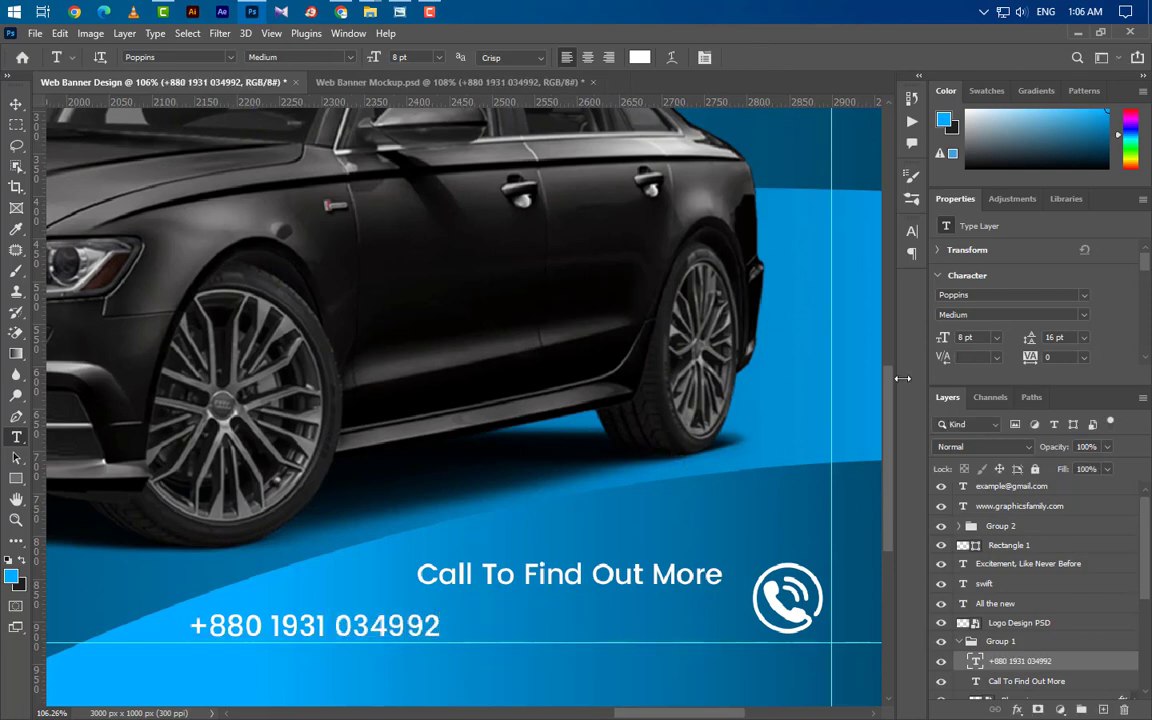
left_click(912, 234)
left_click(855, 326)
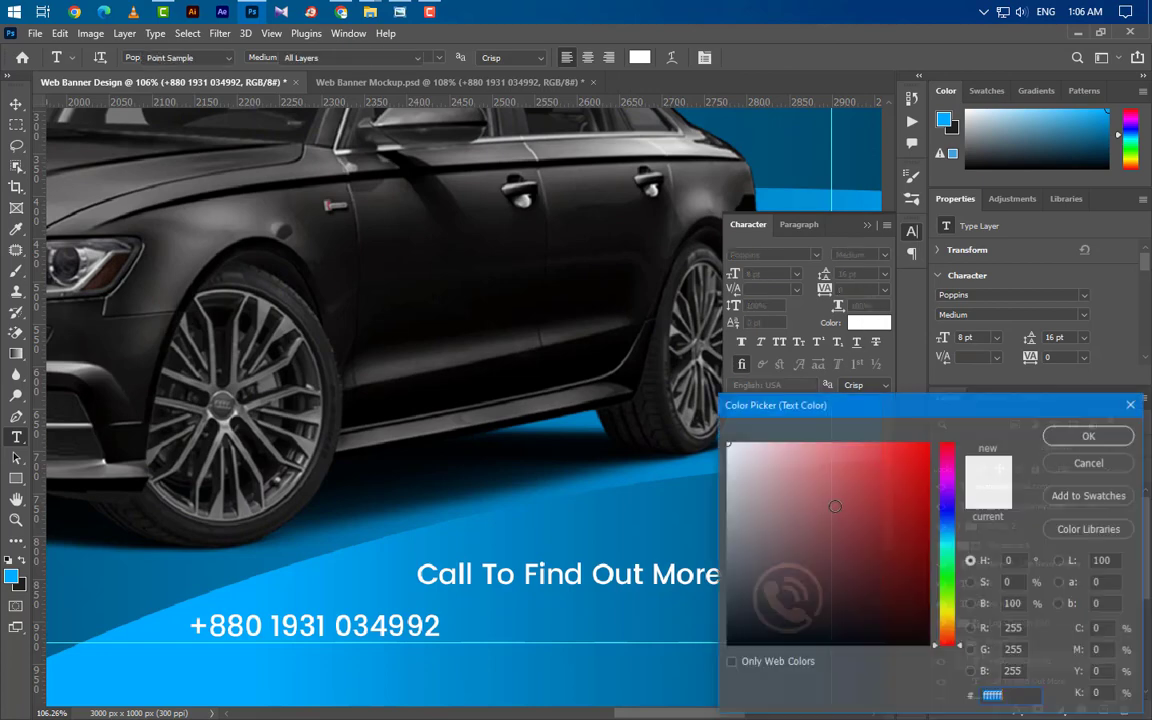
left_click(728, 645)
key("Return")
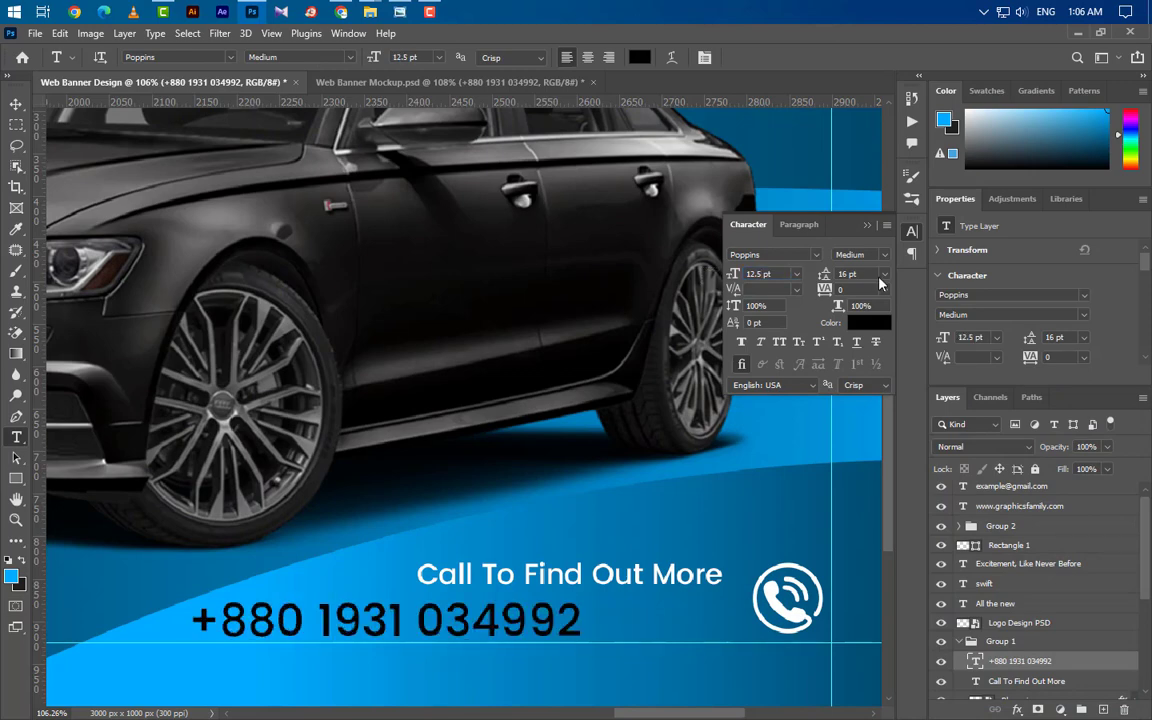
Make the phone number SemiBold and move it under the call-to-action line
left_click(858, 254)
left_click(852, 306)
left_click(869, 225)
key("v")
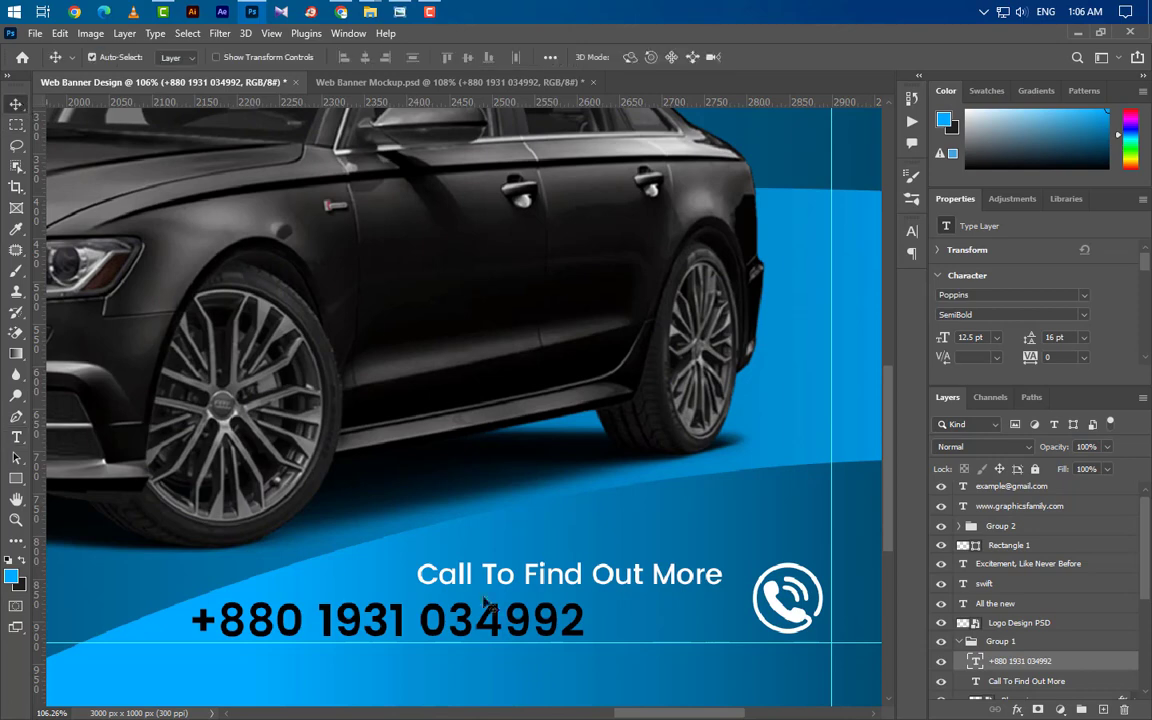
mouse_move(484, 601)
left_mouse_down()
mouse_move(650, 628)
mouse_move(637, 653)
left_mouse_up()
Select the Facebook, Twitter and YouTube PNGs in the icons folder
scroll(655, 578, "down", 3)
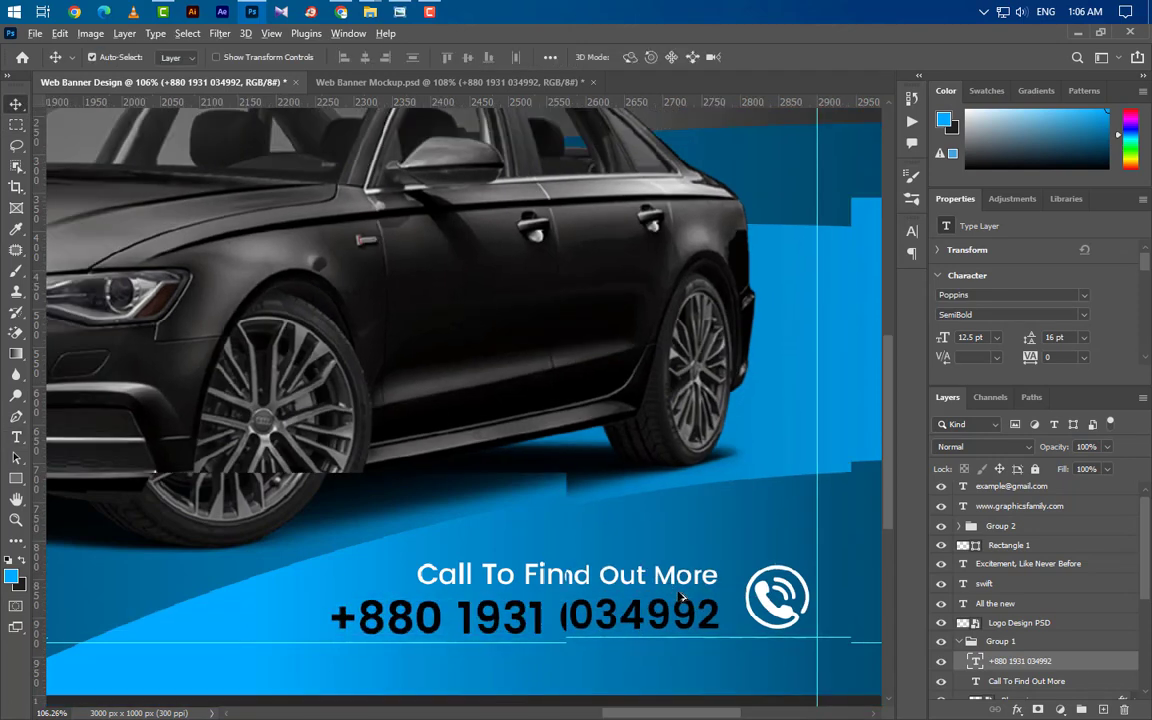
scroll(665, 600, "down", 3)
scroll(673, 620, "down", 2)
scroll(676, 398, "up", 2)
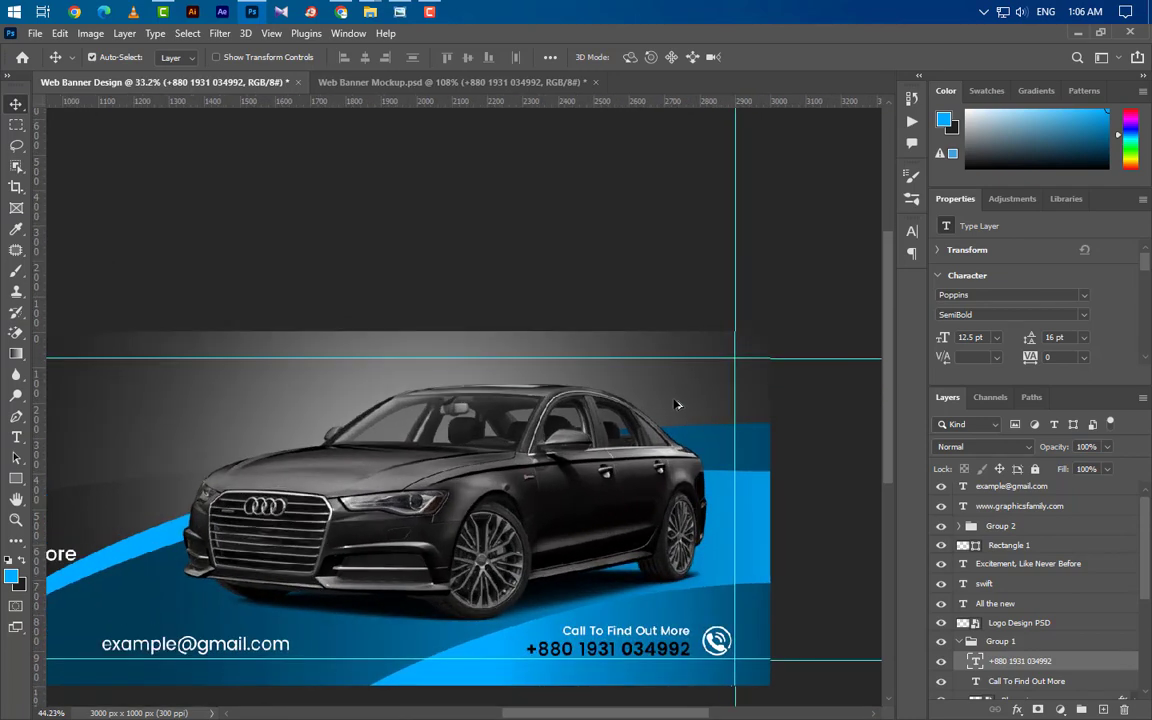
scroll(666, 428, "up", 2)
scroll(666, 428, "up", 1)
scroll(666, 428, "down", 2)
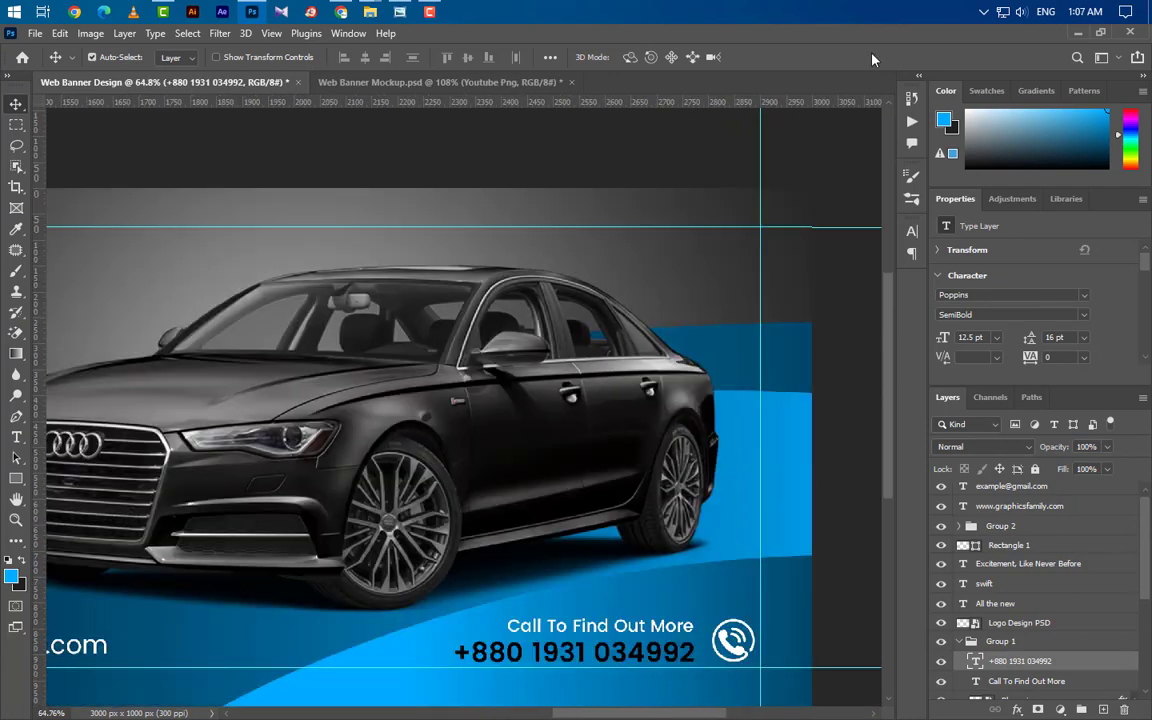
left_click(1078, 36)
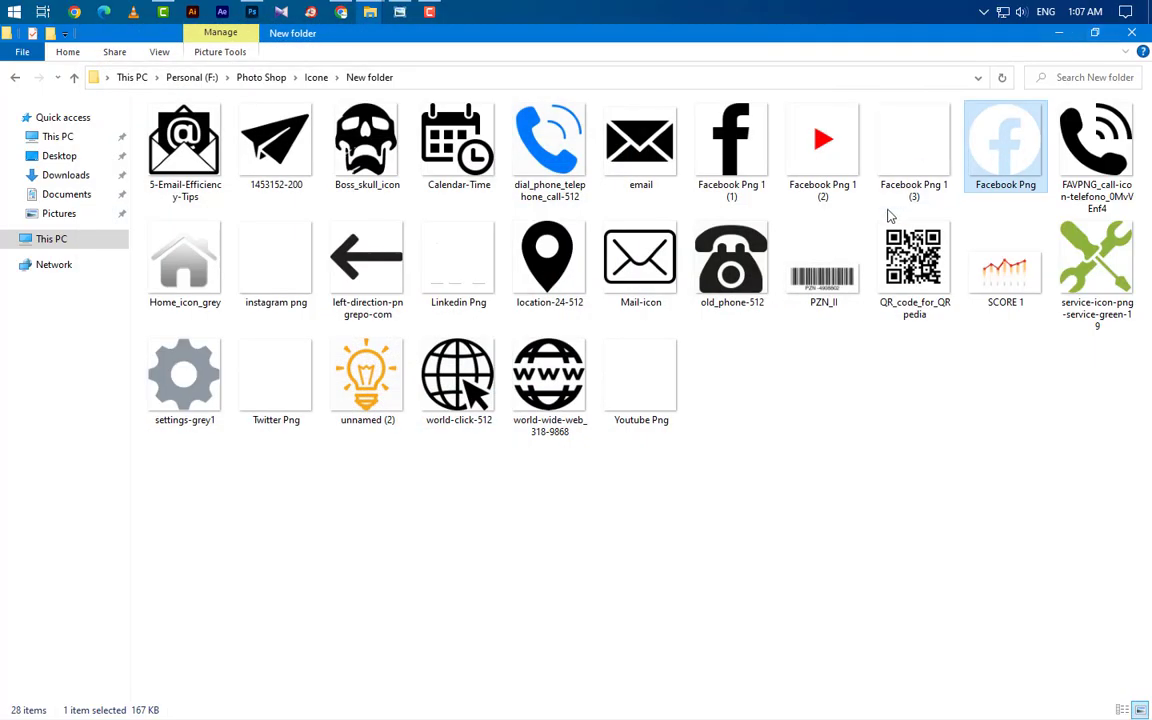
left_click(252, 350, "ctrl")
left_click(646, 420, "ctrl")
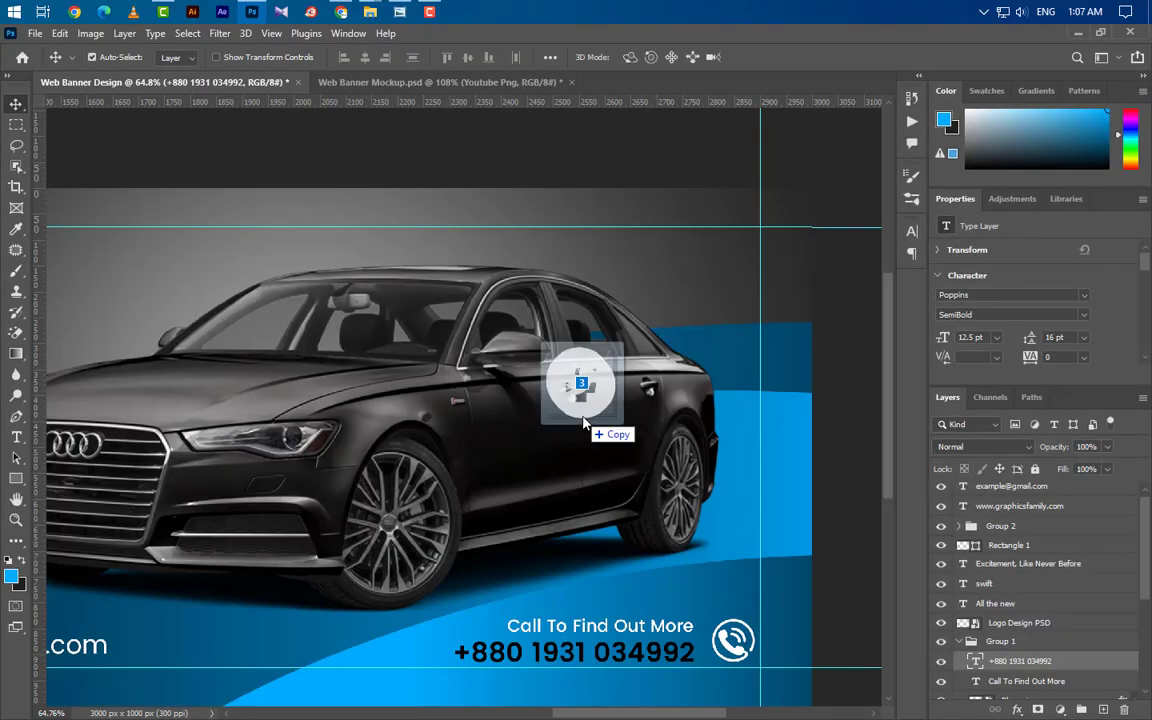
Drop the three social icons into the banner and move their layers to the top
left_click_drag(256, 10, 524, 374)
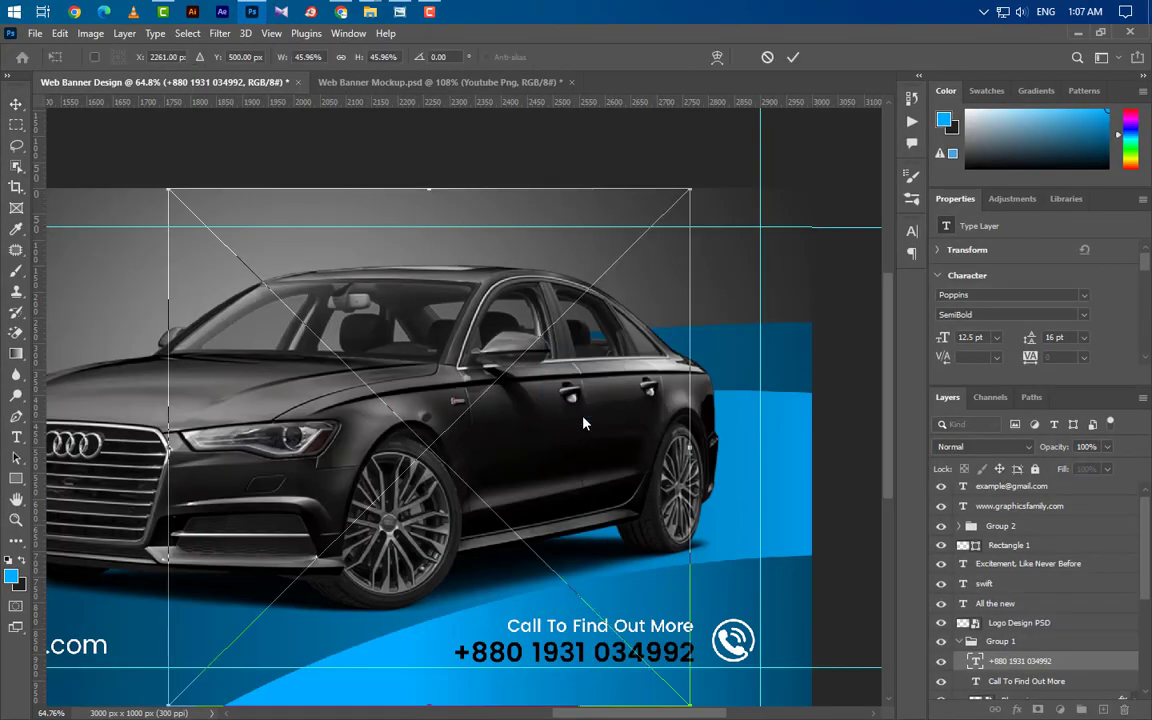
key("Return")
key("Return")
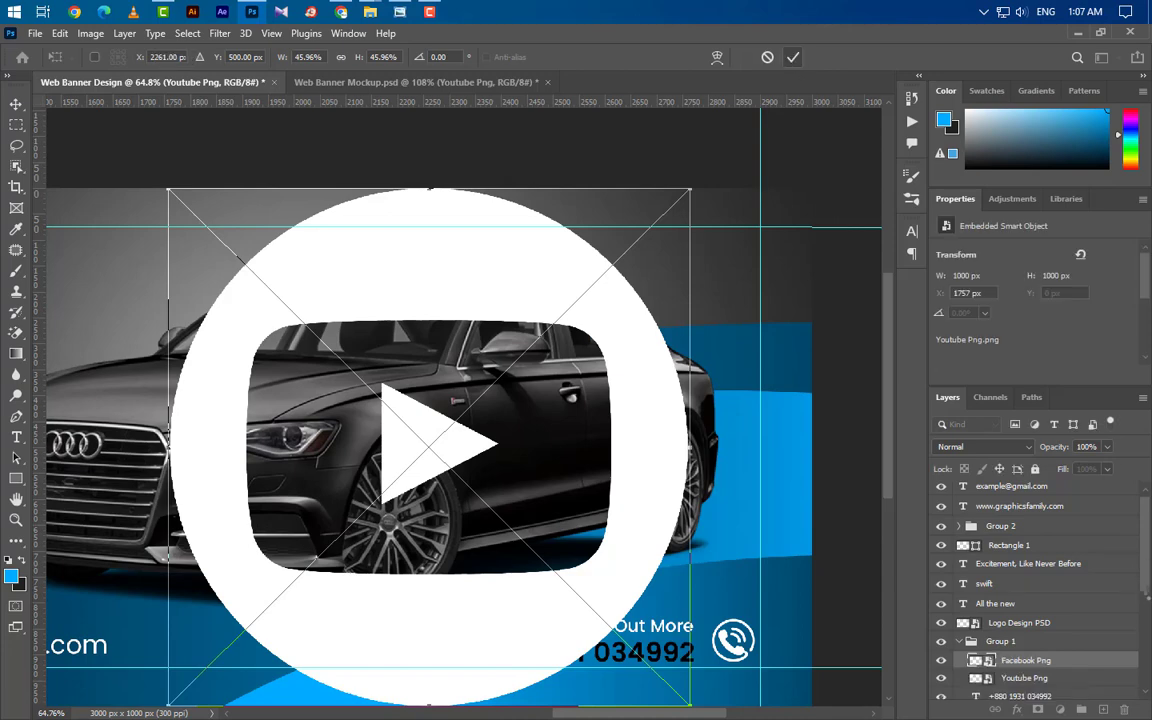
left_click(794, 60)
scroll(1075, 657, "down", 3)
left_click(1070, 632, "shift")
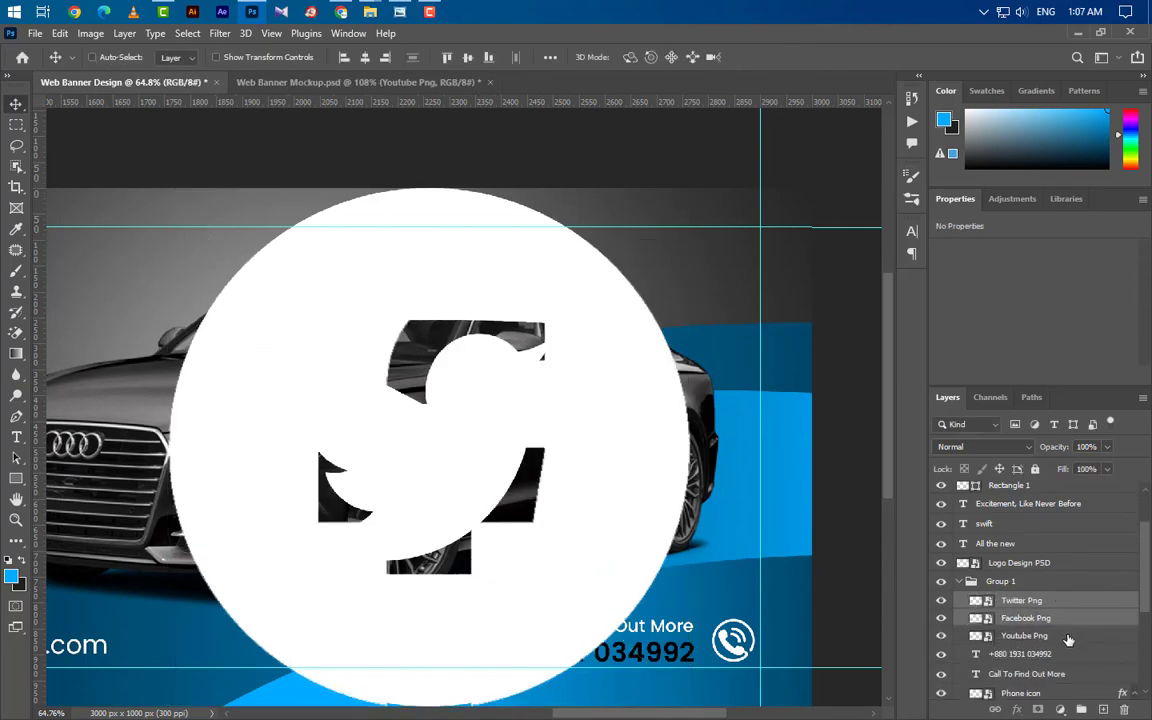
left_click_drag(1076, 604, 1053, 486)
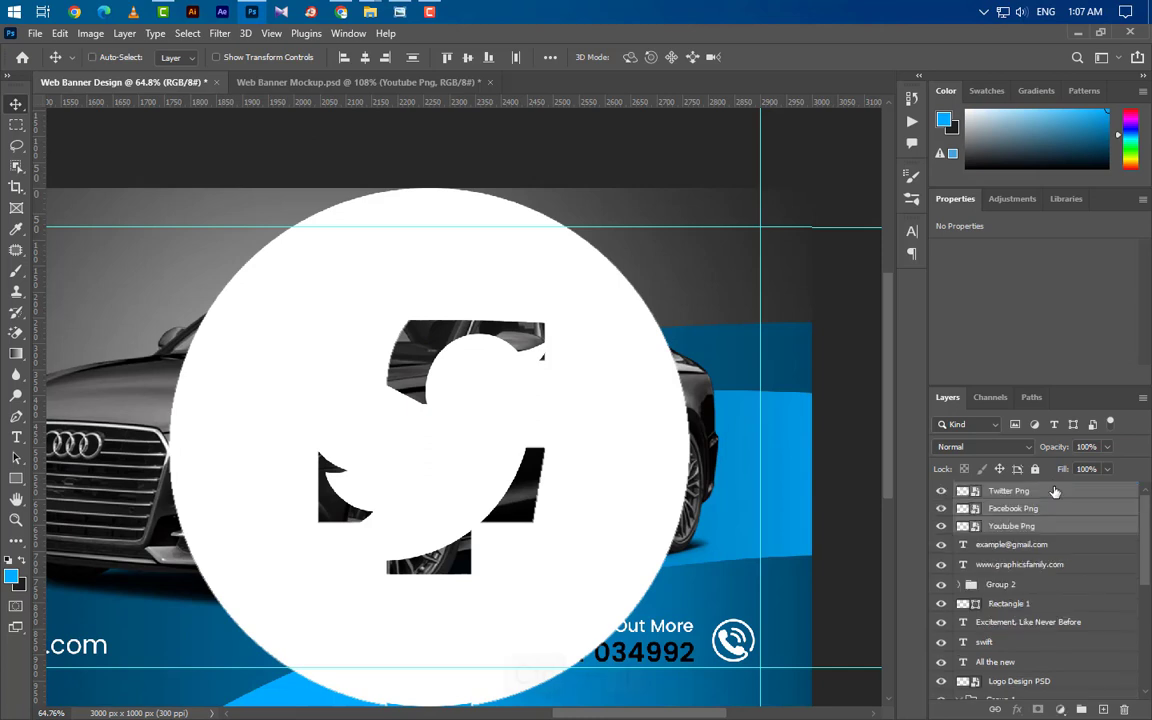
Scale the icons to 51 × 51 px at the top-right and shift Twitter left
key("ctrl+t")
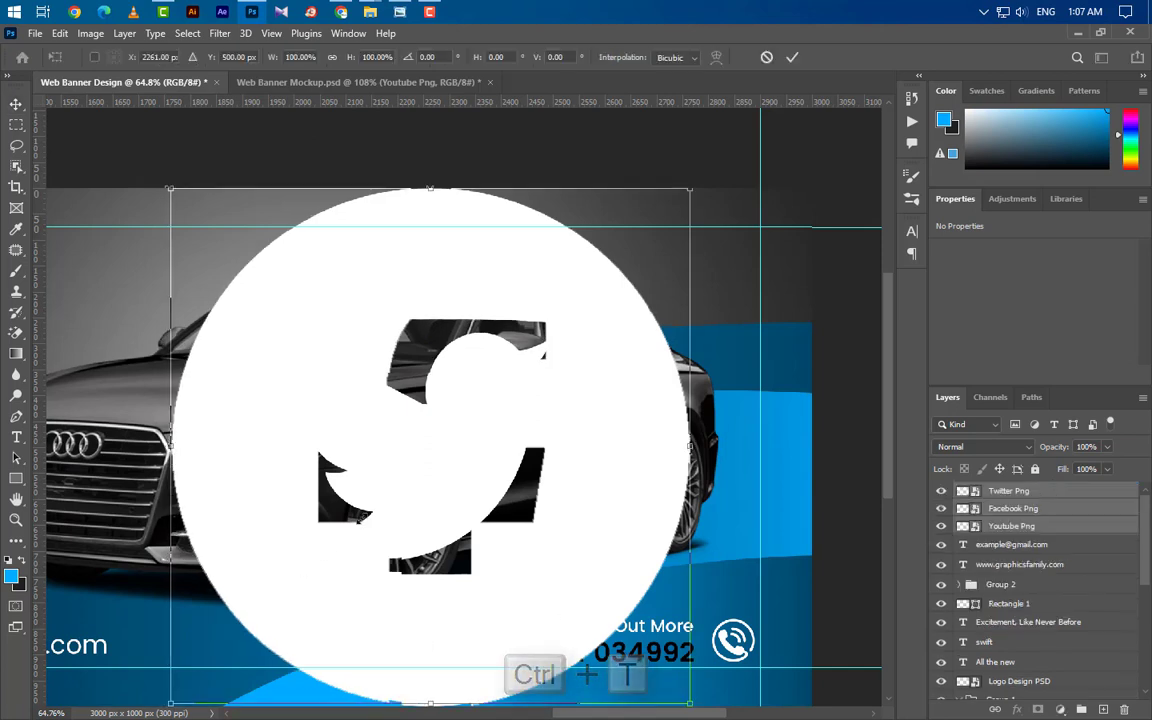
mouse_move(172, 700)
left_mouse_down()
mouse_move(598, 285)
mouse_move(676, 302)
left_mouse_up()
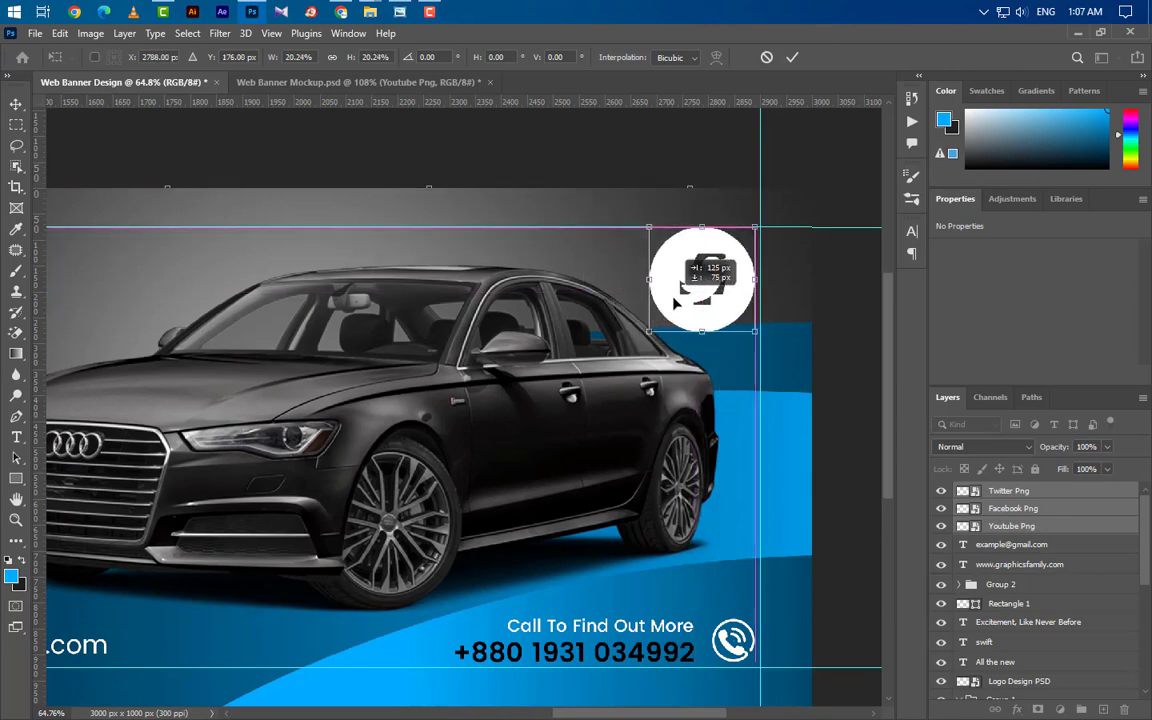
mouse_move(676, 302)
left_mouse_down()
mouse_move(658, 337)
mouse_move(730, 254)
left_mouse_up()
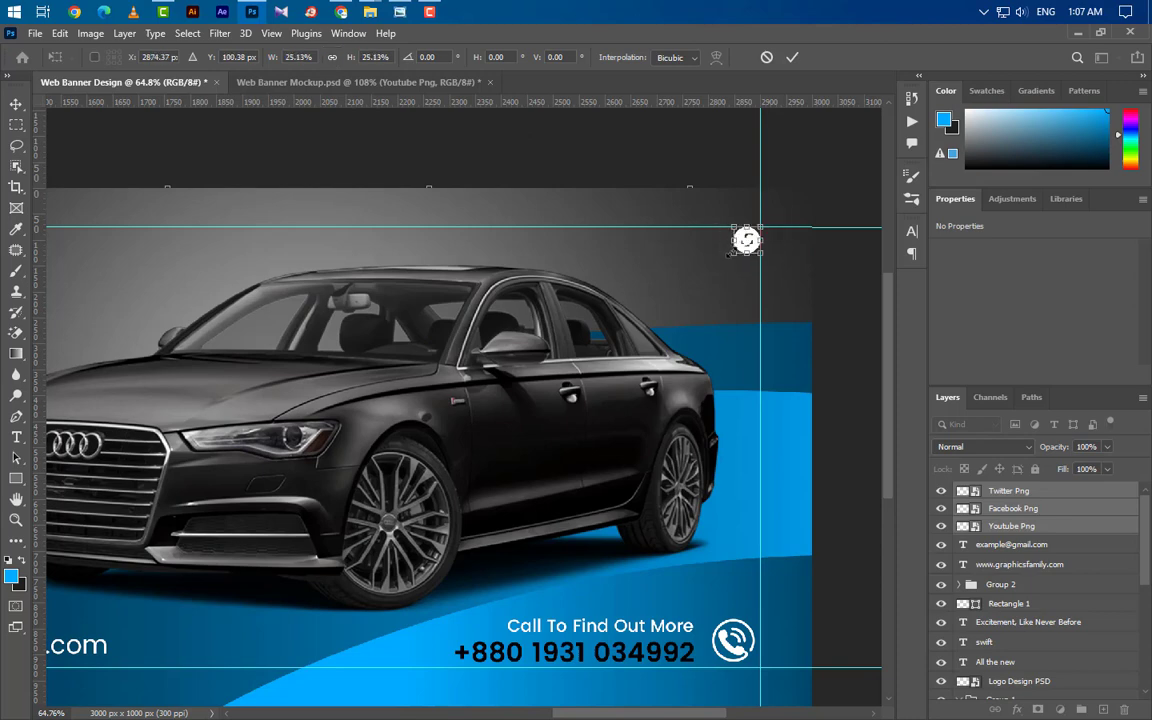
left_click(792, 57)
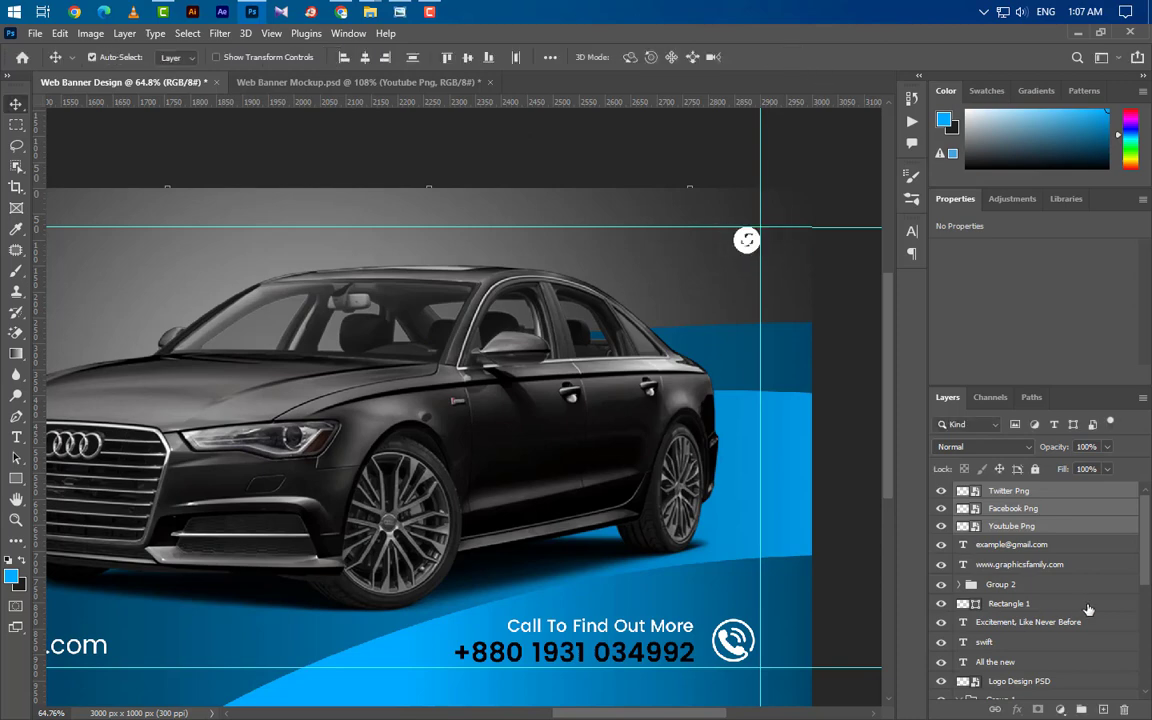
left_click(1053, 497)
key("shift+Left")
key("shift+Left")
key("shift+Left")
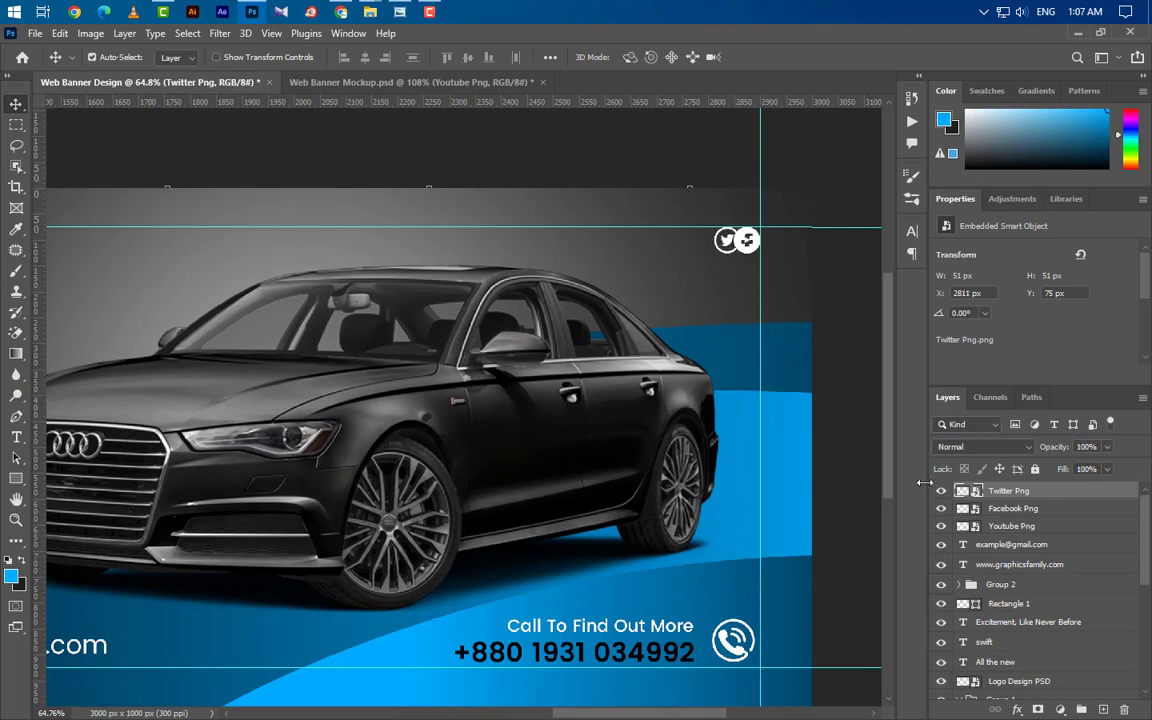
key("shift+Left")
key("shift+Left")
key("shift+Left")
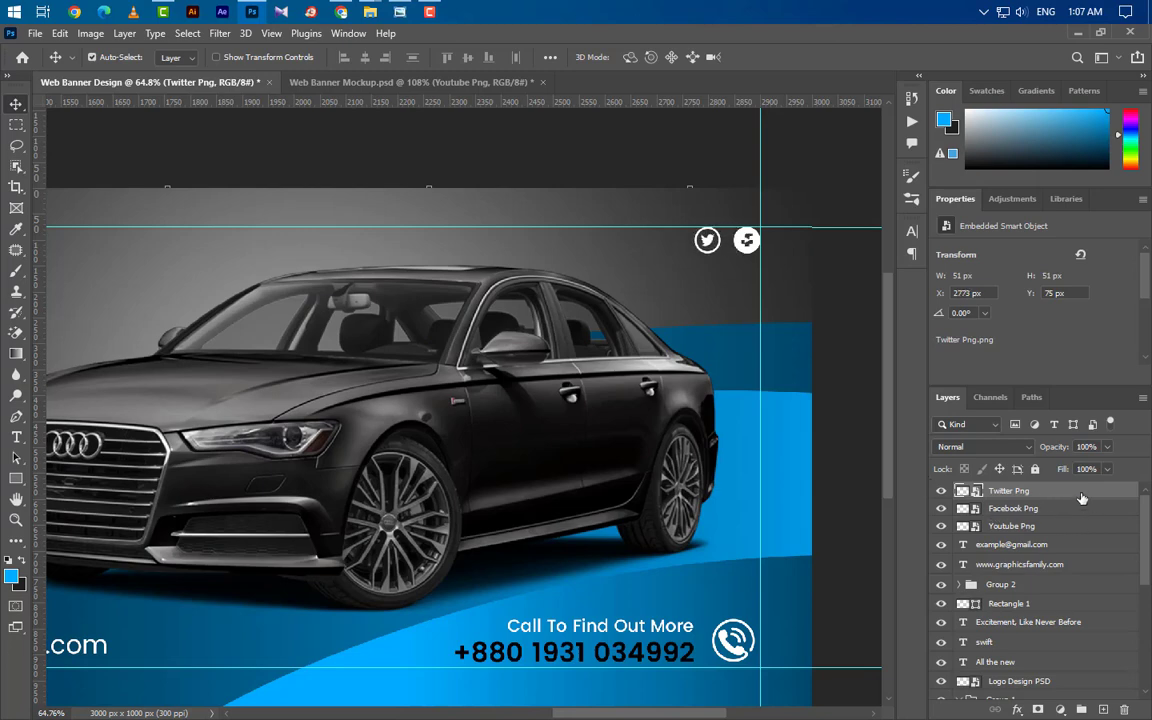
Give the Twitter icon a Color Overlay sampled from the banner's blue
double_click(1081, 492)
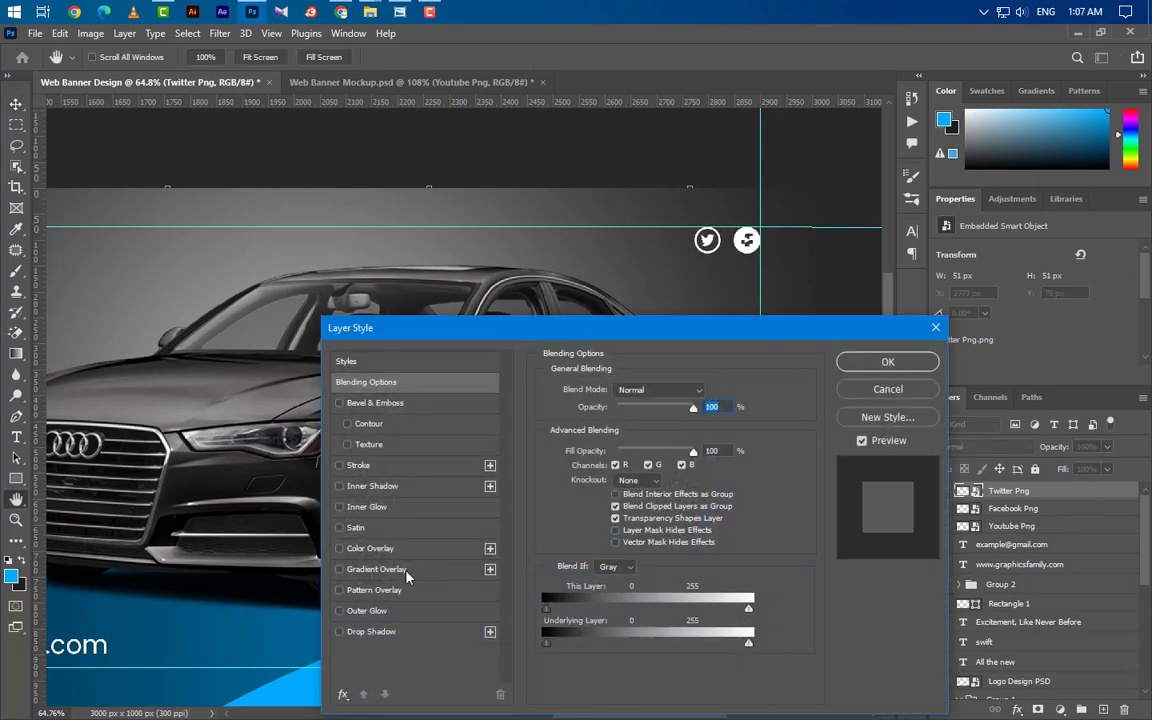
left_click(410, 551)
left_click(708, 396)
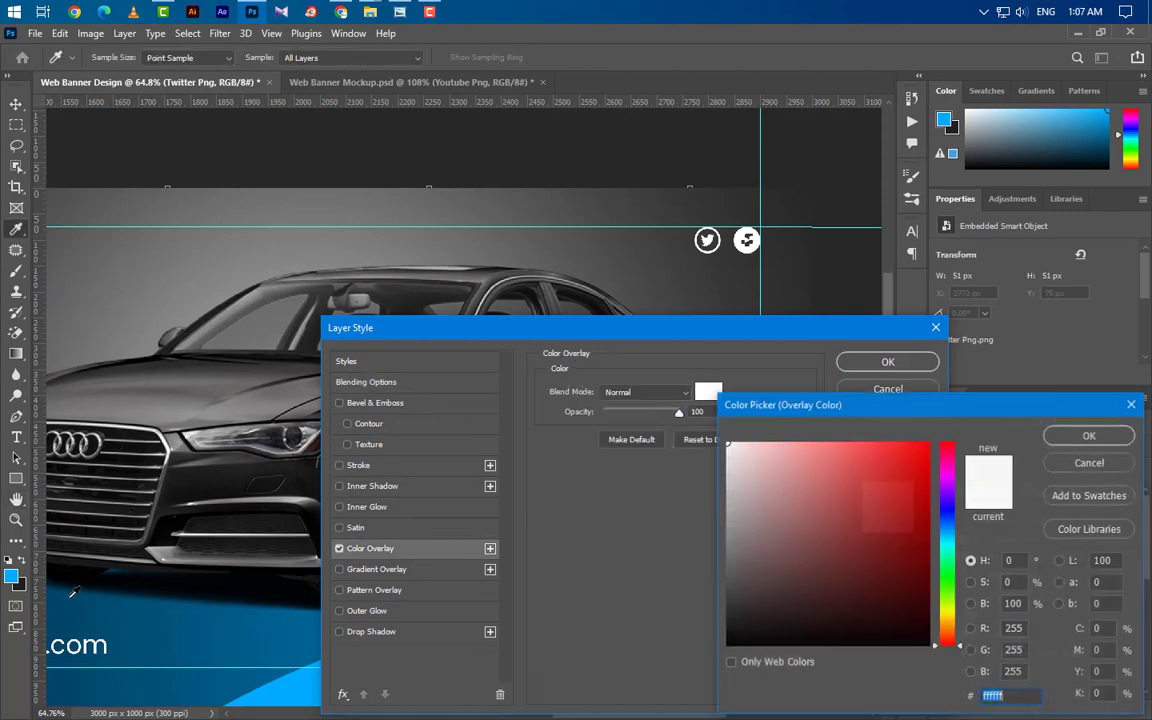
left_click(120, 600)
left_click(1071, 437)
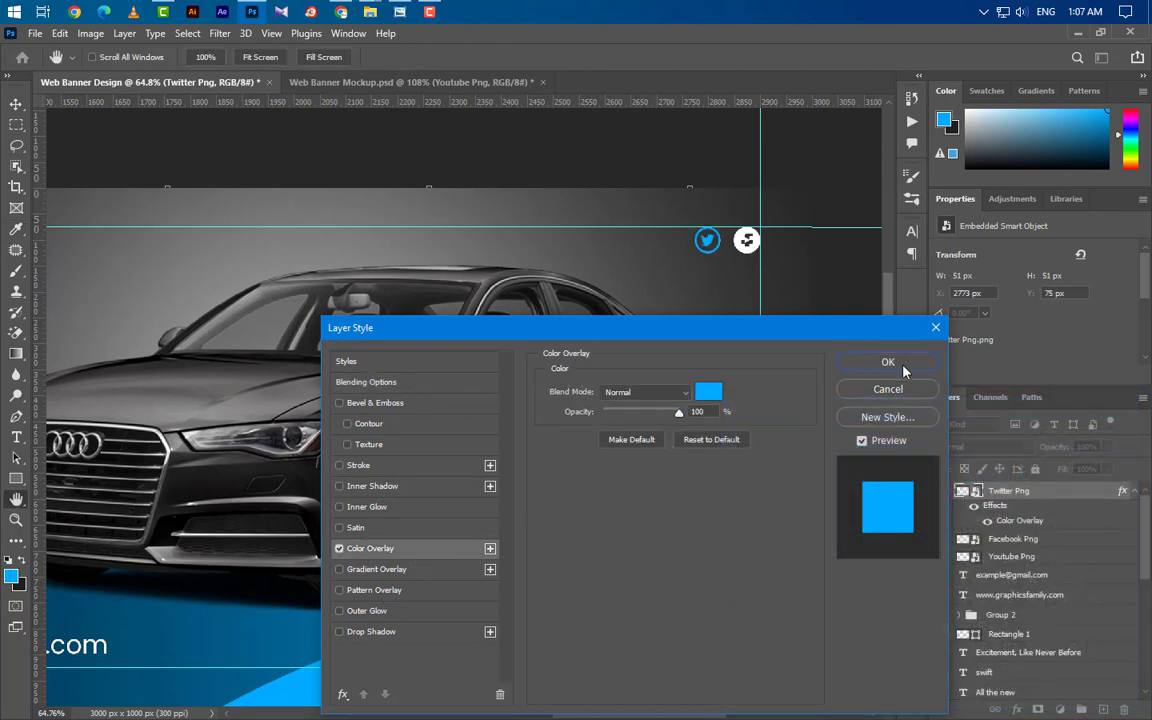
left_click(888, 362)
Move the Facebook icon left beside Twitter, to X 2696 px
left_click(1050, 543)
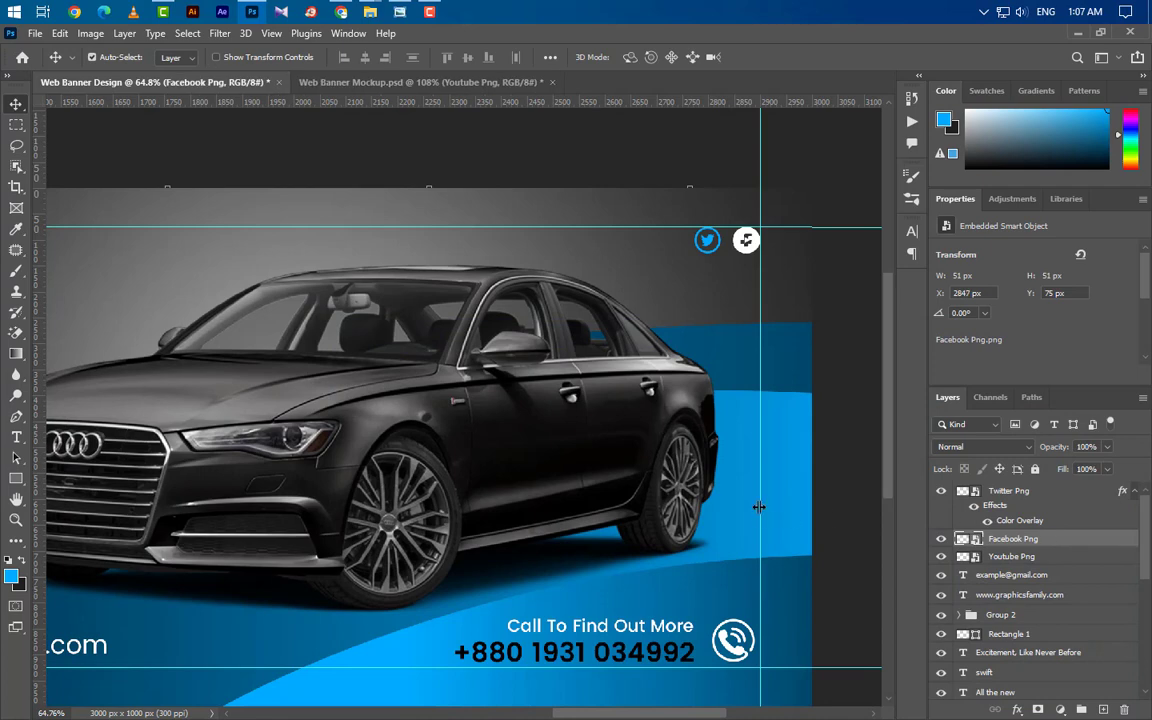
left_click_drag(822, 392, 775, 388)
key("shift+Left")
key("shift+Left")
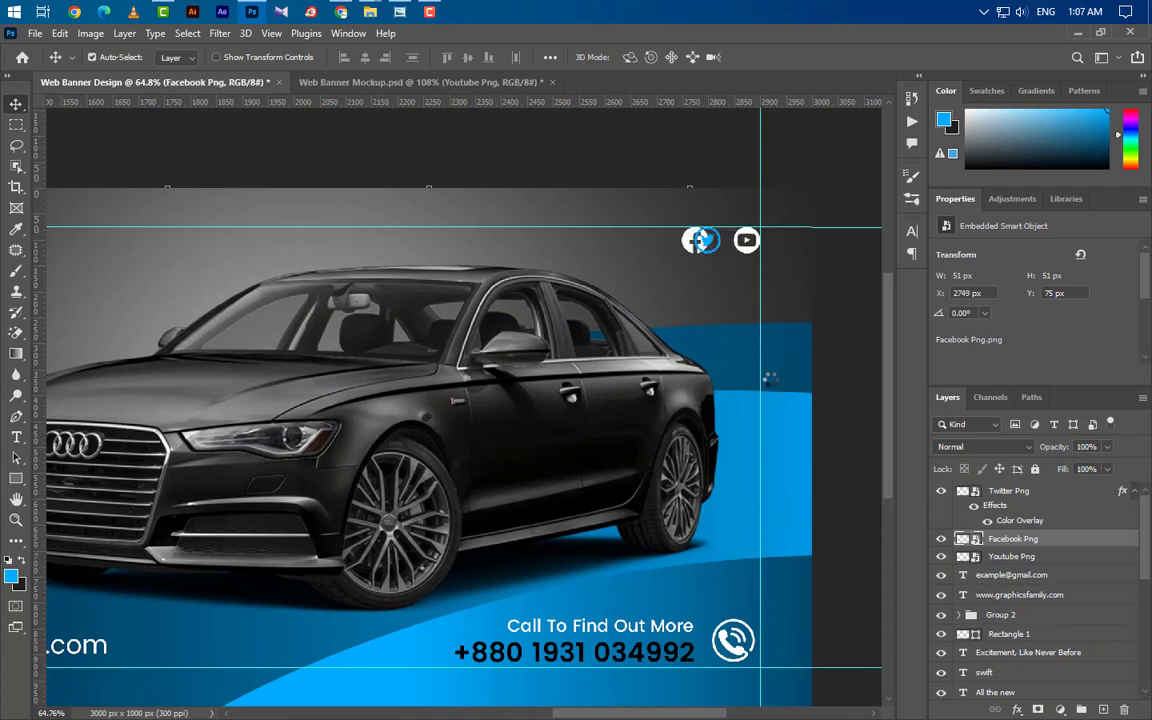
key("shift+Left")
key("shift+Left")
key("shift+Left")
key("shift+Left")
key("shift+Left")
key("shift+Left")
key("ctrl+0")
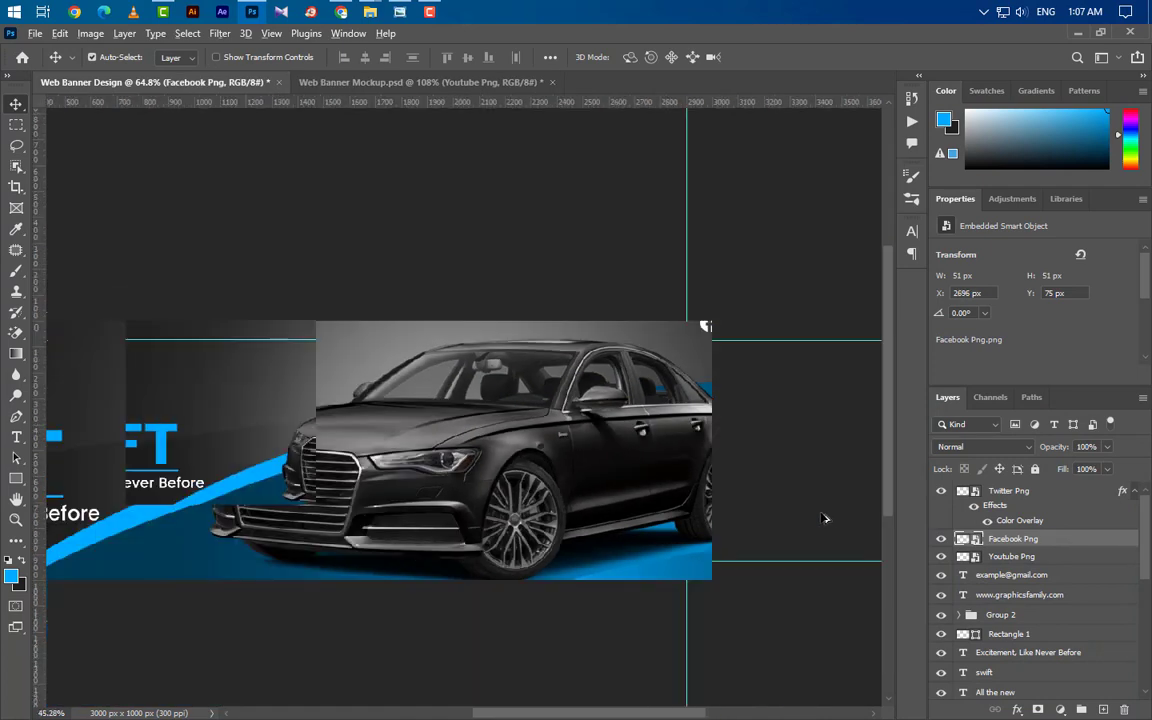
Draw a thin blue bar, rotate it diagonally and move it to the banner's top-left
scroll(82, 473, "up", 5)
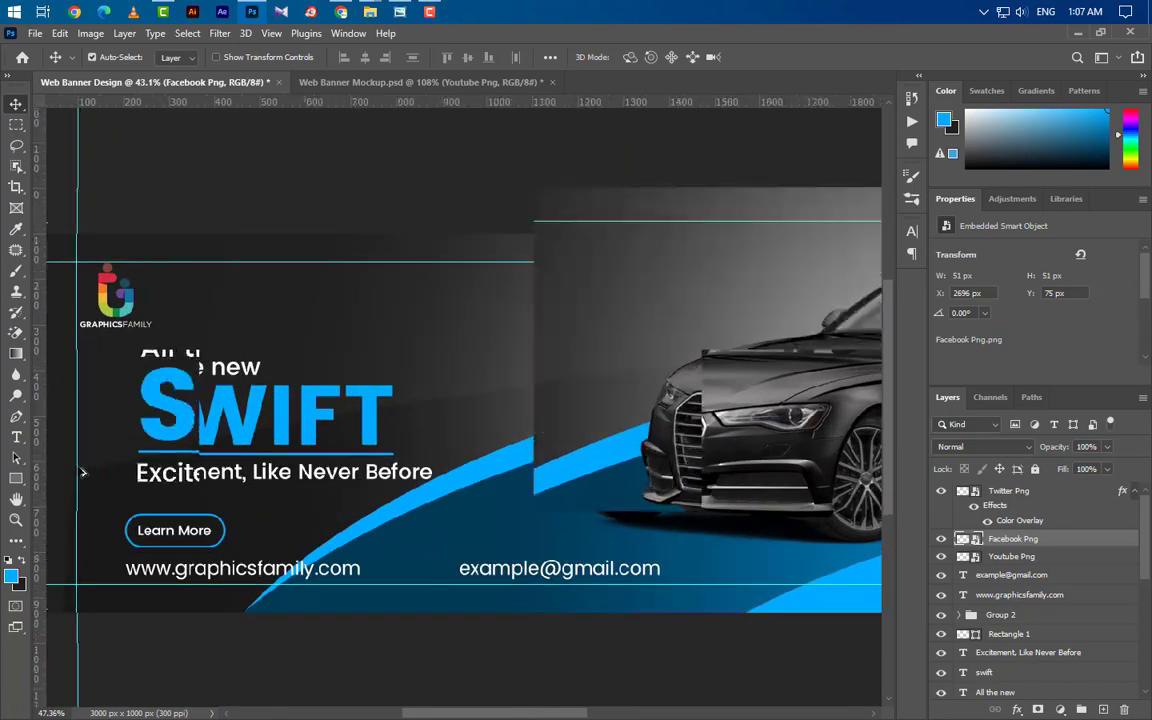
scroll(72, 423, "up", 2)
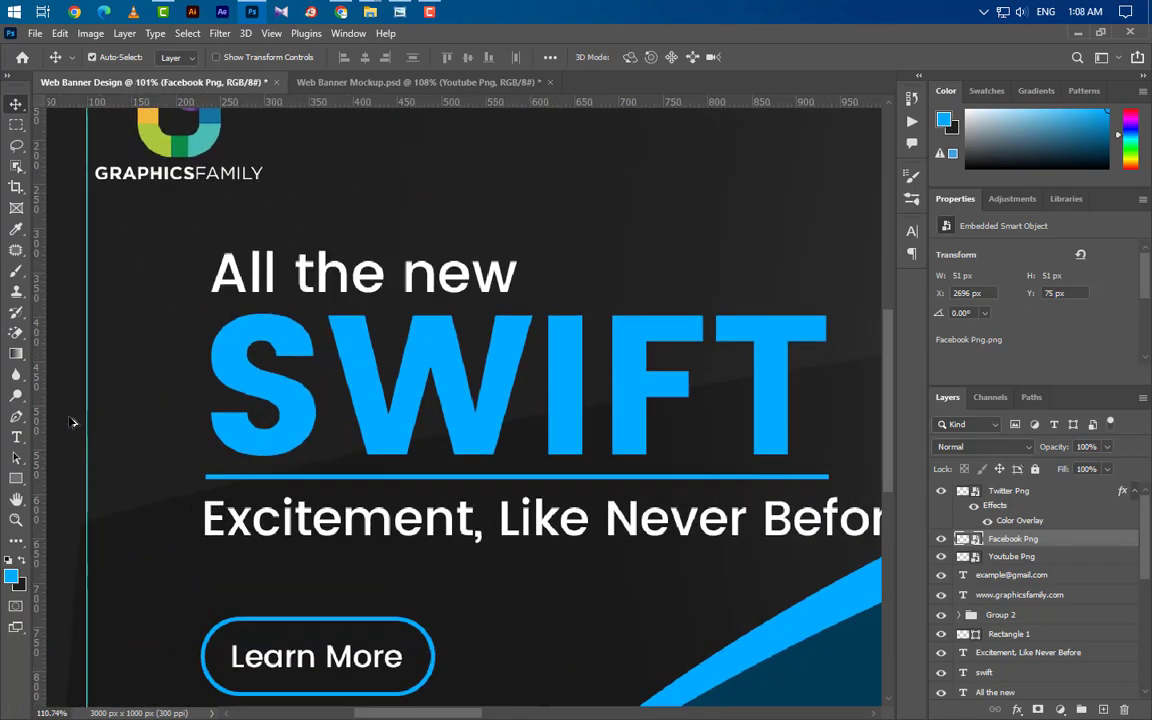
left_click(16, 478)
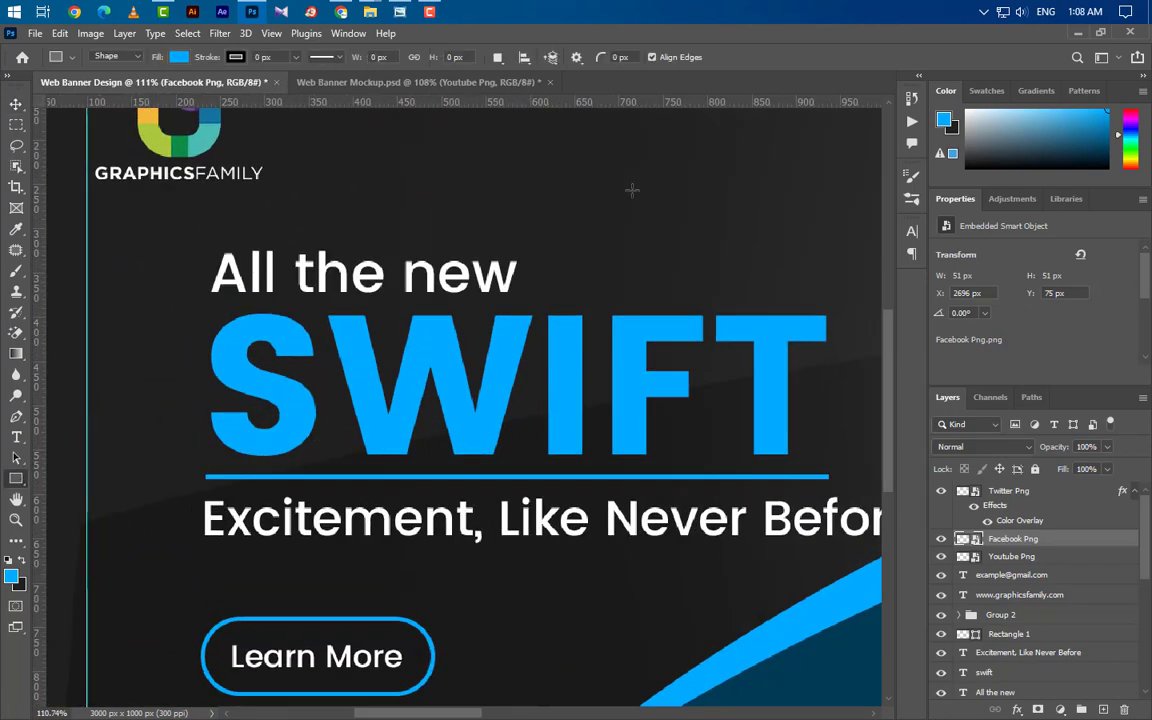
left_click_drag(641, 365, 637, 480)
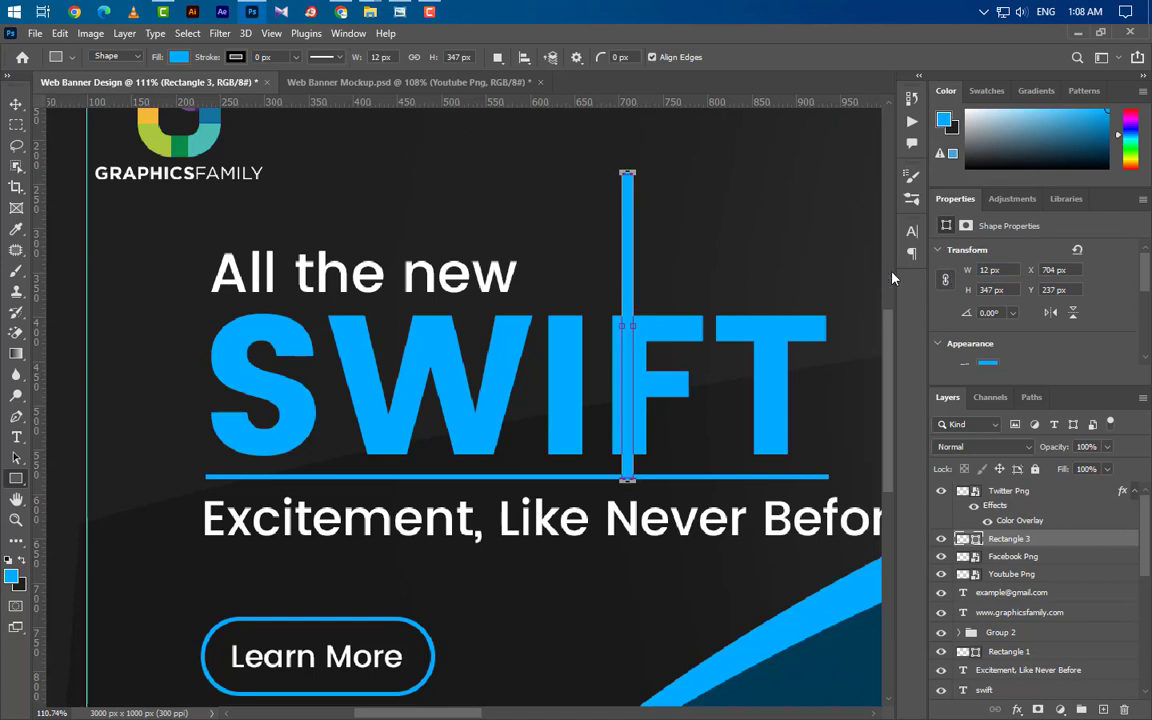
key("ctrl+t")
left_click_drag(628, 162, 720, 198)
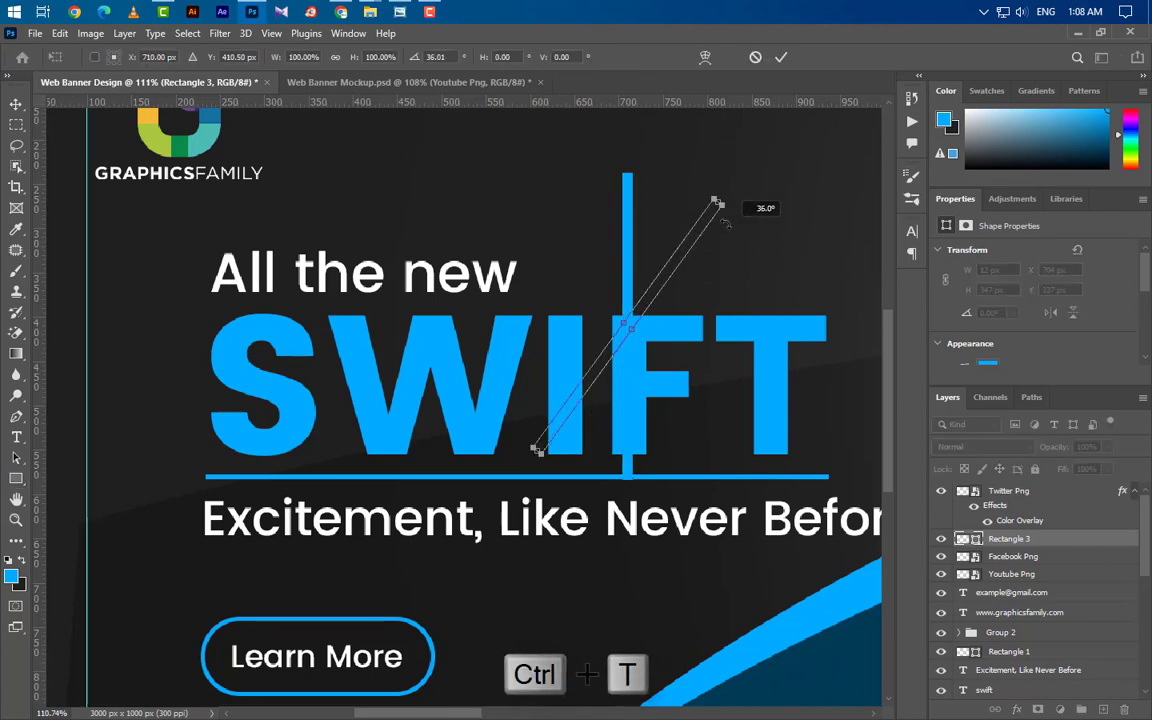
left_click(449, 60)
type("4")
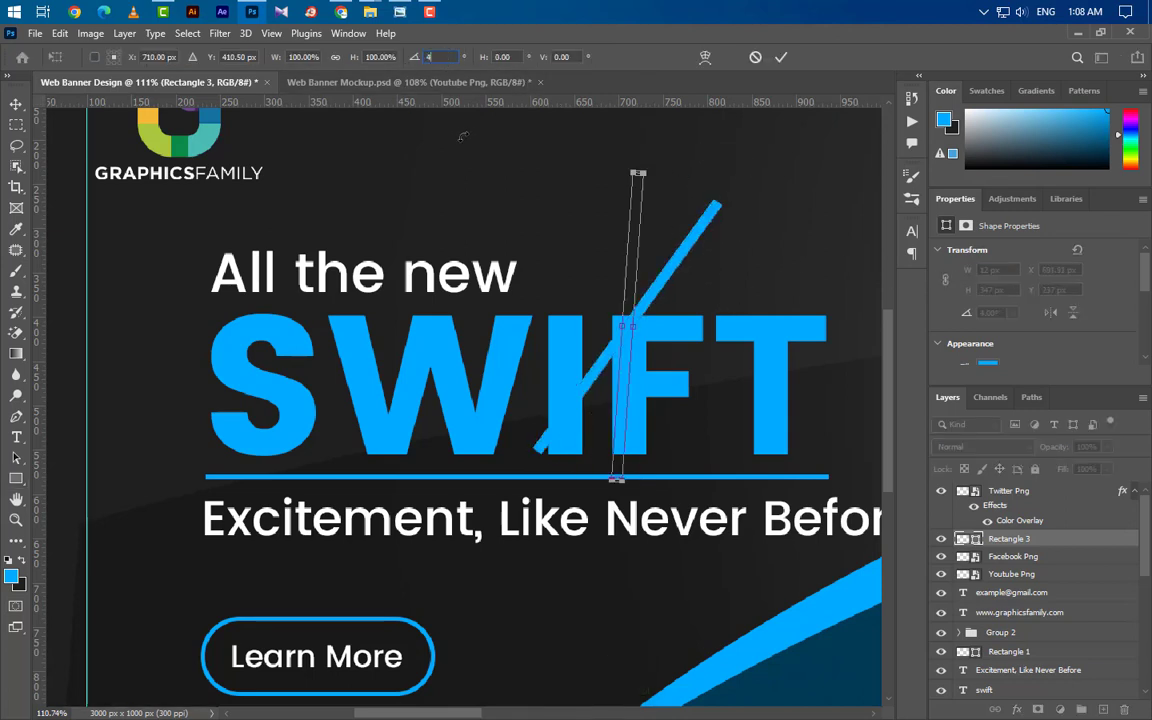
type("5")
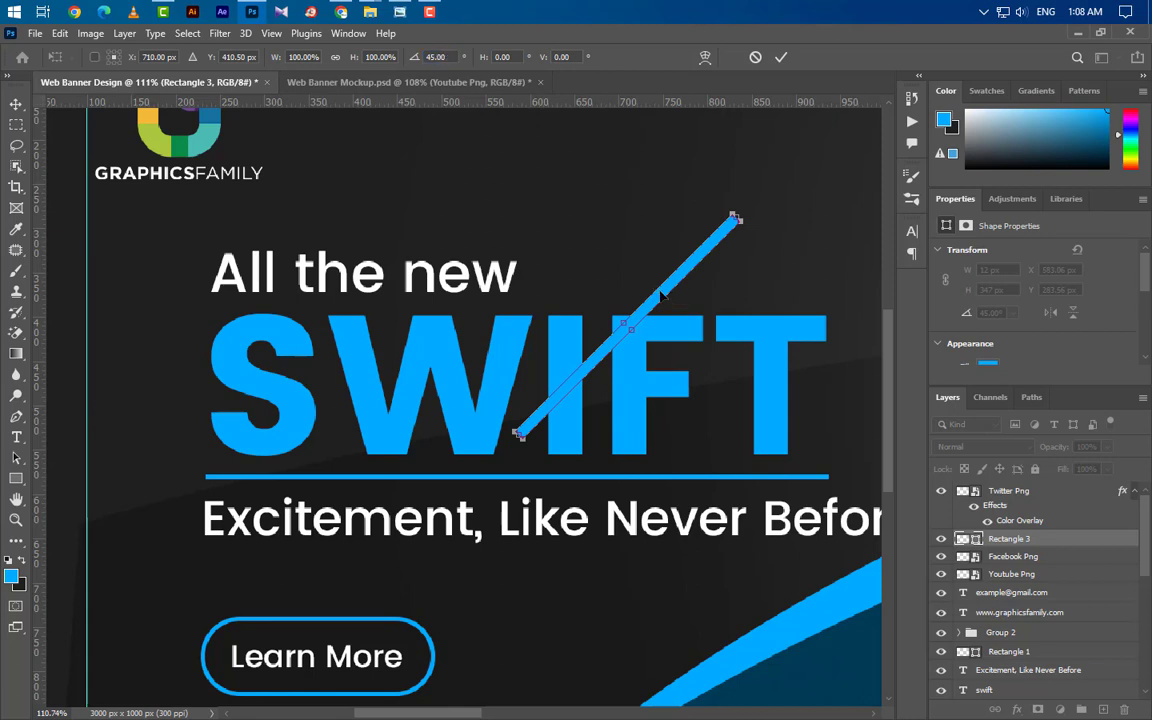
left_click_drag(661, 296, 193, 246)
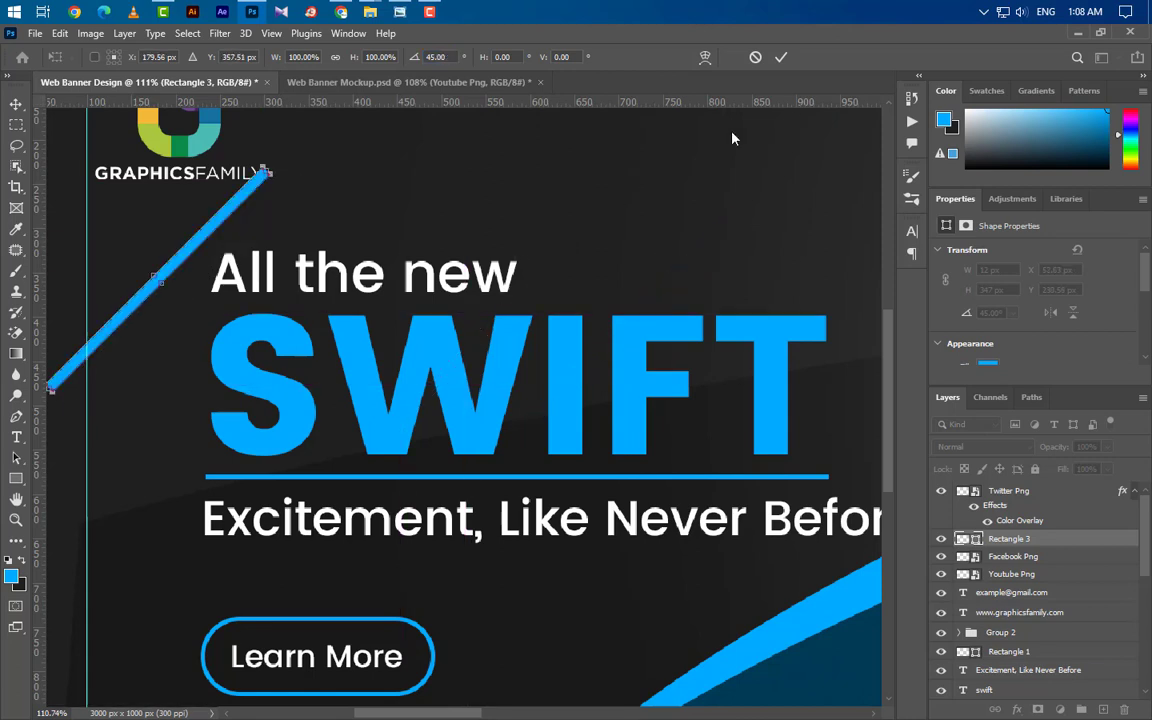
key("Return")
Copy the bar 54 px below and select stripe layers Rectangle 3 through Rectangle 3 copy 6
scroll(80, 267, "up", 2)
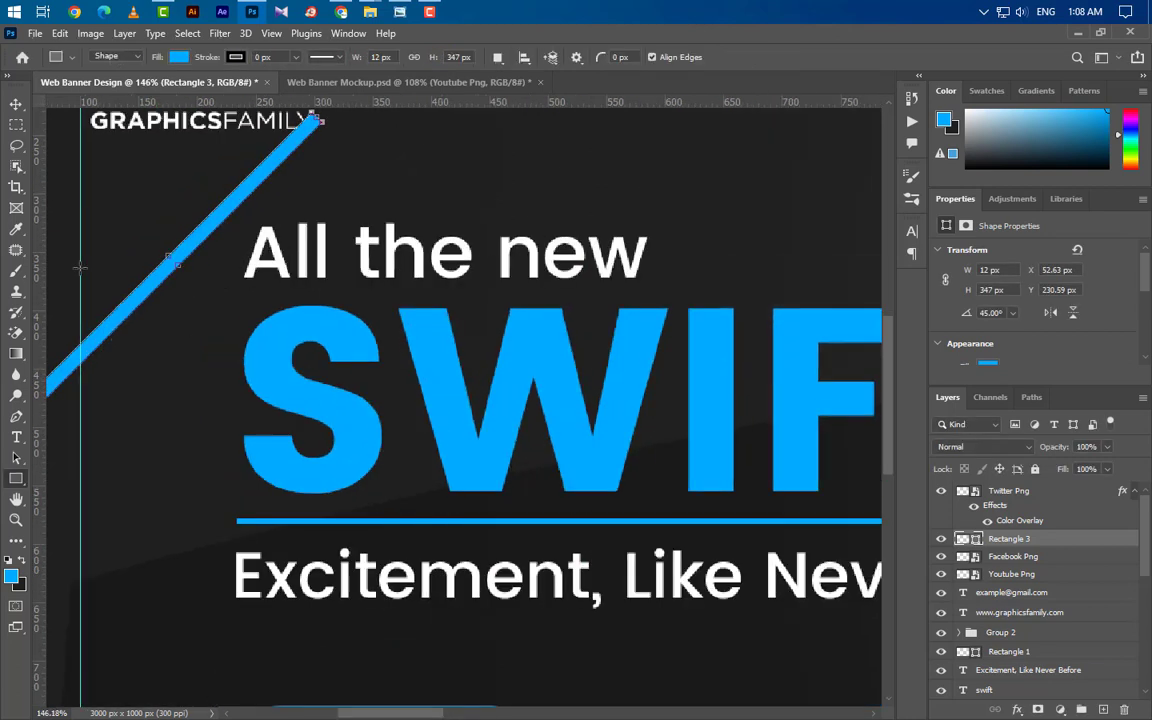
left_click(14, 103)
mouse_move(167, 252)
left_mouse_down()
mouse_move(196, 467)
mouse_move(188, 529)
mouse_move(200, 578)
mouse_move(185, 585)
left_mouse_up()
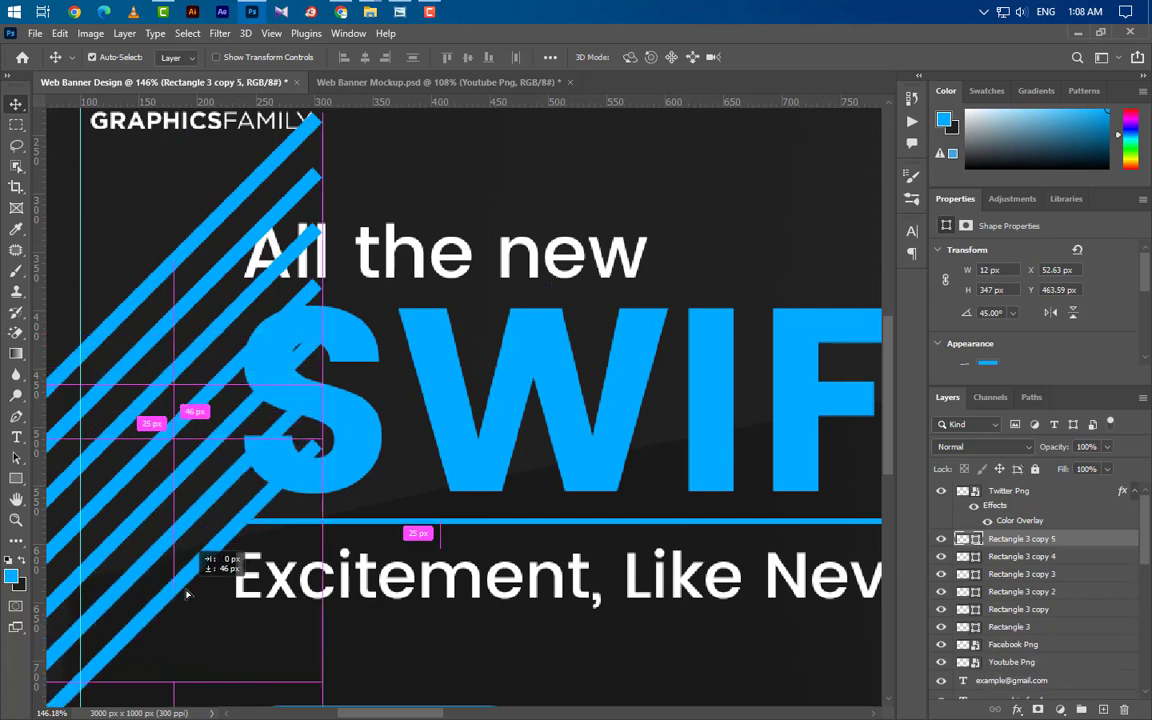
left_click(1040, 557, "shift")
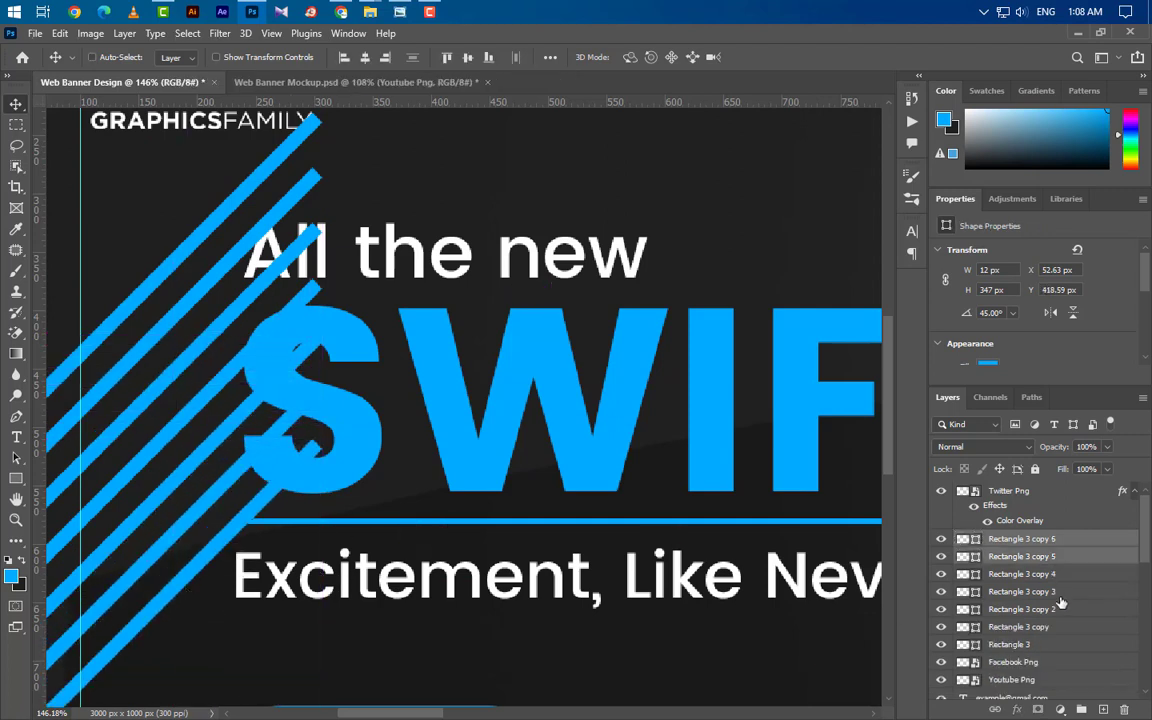
left_click(1060, 612, "shift")
left_click(1059, 628, "shift")
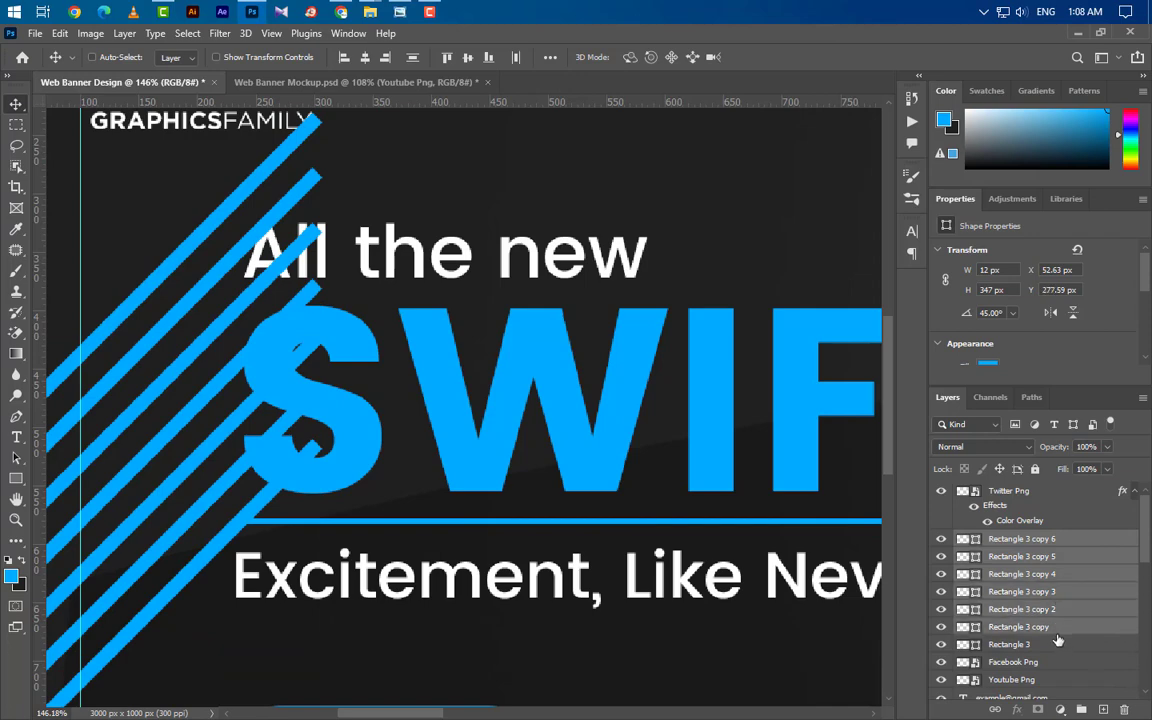
left_click(1058, 649, "shift")
Convert the selected stripes to a smart object and rasterize it into one pixel layer
right_click(1083, 544)
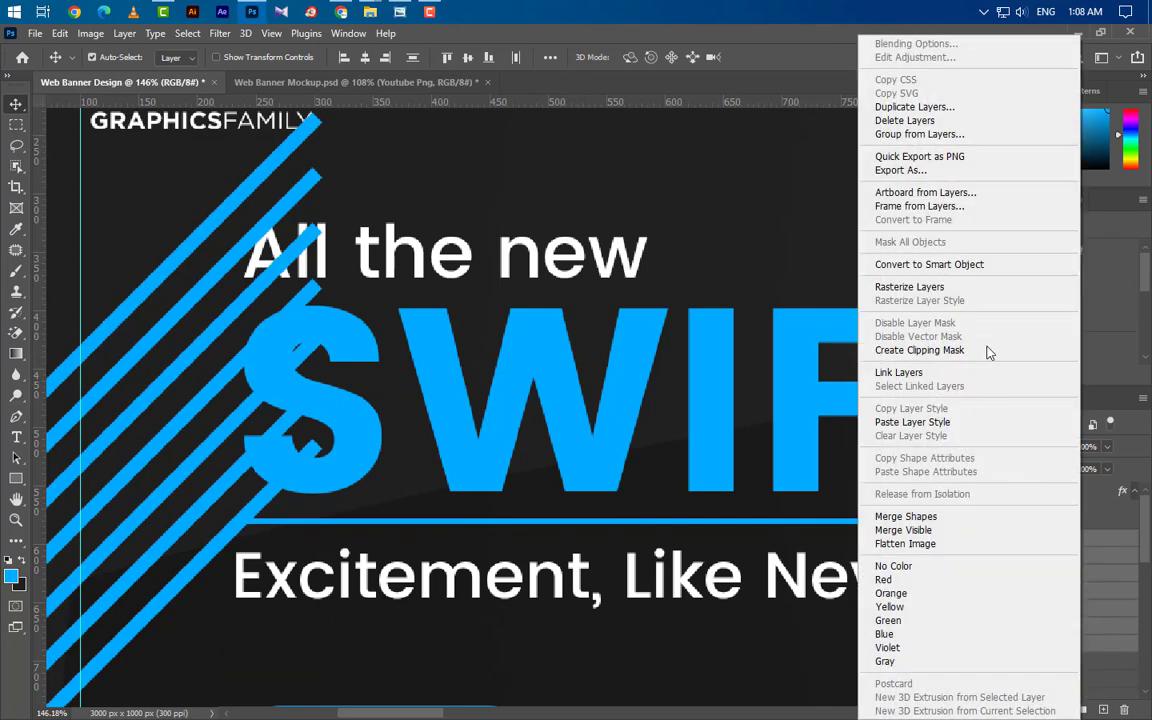
left_click(979, 265)
right_click(1071, 539)
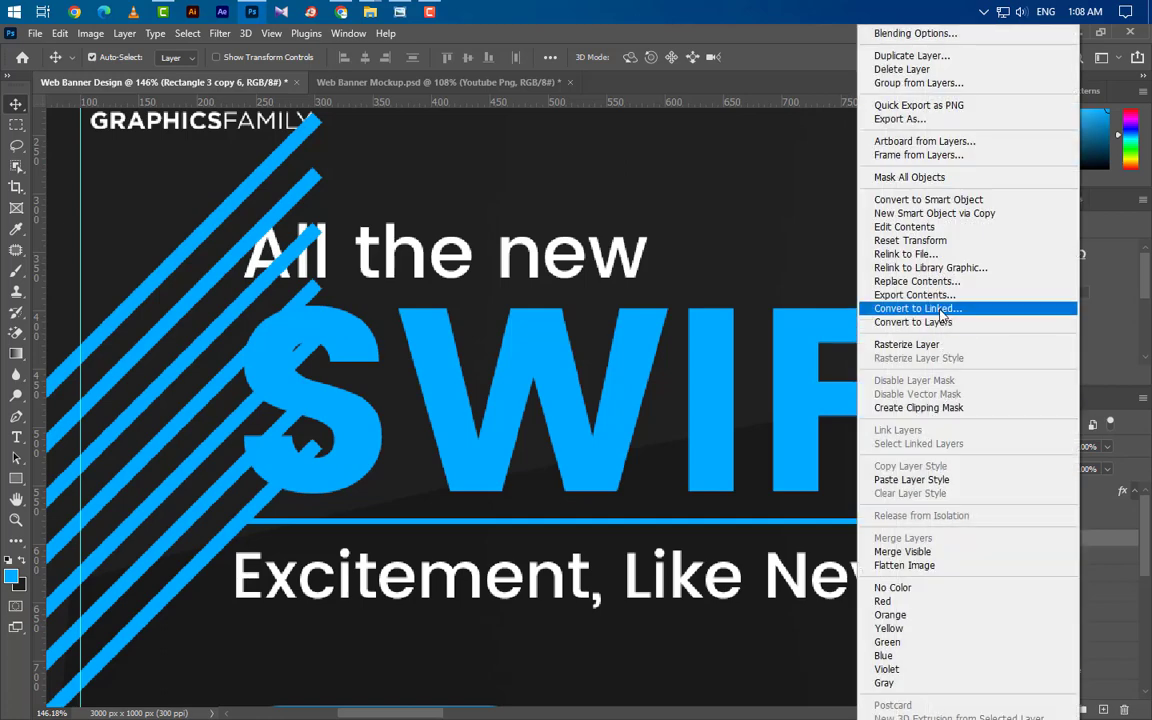
left_click(908, 342)
scroll(698, 545, "down", 1)
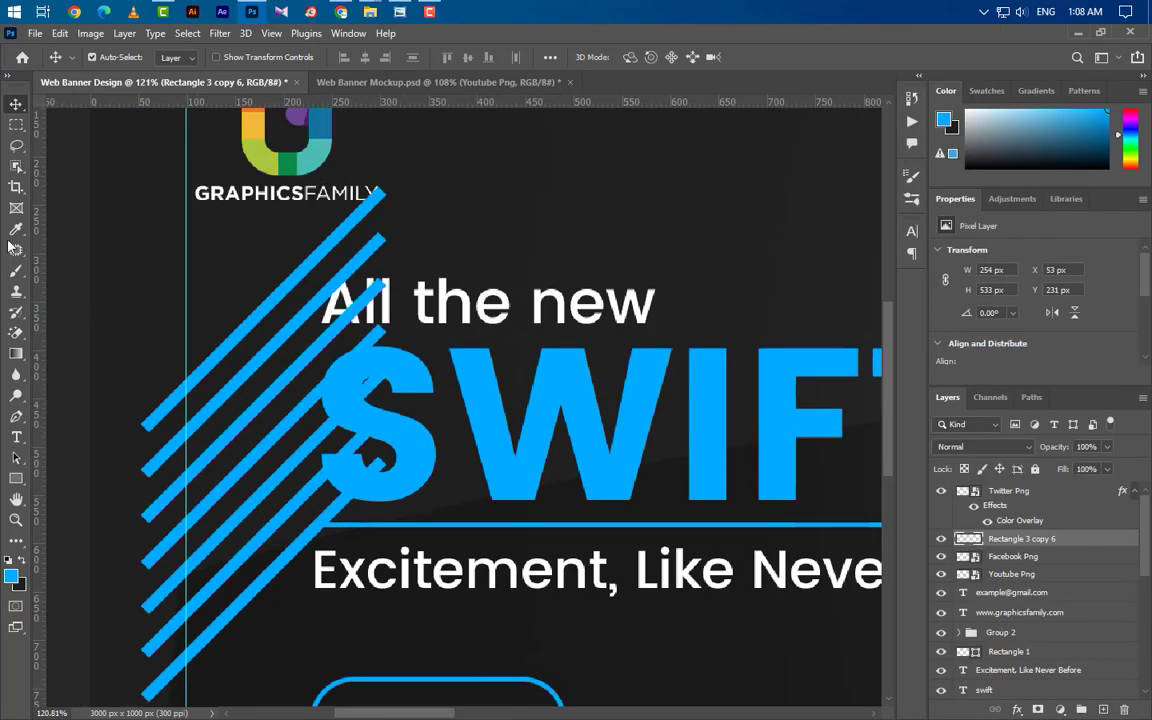
Delete everything in the diagonal stripes except a narrow vertical strip
left_click(16, 126)
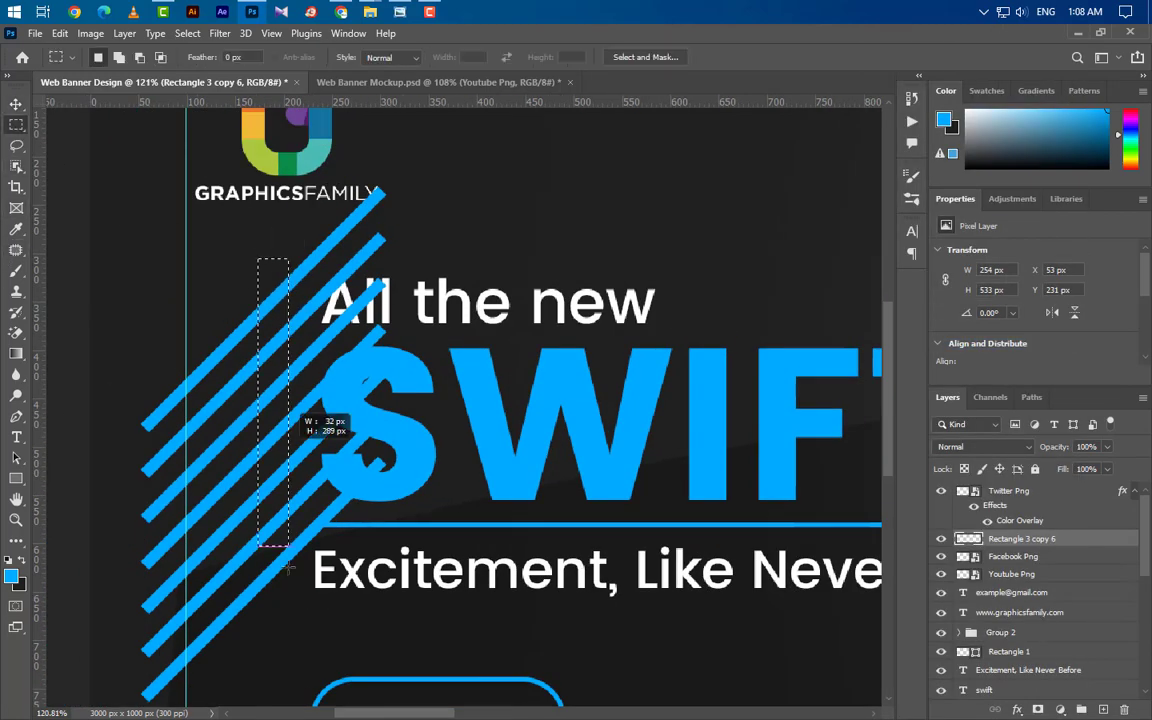
left_click_drag(288, 567, 278, 650)
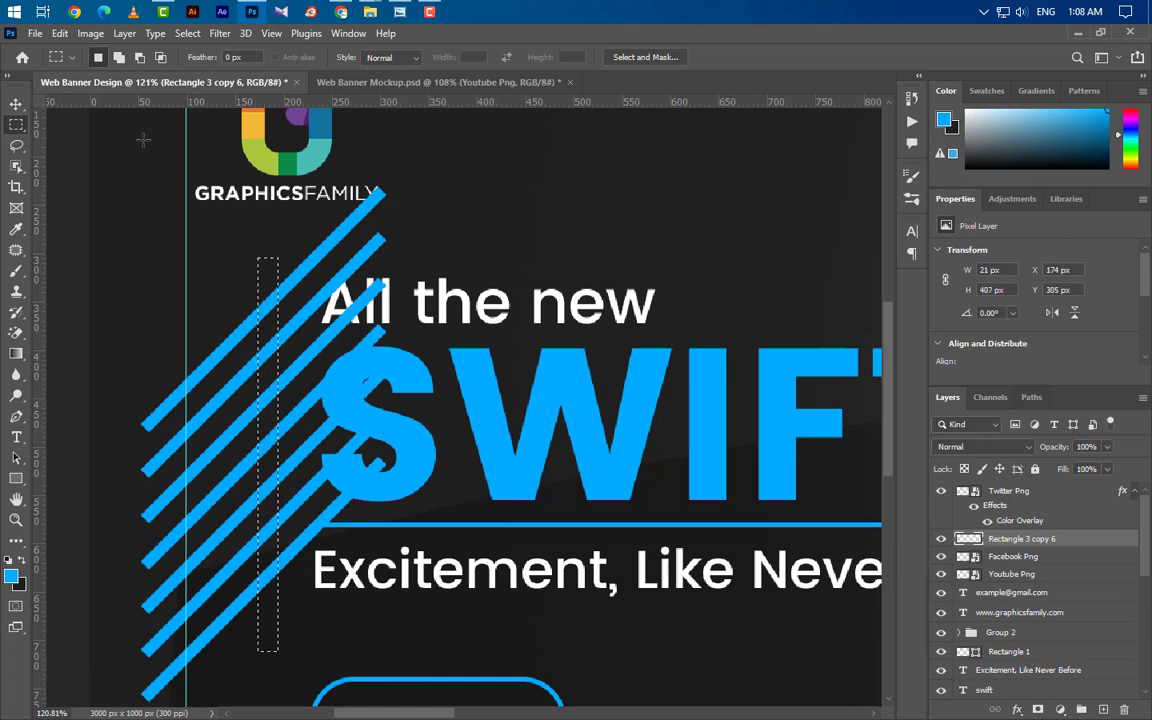
left_click(188, 33)
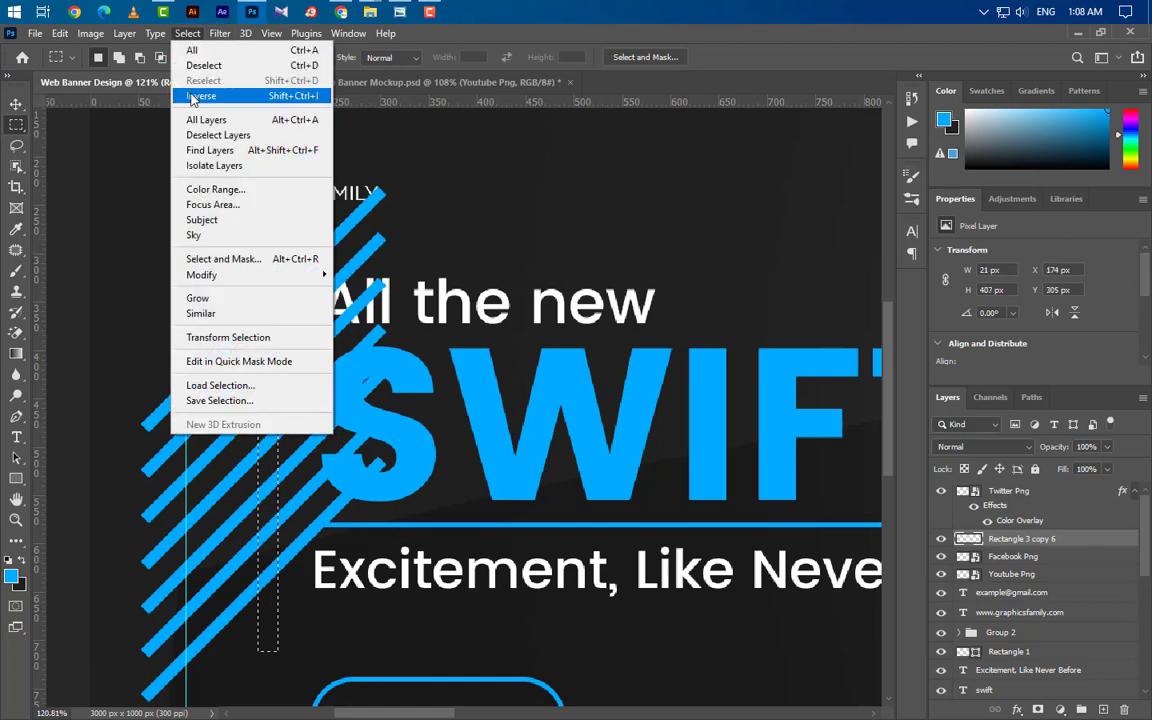
left_click(200, 94)
key("Delete")
key("ctrl+d")
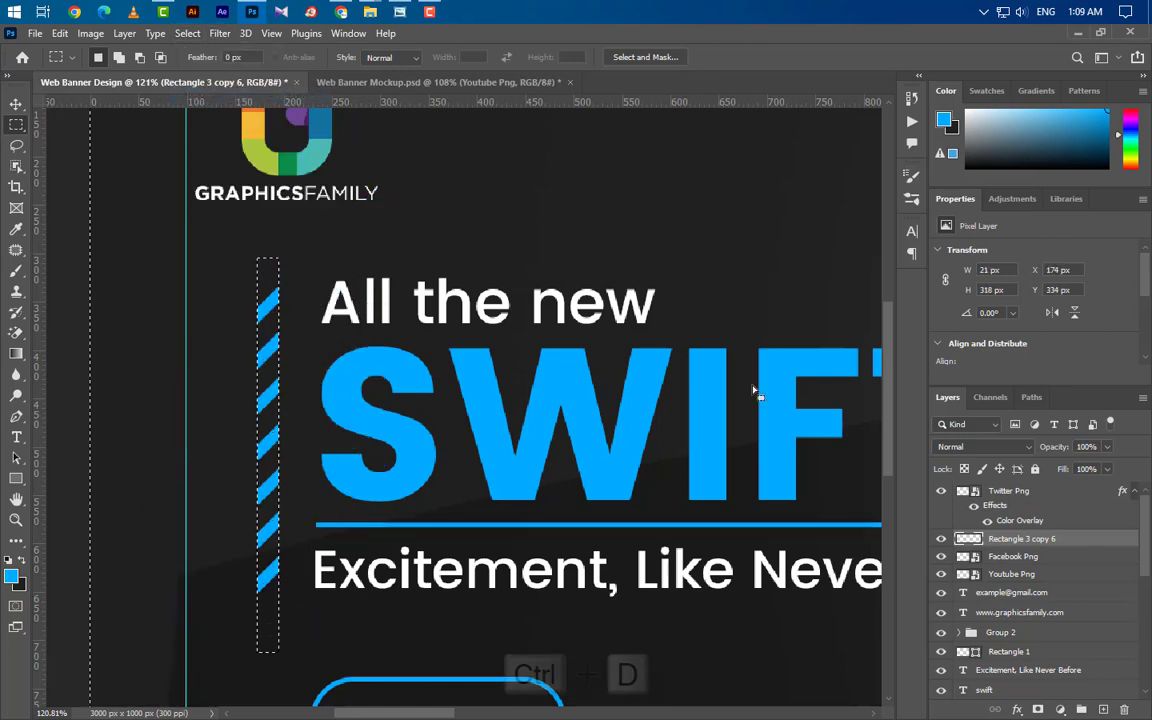
Resize the dashed bar to 21 × 320 px and move it left beside the headline
left_click_drag(270, 380, 270, 374)
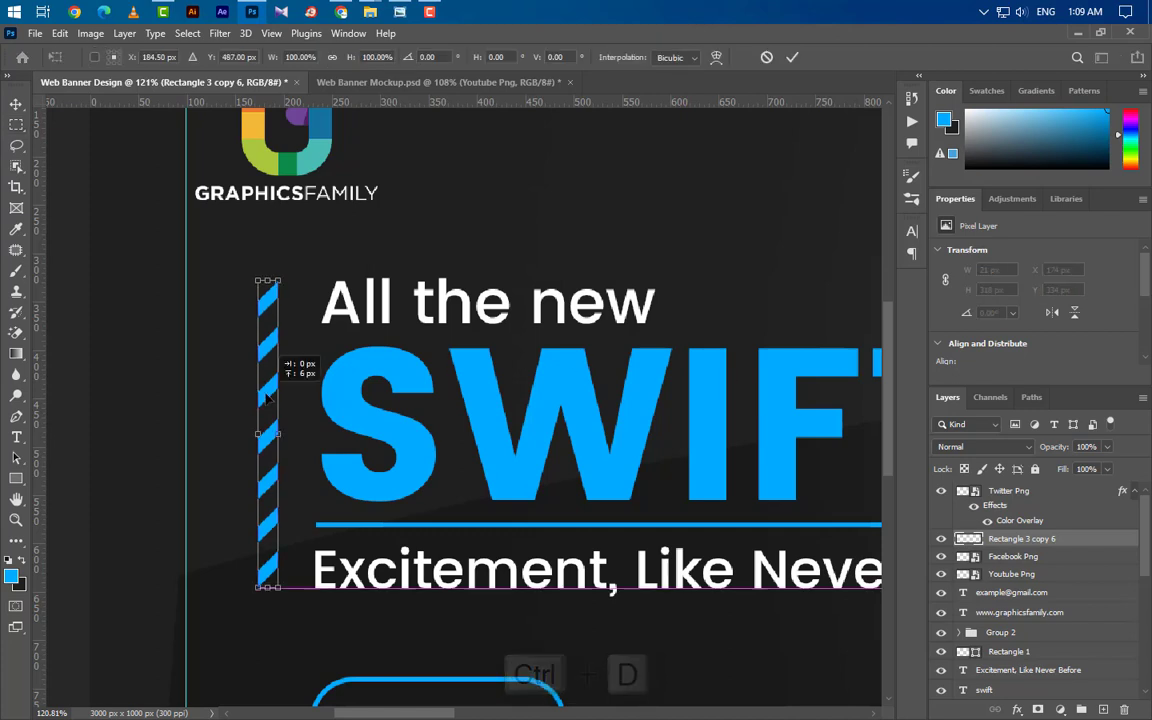
left_click_drag(268, 281, 268, 277)
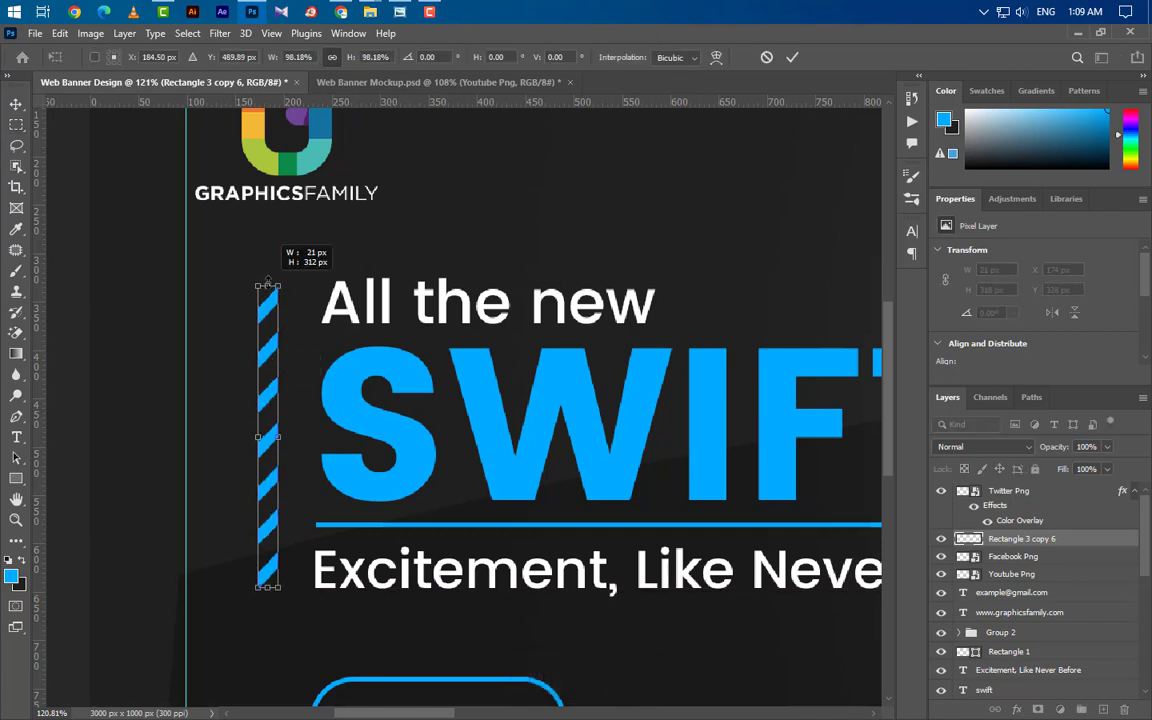
left_click(790, 58)
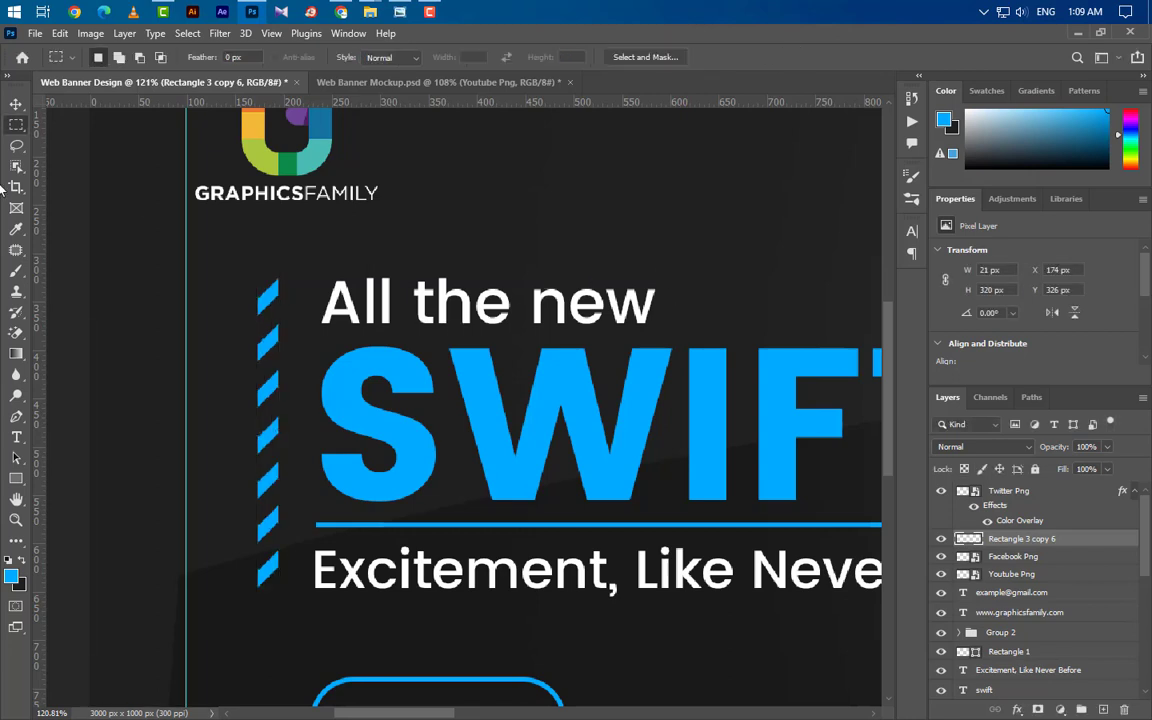
left_click(15, 105)
left_click_drag(371, 318, 300, 316)
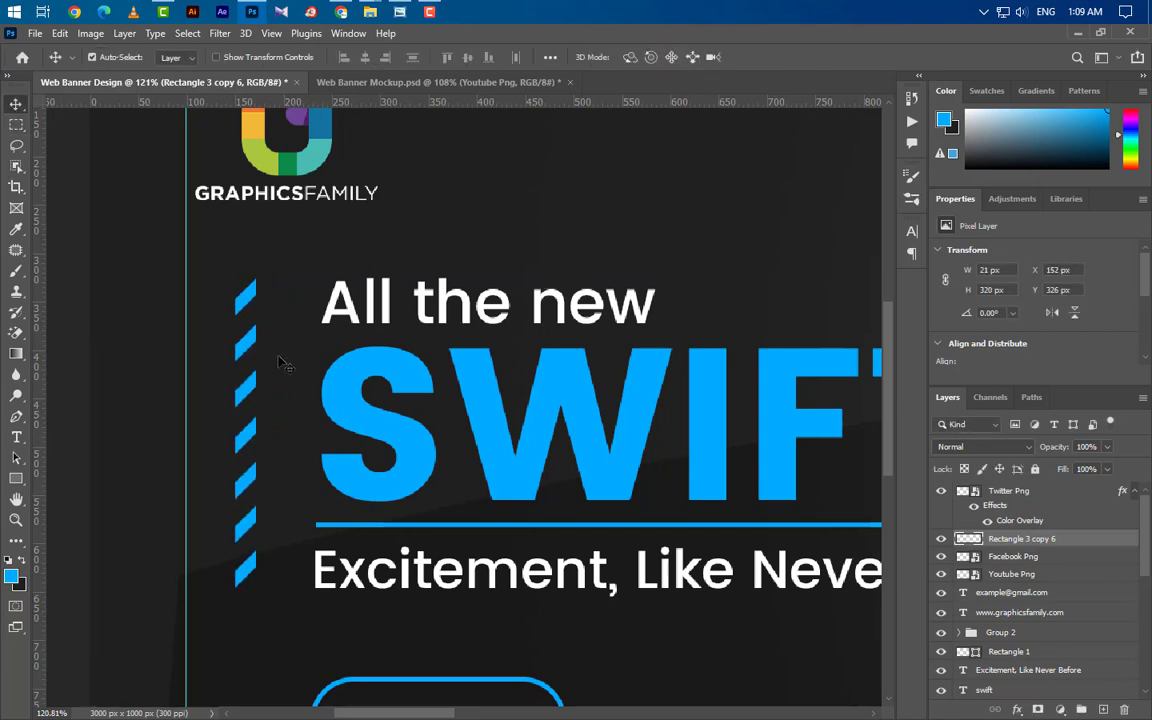
left_click(376, 323)
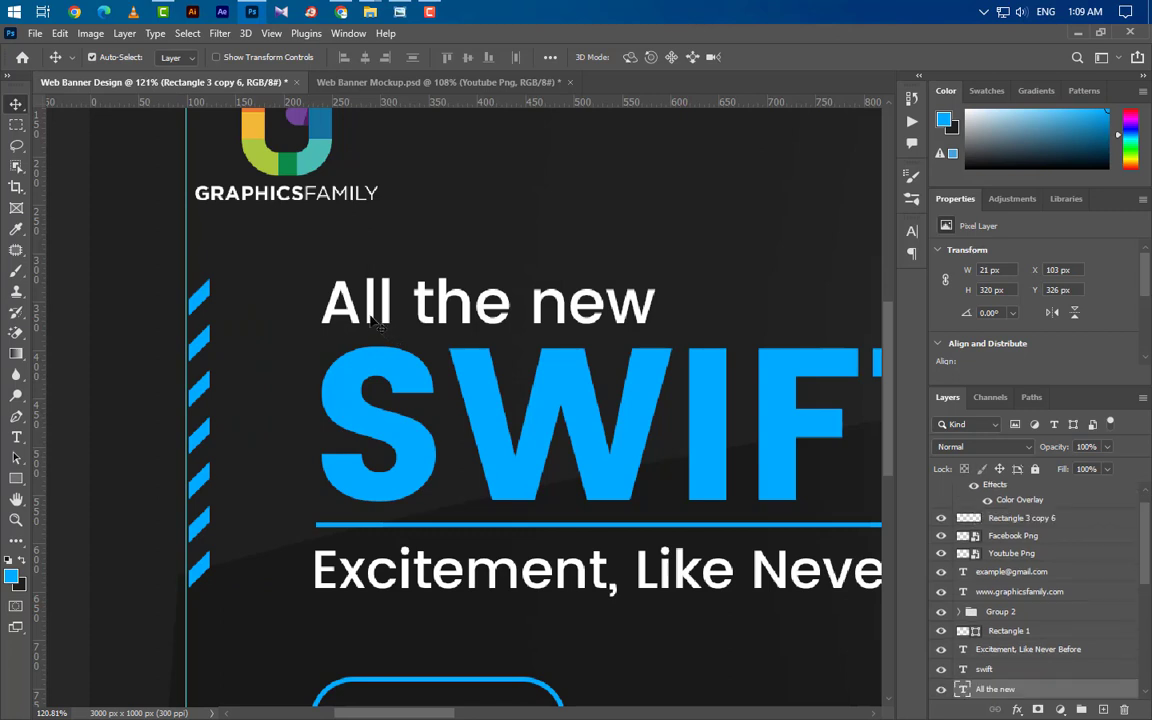
Nudge the swift headline, All the new, Excitement text and Rectangle 1 underline left
left_click(396, 378)
left_click(1028, 690, "shift")
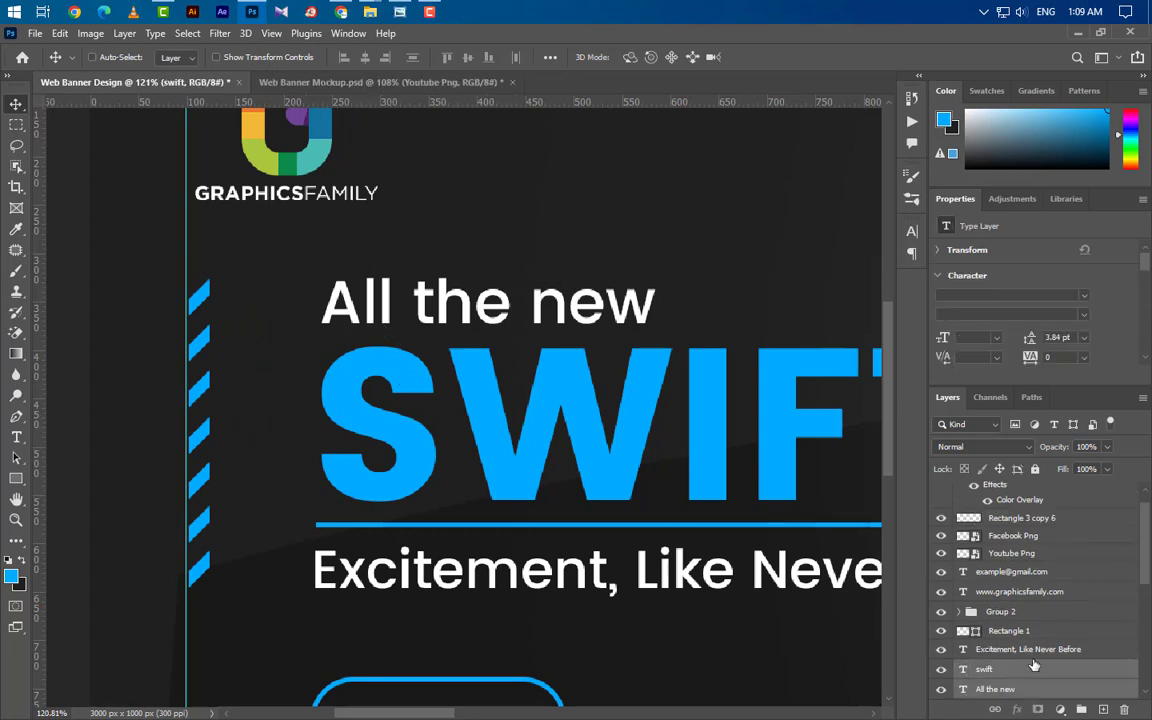
left_click(1038, 633, "shift")
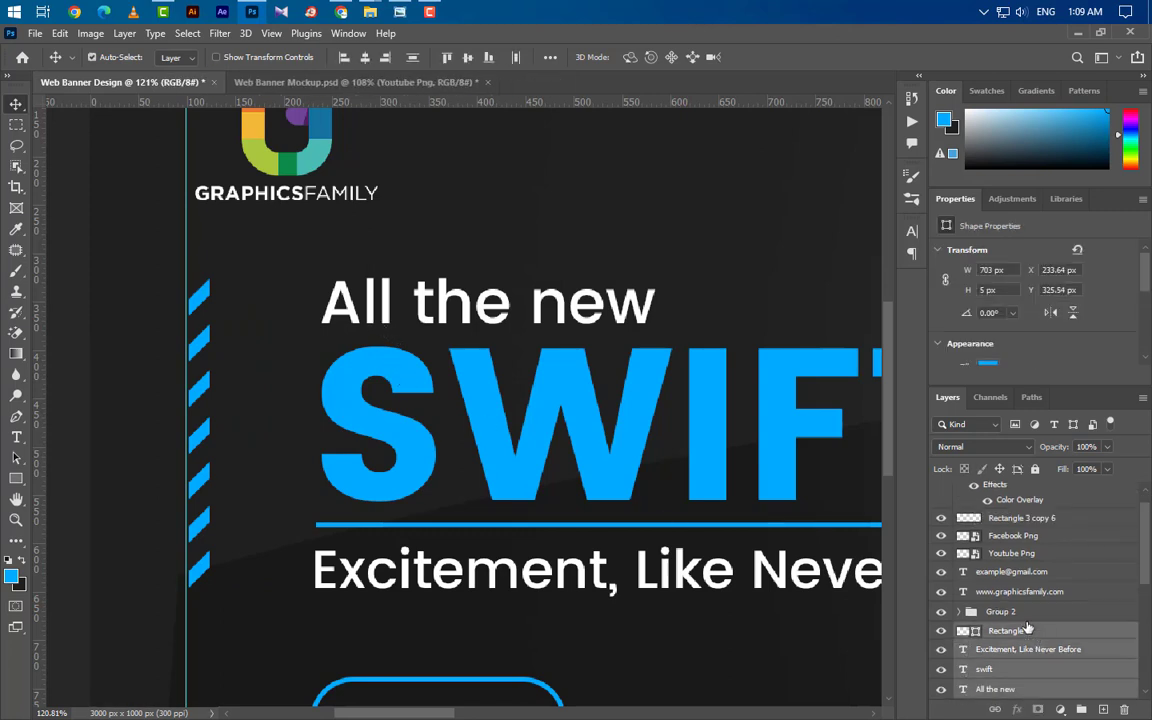
key("Left")
key("Left")
key("Left")
key("Left")
key("Left")
key("Left")
key("Left")
key("Left")
key("Left")
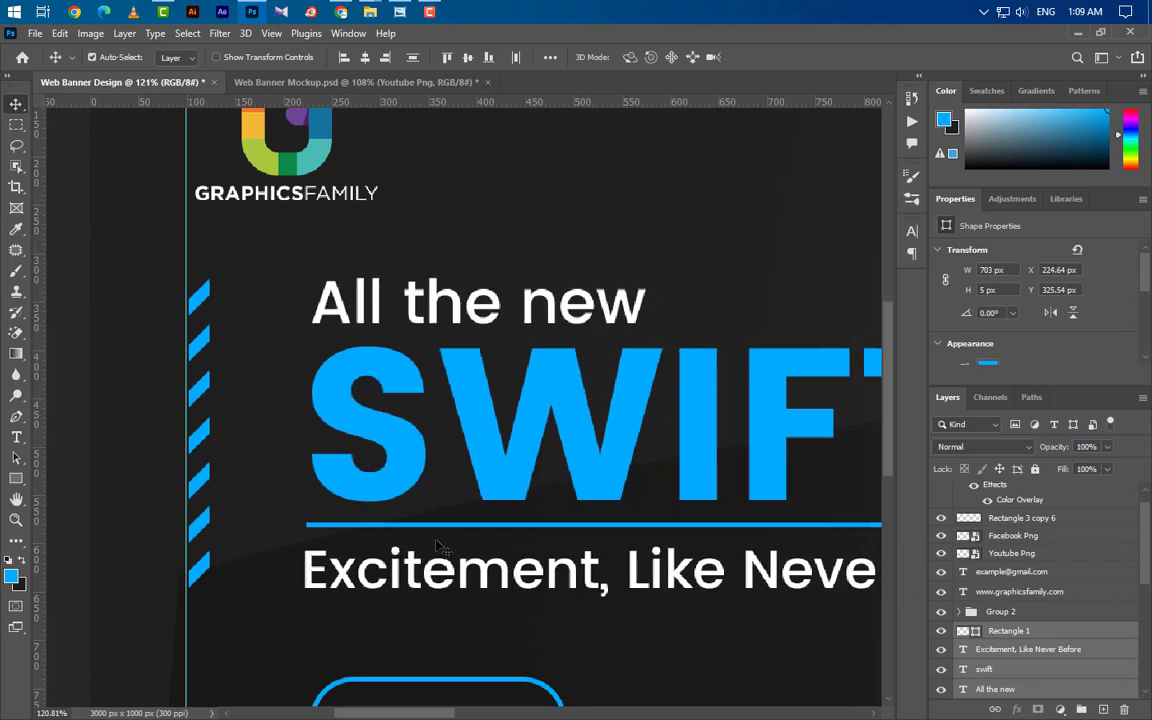
key("Left")
key("Left")
key("Left")
key("Left")
key("Left")
key("Left")
key("Left")
key("Left")
key("Left")
Shift Group 2, the Learn More button and website line, further left
scroll(570, 515, "down", 2)
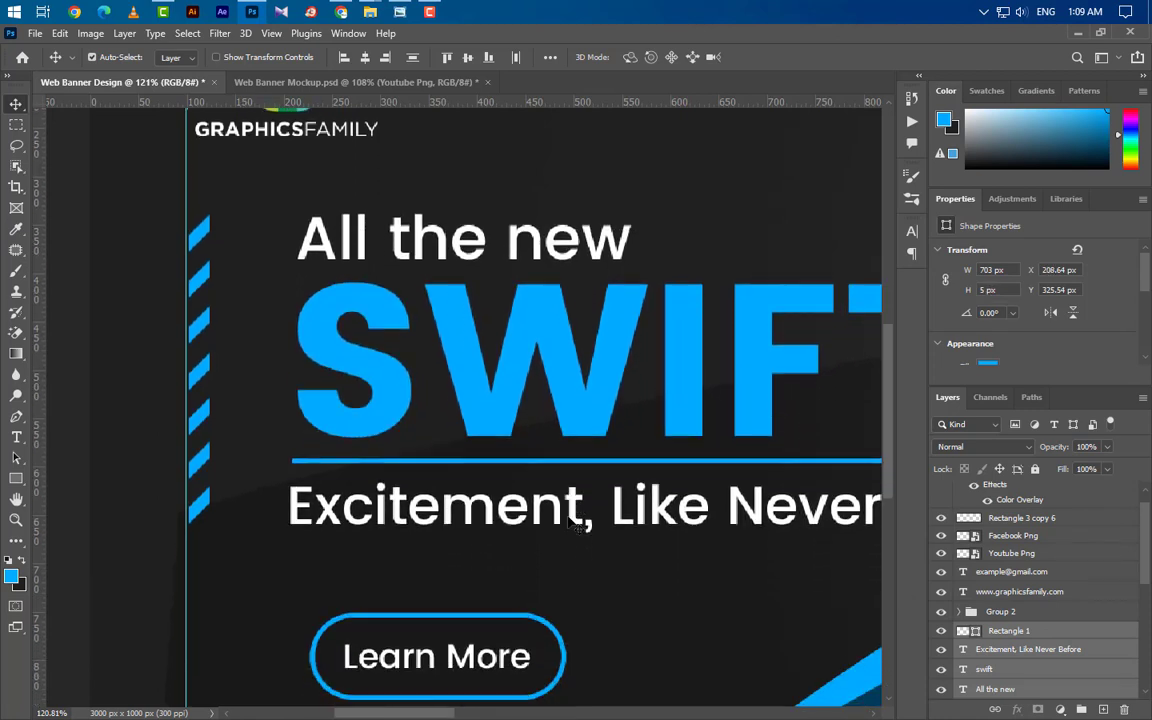
scroll(573, 524, "down", 2)
left_click(959, 611)
left_click(951, 630)
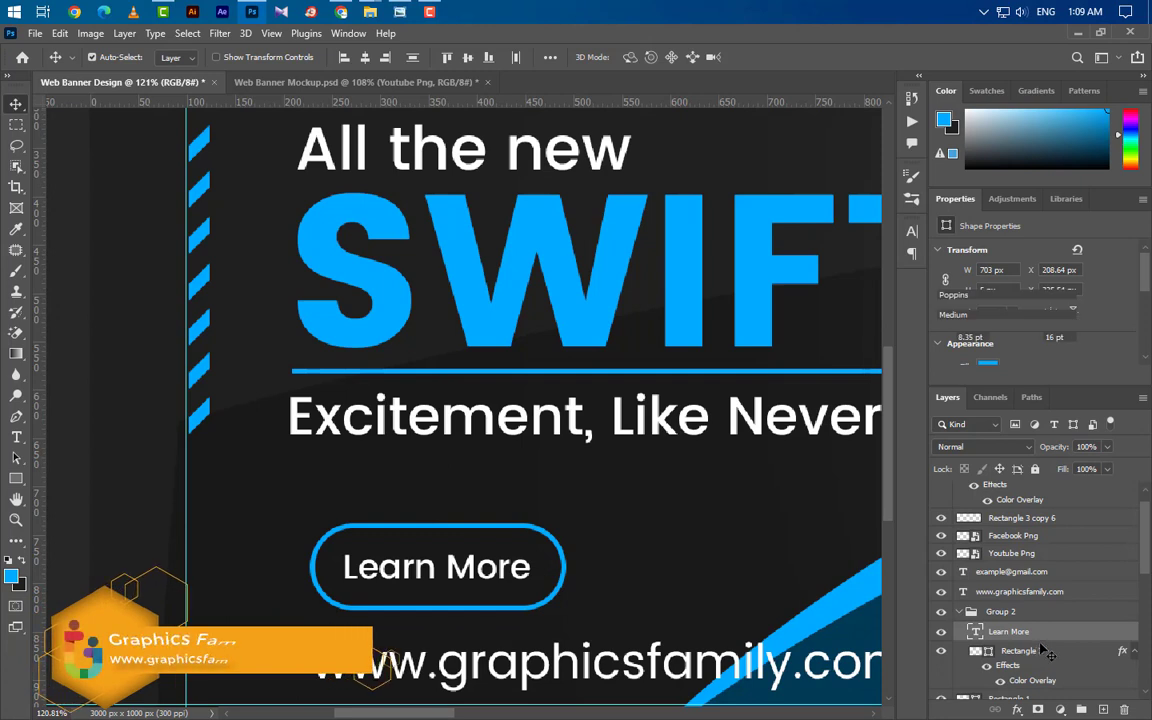
left_click(959, 611)
left_click(995, 611)
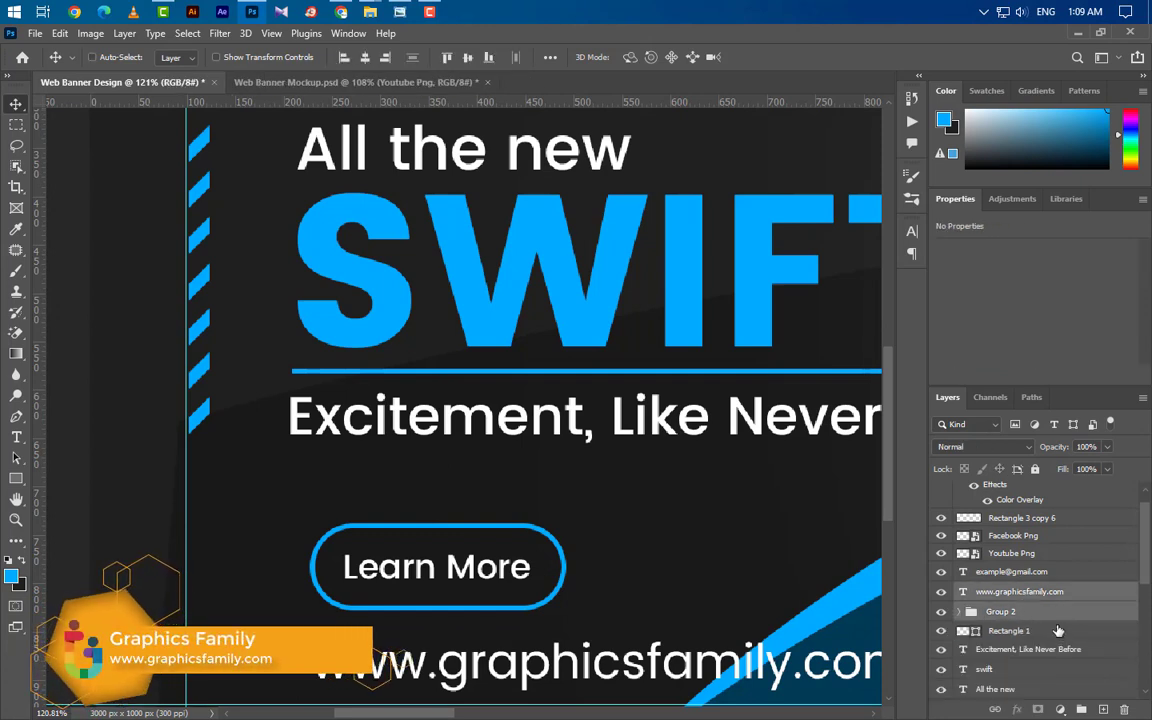
key("Left")
key("Left")
key("Left")
key("Left")
key("Left")
key("Left")
key("Left")
key("Left")
key("Left")
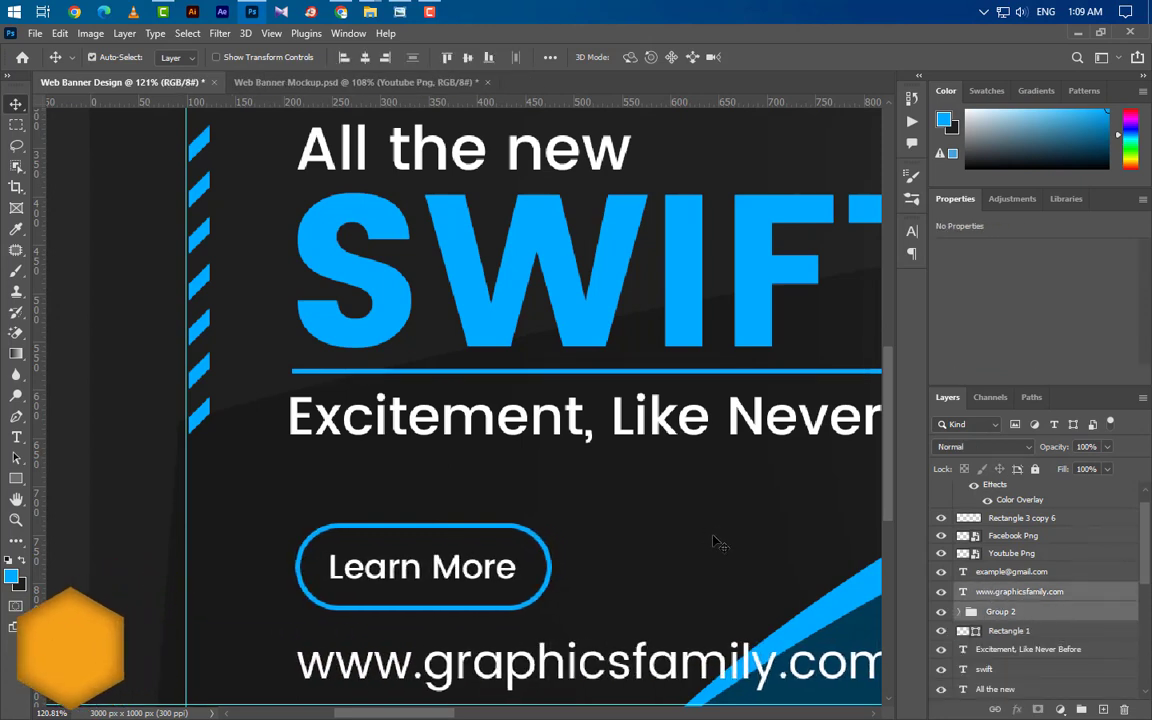
key("Left")
key("Left")
key("Left")
key("Left")
key("Left")
key("Left")
key("shift+Left")
key("shift+Left")
key("shift+Left")
key("shift+Left")
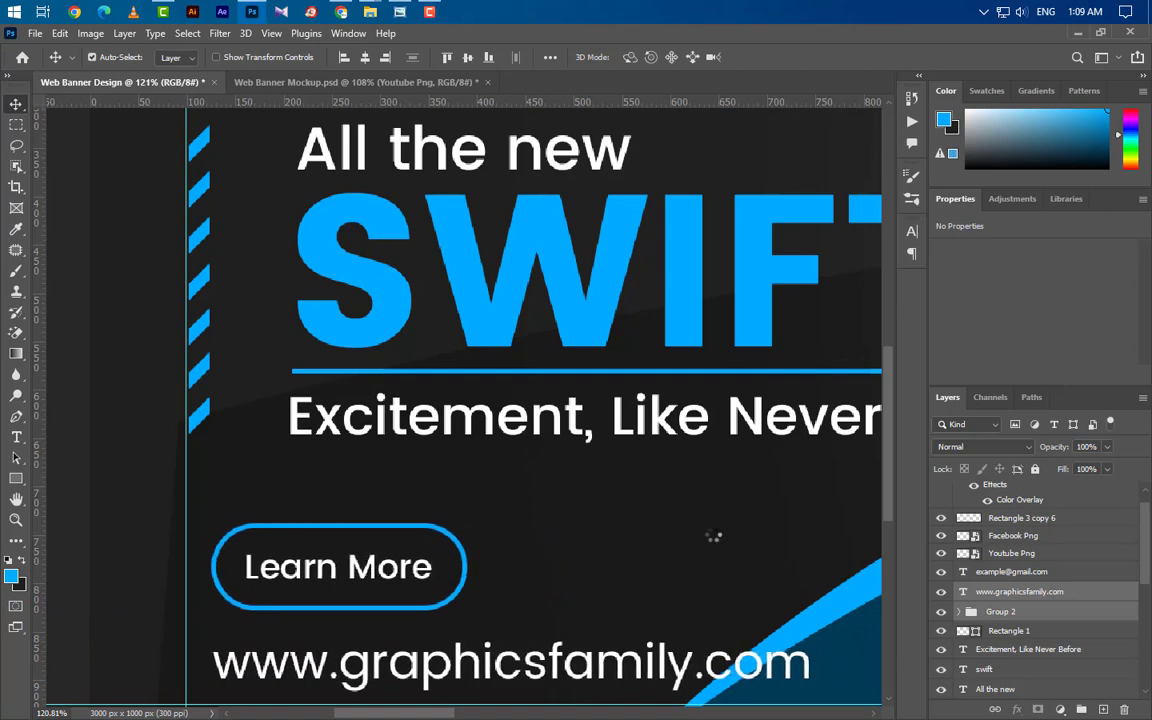
key("shift+Left")
key("shift+Left")
Zoom out so the entire banner, from logo to social icons, is visible
scroll(363, 510, "down", 2)
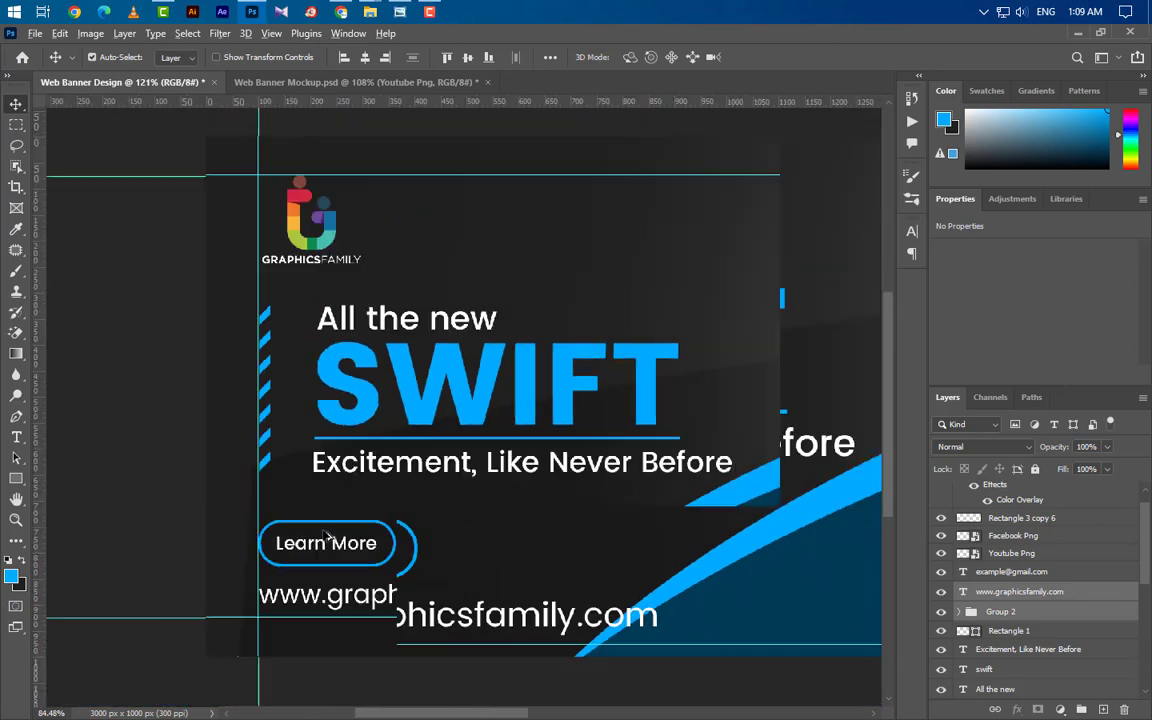
scroll(330, 520, "down", 1)
scroll(300, 530, "down", 1)
scroll(286, 538, "down", 1)
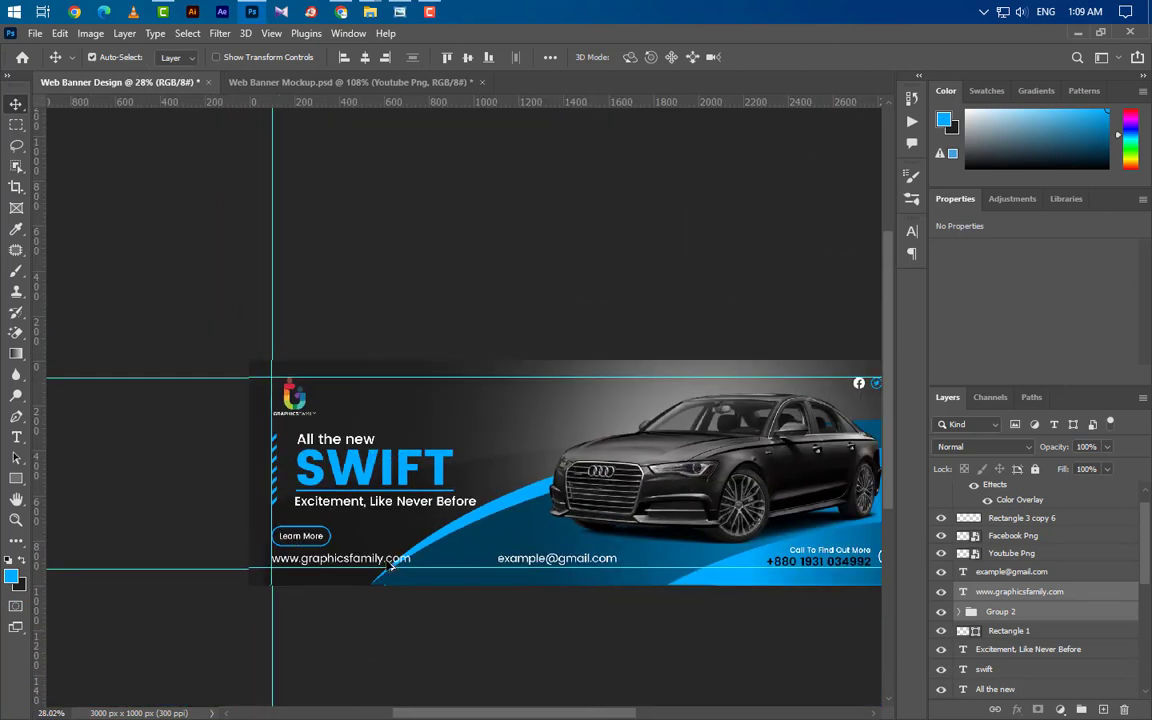
scroll(390, 565, "down", 1)
scroll(617, 532, "up", 1)
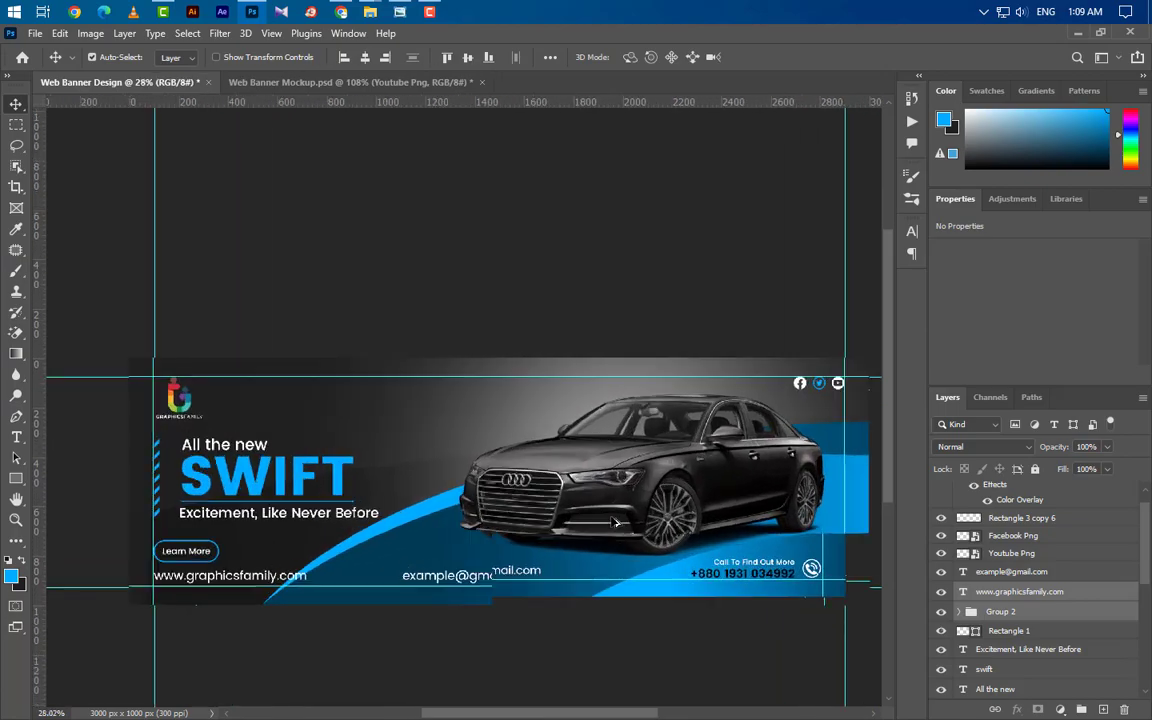